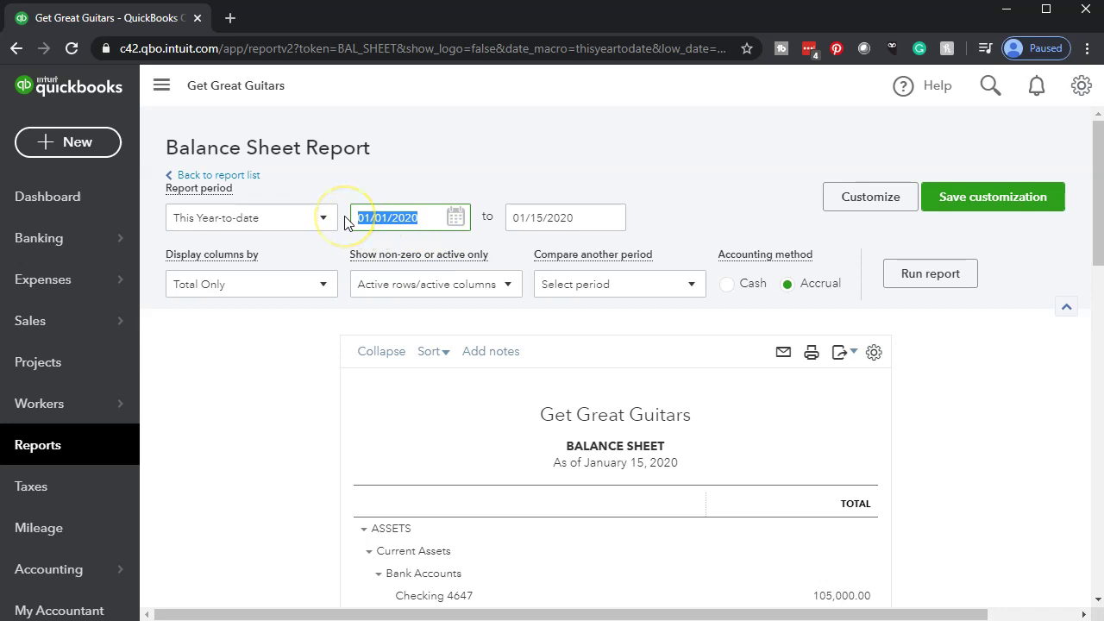
- Set the Balance Sheet report's end date to 02/29/2020 and run the report
key("Tab")
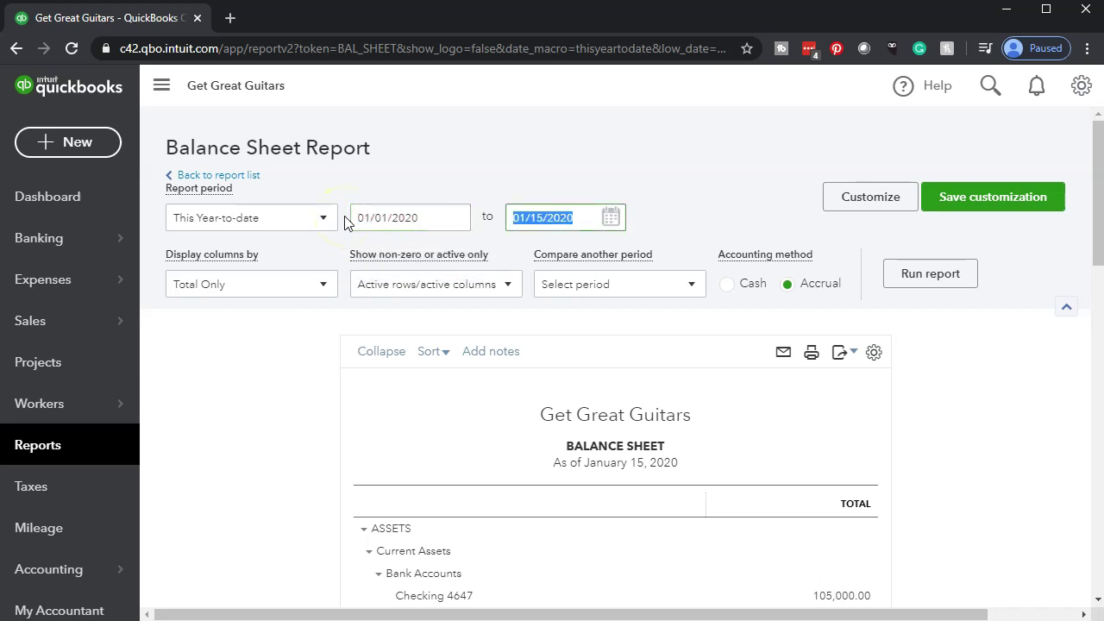
type("02")
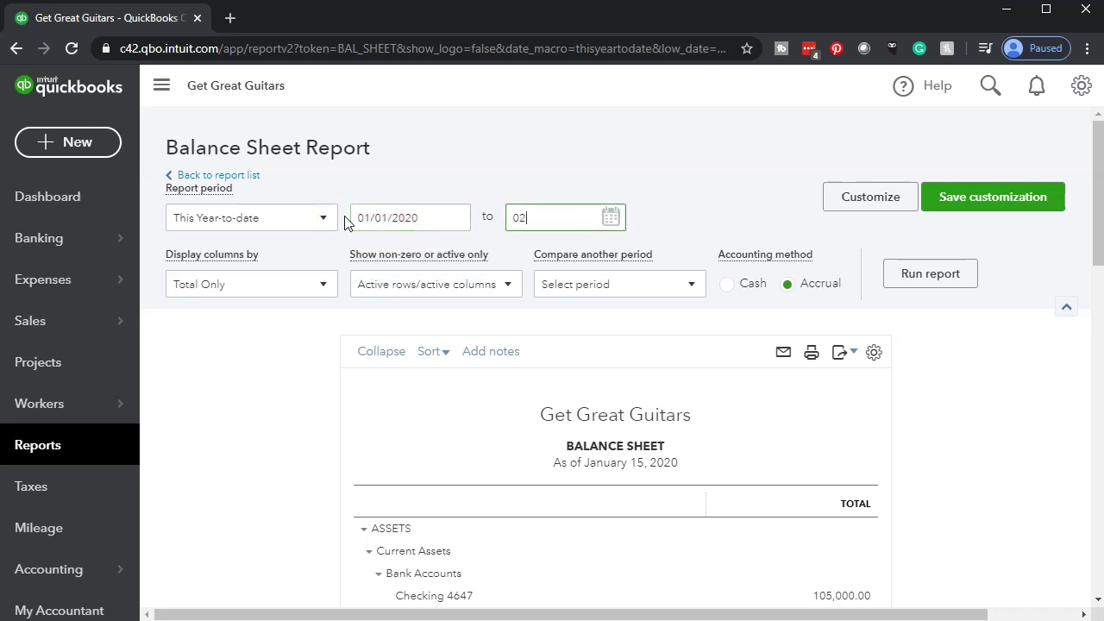
type("/29/20")
key("Tab")
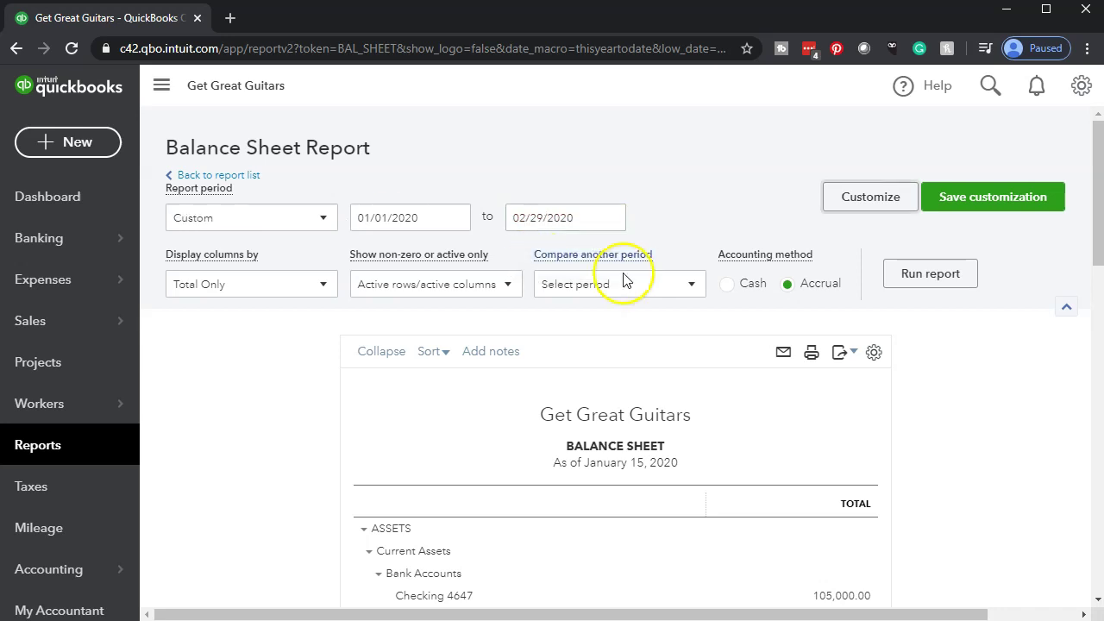
left_click(906, 280)
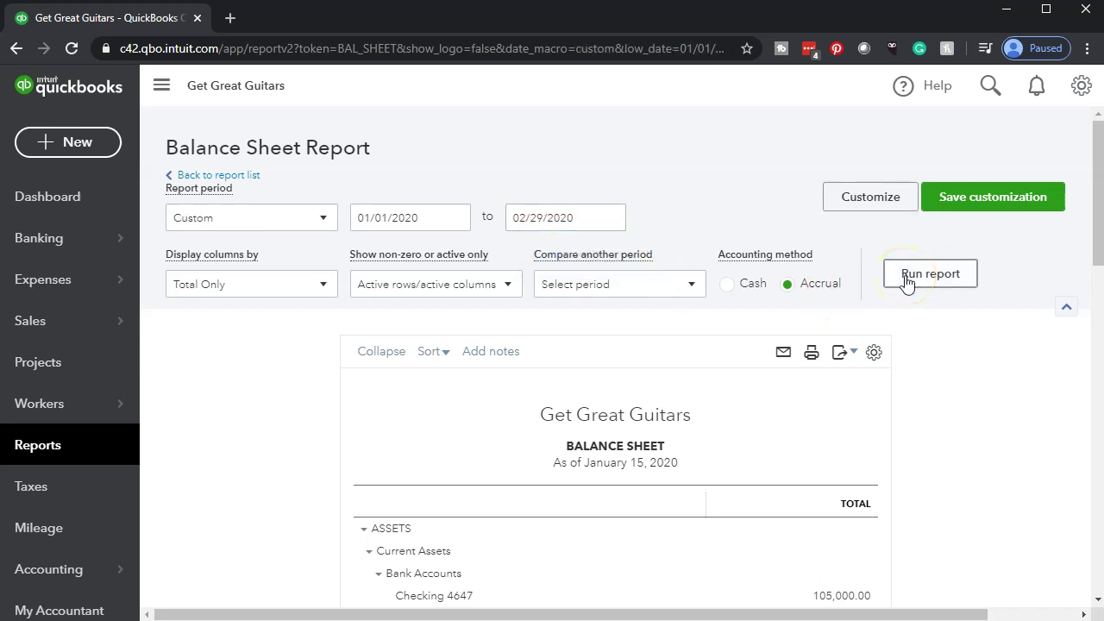
scroll(905, 279, "down", 3)
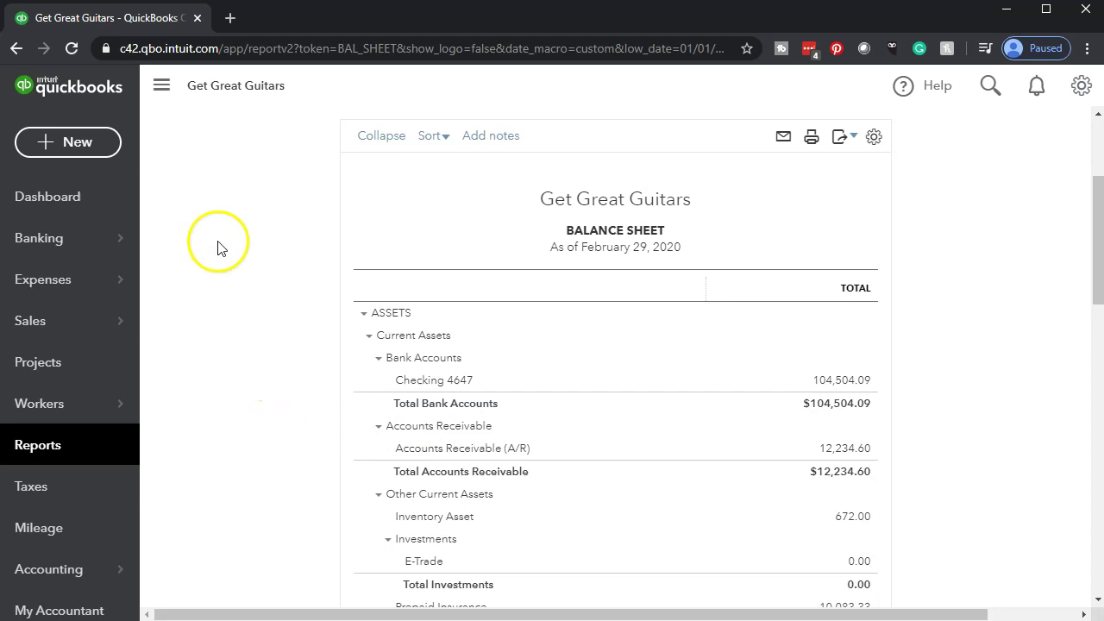
- Duplicate the Balance Sheet report in a second browser tab and return to the original tab
right_click(143, 22)
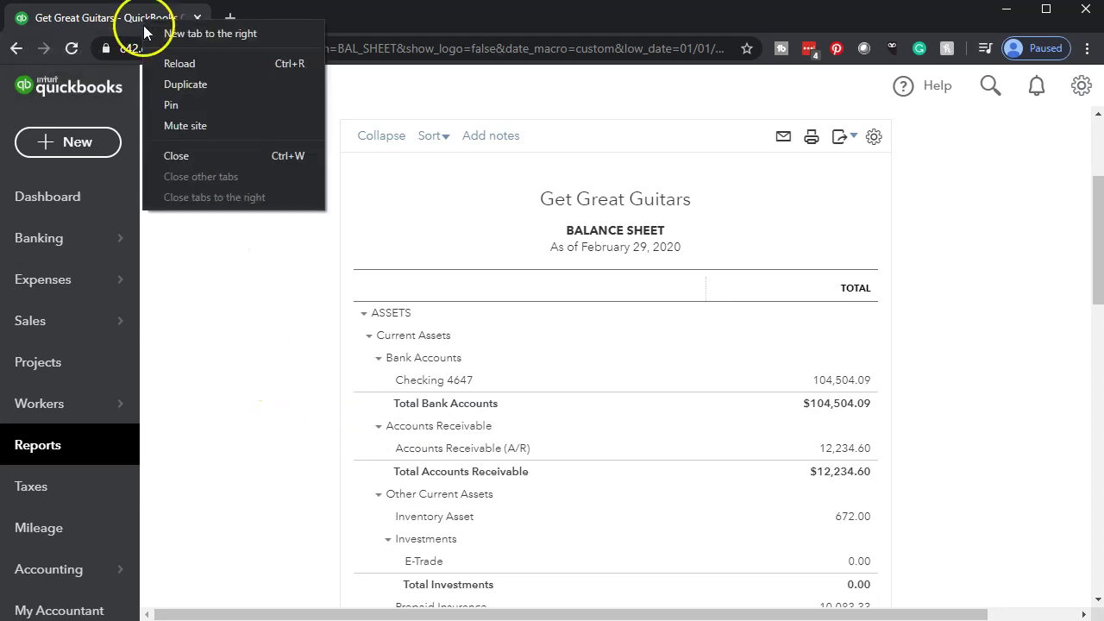
left_click(166, 83)
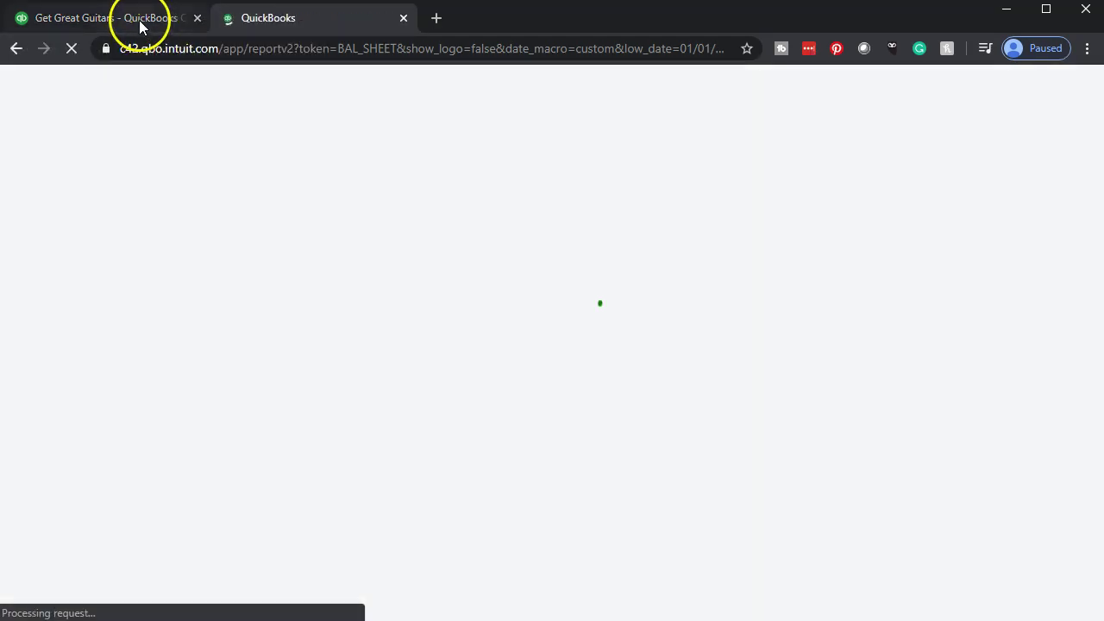
left_click(139, 19)
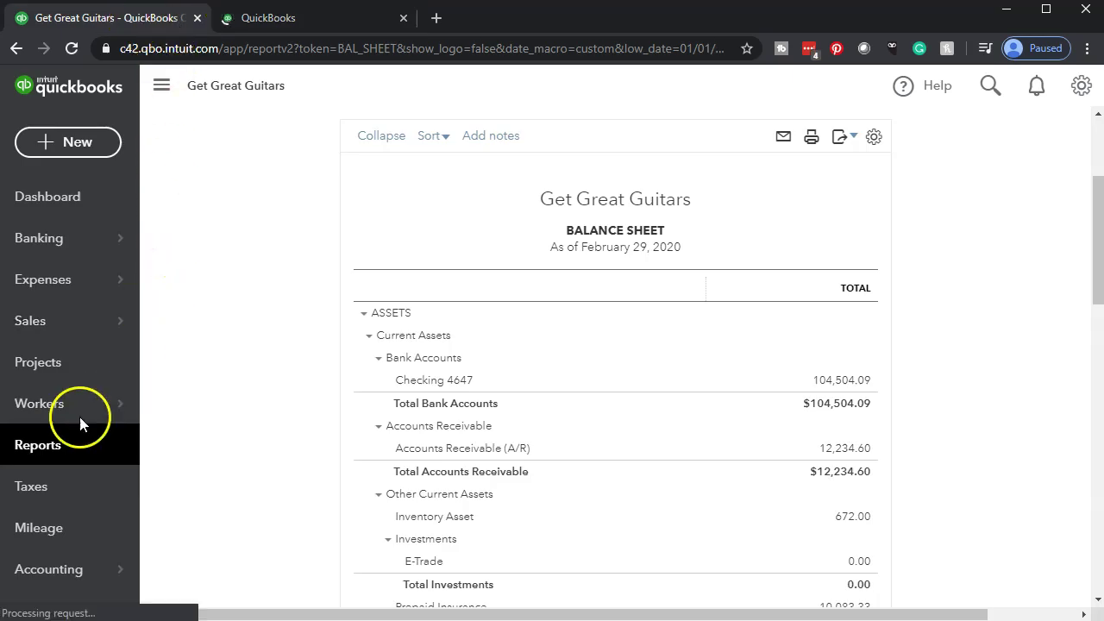
- Open the Profit and Loss report from the favorite reports
left_click(69, 448)
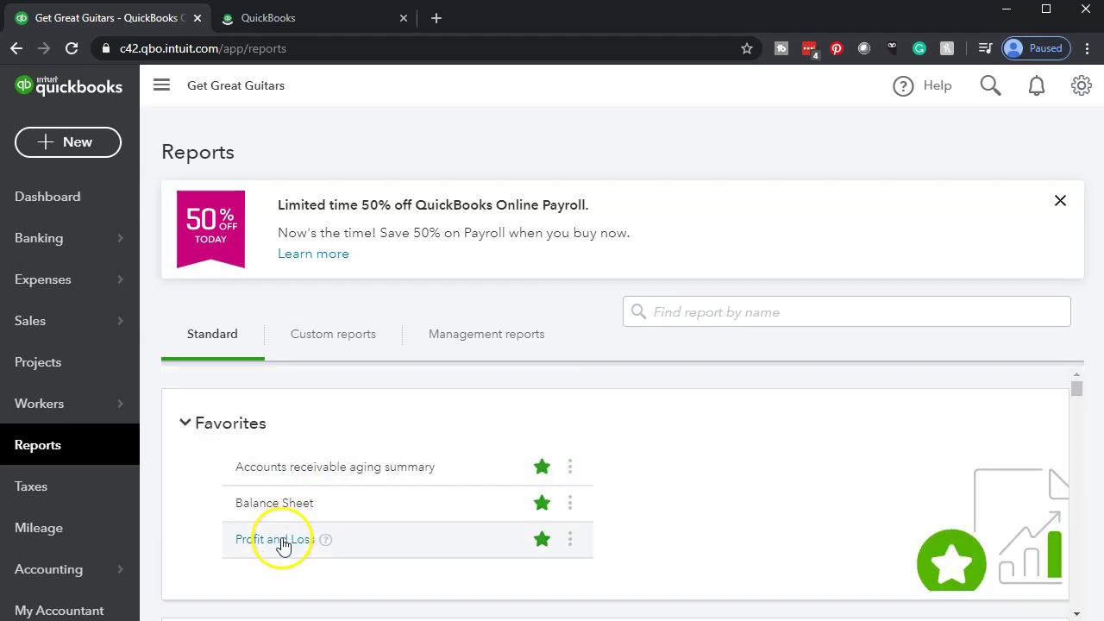
left_click(278, 541)
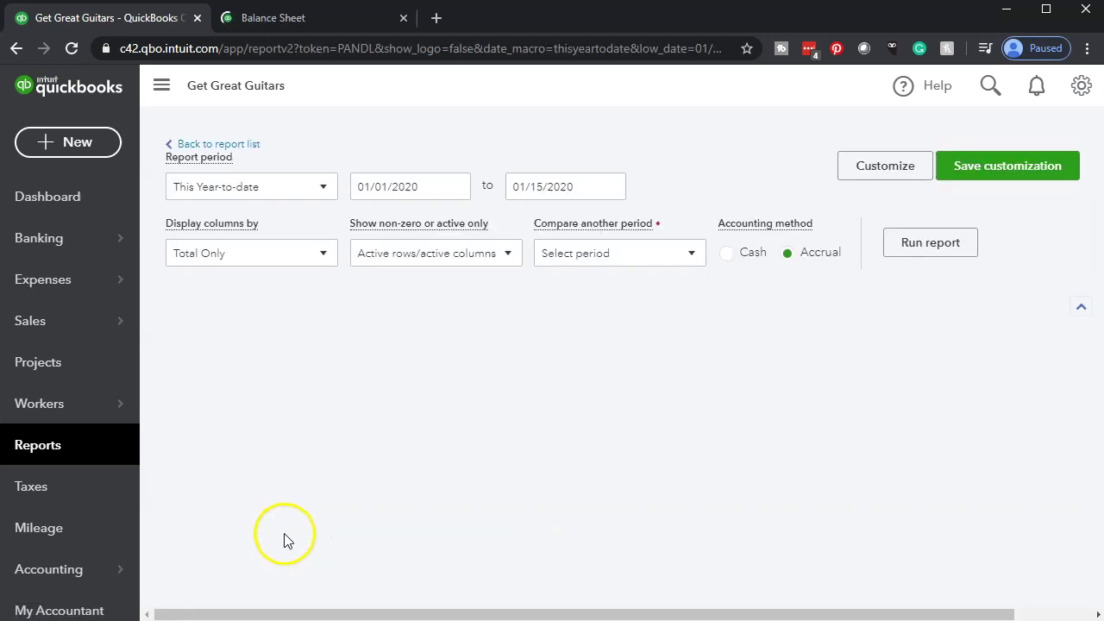
scroll(286, 532, "down", 3)
scroll(287, 532, "up", 3)
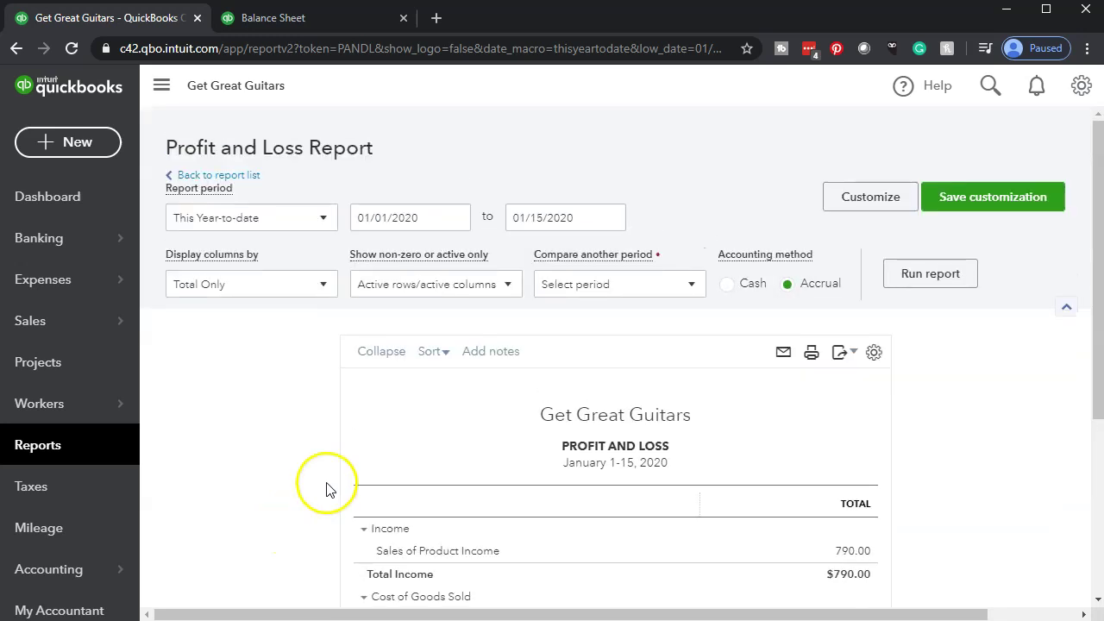
- Set the Profit and Loss report's period to 01/01/2020 through 02/29/2020 and run the report
left_click_drag(426, 220, 284, 205)
type("01/01/2020")
key("Tab")
type("02/29/2020")
key("Tab")
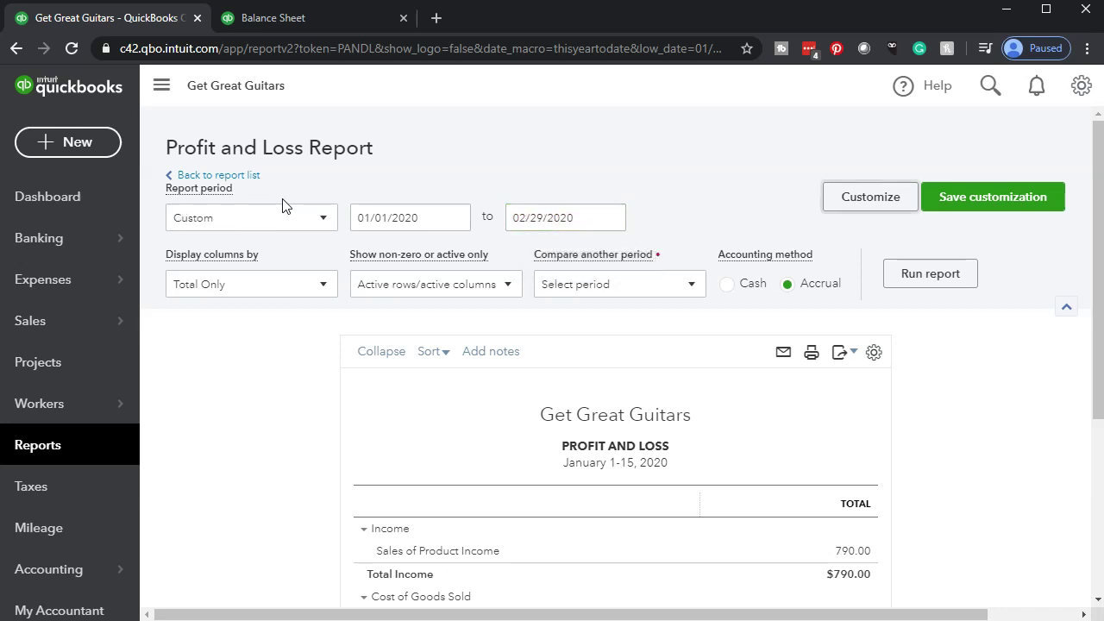
left_click(913, 274)
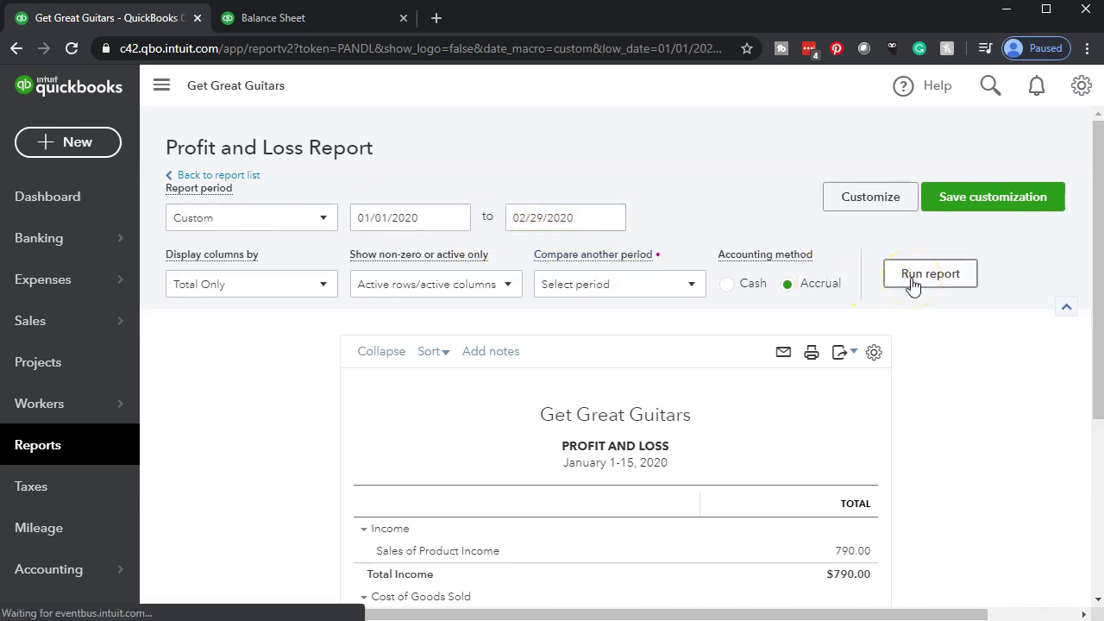
- Duplicate the Profit and Loss report in another browser tab and switch to the Balance Sheet tab
right_click(148, 17)
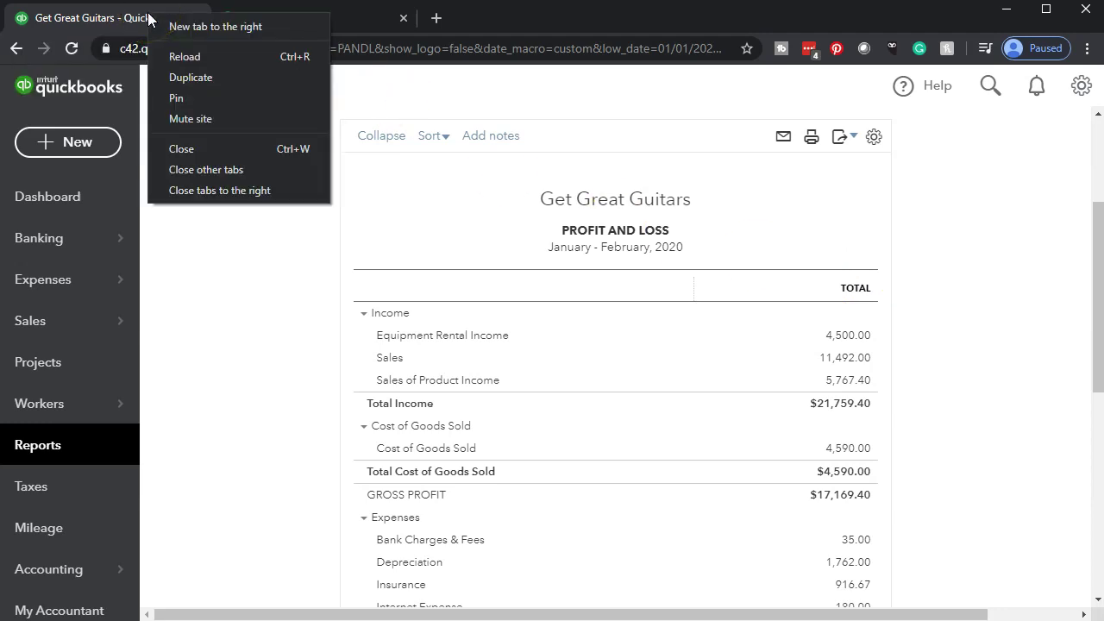
left_click(173, 81)
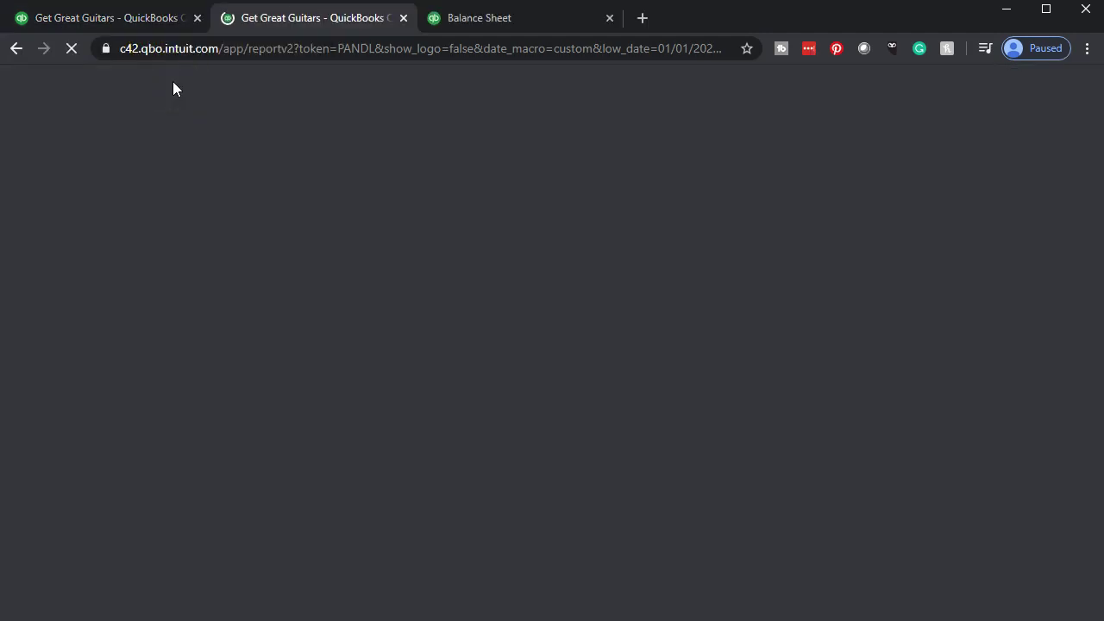
left_click(501, 17)
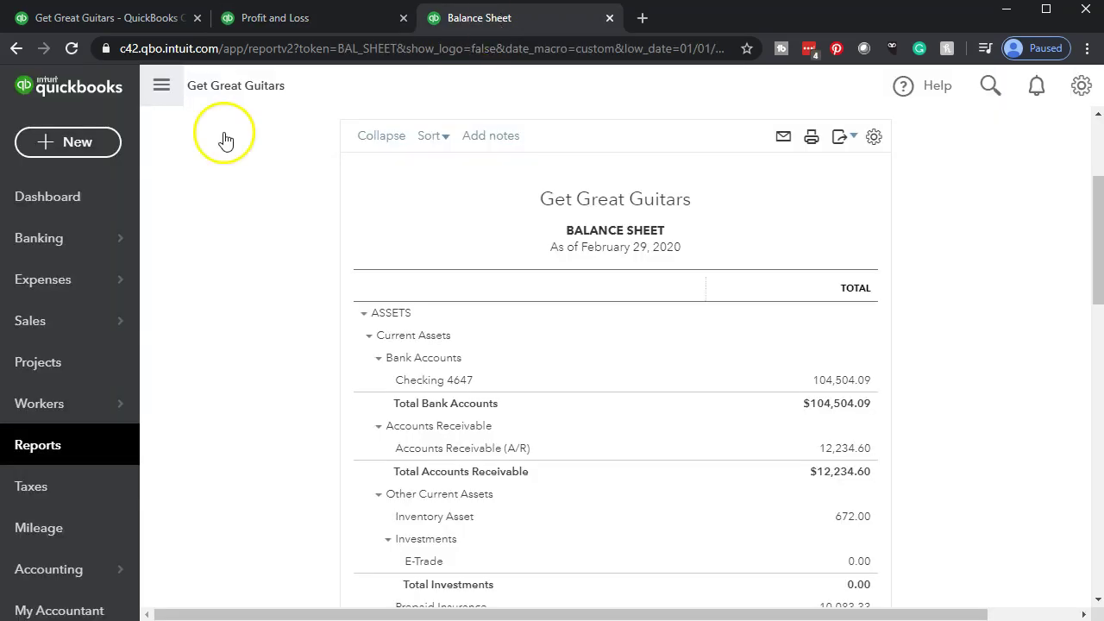
- Hide the navigation menu and examine the balance sheet from assets through liabilities and equity
left_click(162, 86)
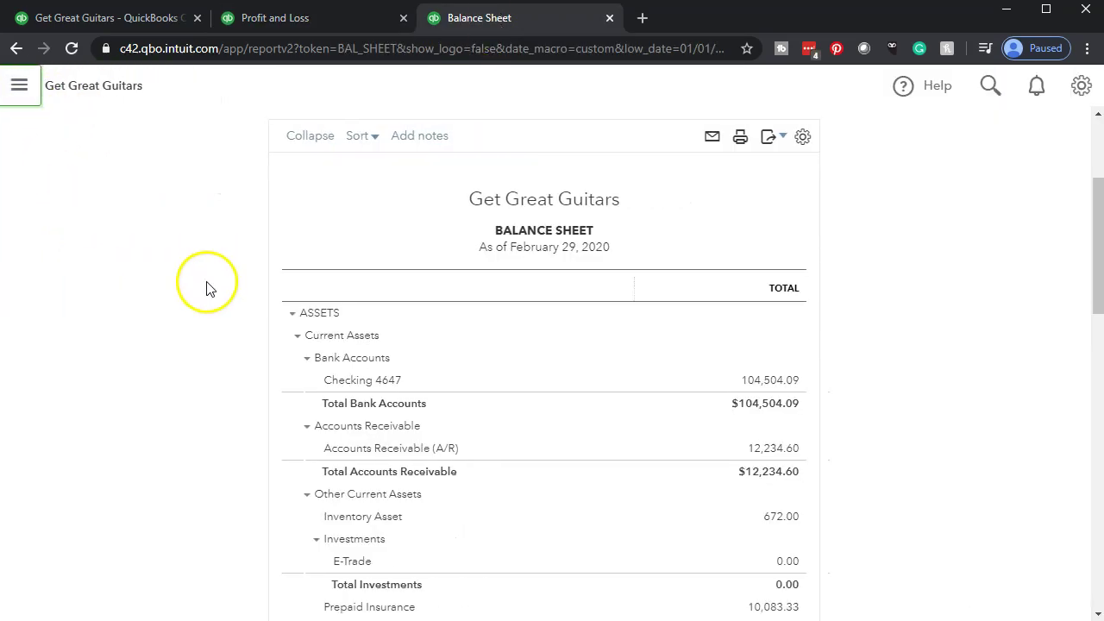
scroll(206, 281, "up", 1)
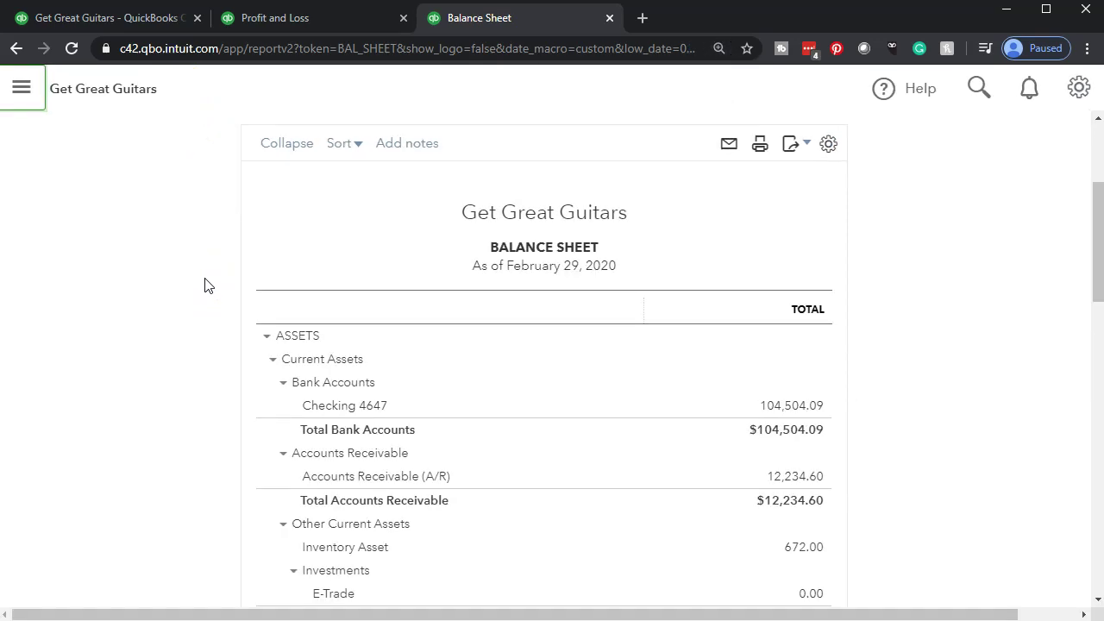
scroll(204, 285, "down", 1)
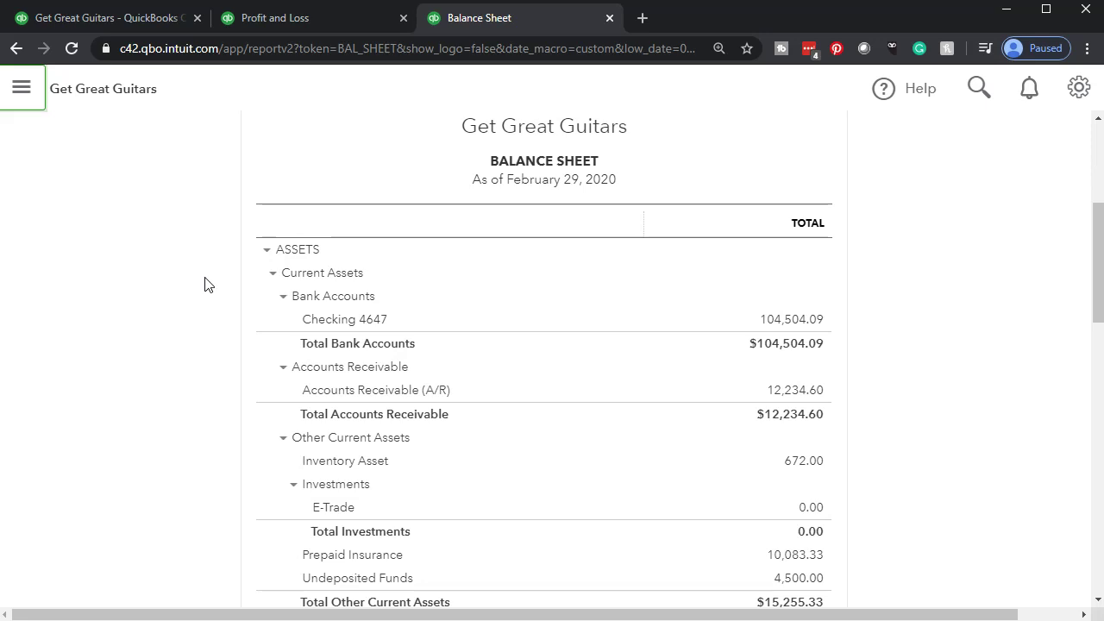
scroll(204, 285, "down", 1)
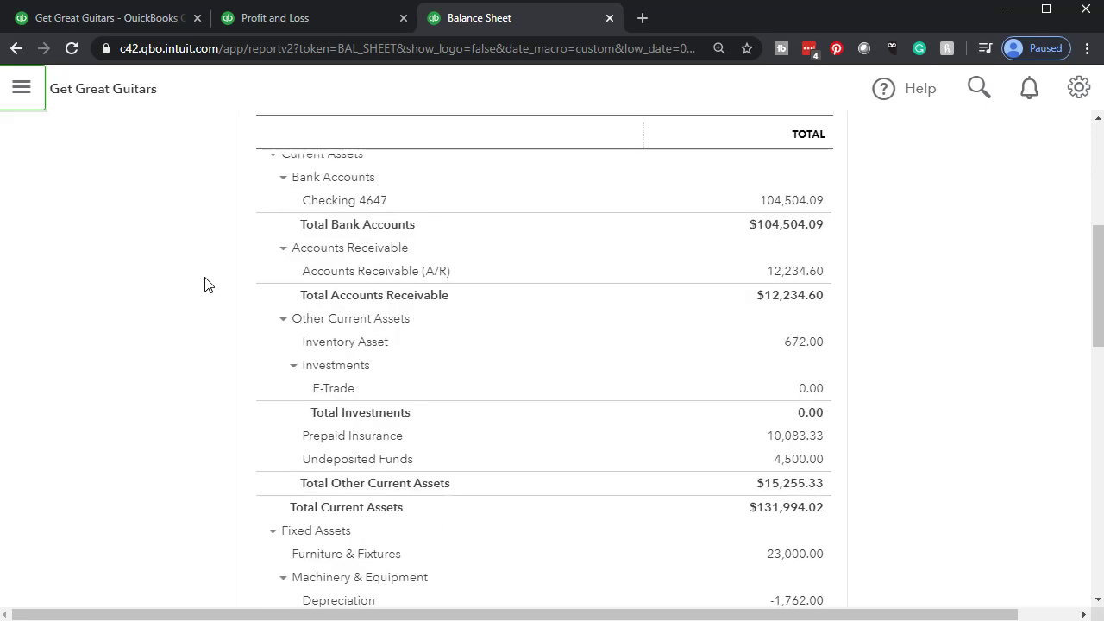
key("ctrl+plus")
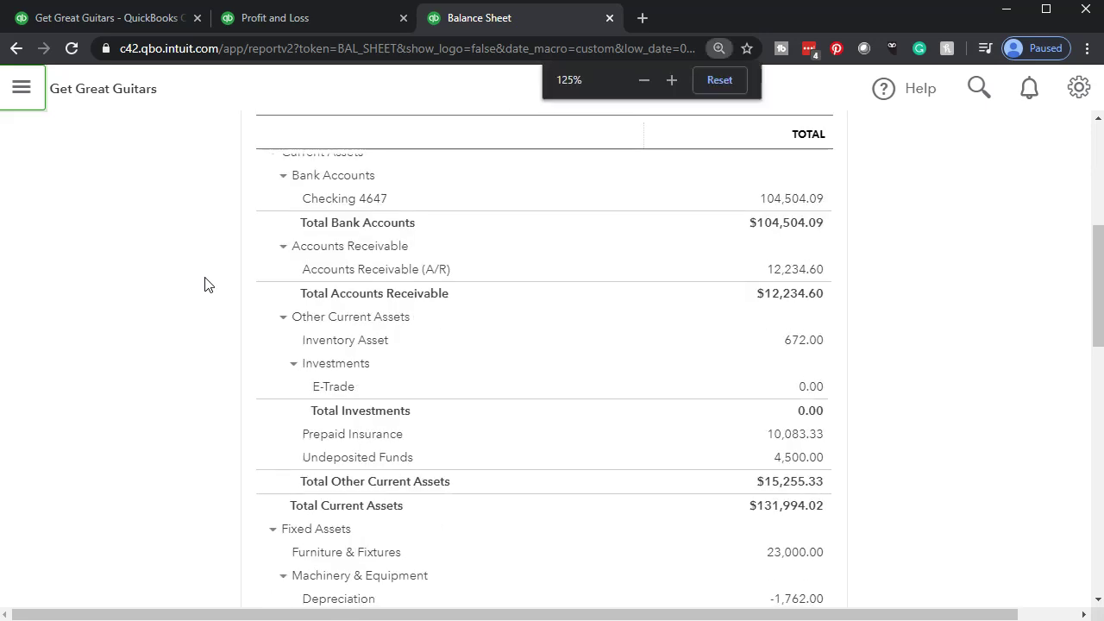
scroll(205, 282, "down", 4)
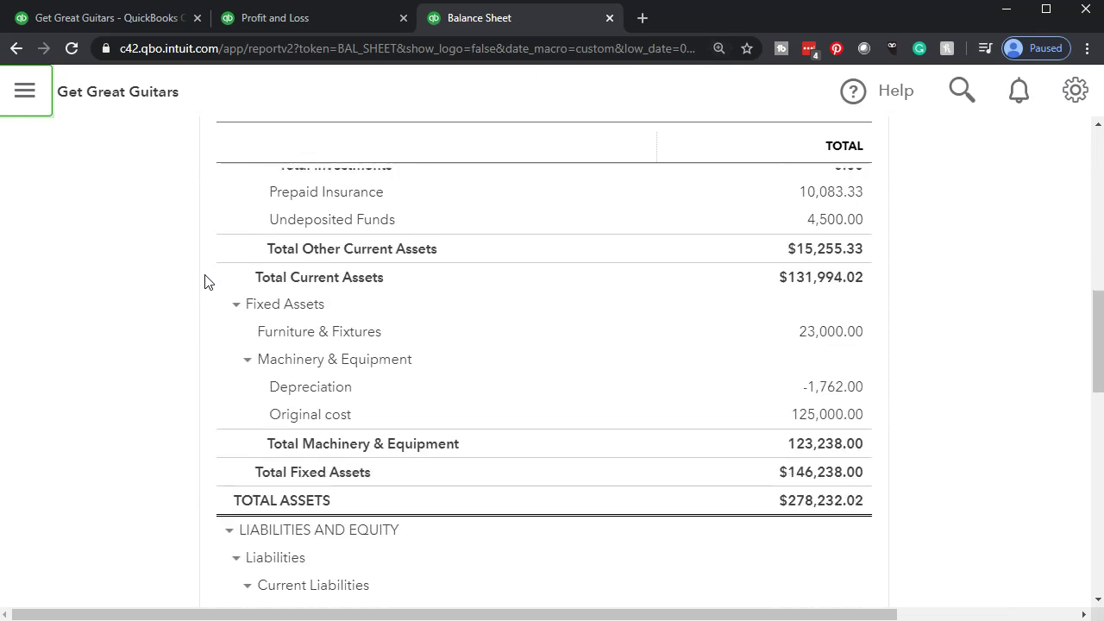
scroll(204, 283, "down", 4)
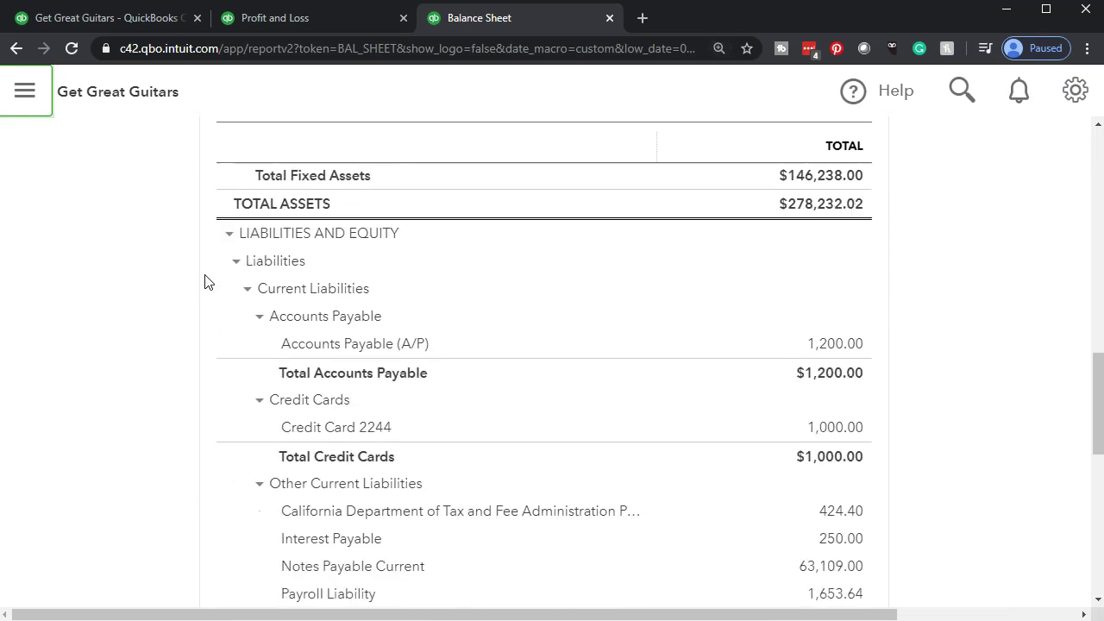
scroll(204, 282, "down", 2)
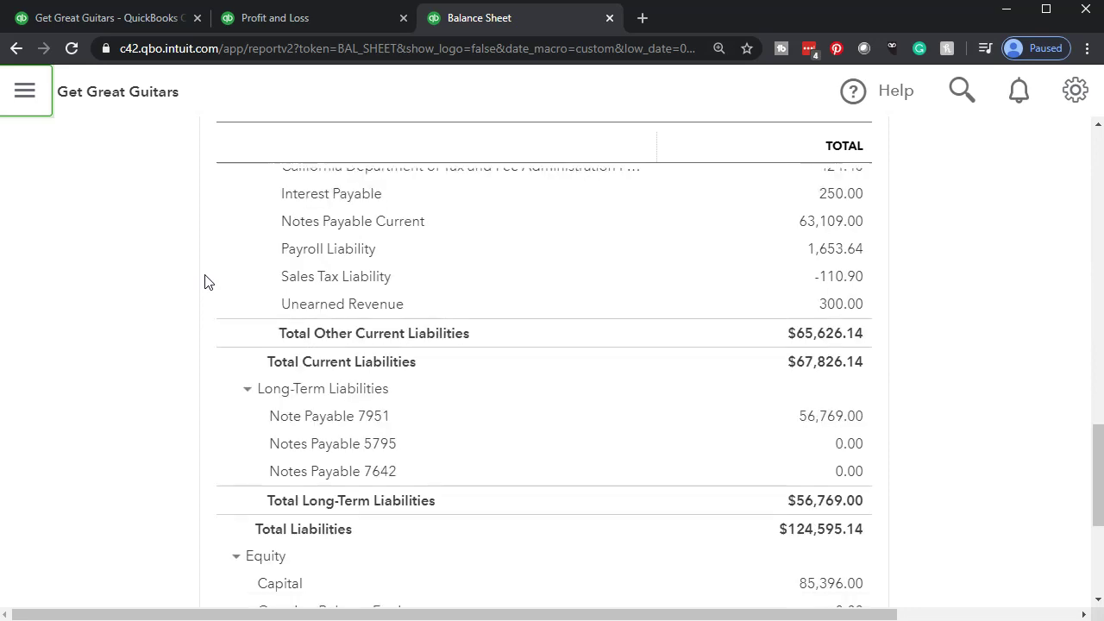
scroll(205, 282, "down", 1)
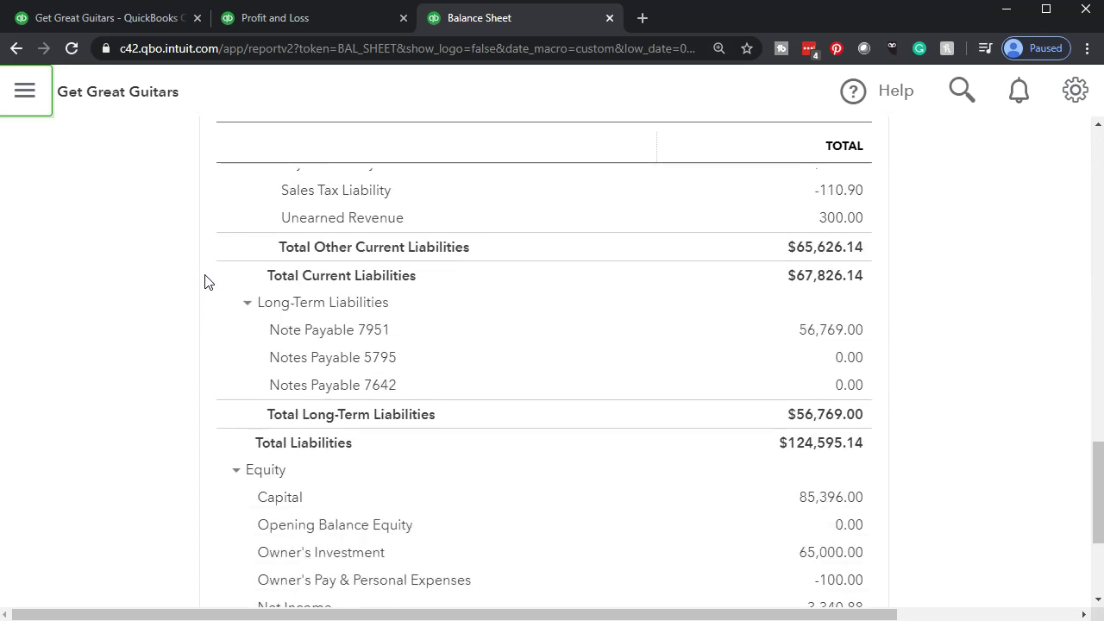
scroll(204, 283, "down", 2)
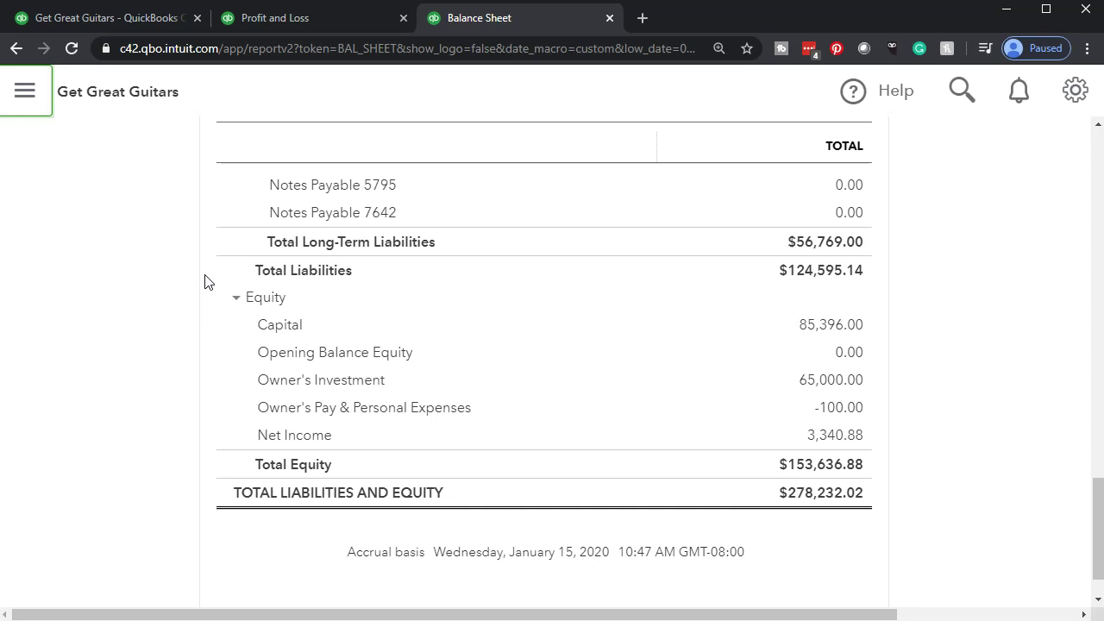
scroll(204, 281, "up", 15)
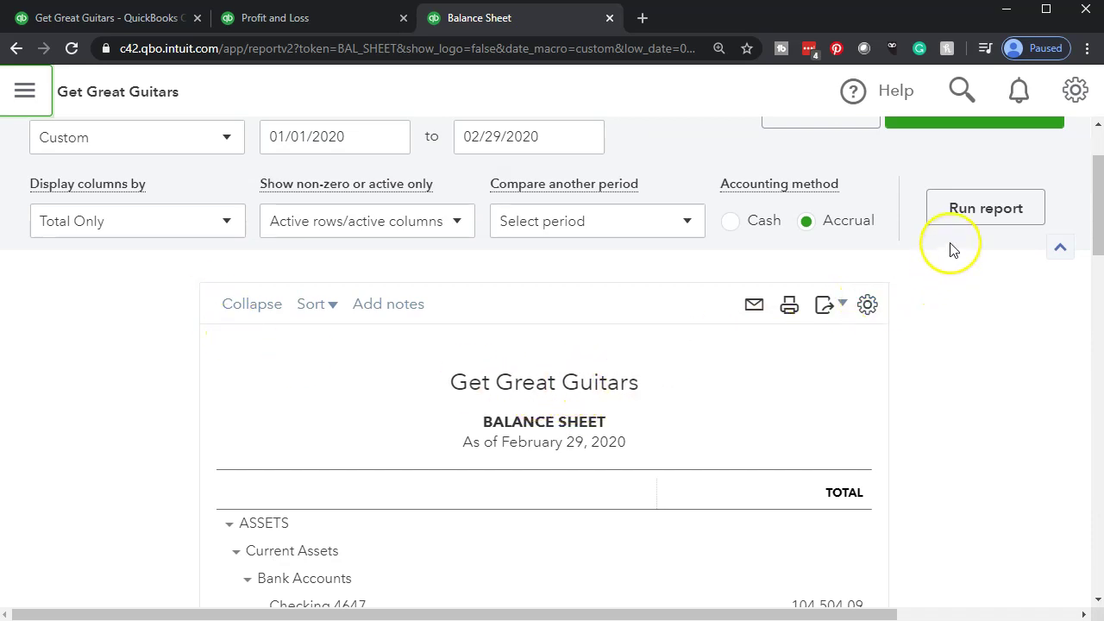
- Customize the Balance Sheet report to show numbers without cents and negative numbers as (100) in red
left_click(958, 219)
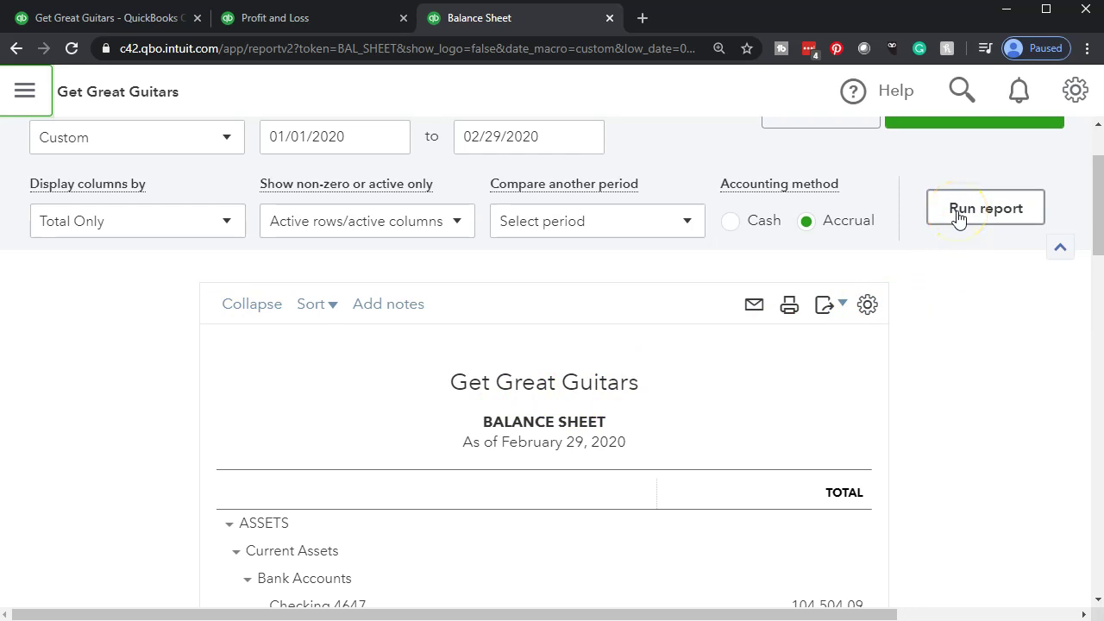
scroll(881, 362, "up", 1)
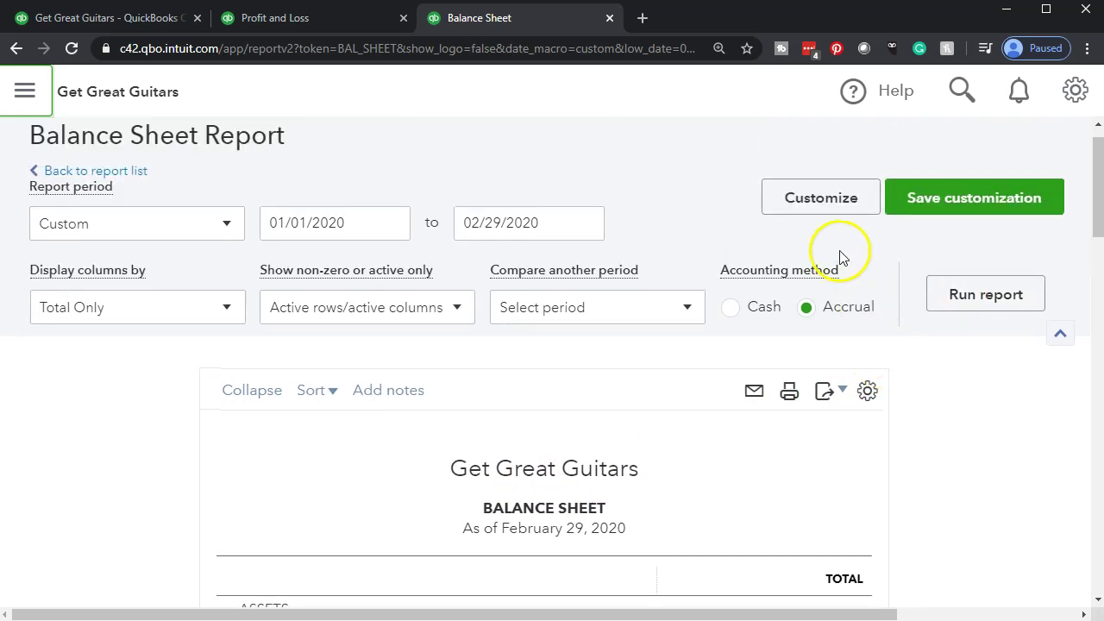
left_click(802, 205)
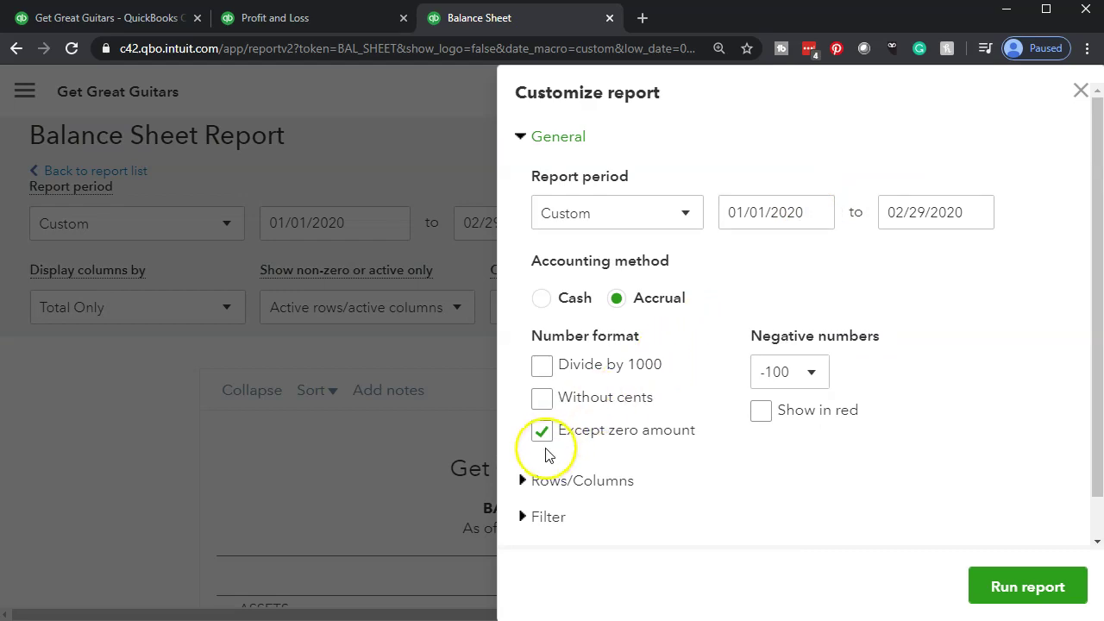
left_click(542, 398)
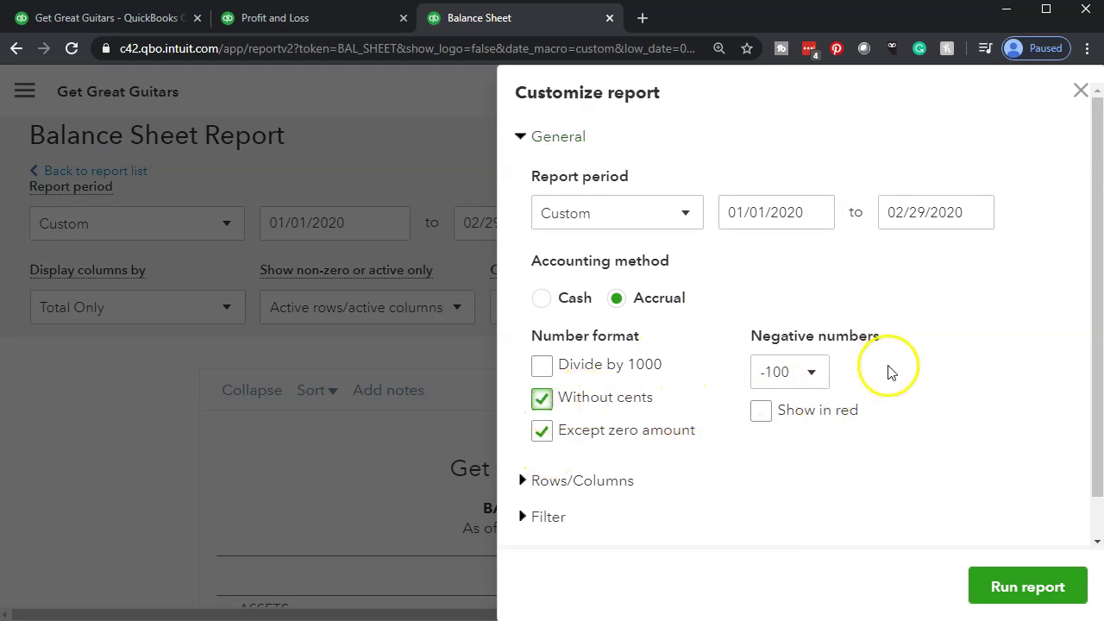
left_click(812, 378)
left_click(779, 442)
left_click(762, 411)
scroll(764, 422, "down", 1)
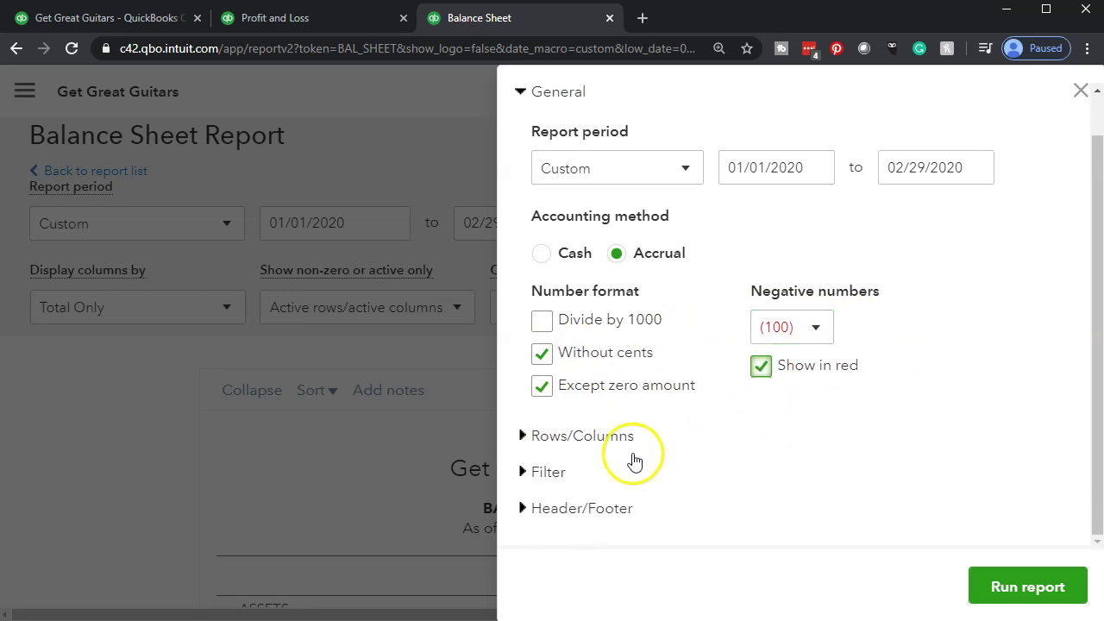
- Remove the date prepared and the report basis from the report's footer and run the customized Balance Sheet
left_click(557, 509)
scroll(555, 513, "down", 5)
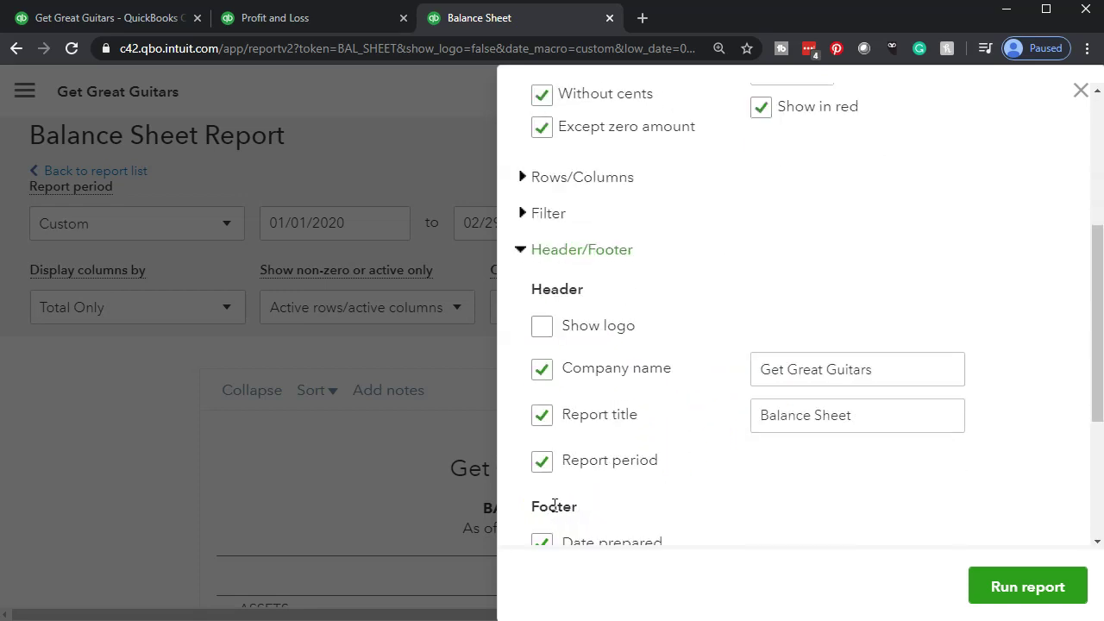
left_click(542, 373)
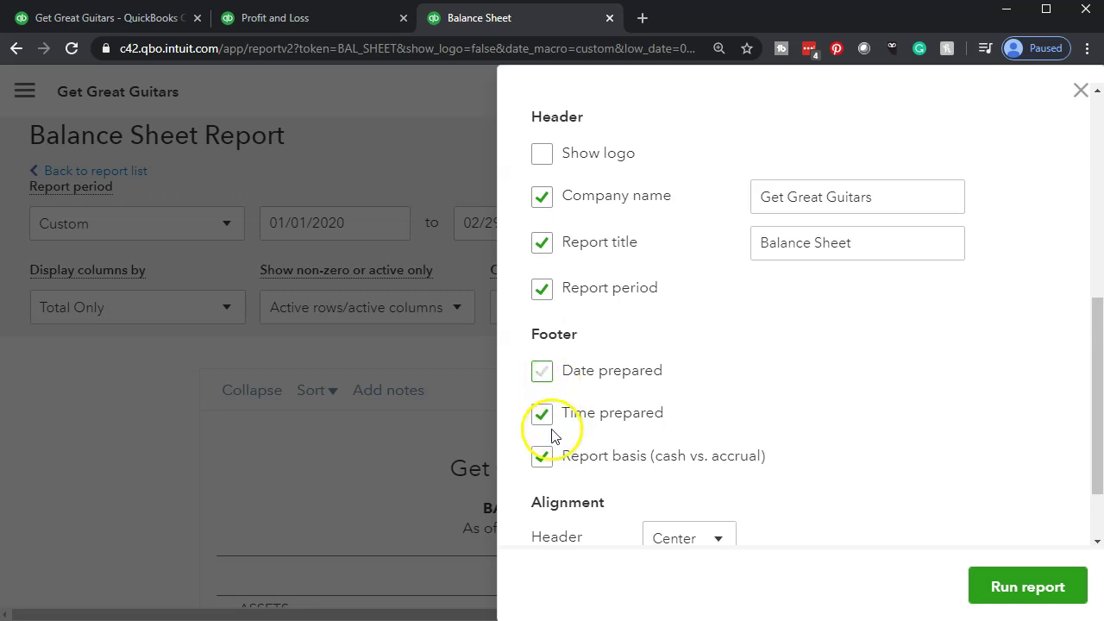
left_click(541, 457)
left_click(1000, 587)
scroll(1001, 590, "down", 3)
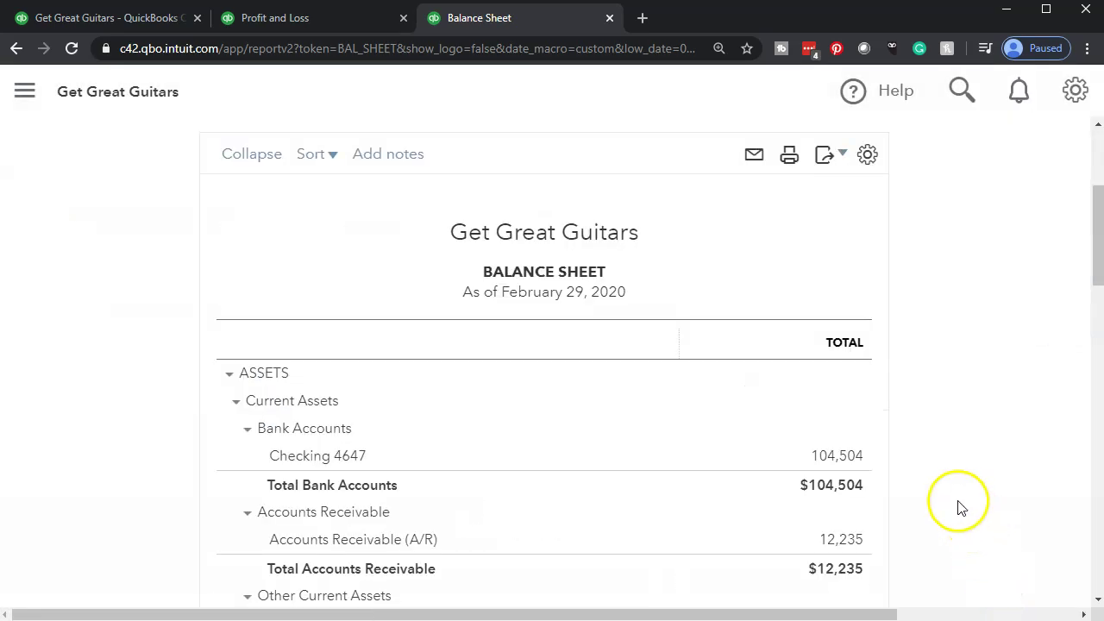
- Print the customized Balance Sheet to CutePDF Writer and choose the 10 Adjusting Entries folder as the save location
left_click(795, 164)
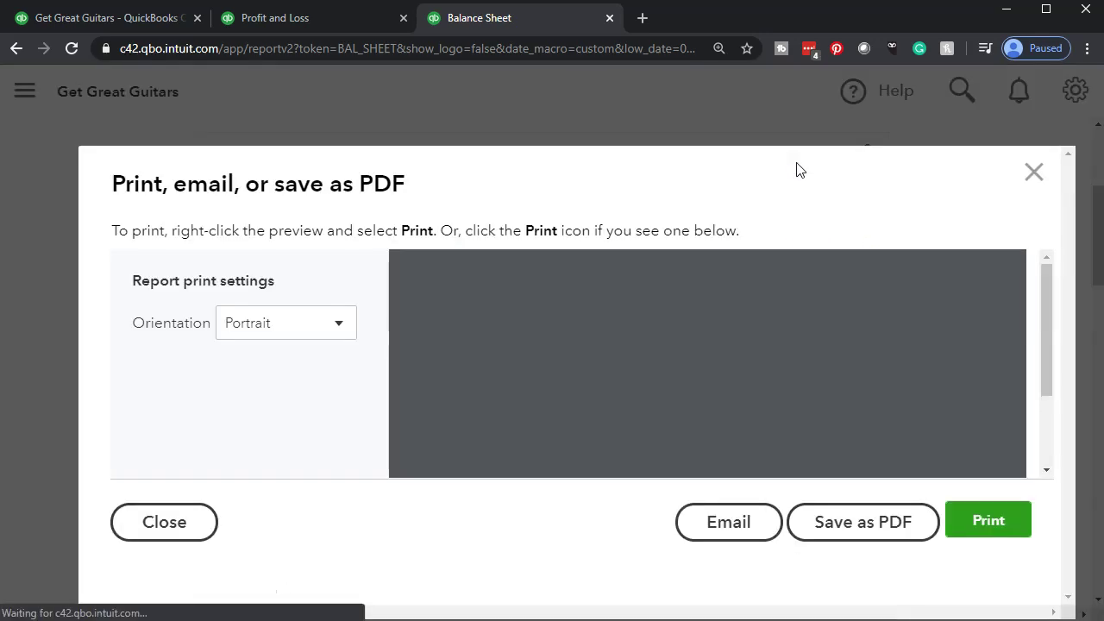
left_click(958, 521)
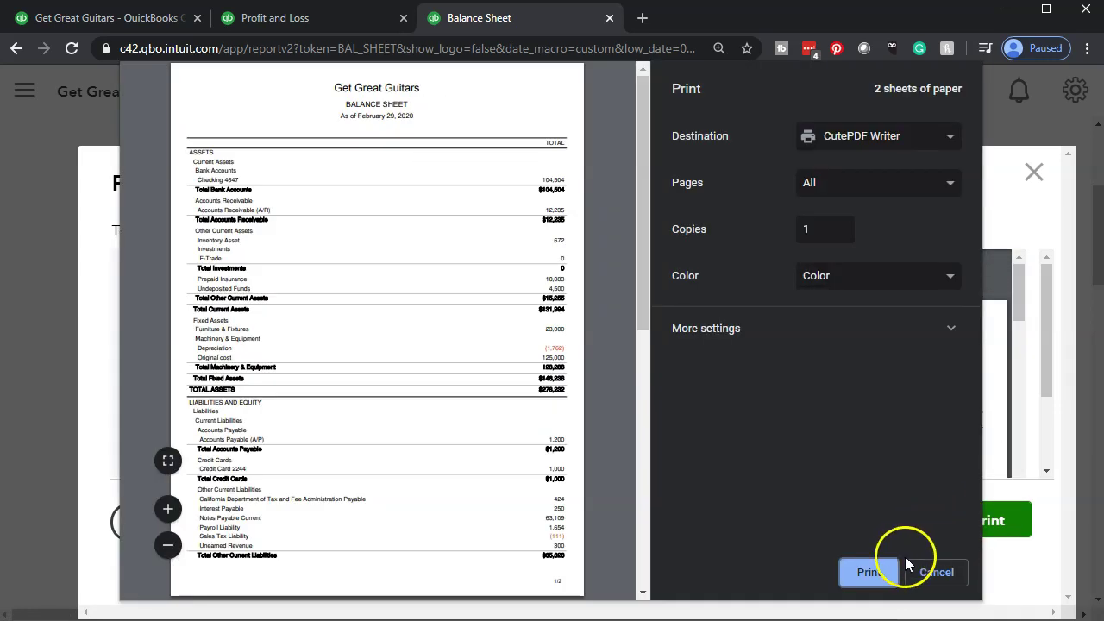
left_click(886, 578)
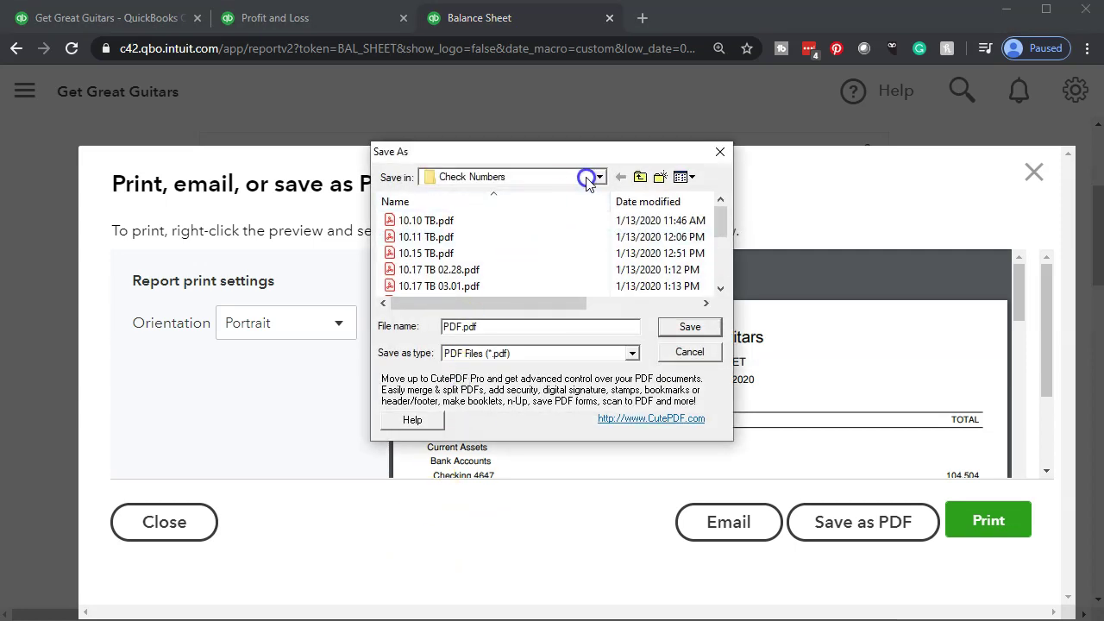
left_click(599, 177)
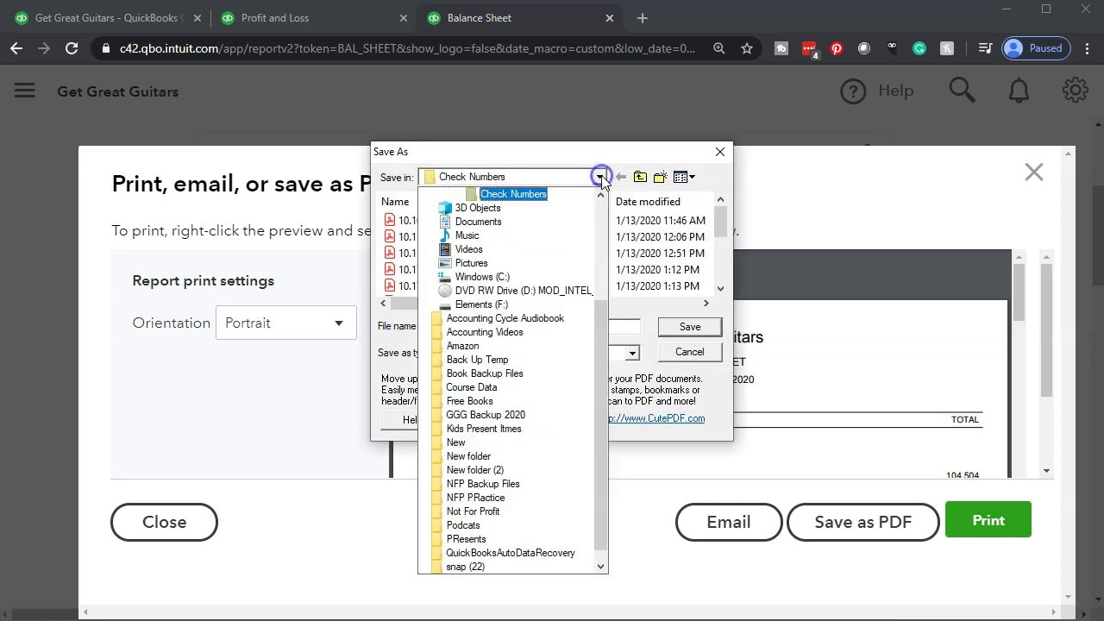
left_click(600, 195)
left_click(545, 194)
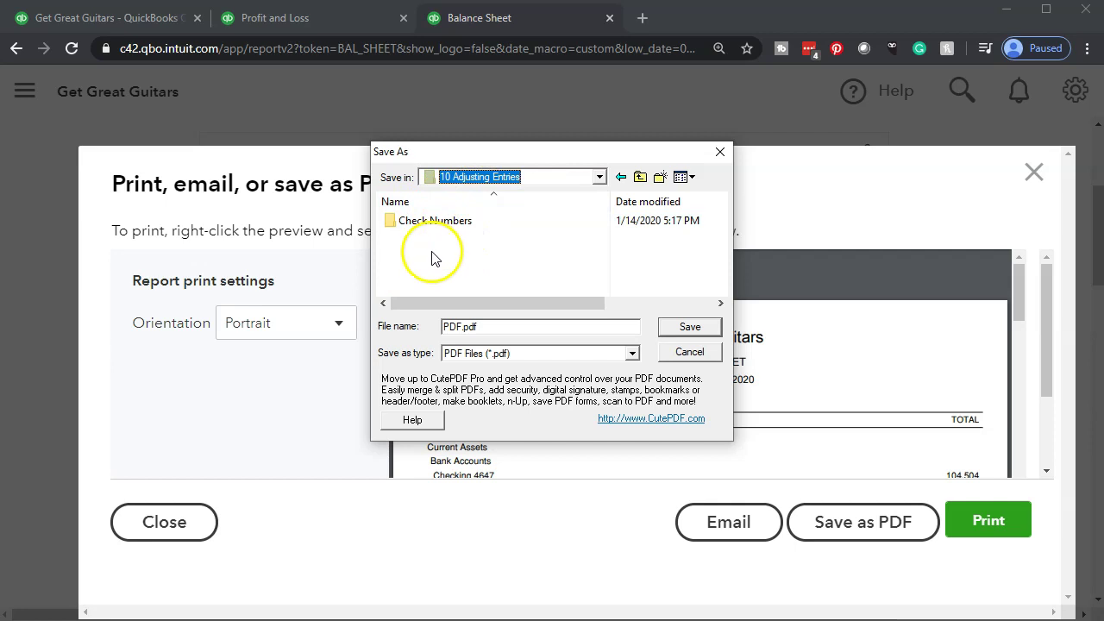
- Name the PDF Balance Sheet.pdf, save it, and close the report's print dialog
left_click(452, 330)
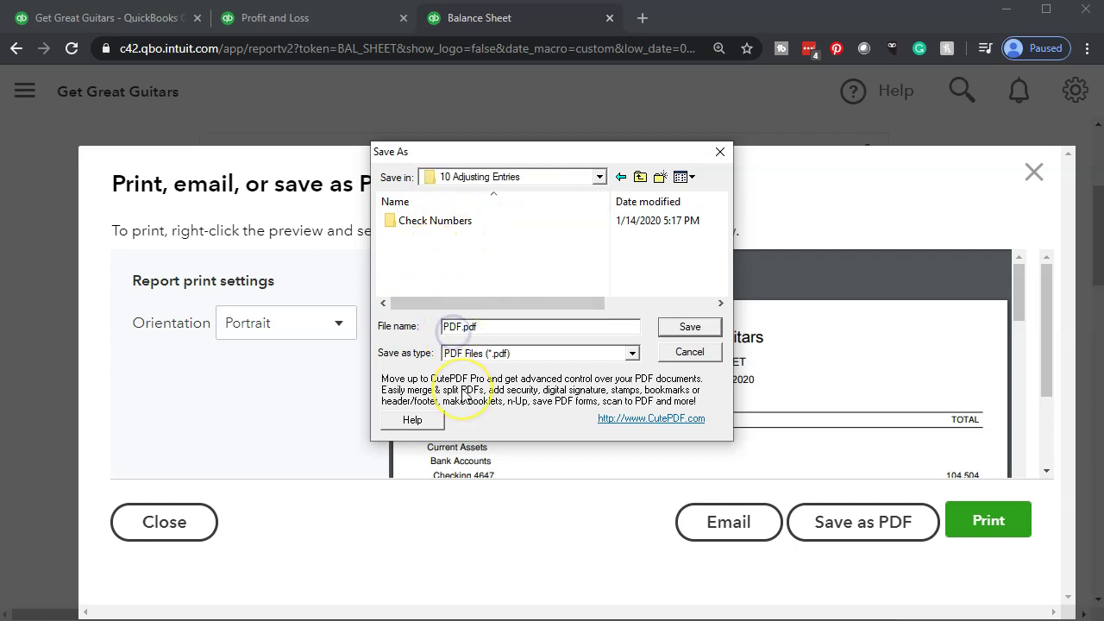
key("BackSpace")
key("BackSpace")
key("BackSpace")
type("Balance Sheet")
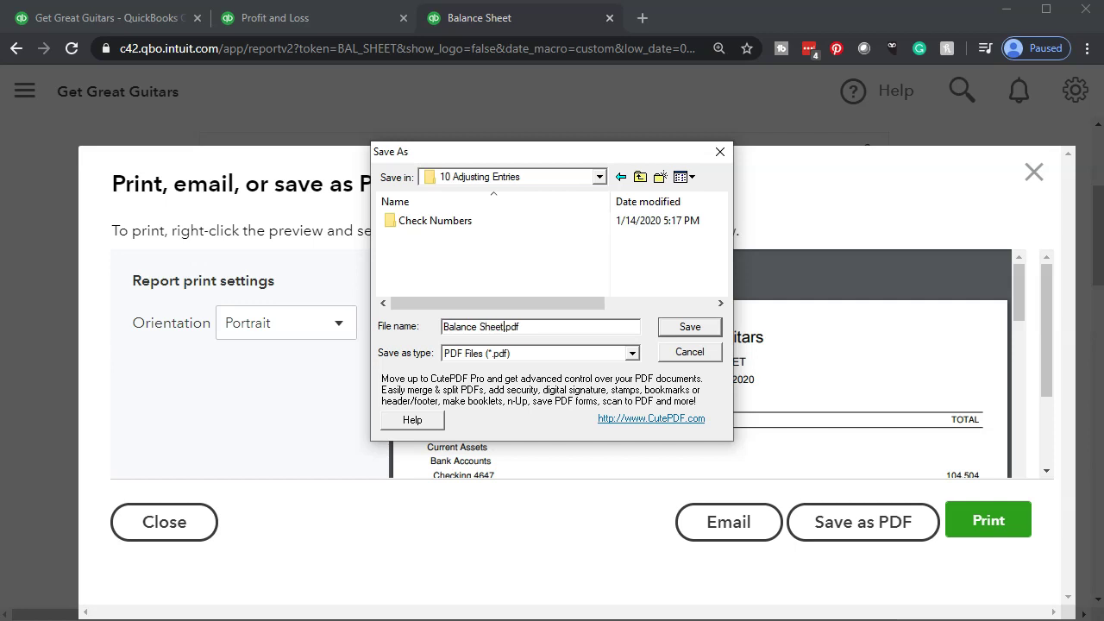
left_click(678, 326)
left_click(1032, 174)
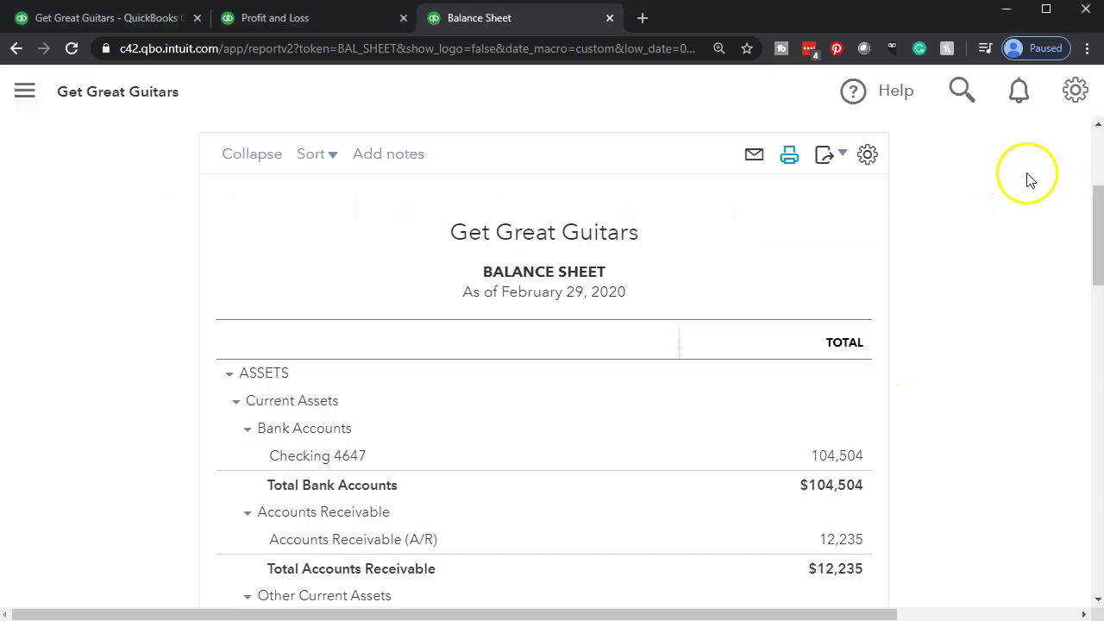
- Switch to the Profit and Loss report, hide the navigation menu, and examine the report from income through net income
left_click(284, 18)
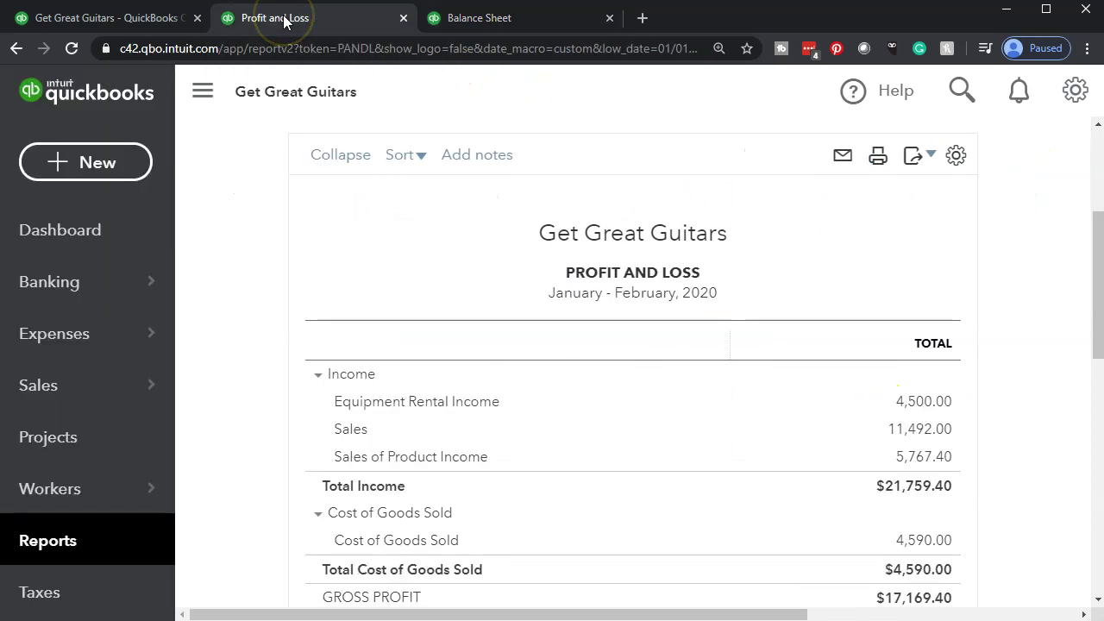
left_click(205, 94)
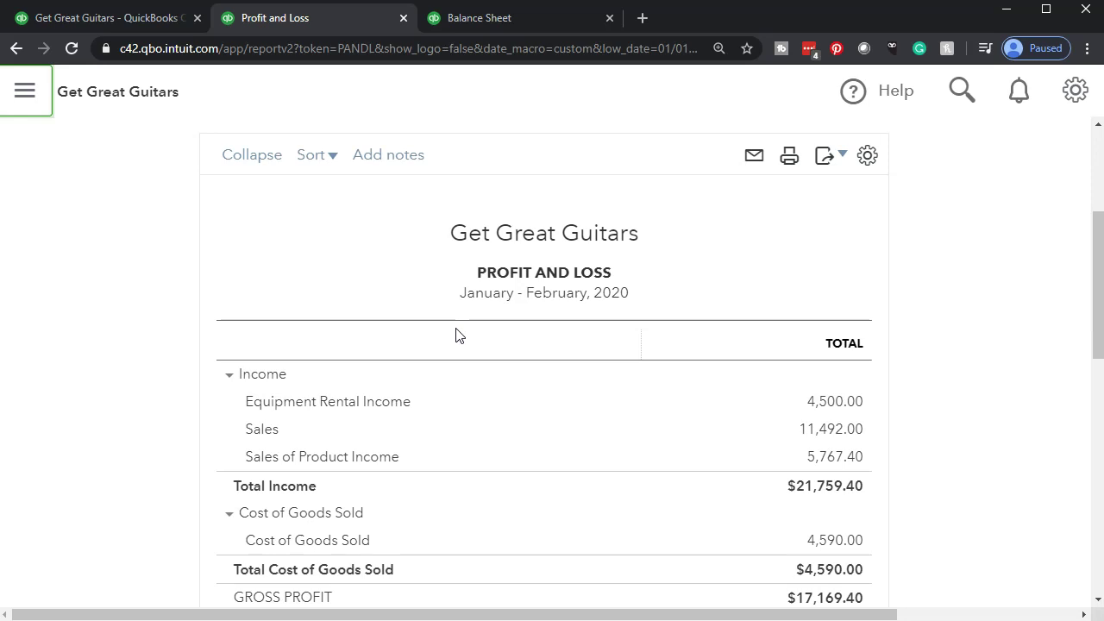
scroll(707, 407, "down", 5)
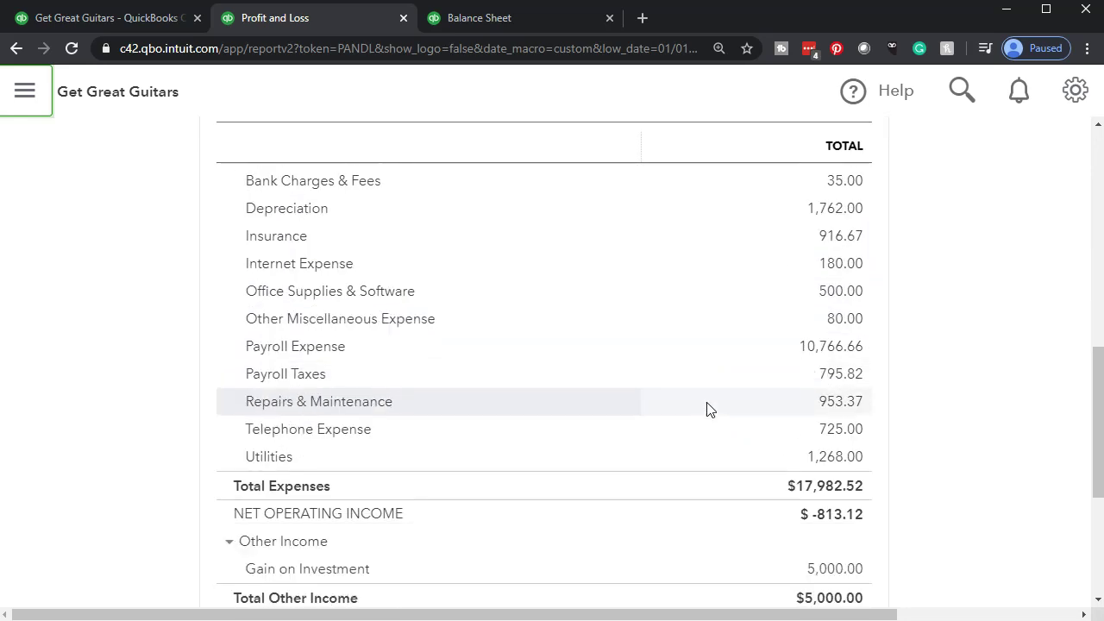
scroll(707, 409, "down", 3)
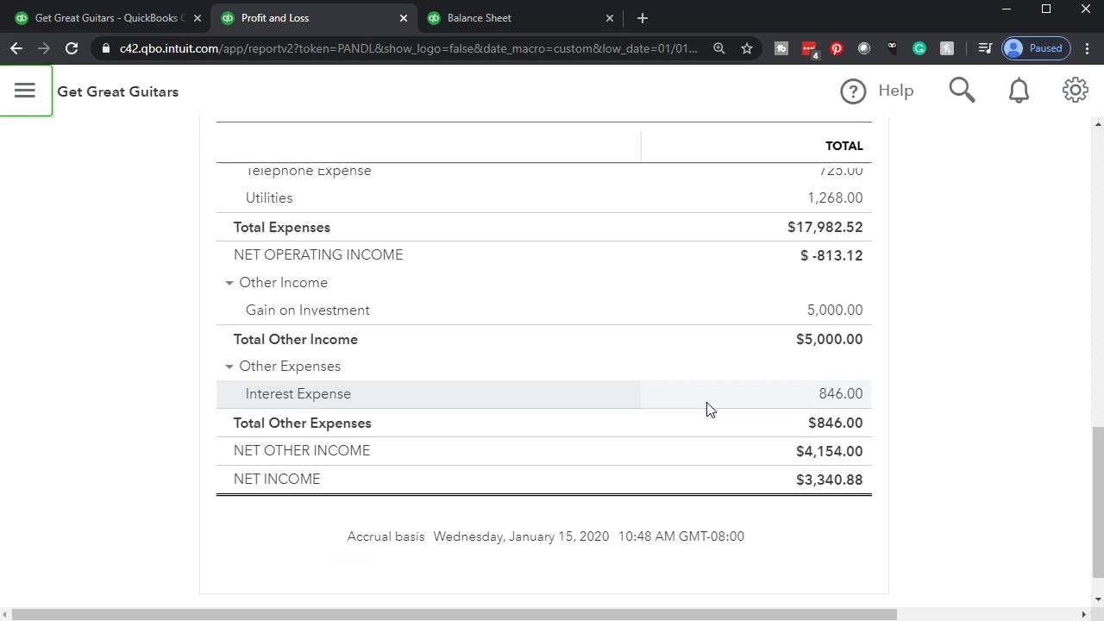
scroll(708, 409, "up", 5)
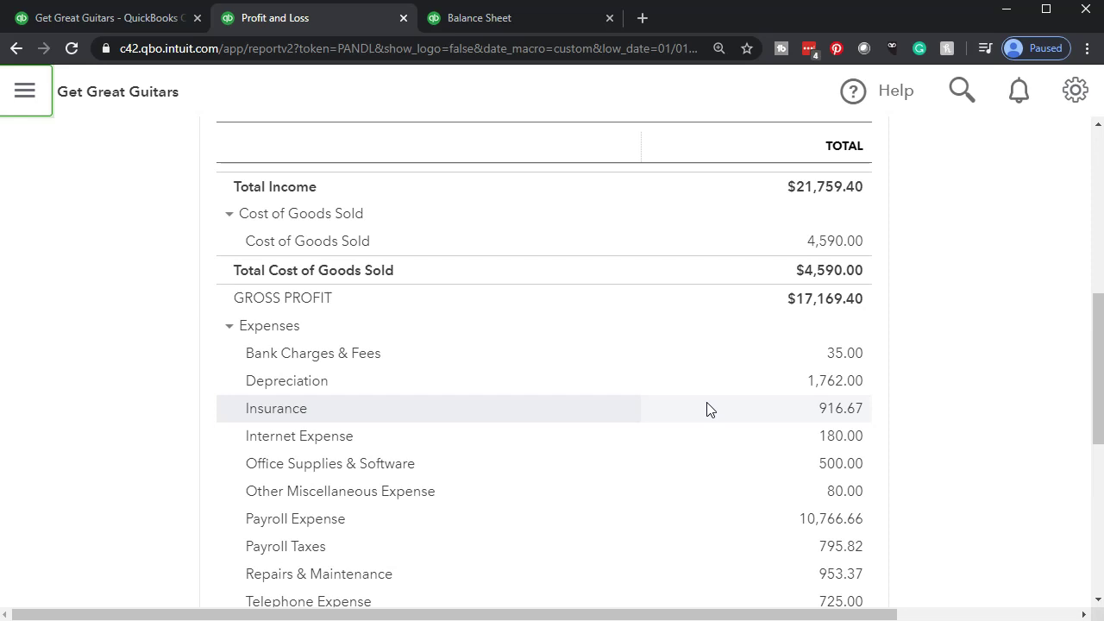
scroll(707, 409, "up", 5)
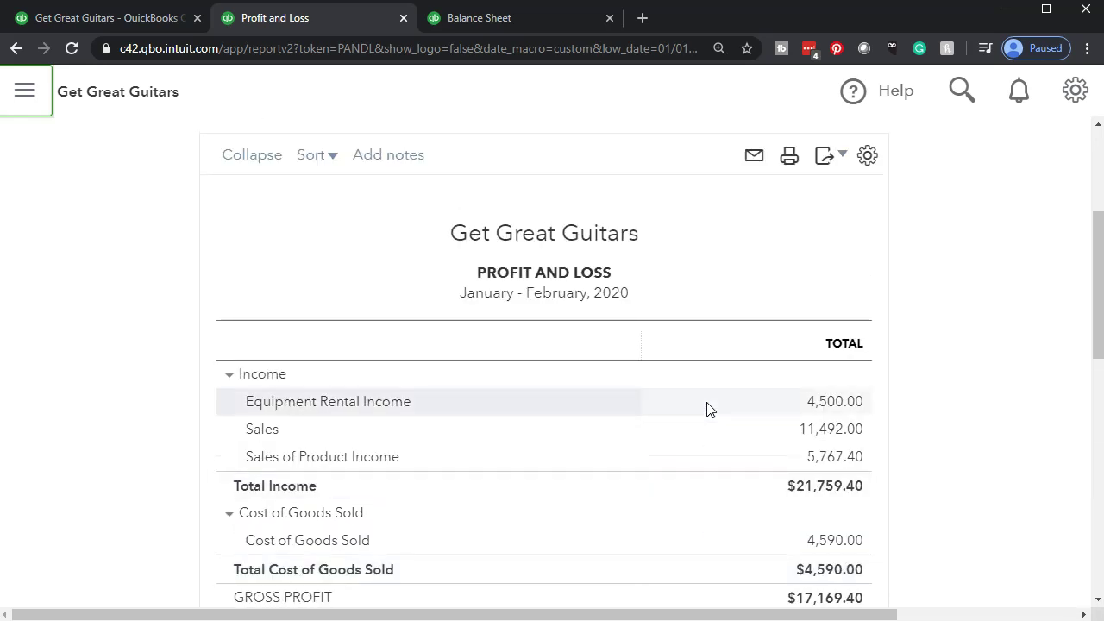
- Customize the Profit and Loss report to show numbers without cents and negative numbers as (100) in red
left_click(788, 164)
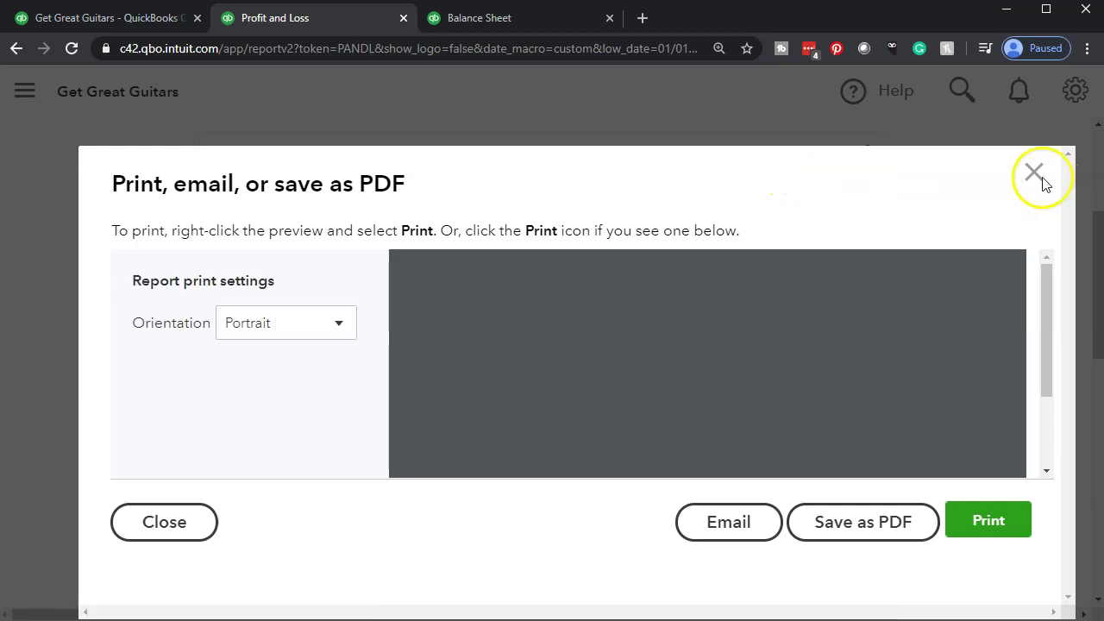
left_click(1034, 174)
scroll(907, 290, "up", 3)
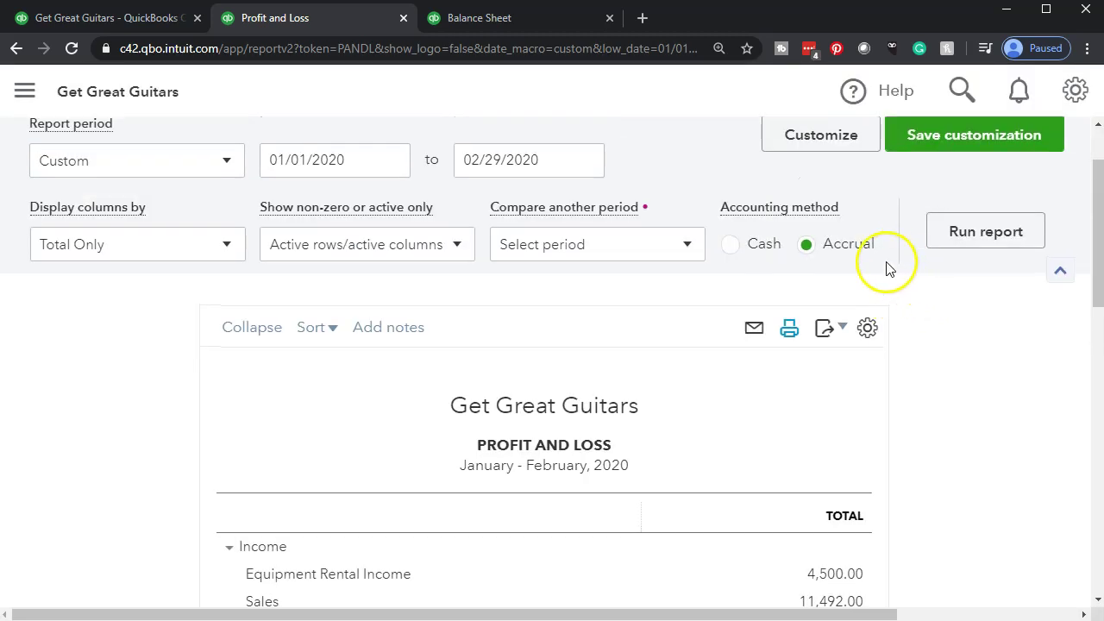
left_click(815, 140)
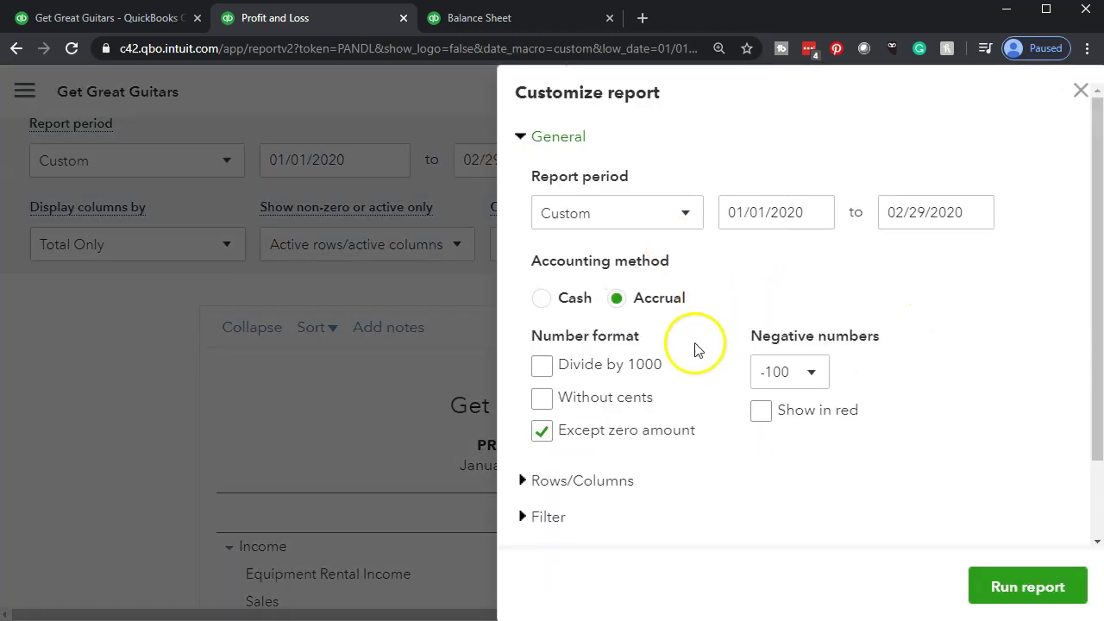
left_click(543, 399)
left_click(811, 377)
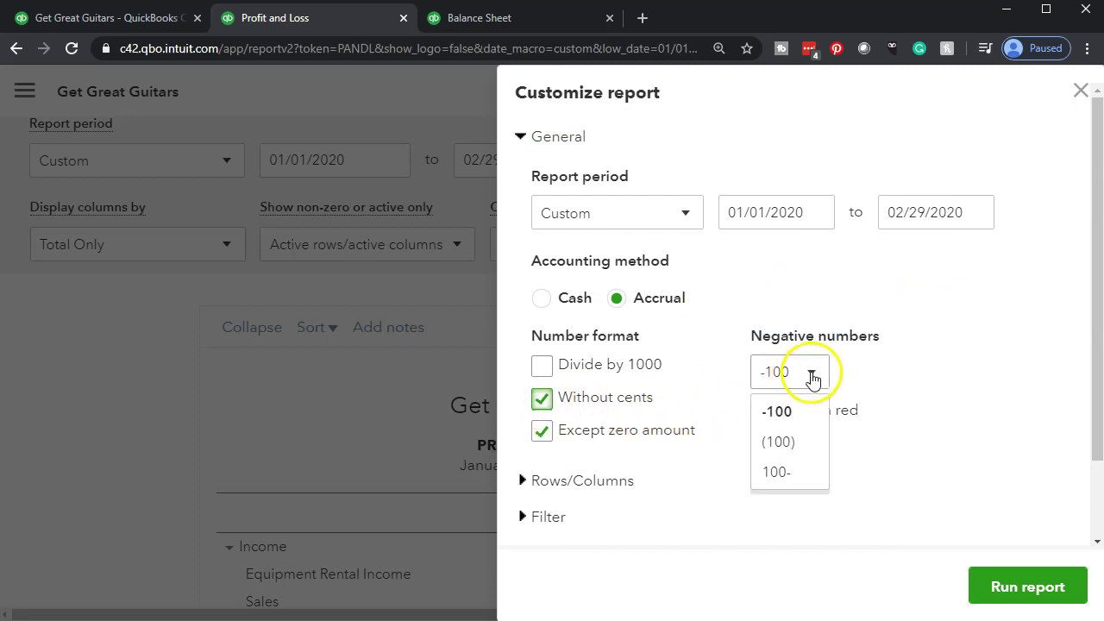
left_click(785, 444)
left_click(761, 414)
- Remove the date prepared, time prepared and report basis from the Profit and Loss footer and run the customized report
scroll(735, 436, "down", 1)
left_click(589, 463)
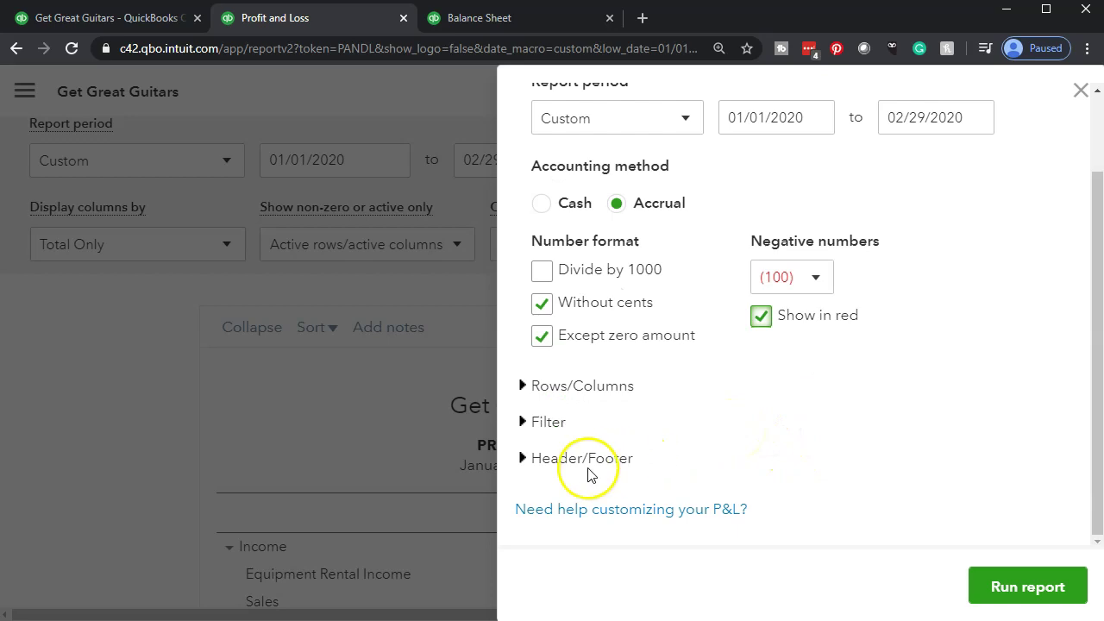
scroll(582, 469, "down", 3)
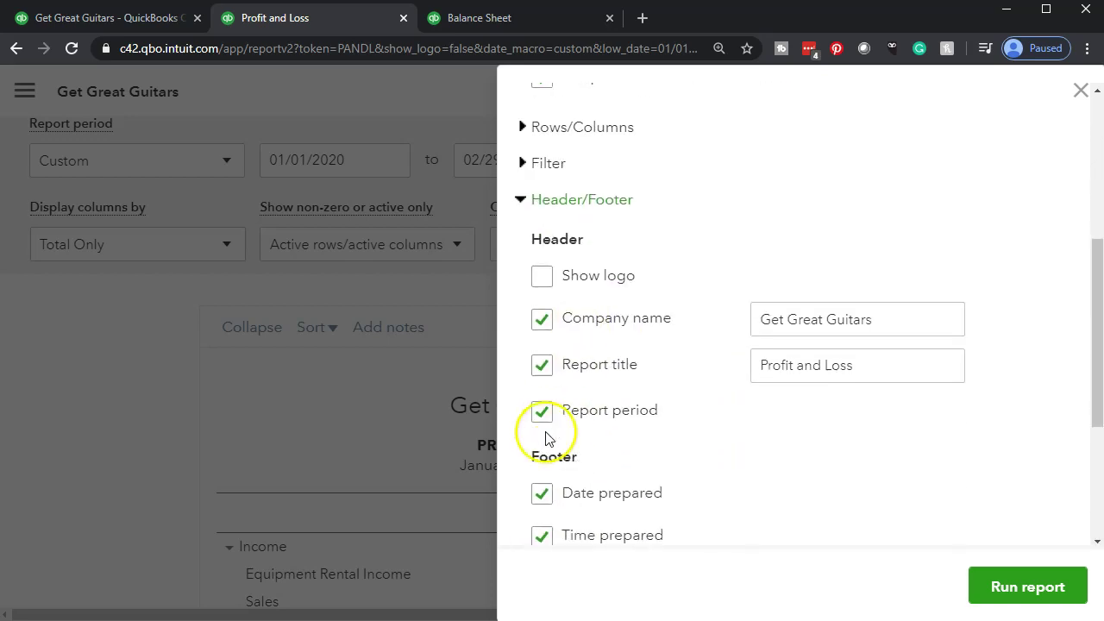
scroll(544, 434, "down", 1)
left_click(542, 409)
left_click(542, 452)
left_click(542, 491)
left_click(1004, 595)
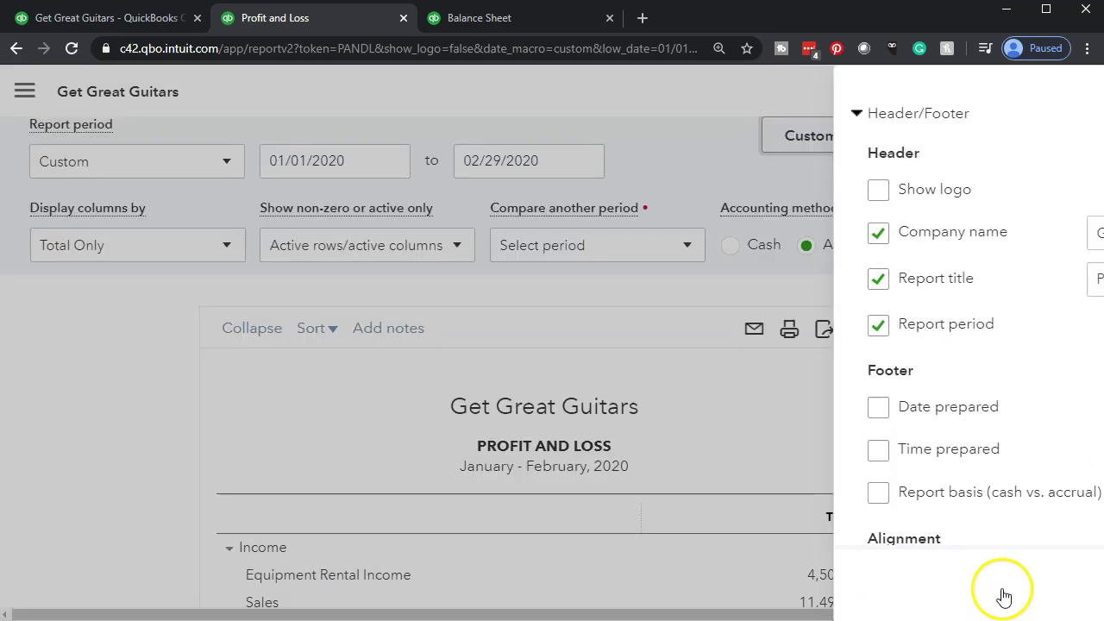
- Print the Profit and Loss report to CutePDF Writer as Income Statement.pdf in the 10 Adjusting Entries folder and close the print dialog
scroll(722, 552, "down", 2)
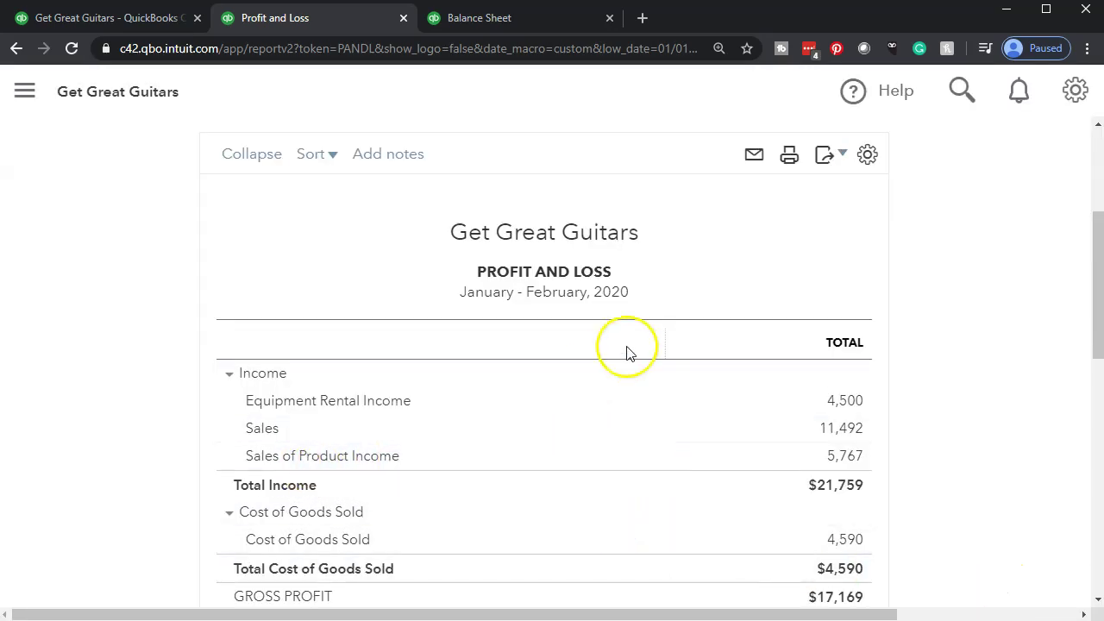
left_click(788, 157)
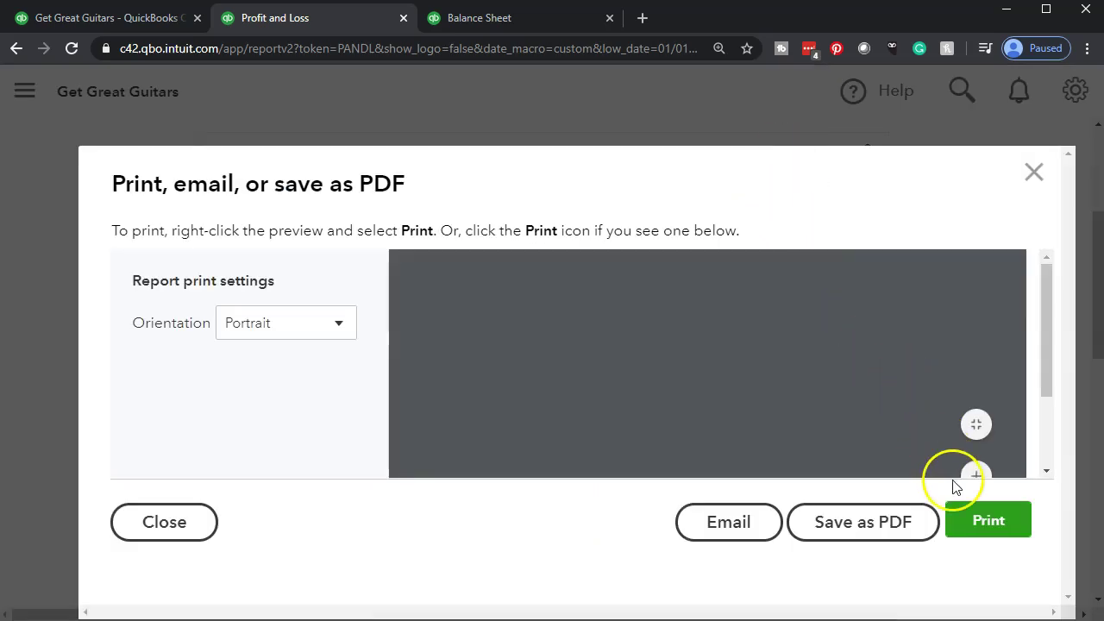
left_click(971, 525)
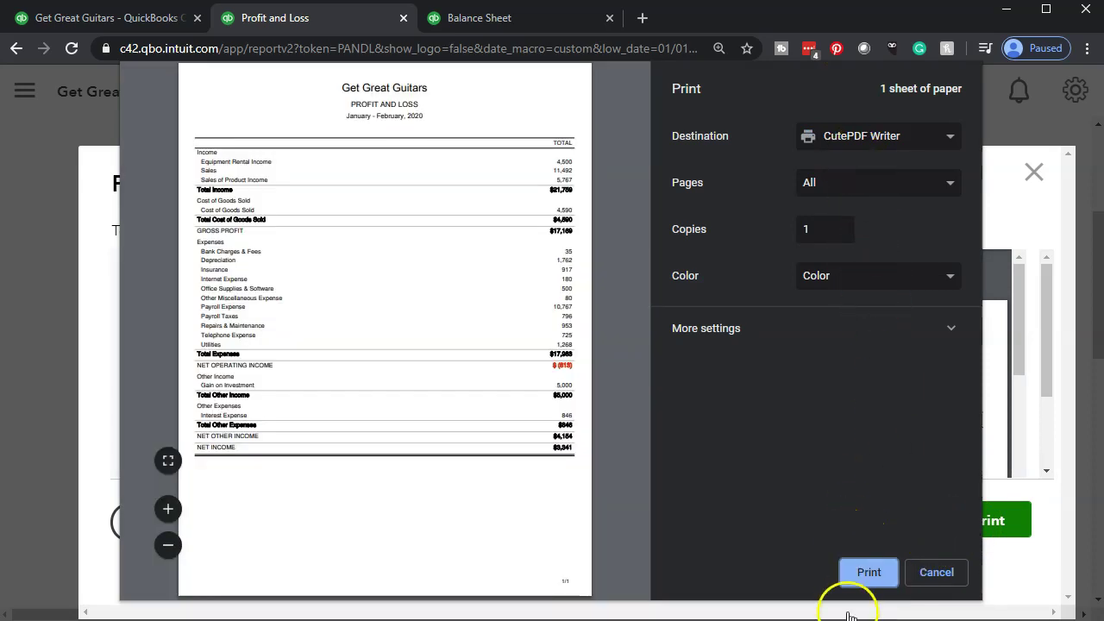
left_click(869, 573)
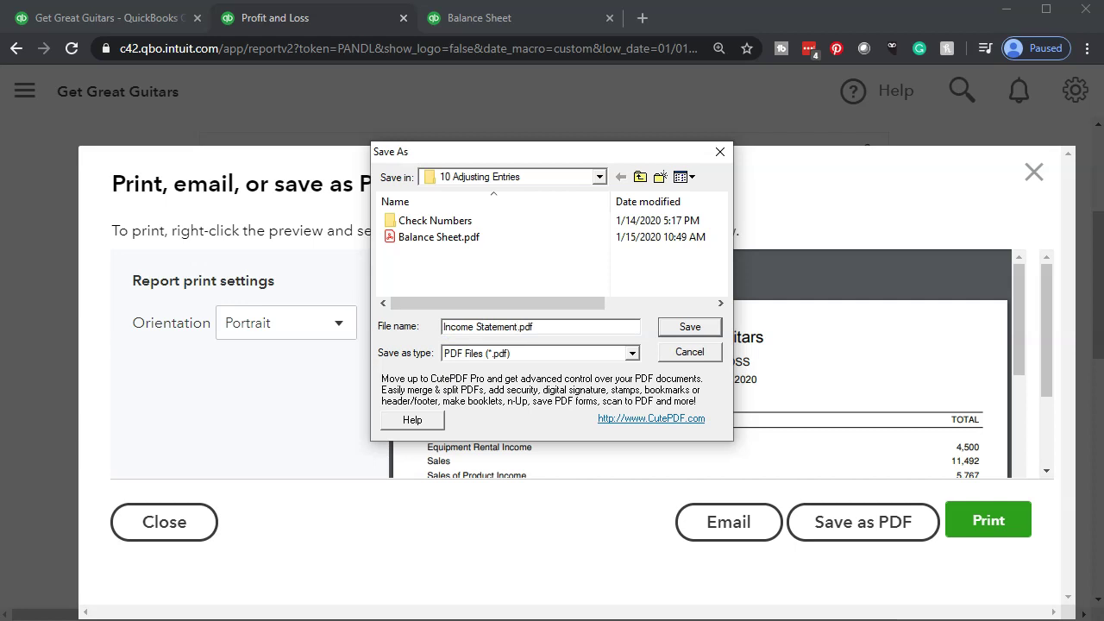
left_click(703, 331)
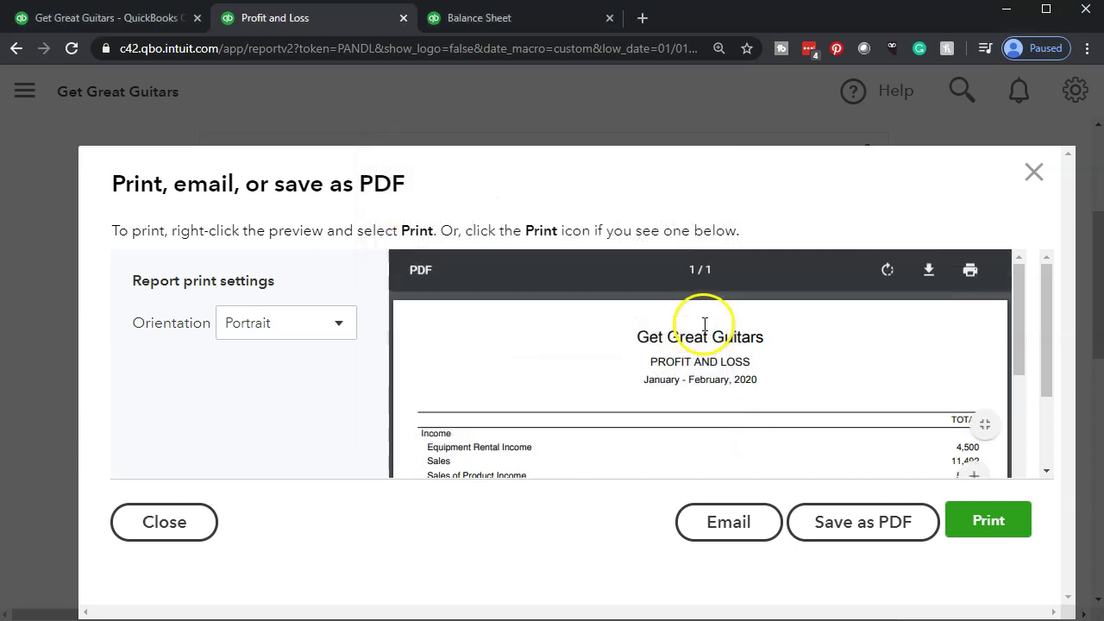
left_click(1033, 174)
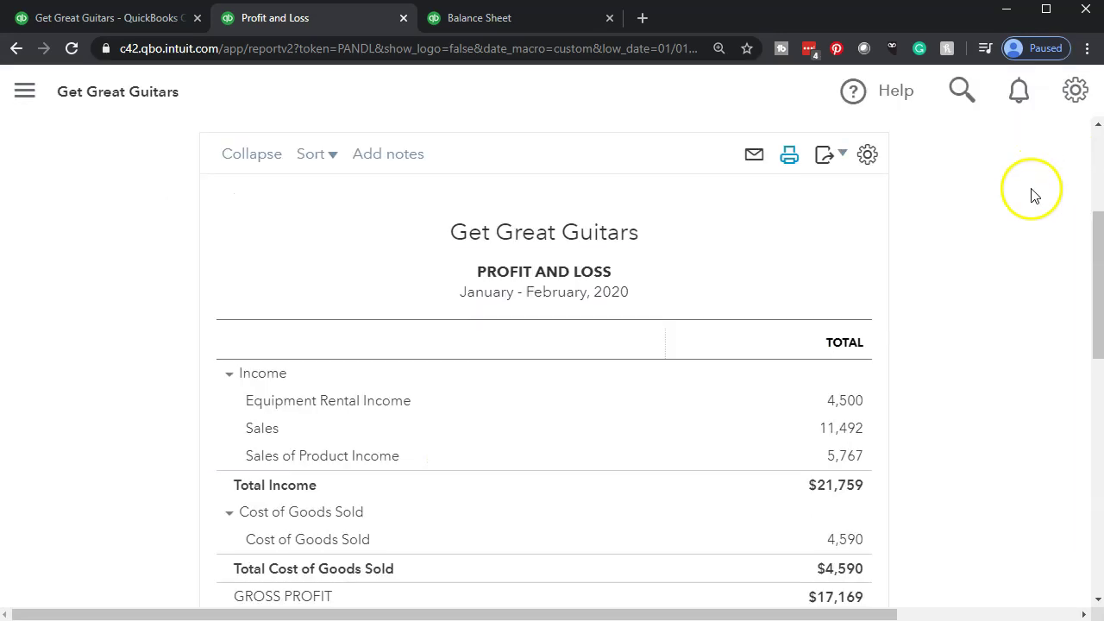
- Return to the Balance Sheet report, export it to Excel, and open the downloaded workbook
left_click(542, 21)
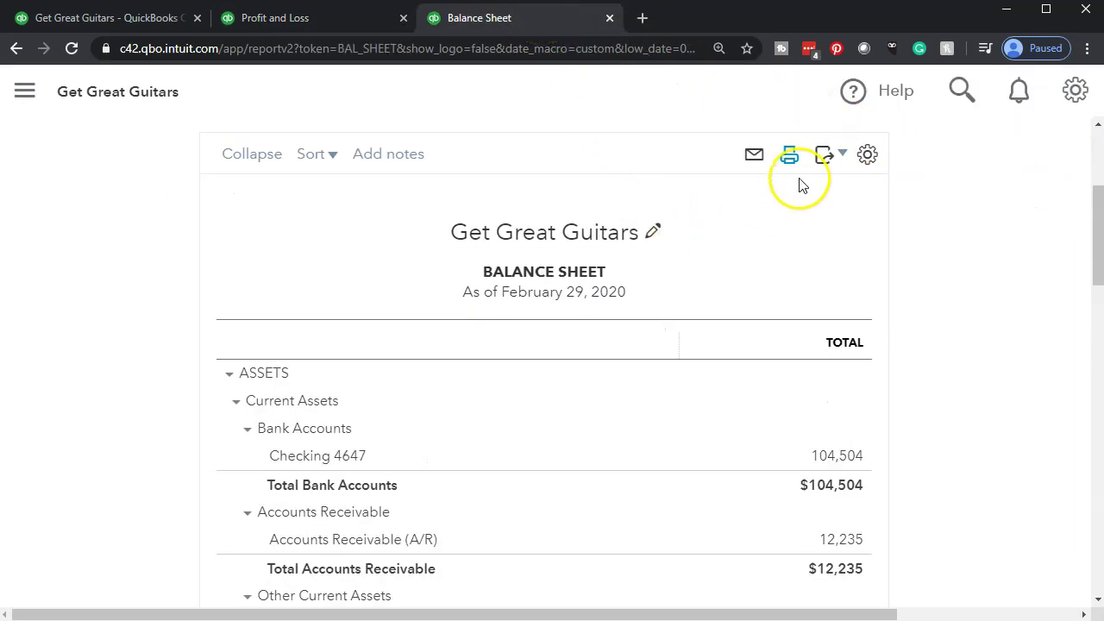
left_click(843, 156)
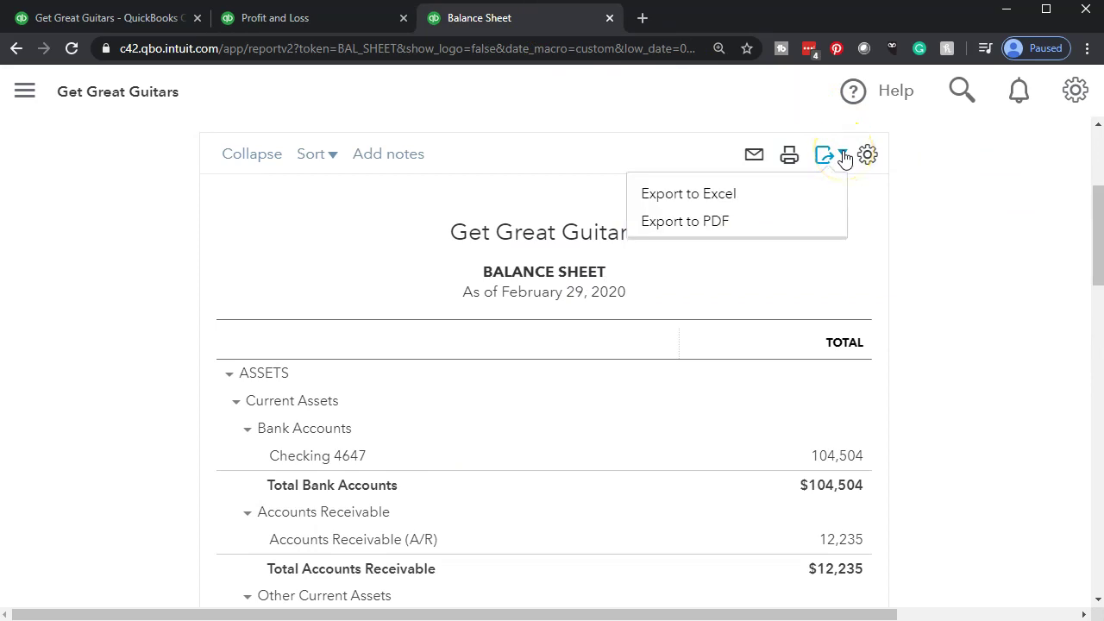
left_click(748, 196)
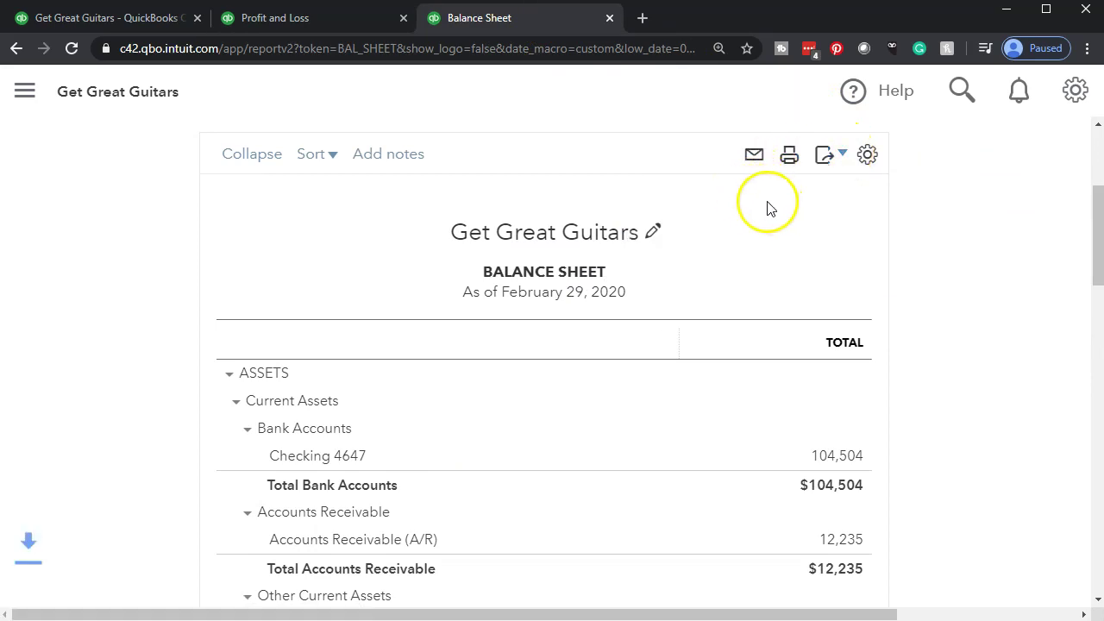
left_click(87, 604)
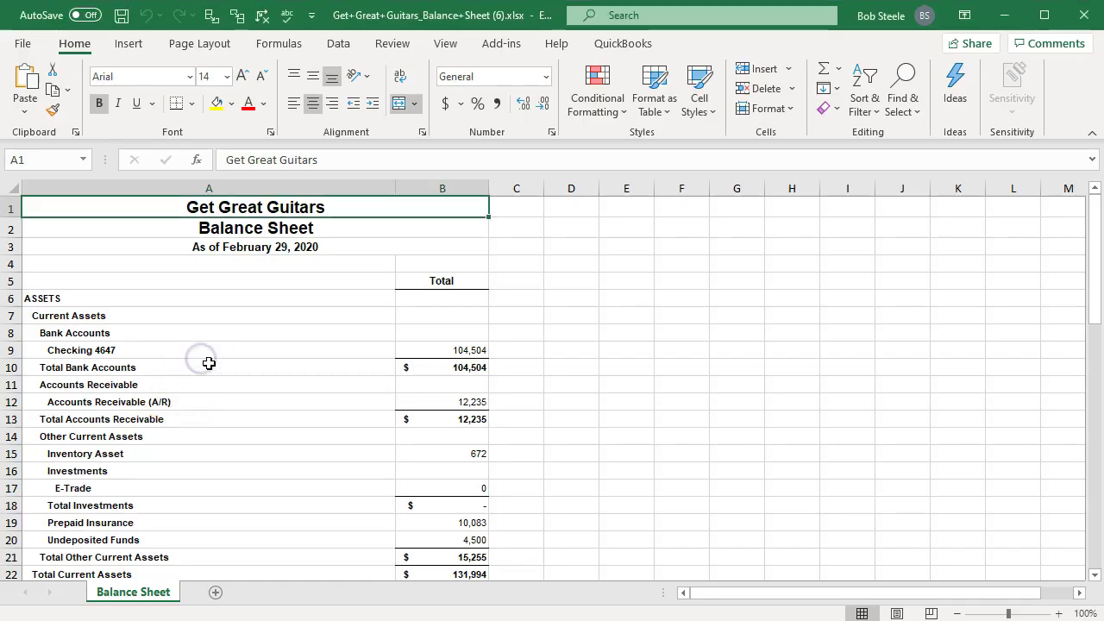
- Save the exported Balance Sheet workbook as Financial Statements in the 10 Adjusting Entries folder
left_click(23, 47)
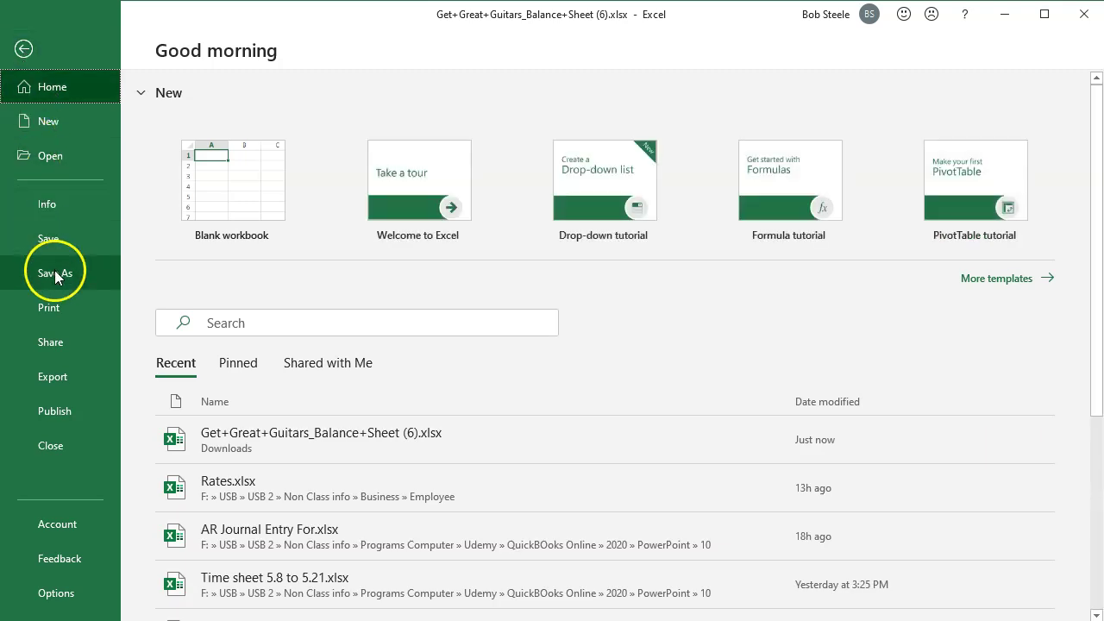
left_click(55, 272)
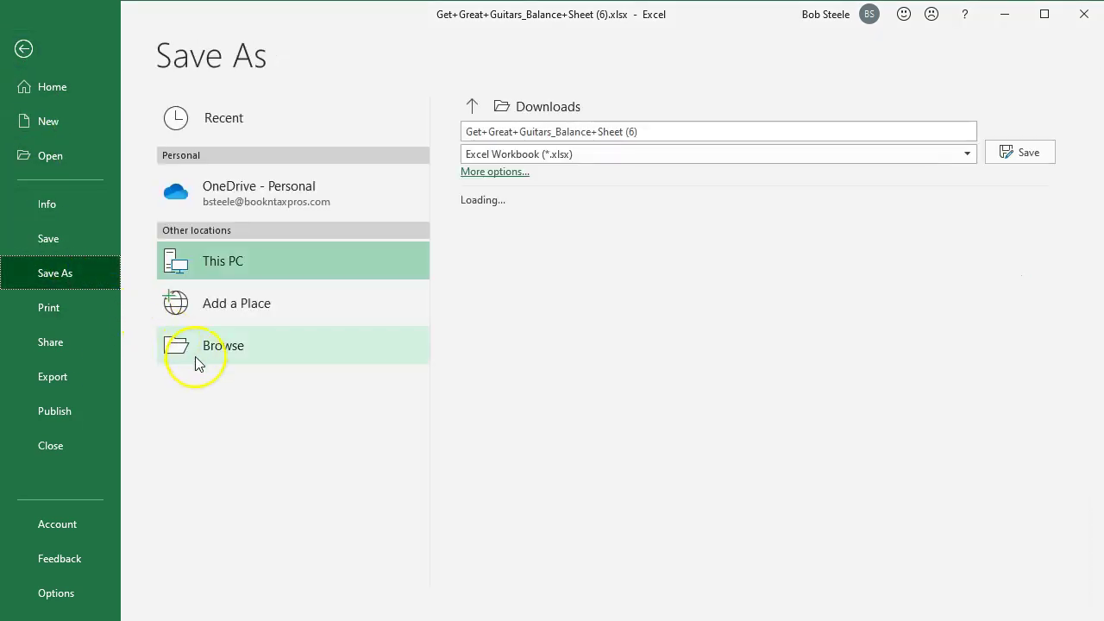
left_click(195, 356)
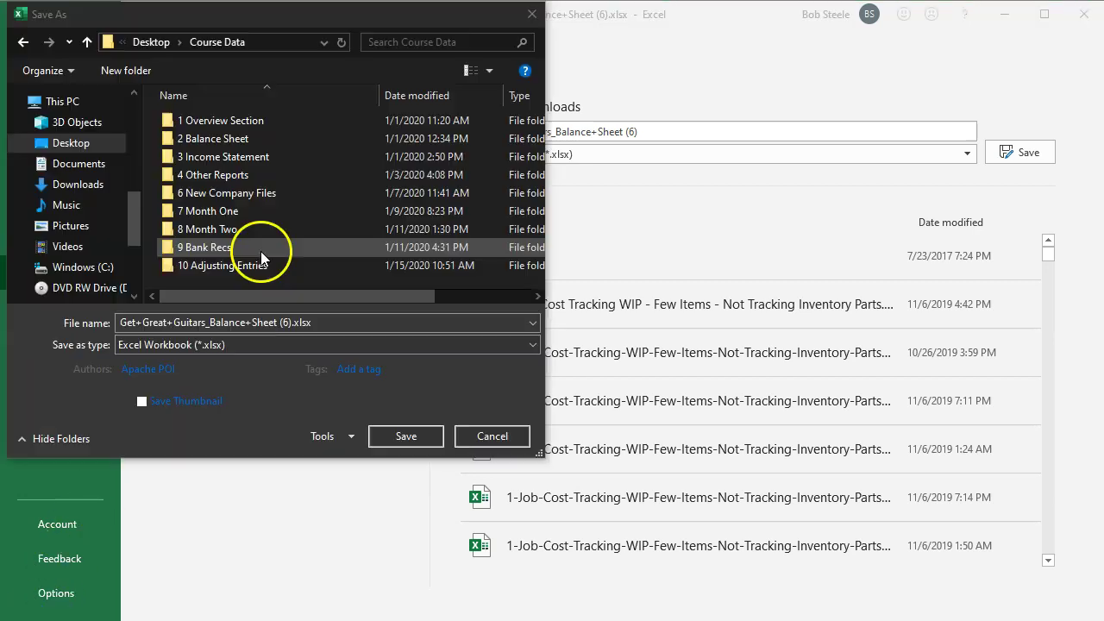
double_click(222, 266)
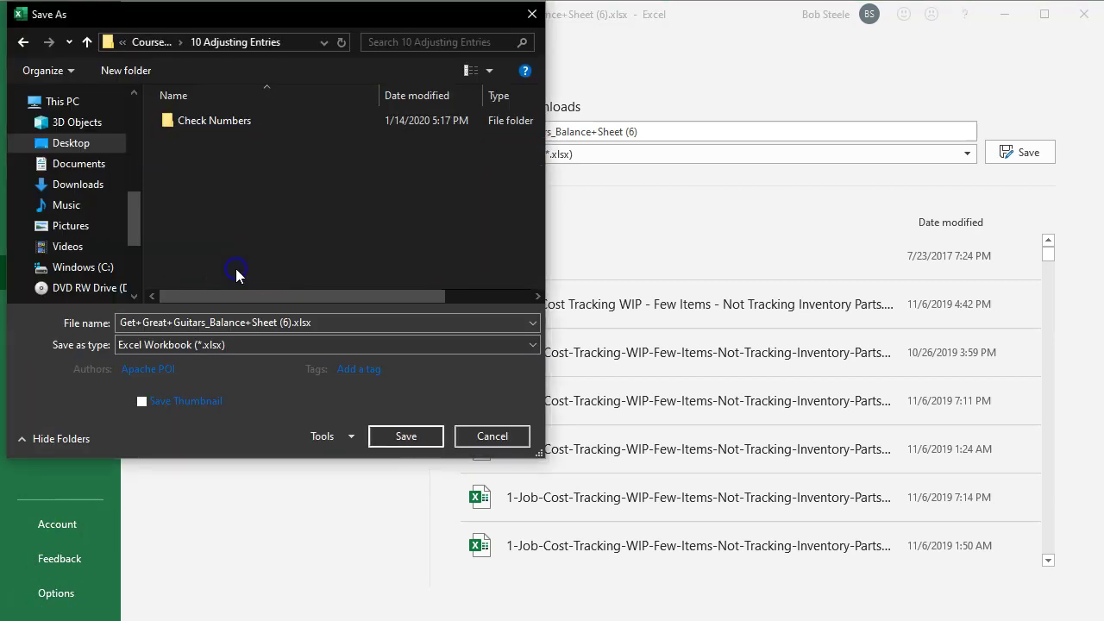
left_click(209, 322)
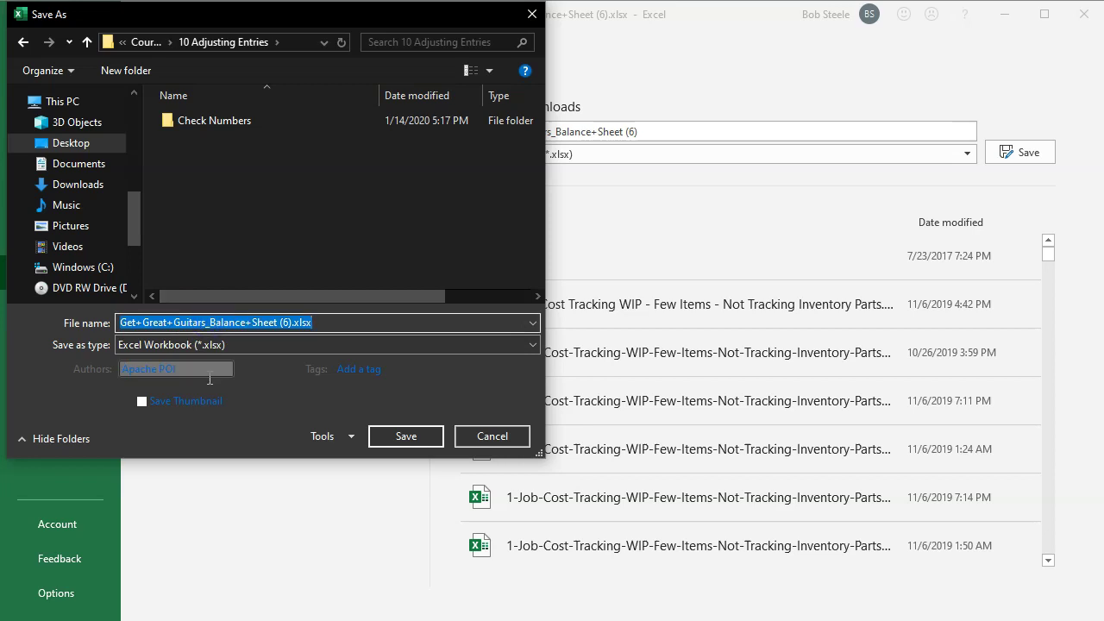
type("Financial Statements")
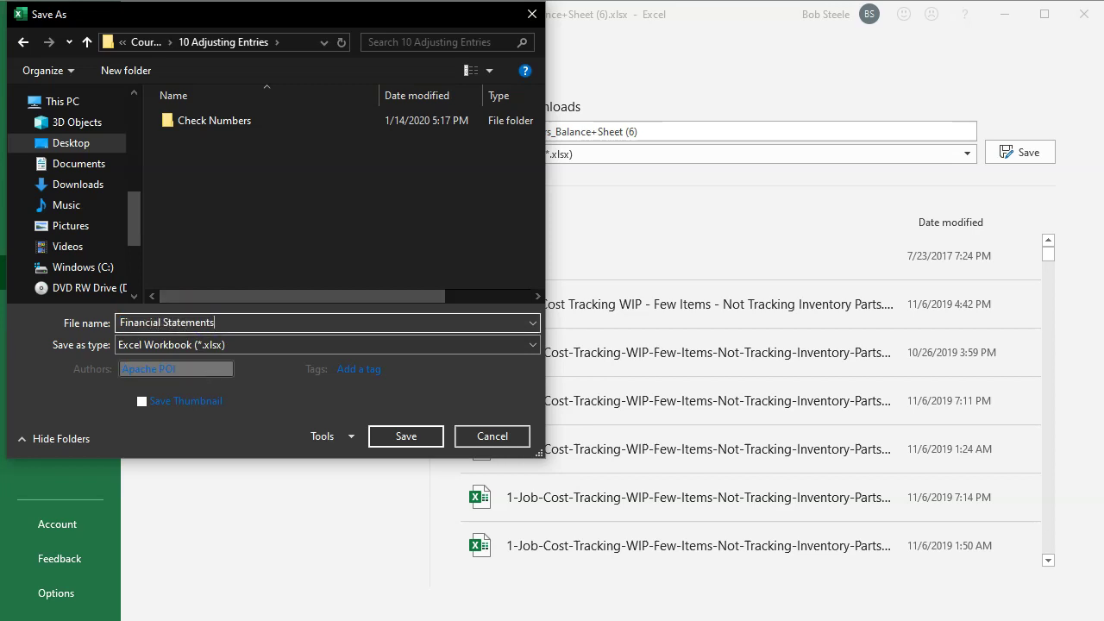
left_click(421, 435)
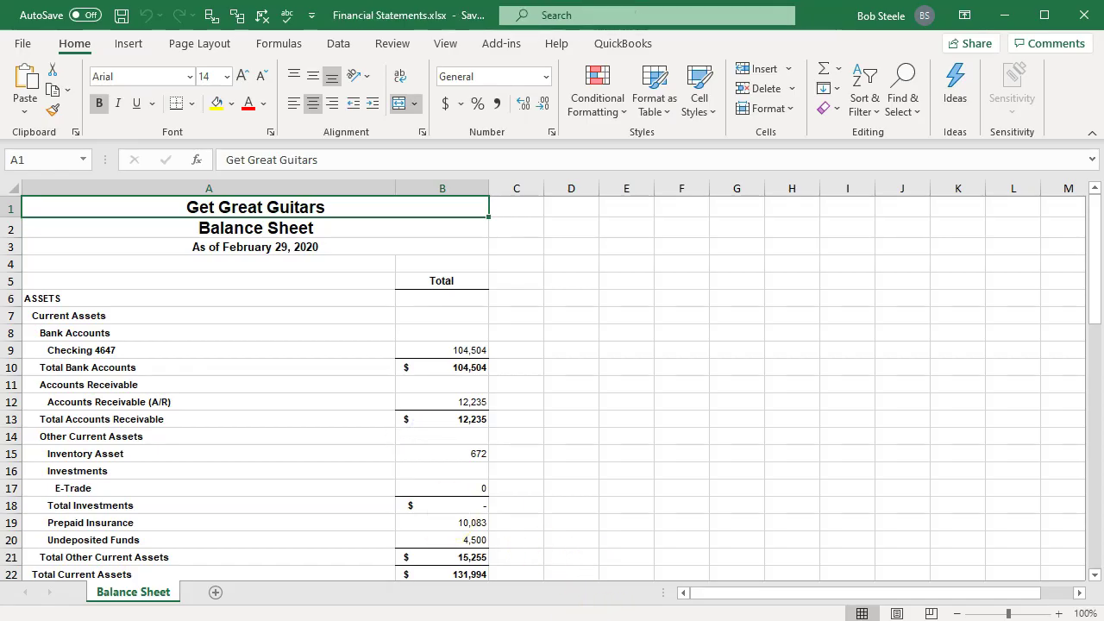
- Switch to the Profit and Loss report in QuickBooks Online, export it to Excel, and open the downloaded workbook
key("alt+Tab")
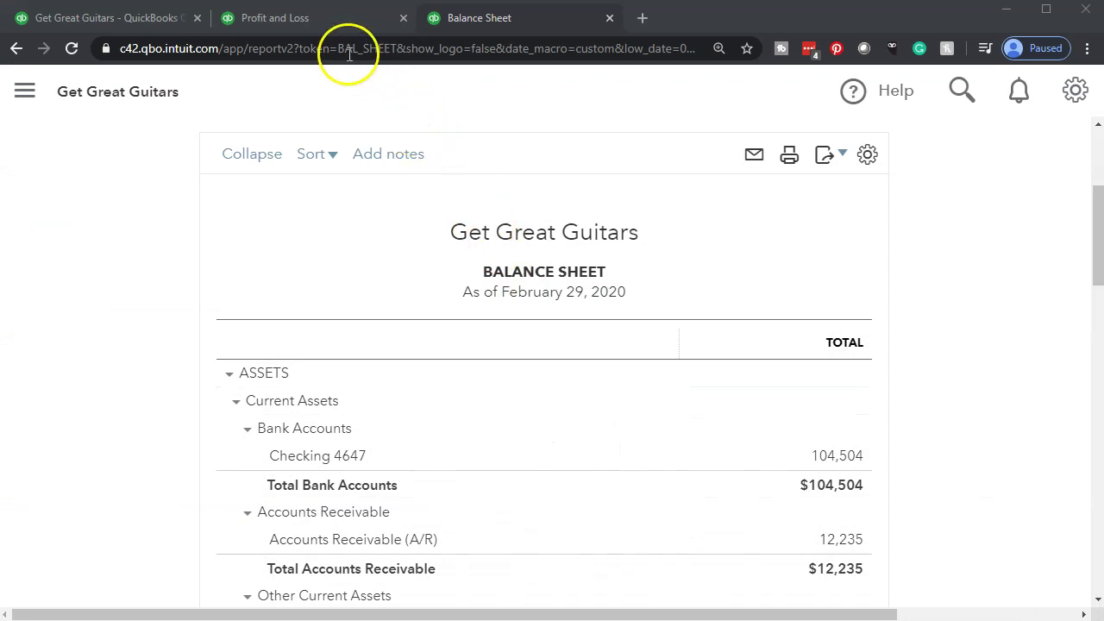
left_click(325, 22)
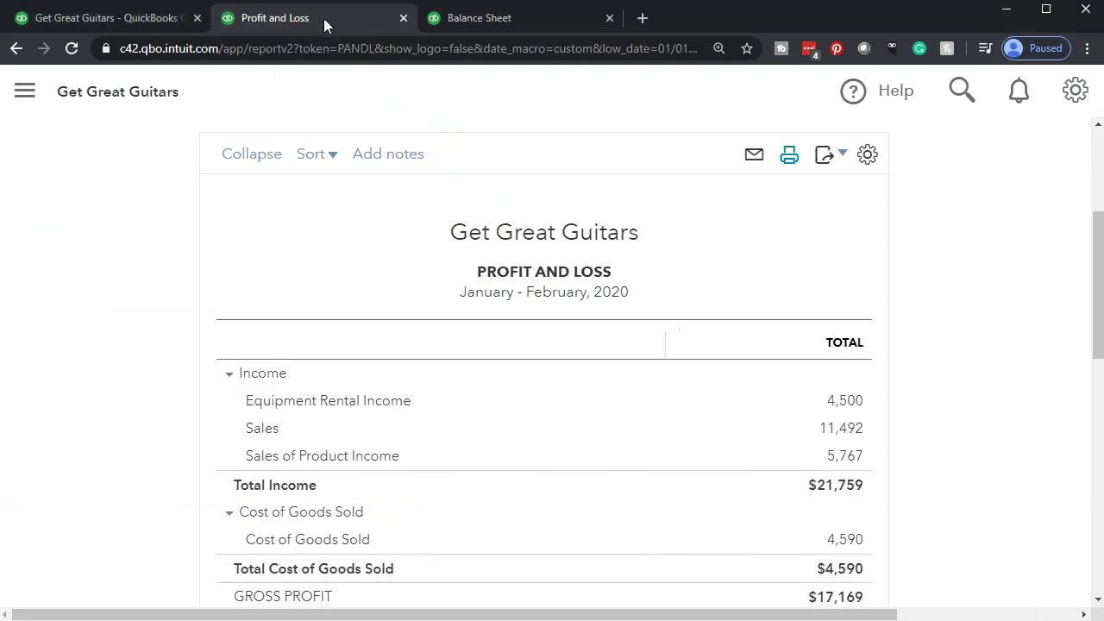
left_click(844, 162)
left_click(796, 197)
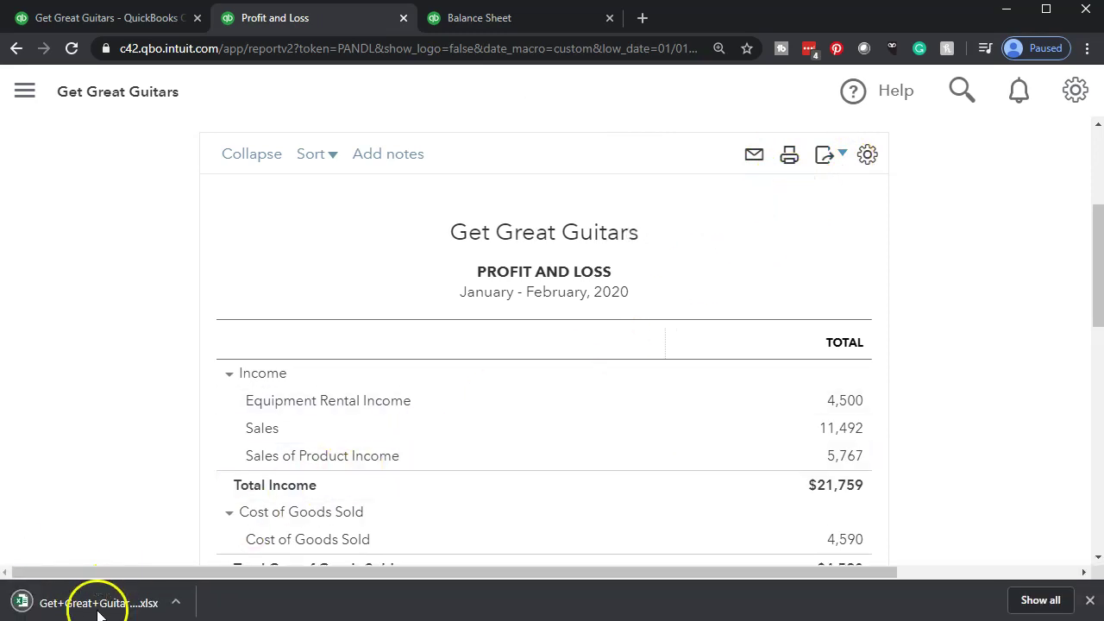
left_click(89, 598)
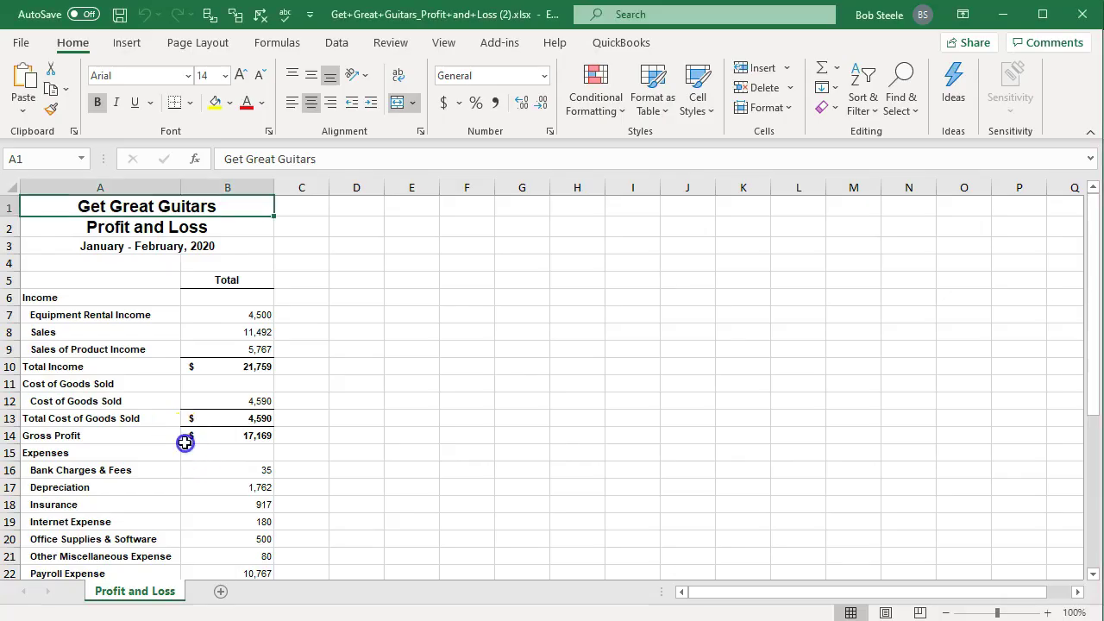
- Copy the entire Profit and Loss worksheet and return to the Financial Statements workbook
left_click(9, 188)
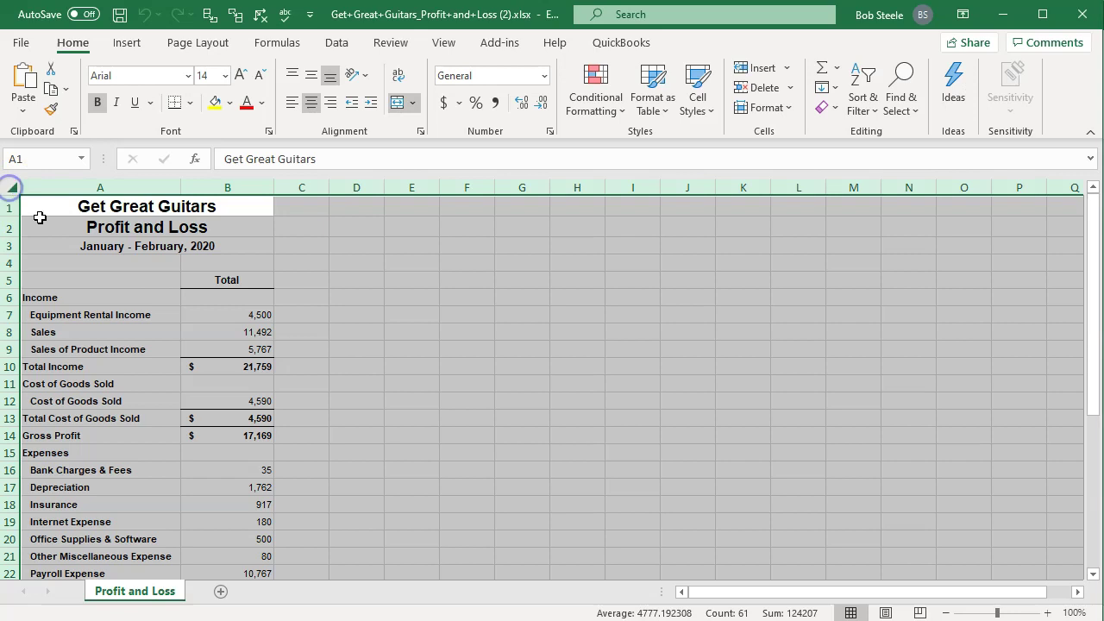
right_click(400, 362)
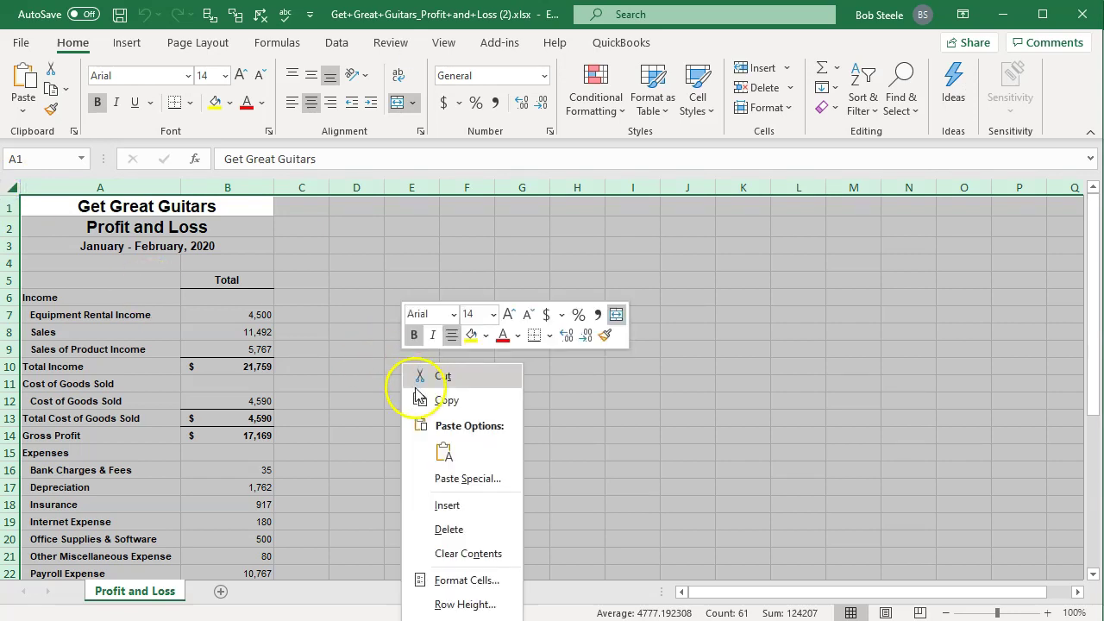
left_click(420, 397)
left_click(1004, 14)
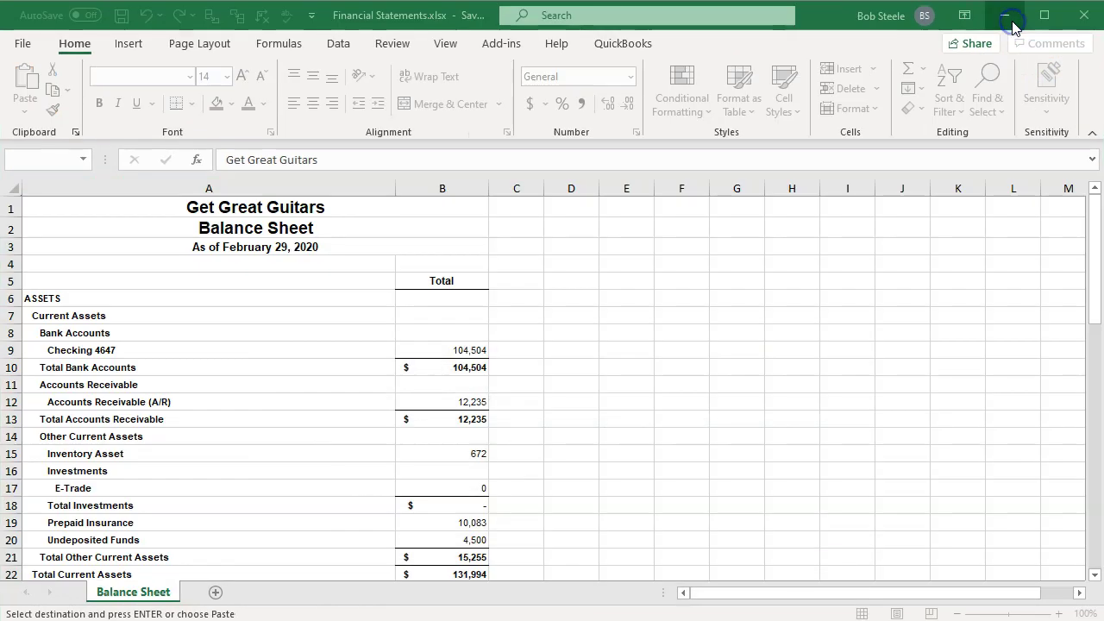
- Add a new worksheet after Balance Sheet and name it P&L
left_click(215, 593)
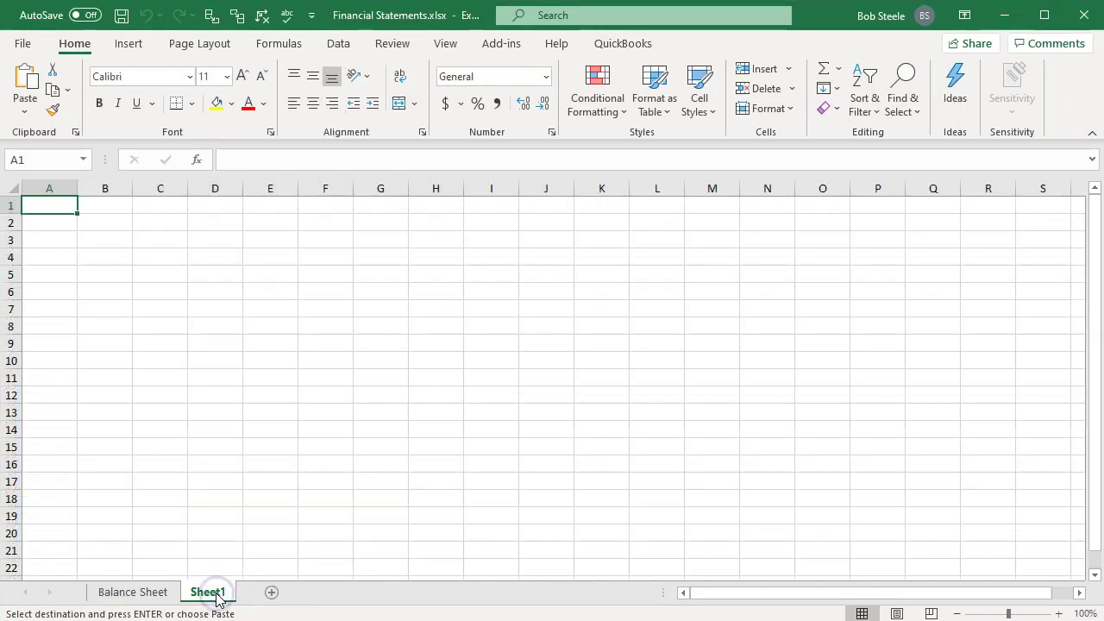
double_click(211, 593)
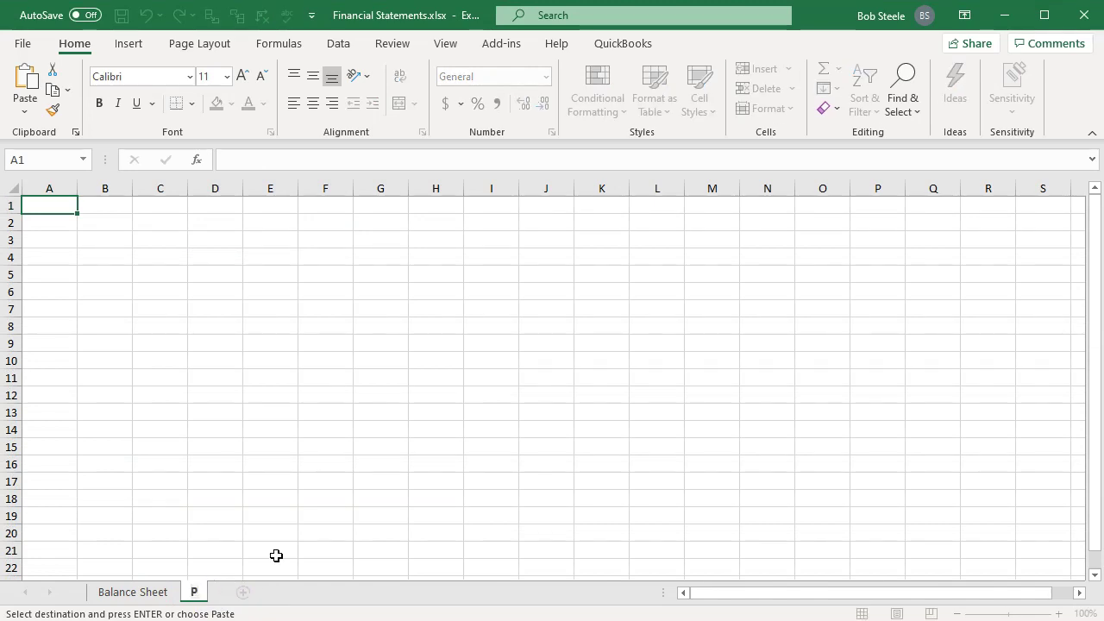
left_click(276, 556)
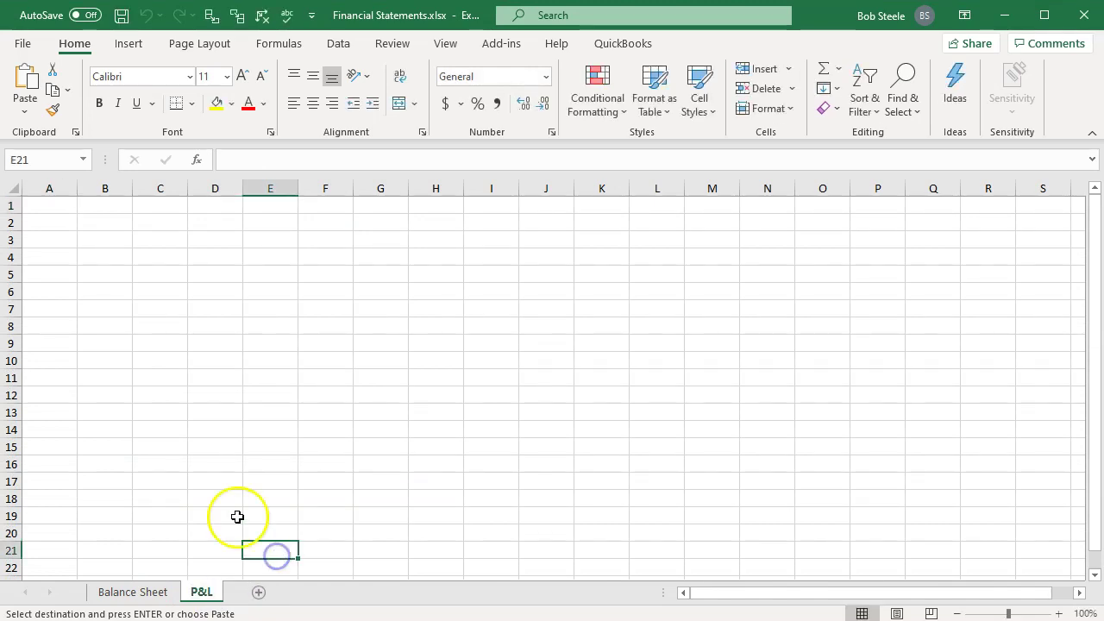
- Paste the copied Profit and Loss report at cell A1 of the P&L sheet and save the workbook
left_click(51, 209)
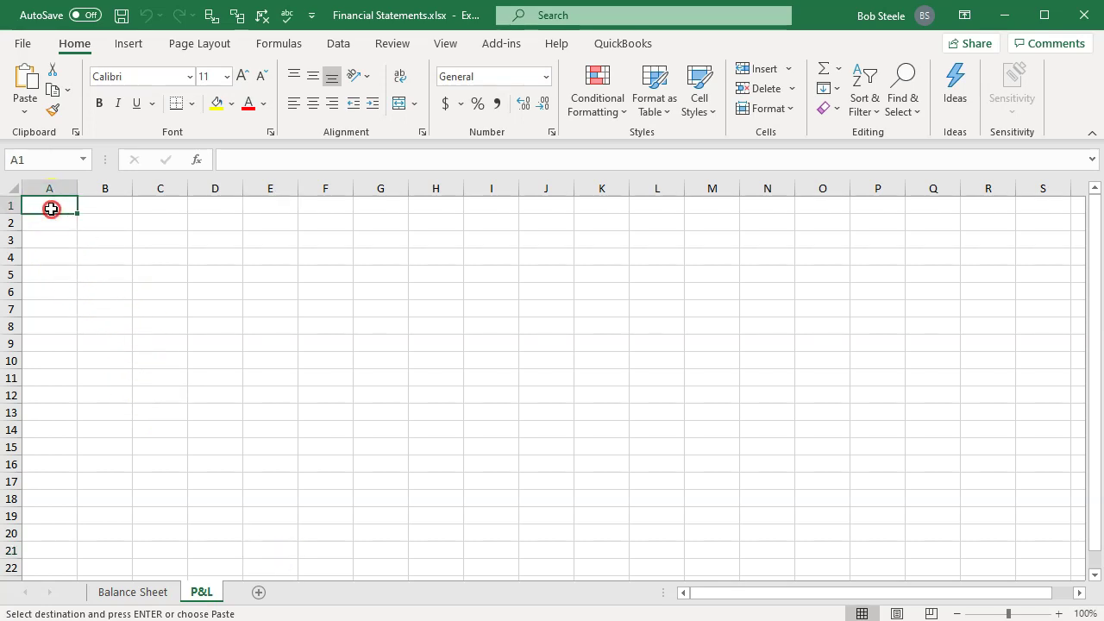
right_click(51, 209)
left_click(87, 301)
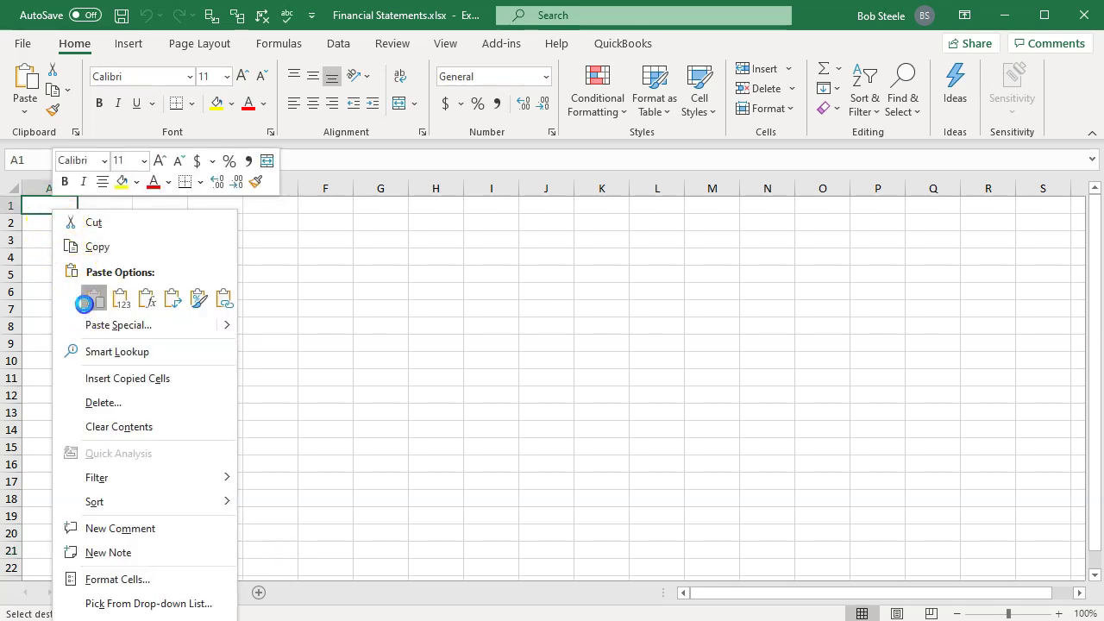
left_click(87, 352)
left_click(121, 15)
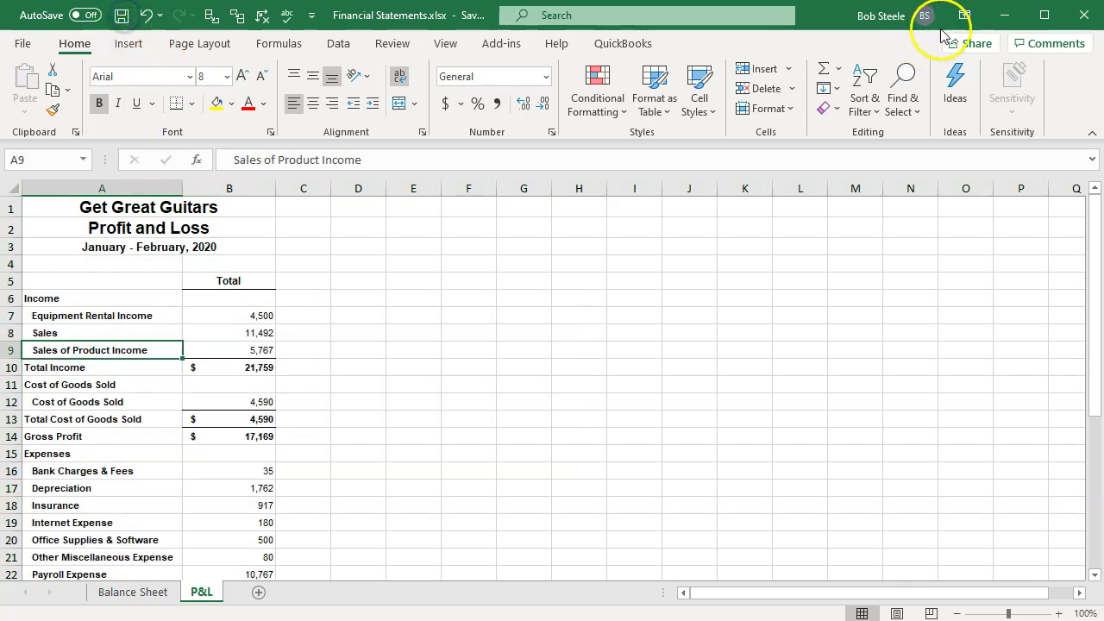
- Return to QuickBooks Online, search the report list for "tria", and open the standard Trial Balance report
left_click(998, 25)
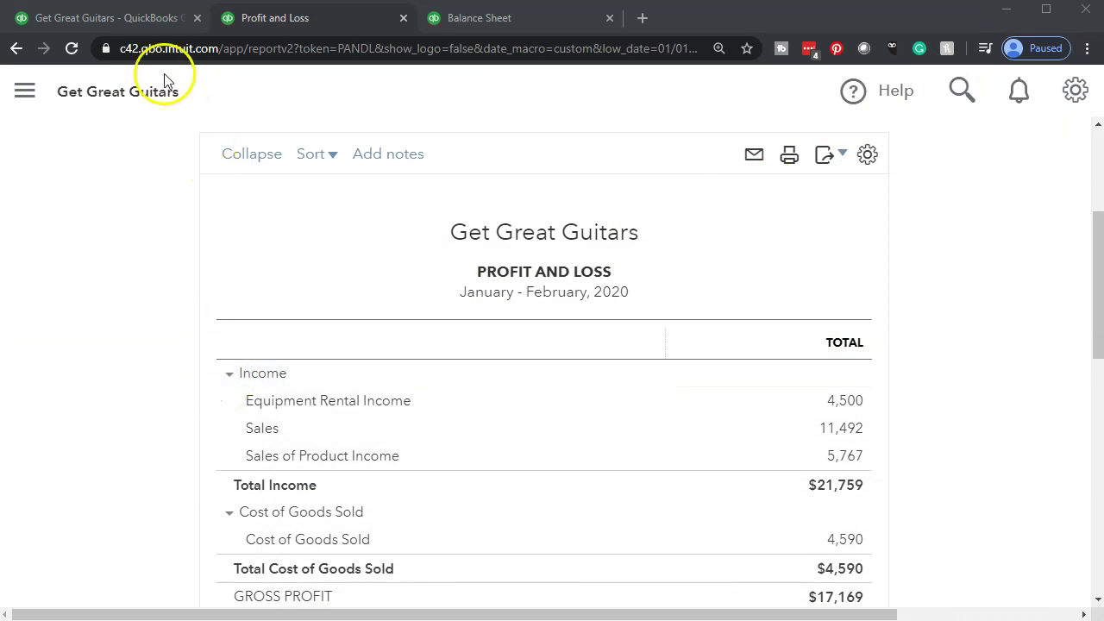
left_click(128, 24)
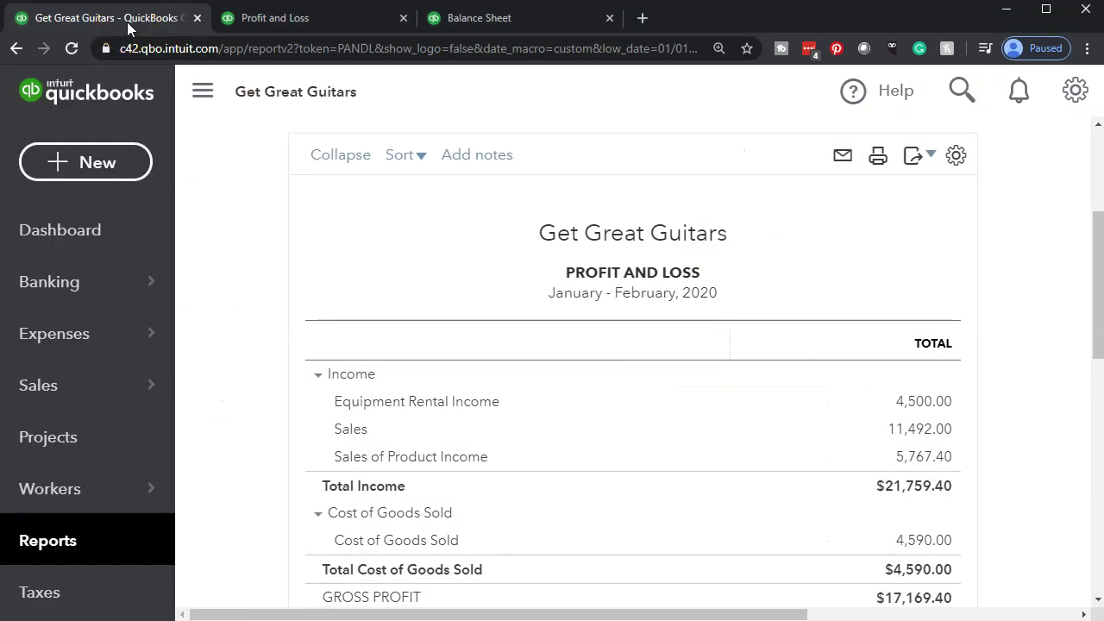
left_click(92, 541)
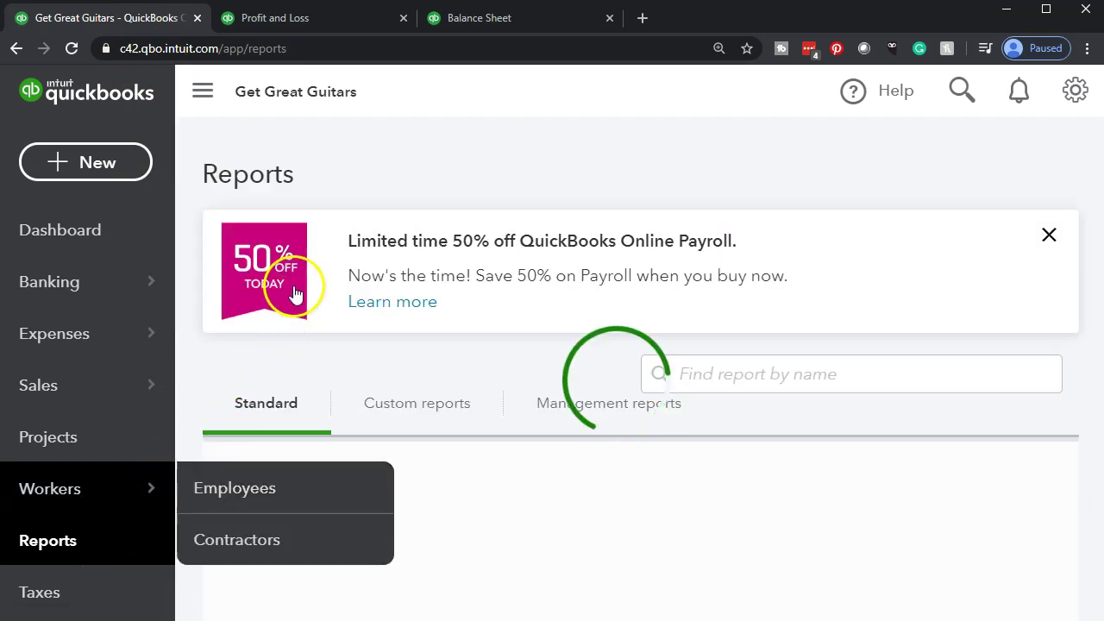
key("ctrl+minus")
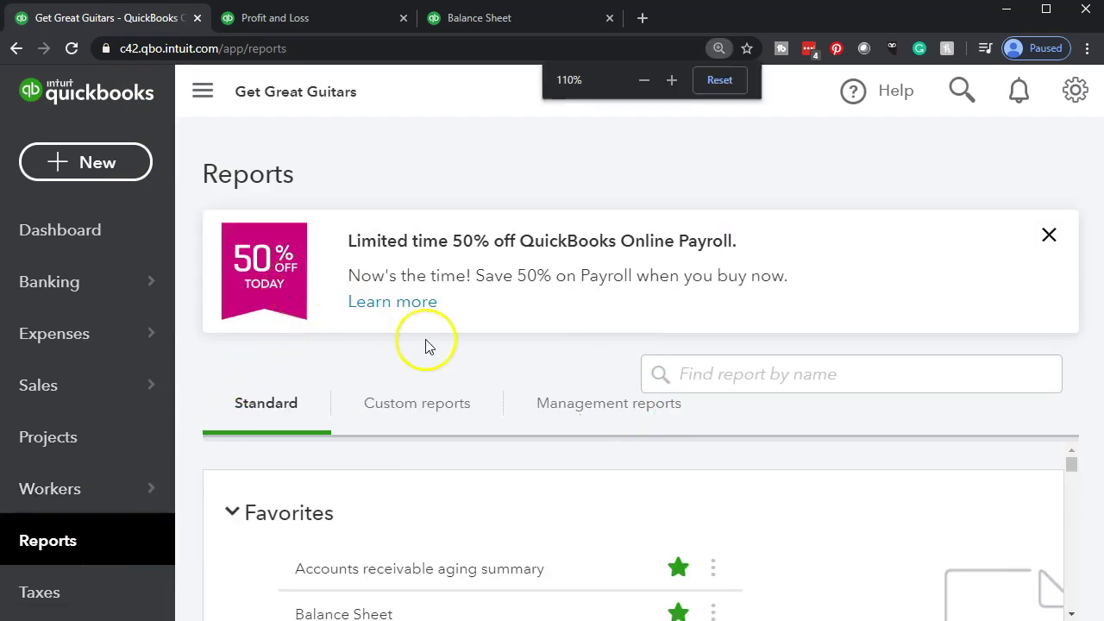
left_click(729, 343)
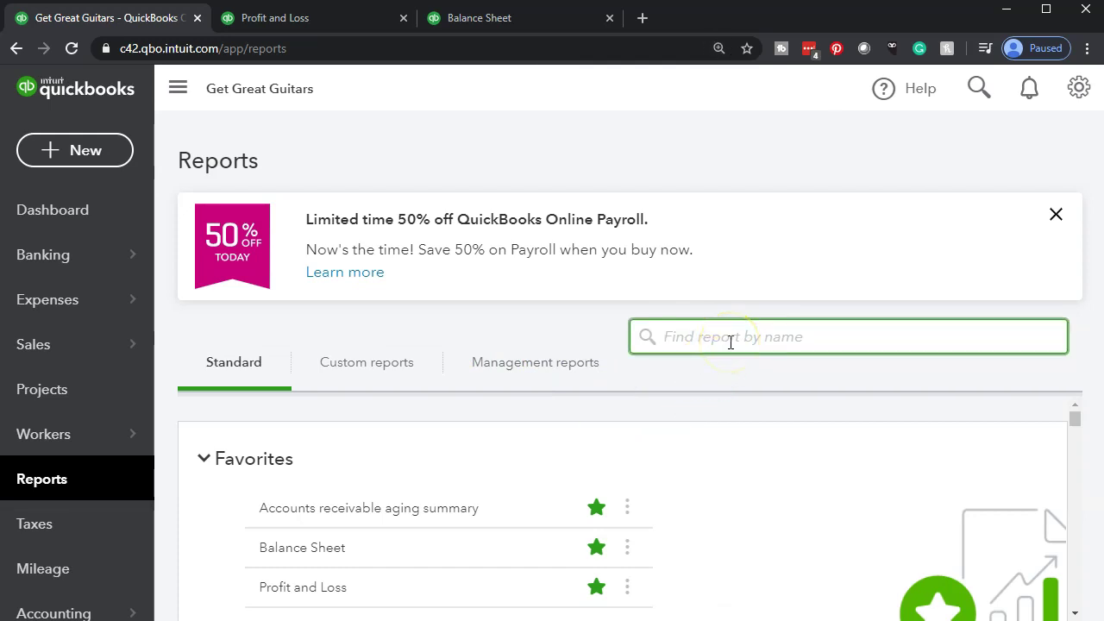
type("tria")
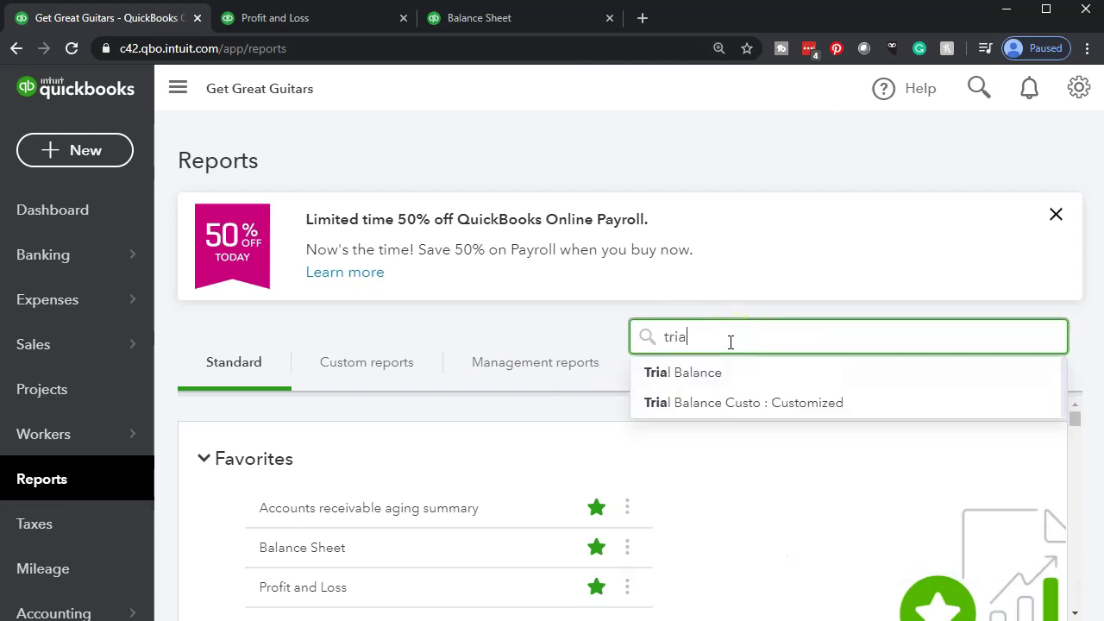
key("Down")
key("Return")
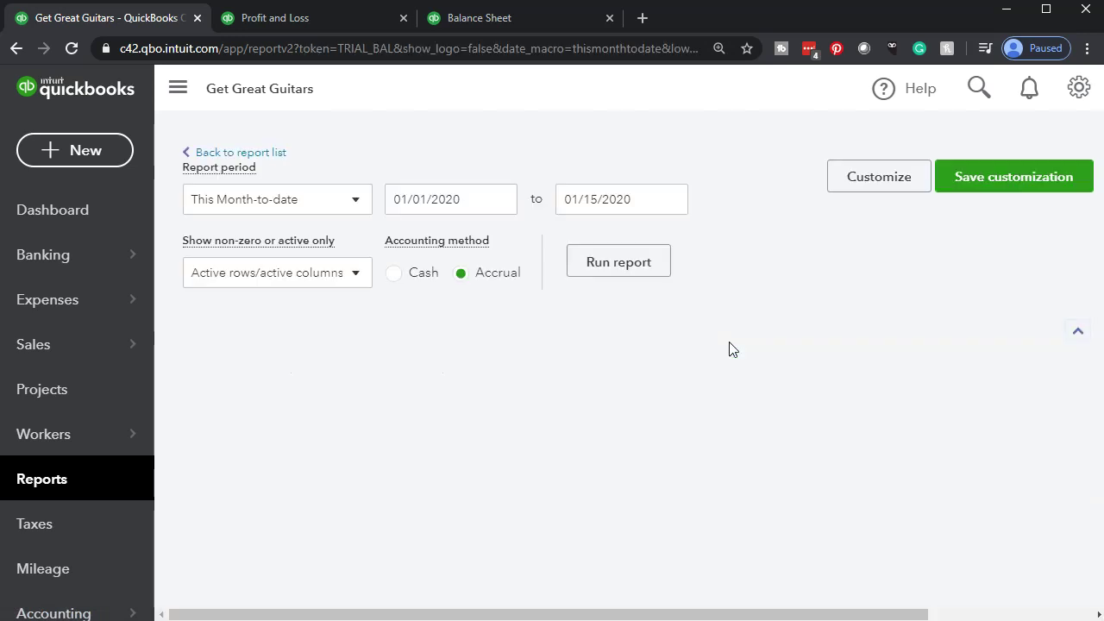
- Set the Trial Balance period to 01/01/20 through 02/29/20 and run the report
scroll(689, 347, "down", 3)
scroll(703, 362, "up", 3)
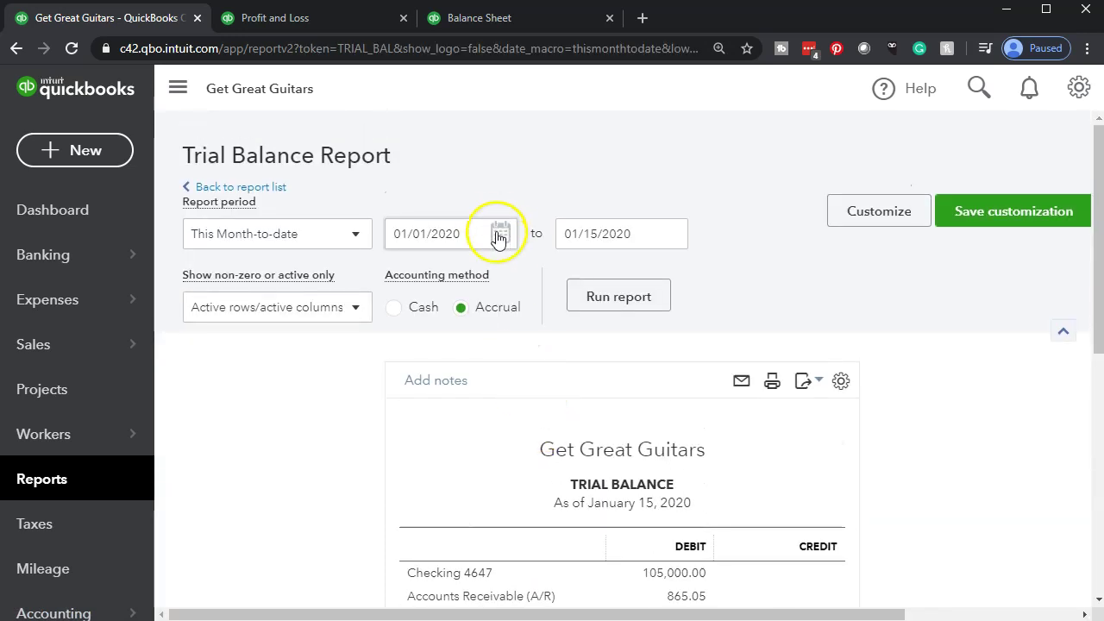
left_click(472, 228)
type("01/01/20")
key("Tab")
type("022921")
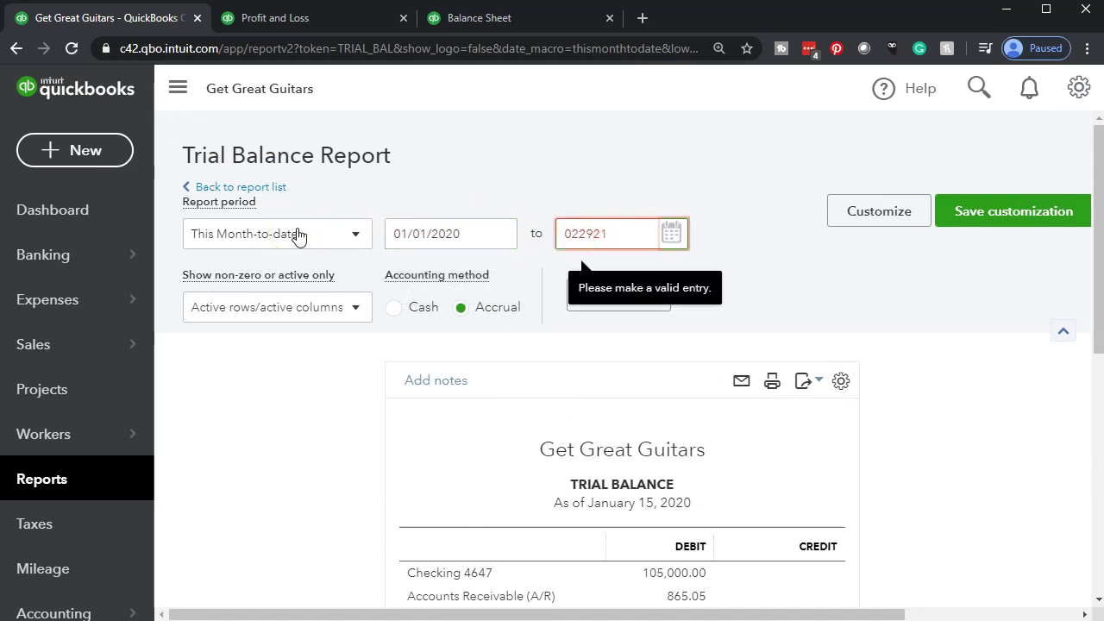
type("0")
key("Tab")
left_click(586, 296)
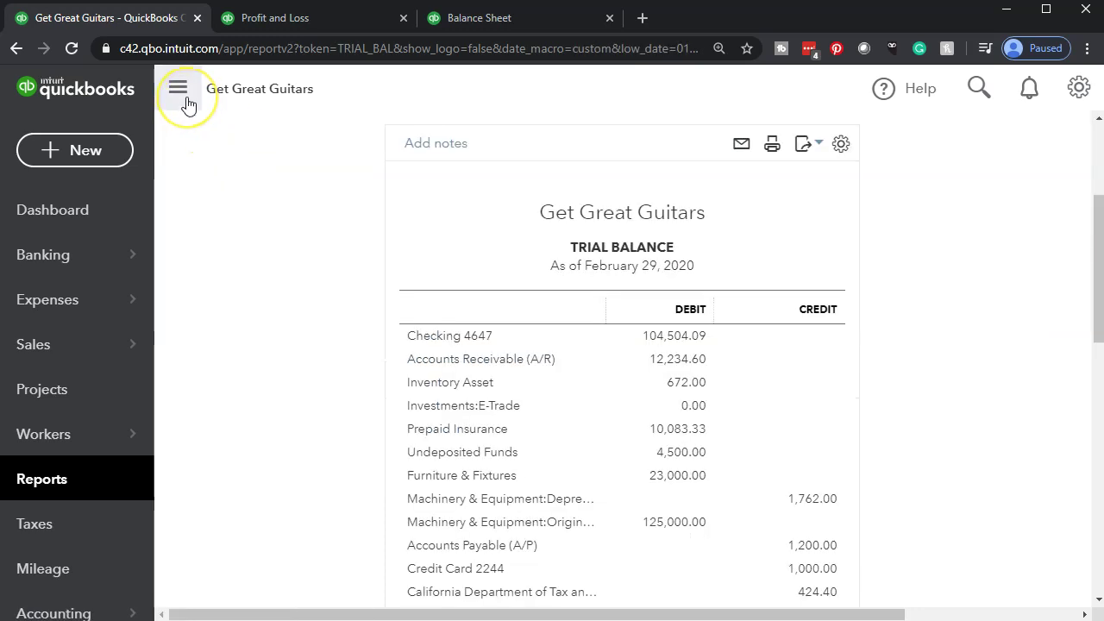
- Collapse the navigation pane and examine the Trial Balance accounts with their debit and credit balances down to the total
left_click(183, 93)
key("ctrl+plus")
left_click(207, 388)
scroll(207, 387, "down", 1)
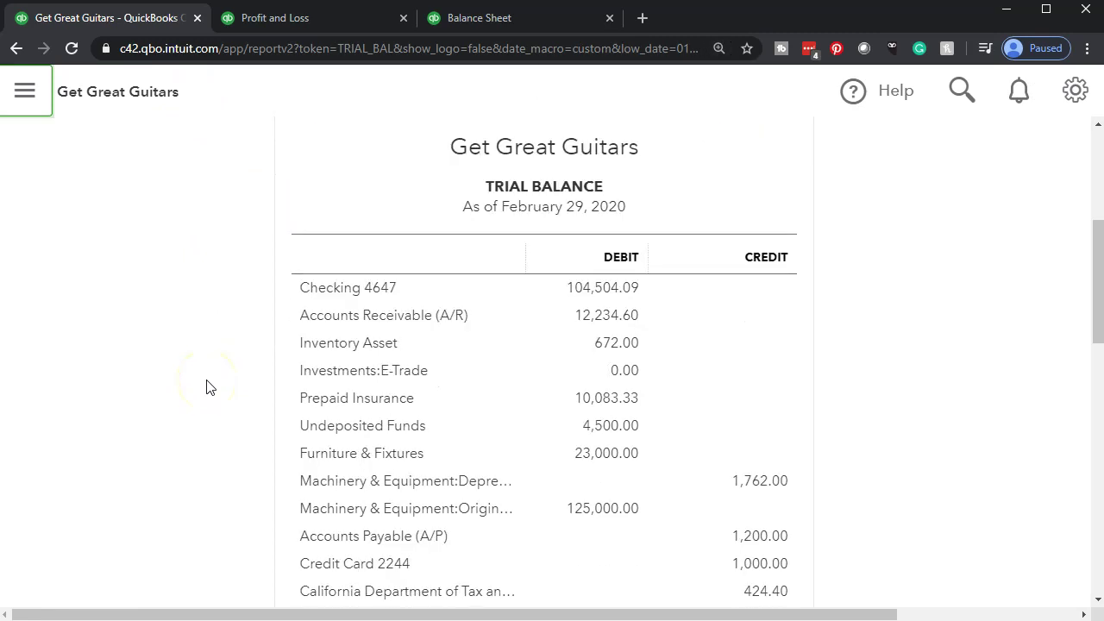
scroll(207, 387, "down", 1)
scroll(206, 388, "down", 1)
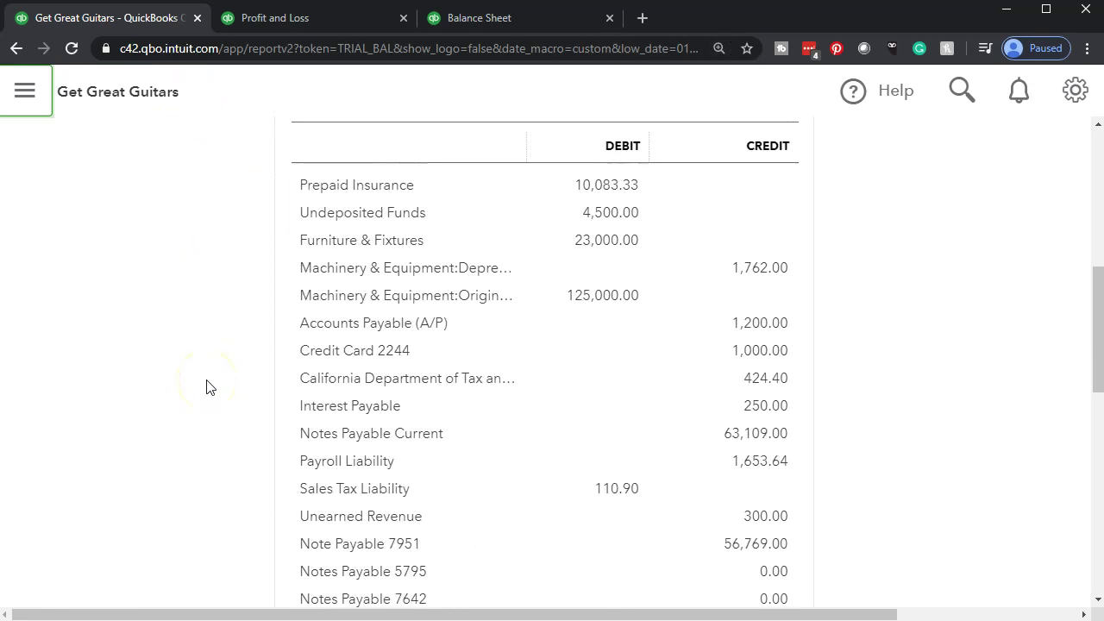
scroll(206, 387, "down", 2)
scroll(207, 387, "down", 1)
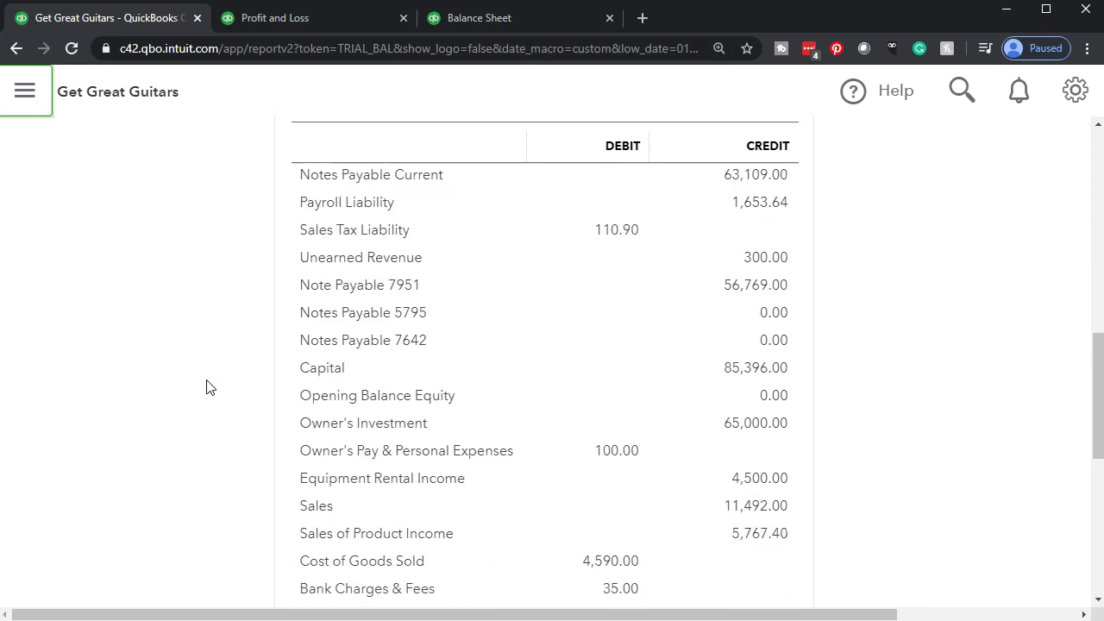
scroll(206, 388, "down", 3)
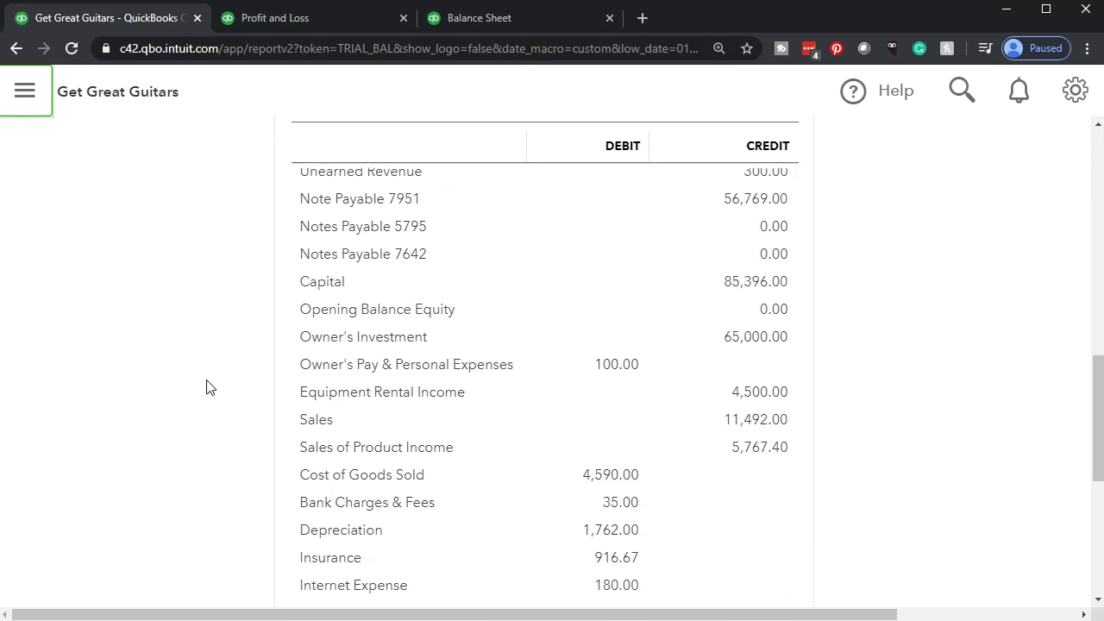
scroll(206, 387, "down", 2)
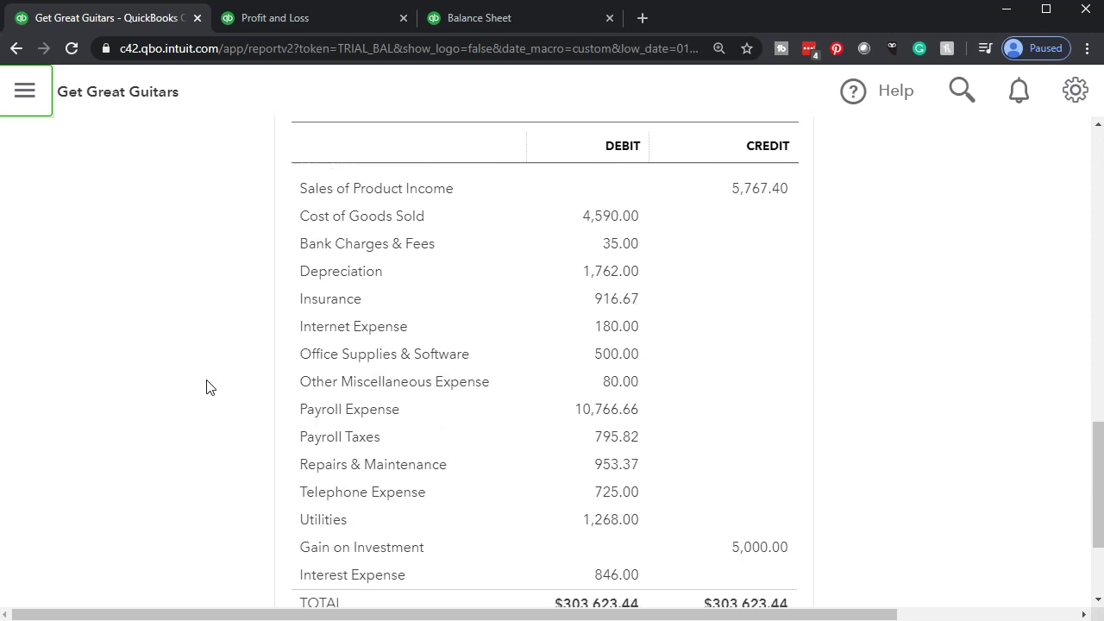
- Customize the Trial Balance number format to omit cents and show negative numbers as (100) in red
scroll(207, 388, "up", 11)
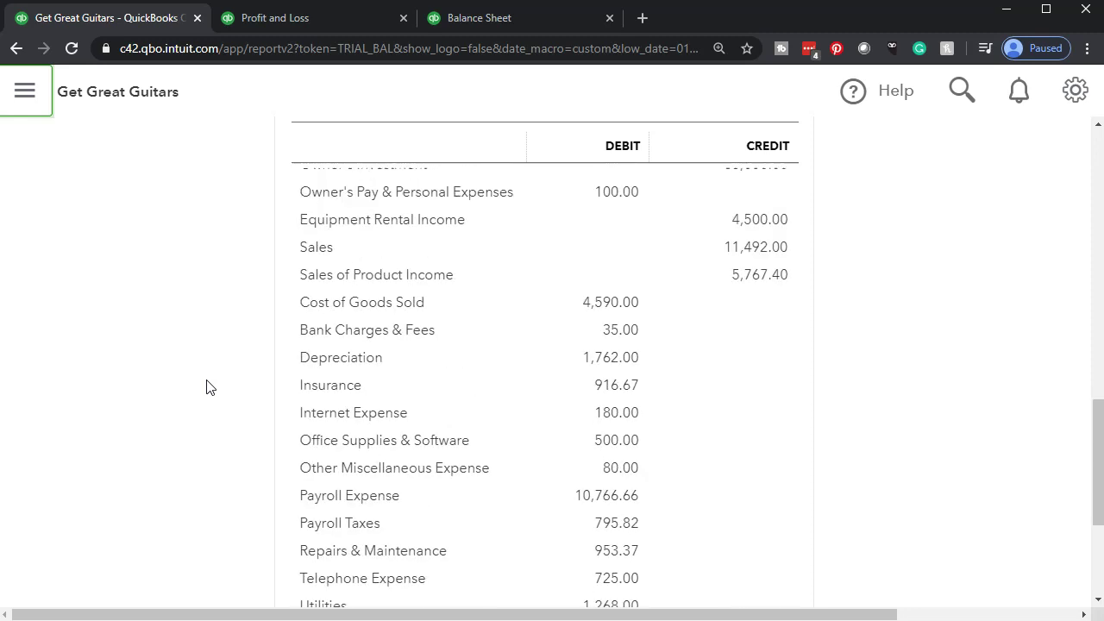
scroll(206, 387, "up", 3)
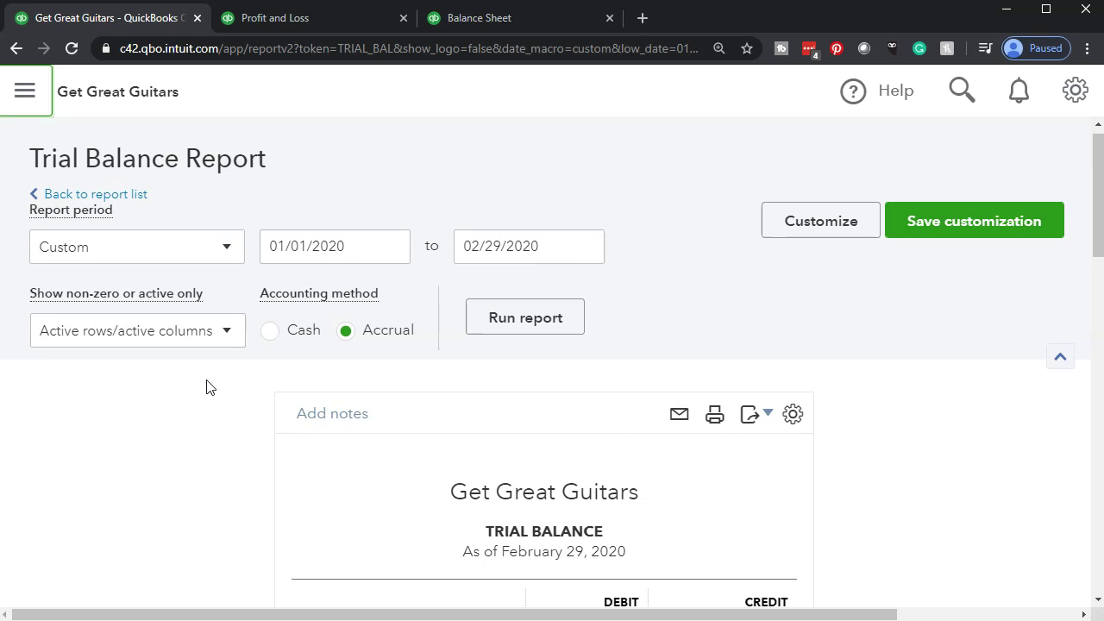
left_click(808, 221)
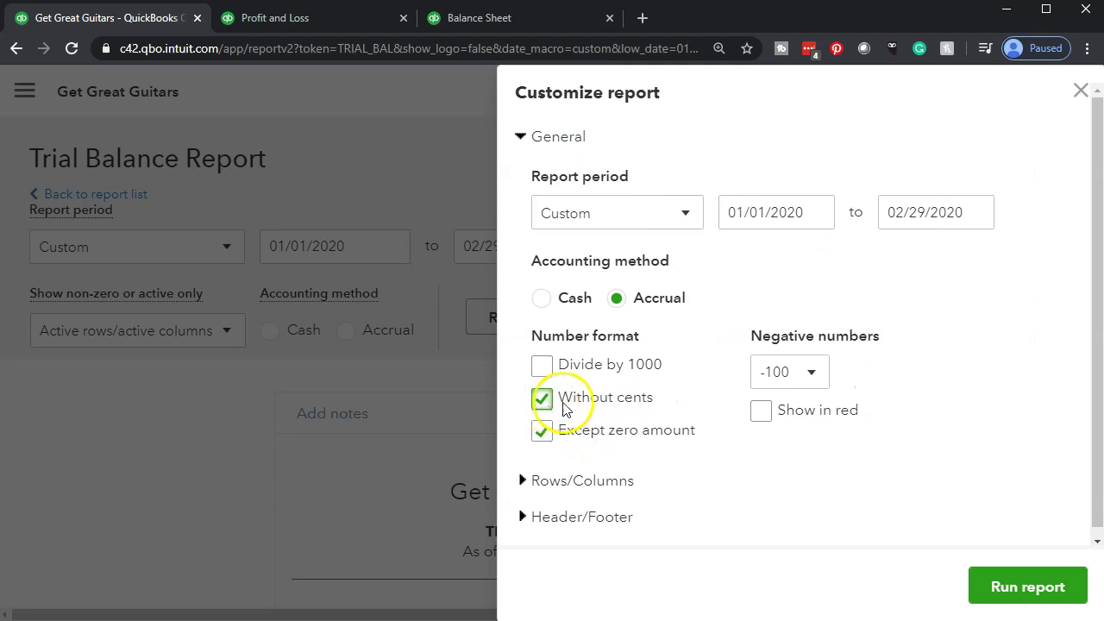
left_click(809, 372)
left_click(792, 442)
left_click(765, 416)
scroll(761, 441, "down", 1)
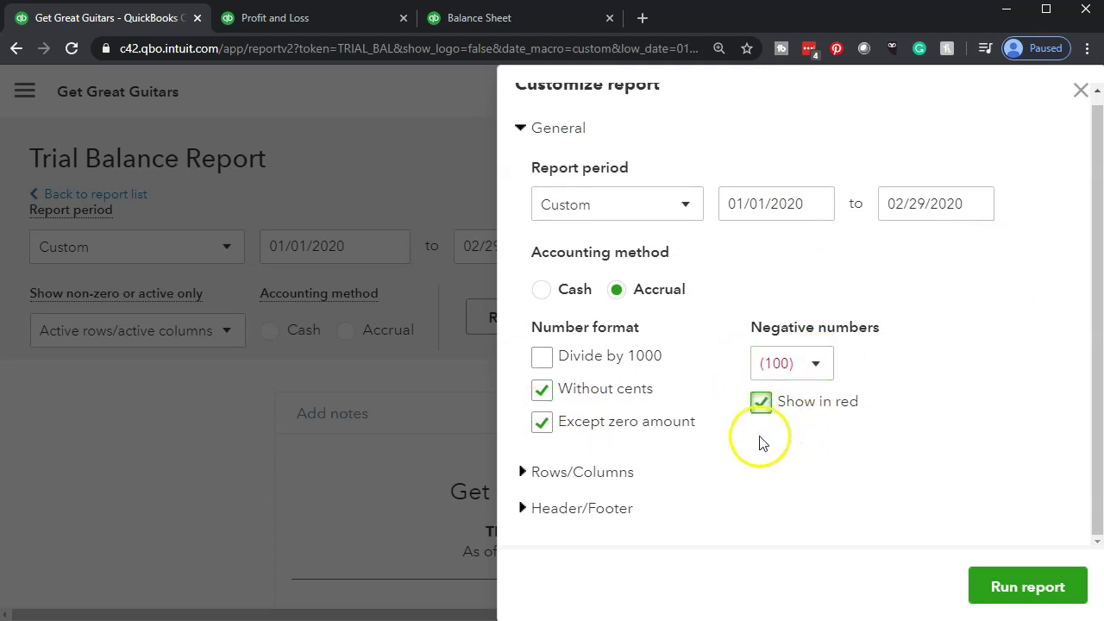
- Remove the date prepared, time prepared and report basis from the Trial Balance footer, and run the report
left_click(602, 509)
scroll(598, 501, "down", 3)
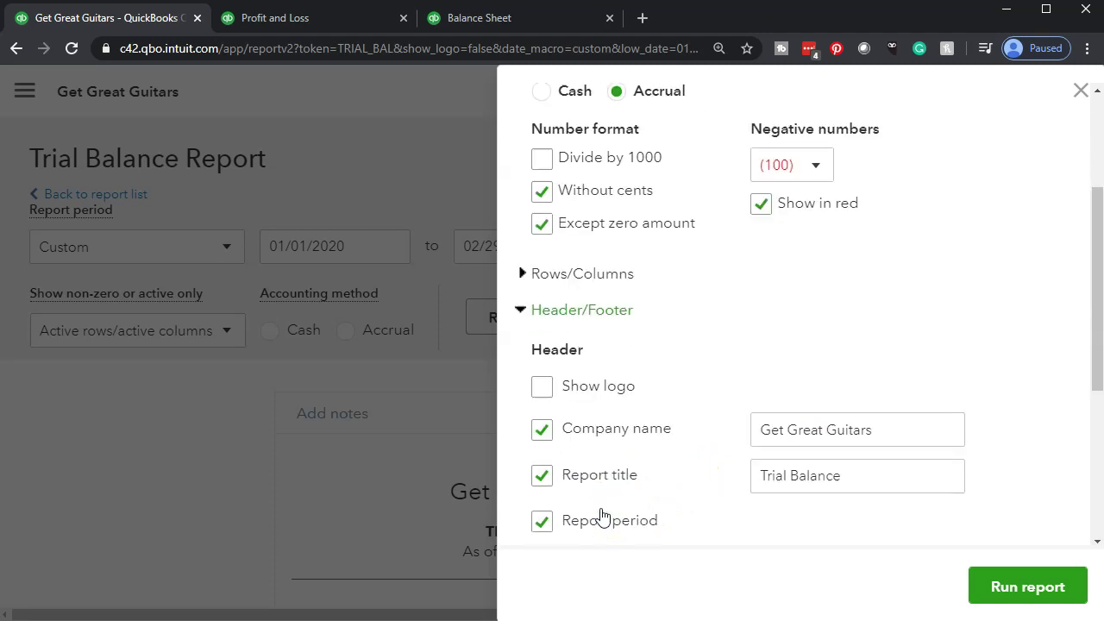
scroll(586, 458, "down", 2)
left_click(542, 370)
left_click(542, 412)
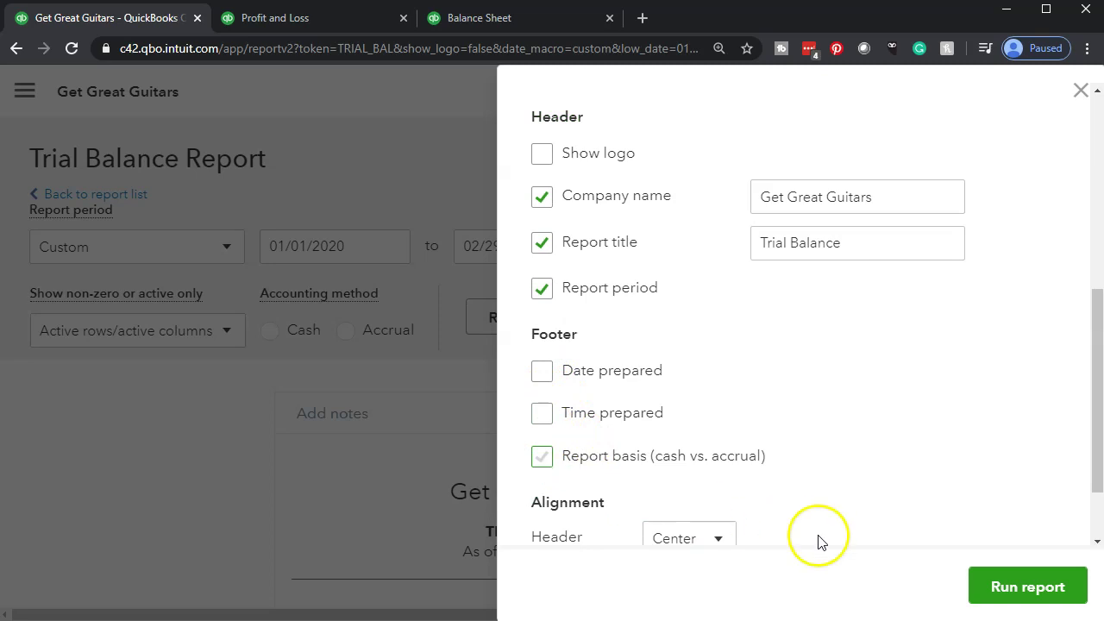
left_click(999, 595)
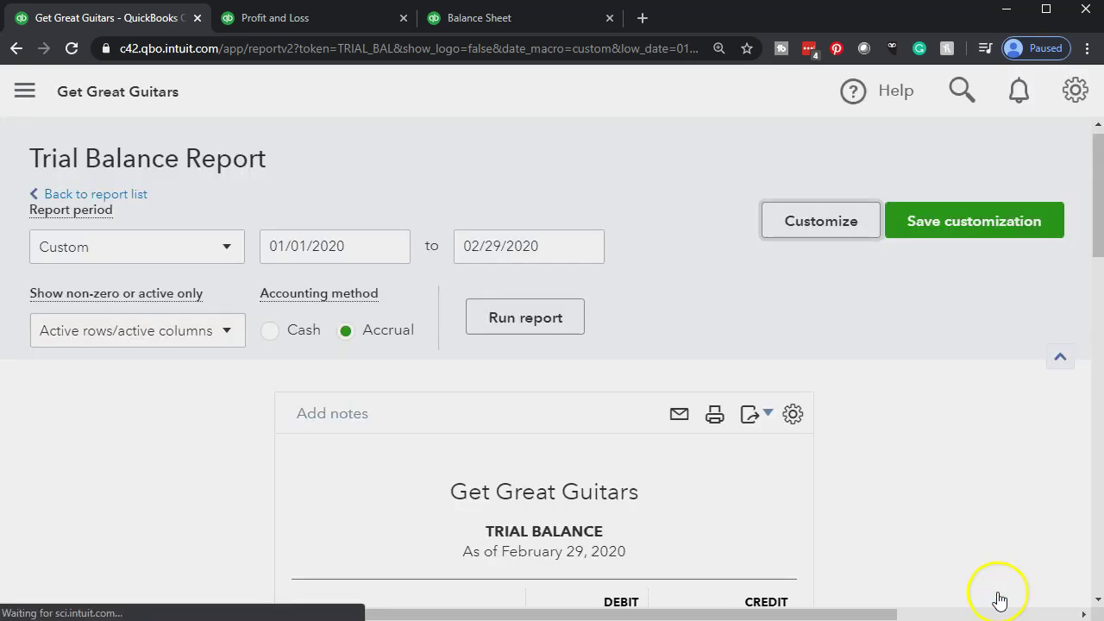
- Print the Trial Balance through CutePDF Writer, saving the PDF as Trial Balance in the 10 Adjusting Entries folder
scroll(998, 596, "down", 3)
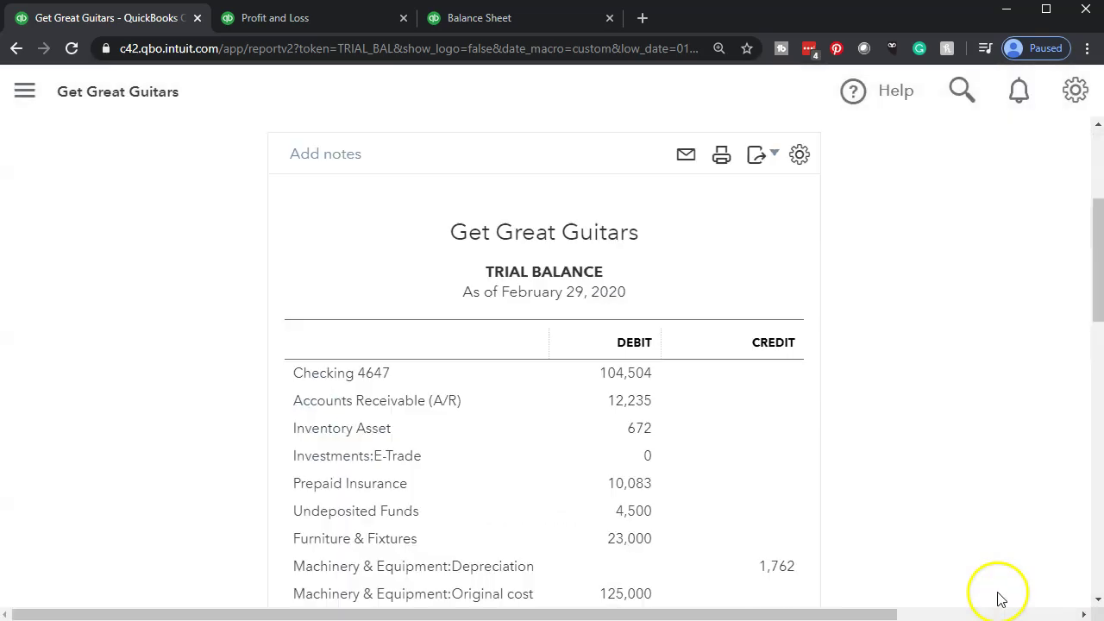
left_click(773, 164)
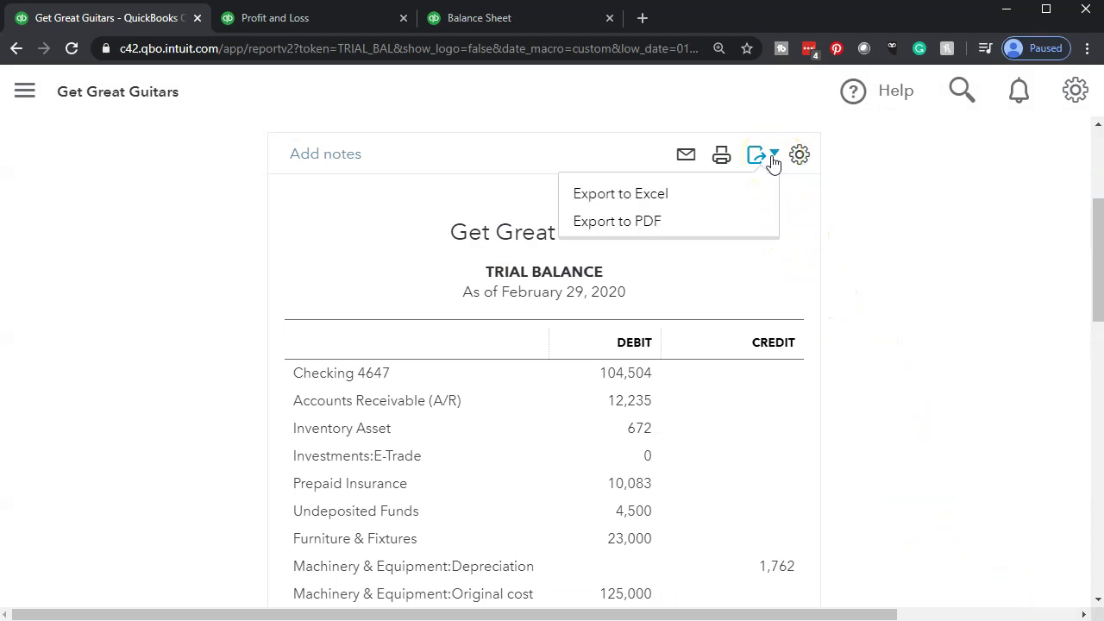
left_click(723, 160)
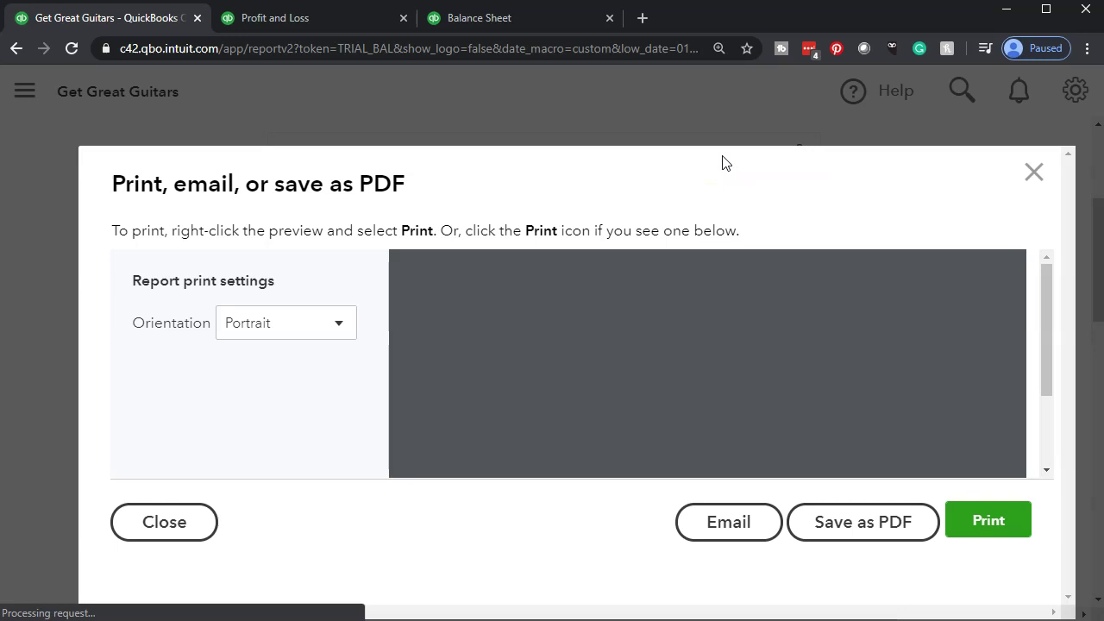
left_click(975, 523)
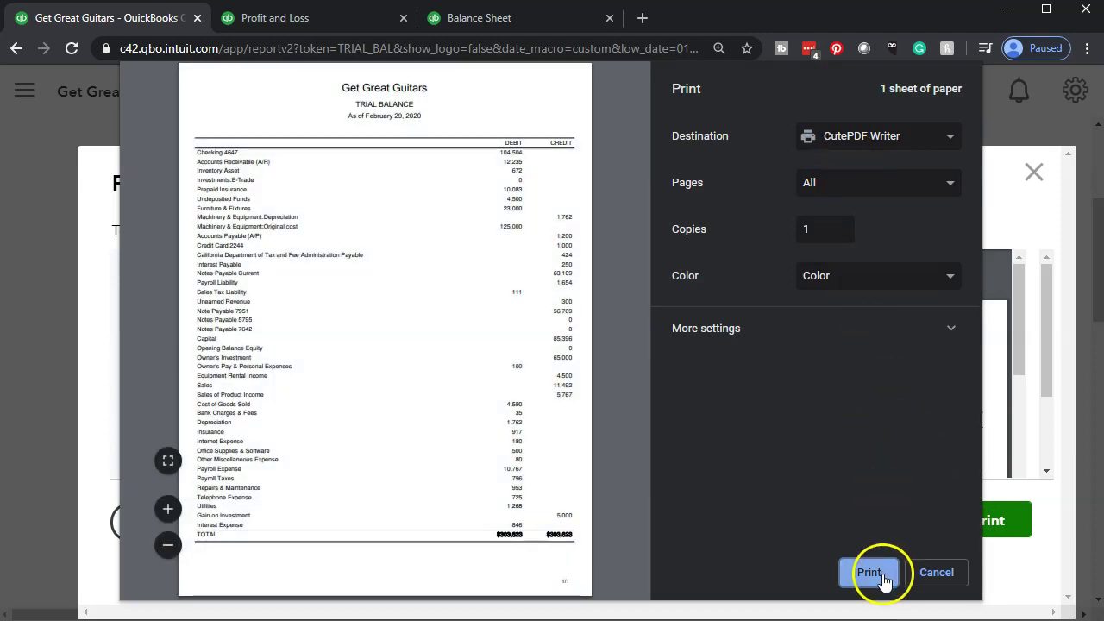
left_click(880, 572)
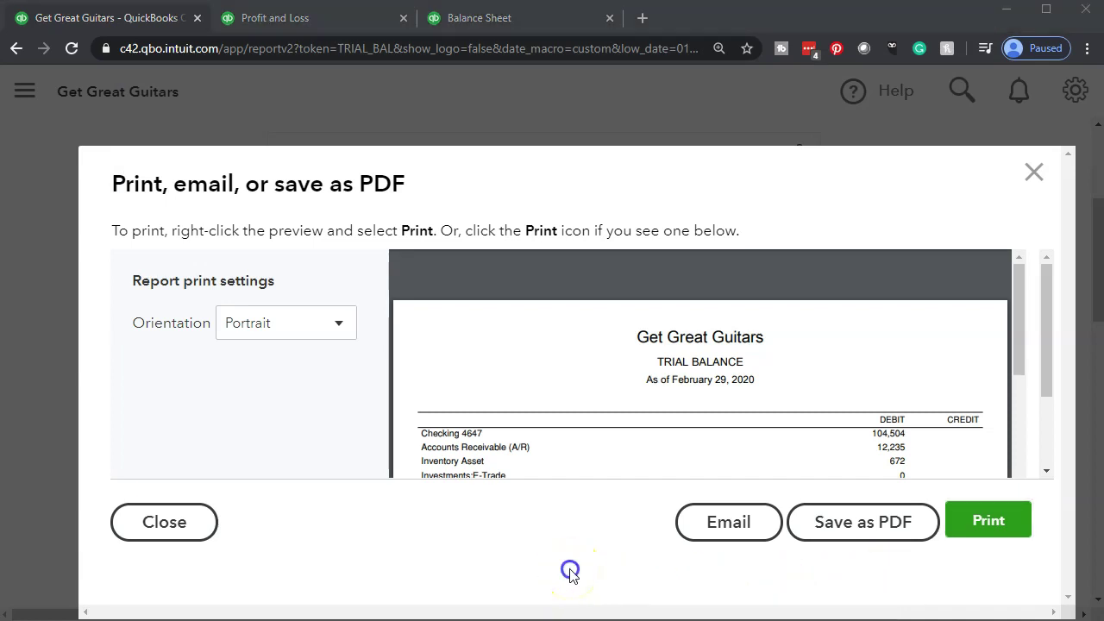
left_click(458, 323)
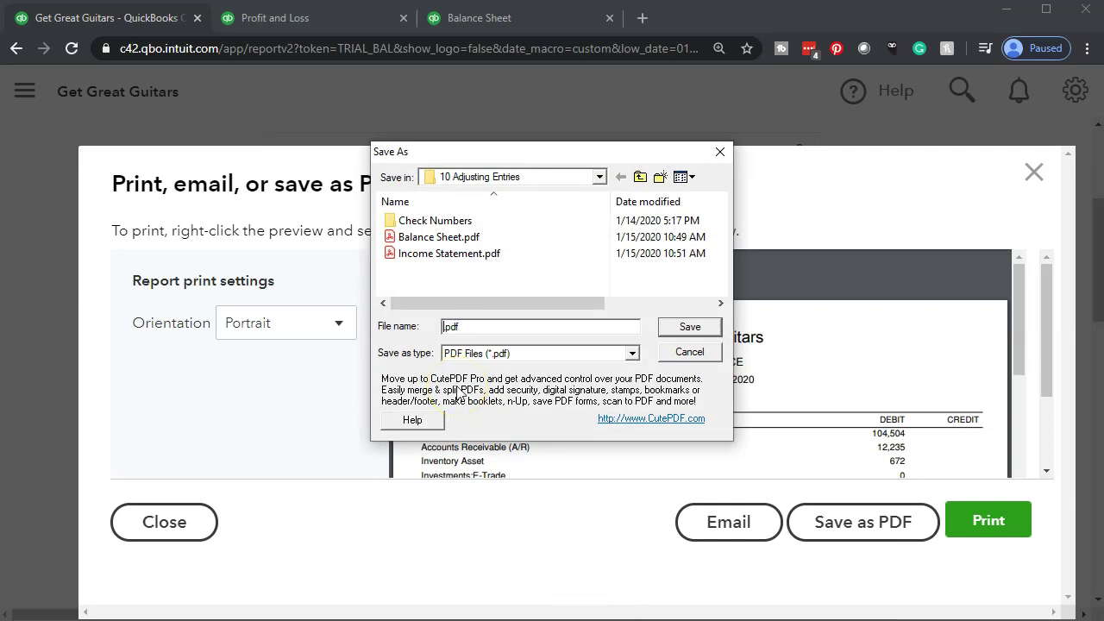
type("Trial Balance")
left_click(687, 327)
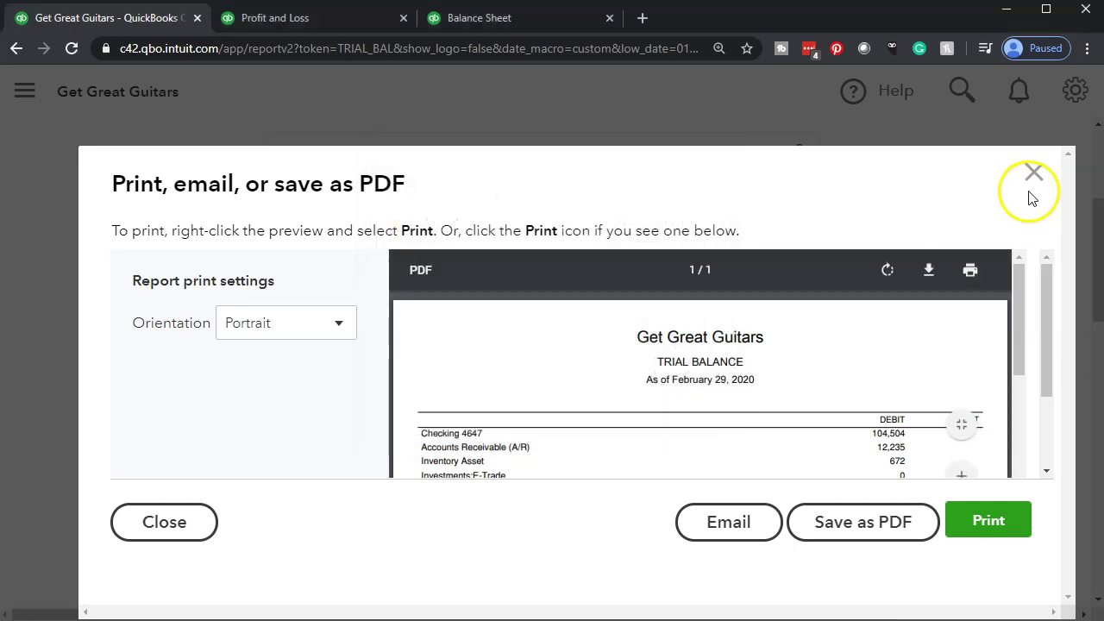
left_click(1040, 183)
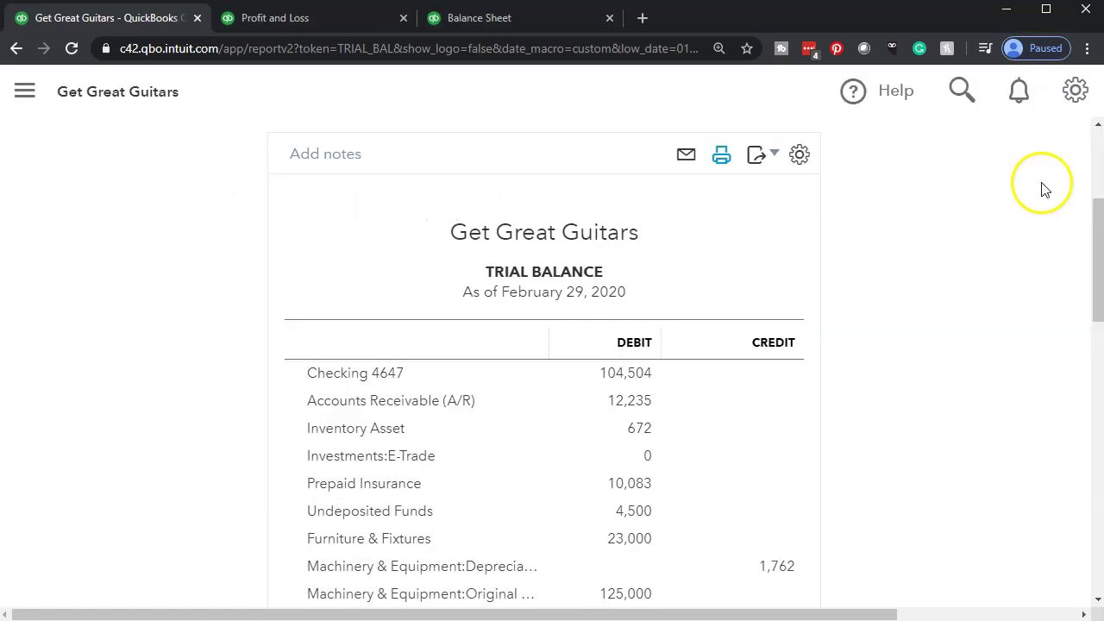
- Export the Trial Balance report to Excel and open the downloaded workbook
left_click(772, 159)
left_click(701, 201)
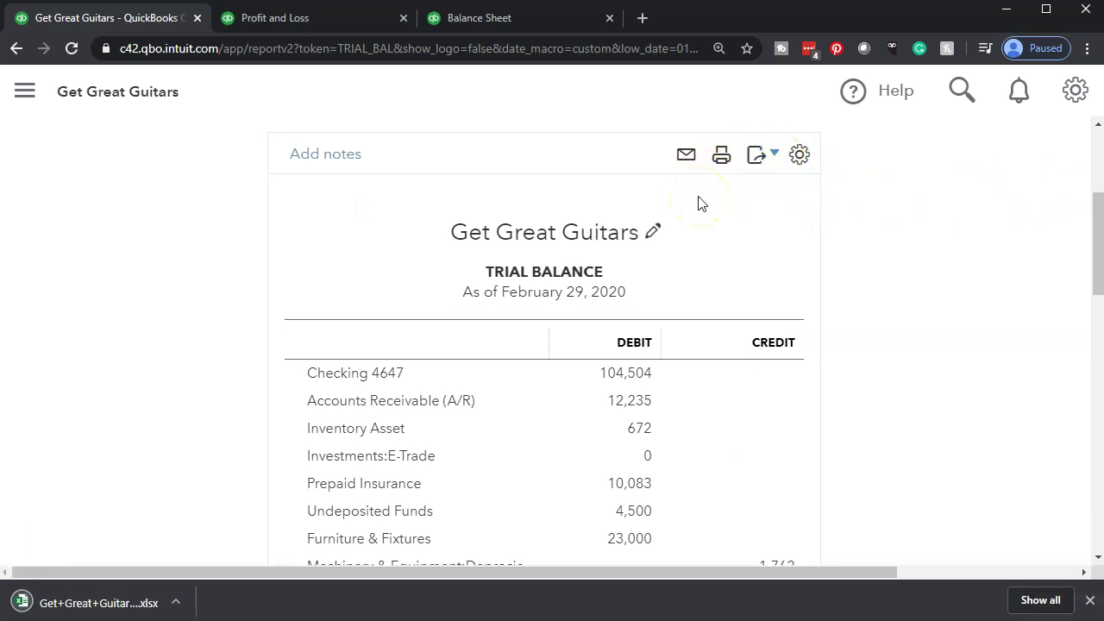
left_click(91, 604)
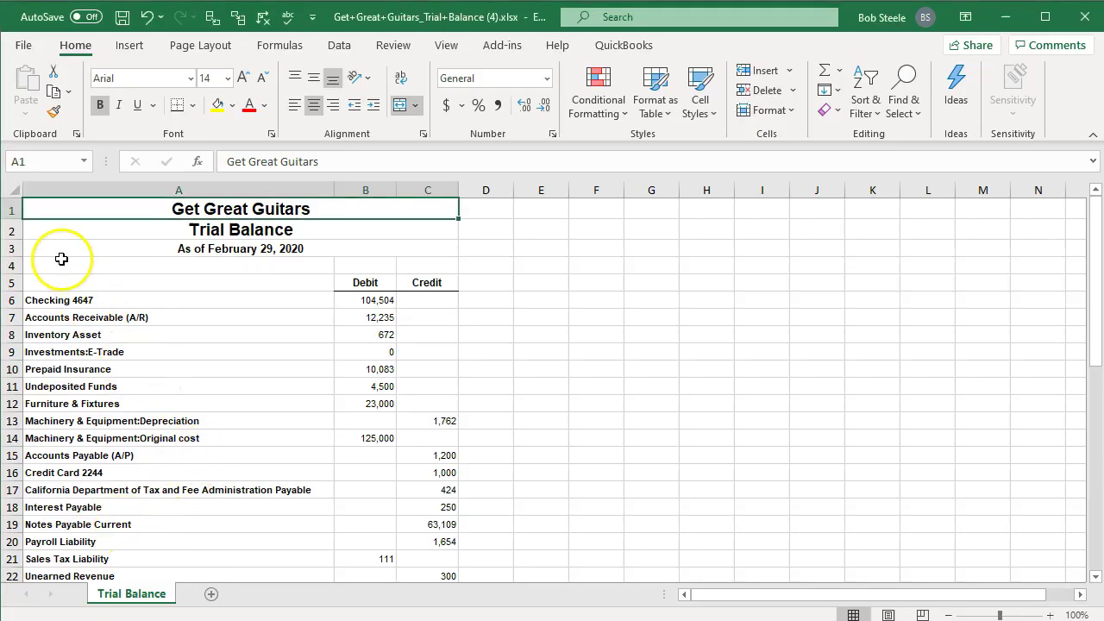
- Copy the entire Trial Balance sheet of the exported workbook
left_click(13, 188)
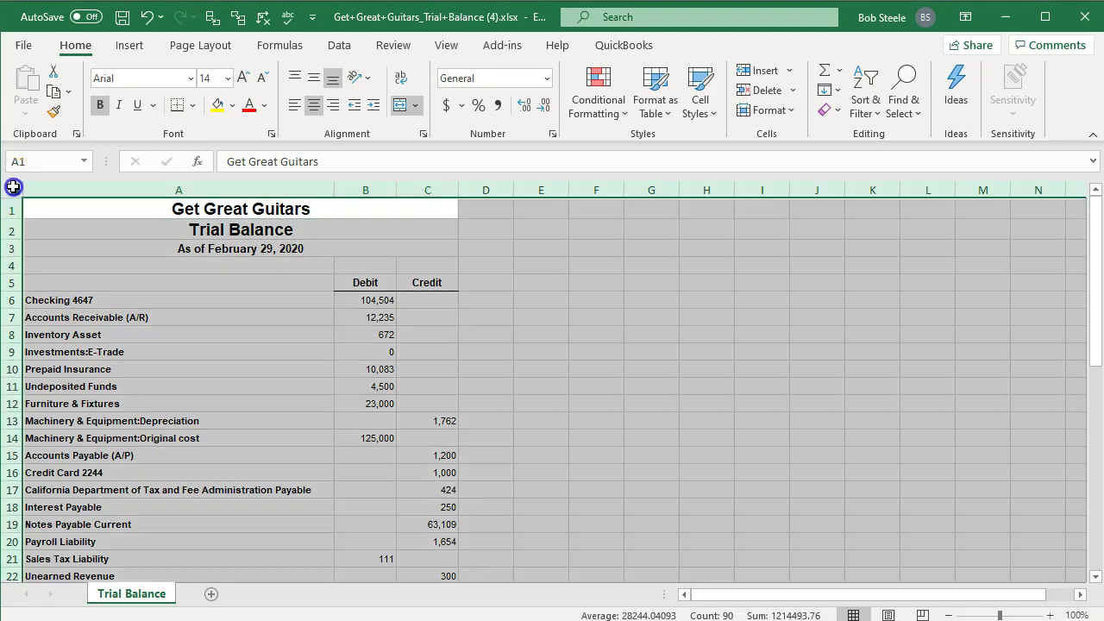
right_click(129, 352)
left_click(144, 384)
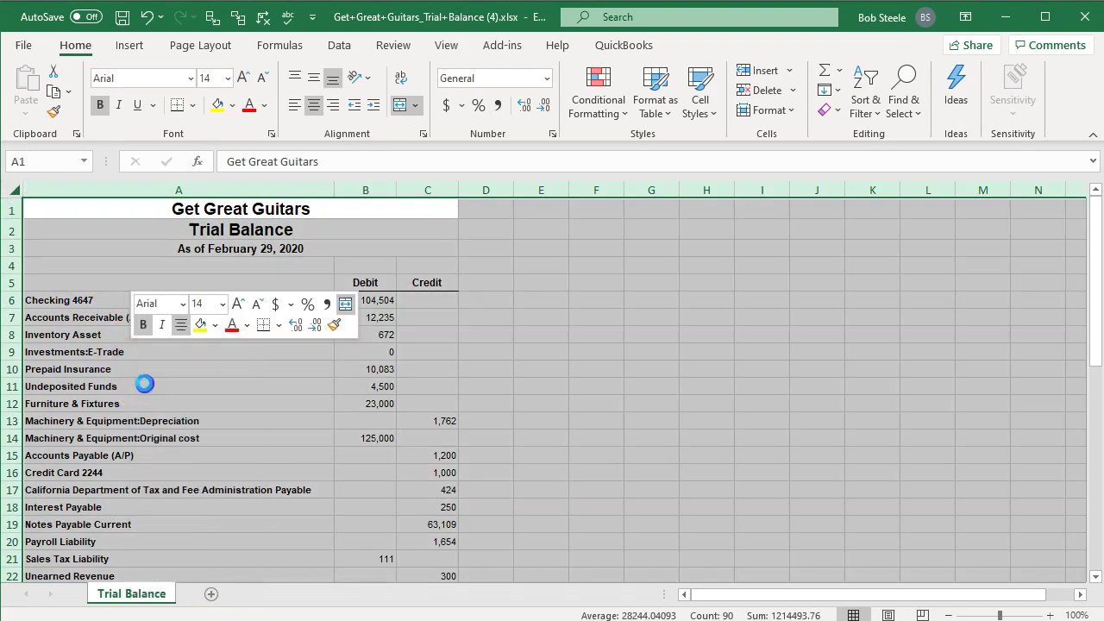
- Switch to the Financial Statements workbook and add a new sheet after P&L named TRial Balance
left_click(994, 15)
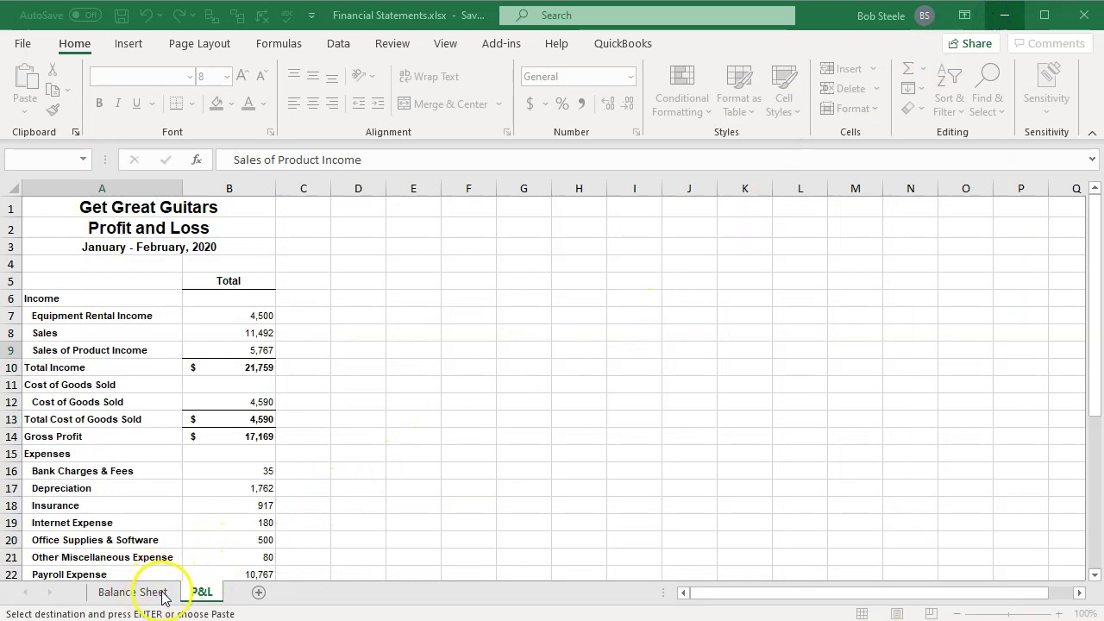
left_click(258, 593)
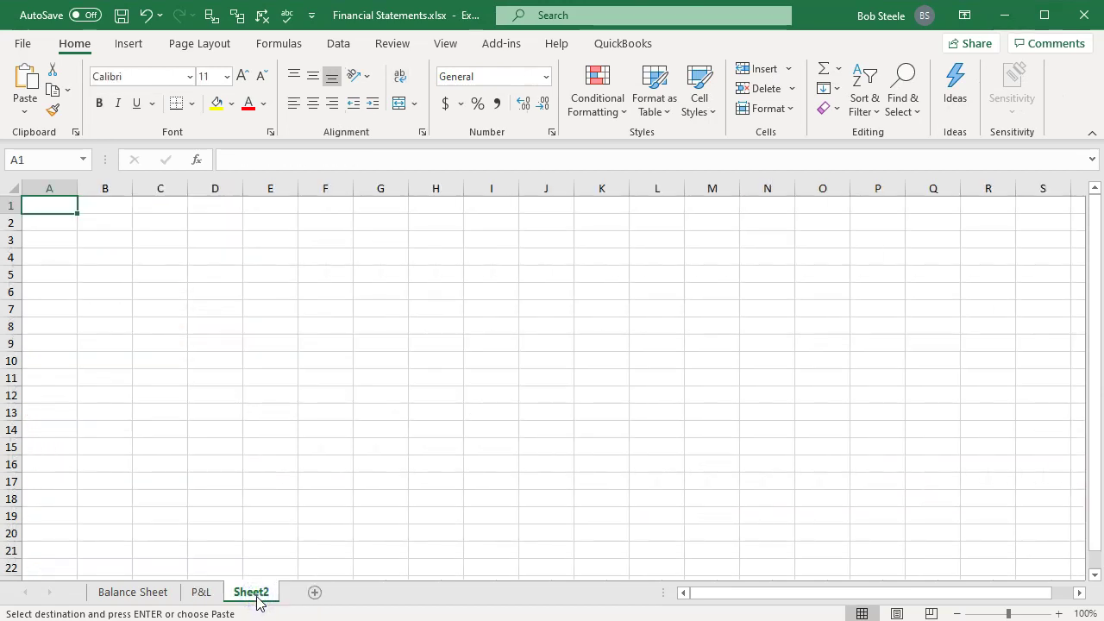
double_click(258, 598)
type("TRial Balance")
left_click(351, 549)
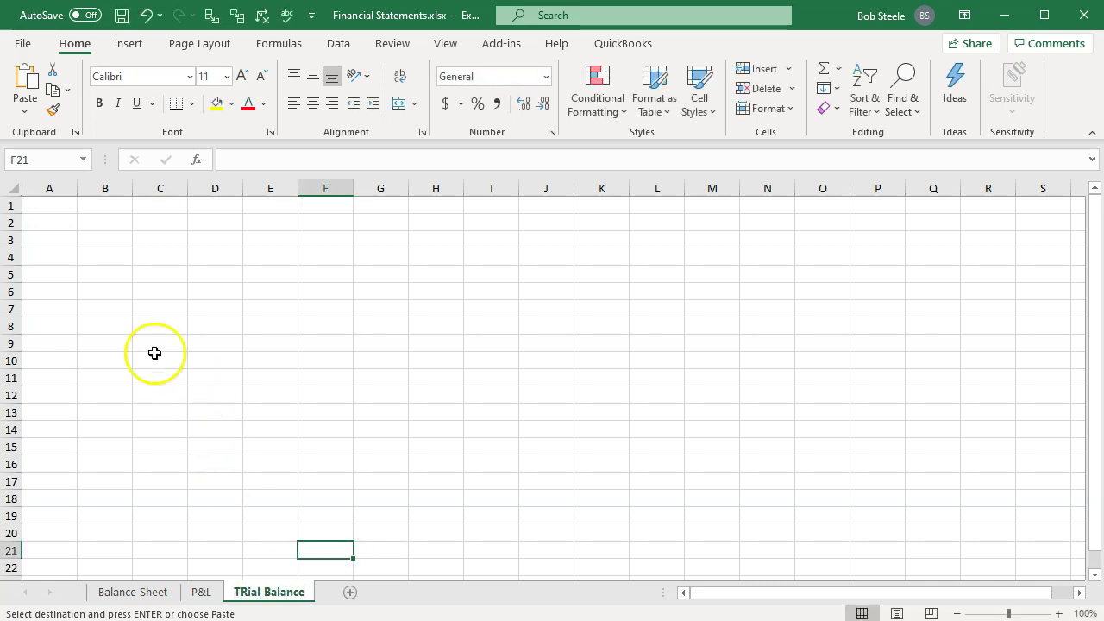
- Paste the copied Trial Balance report at cell A1 of the TRial Balance sheet
left_click(64, 206)
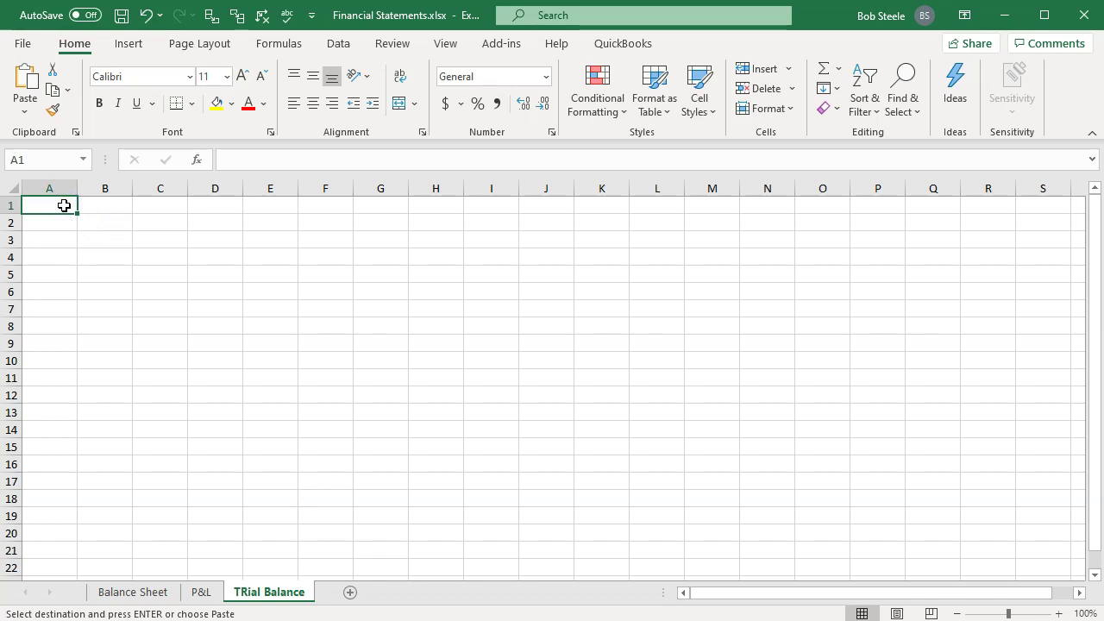
right_click(64, 206)
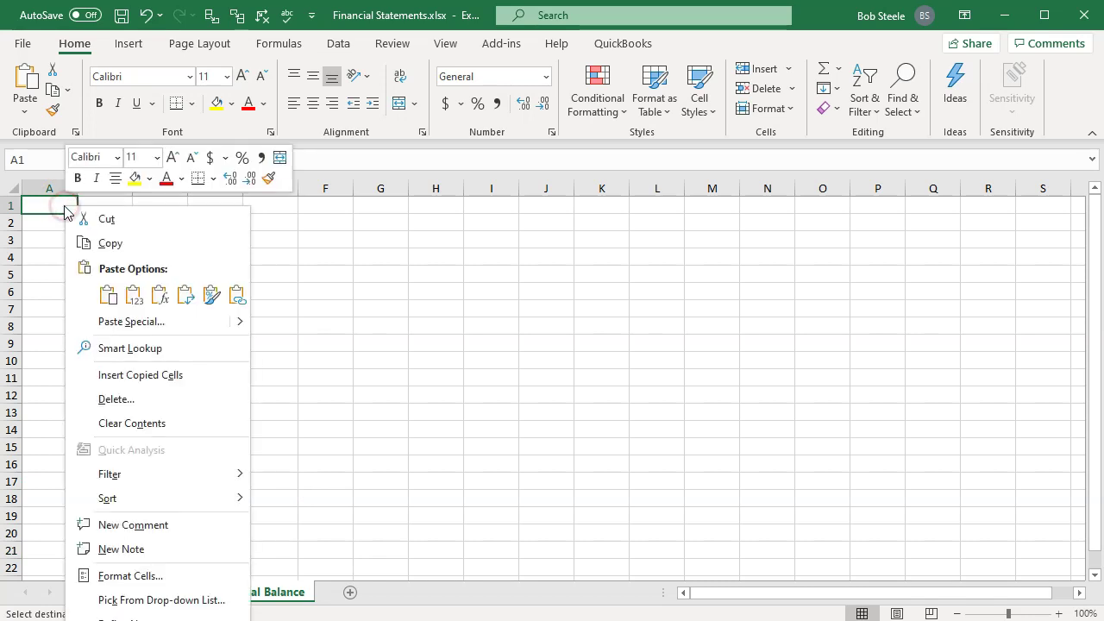
left_click(105, 299)
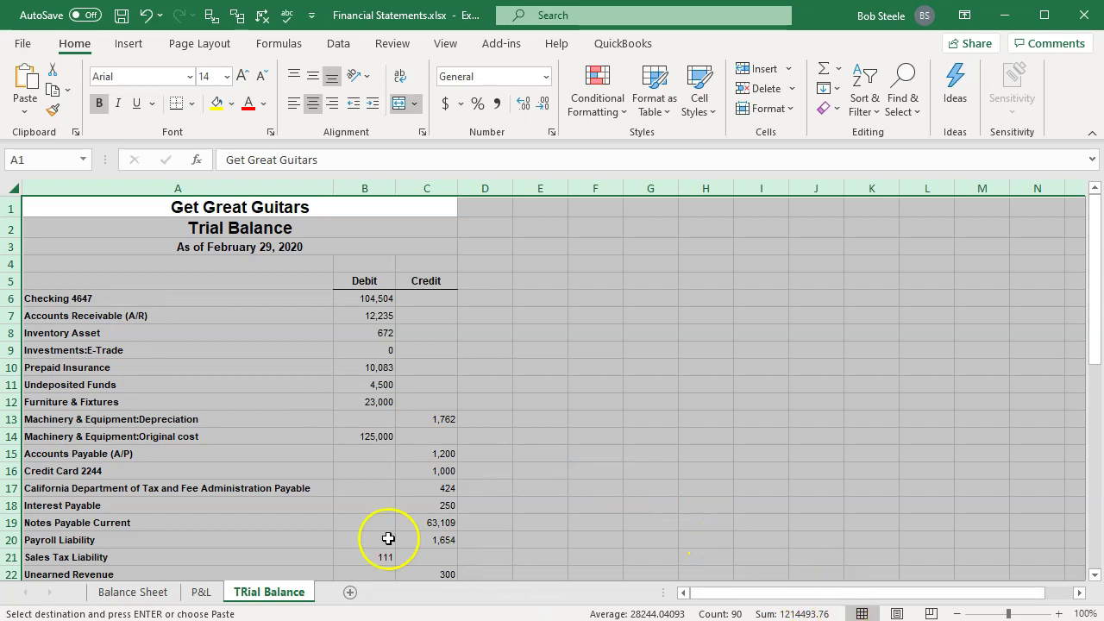
left_click(258, 504)
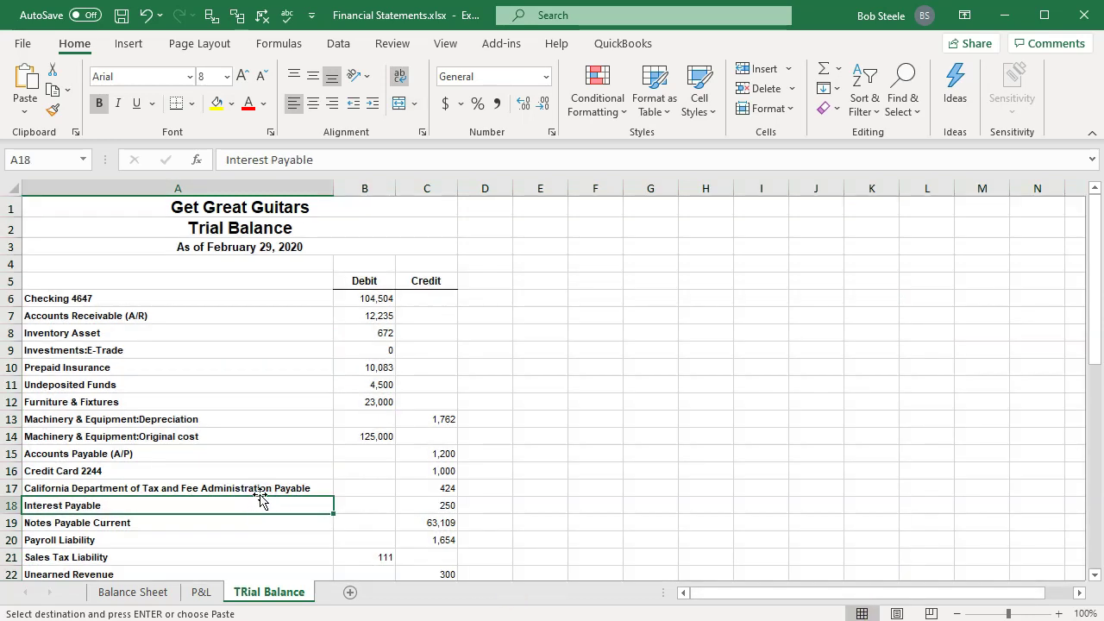
- Check the TRial Balance sheet in Page Layout view and return to Normal view
left_click(897, 613)
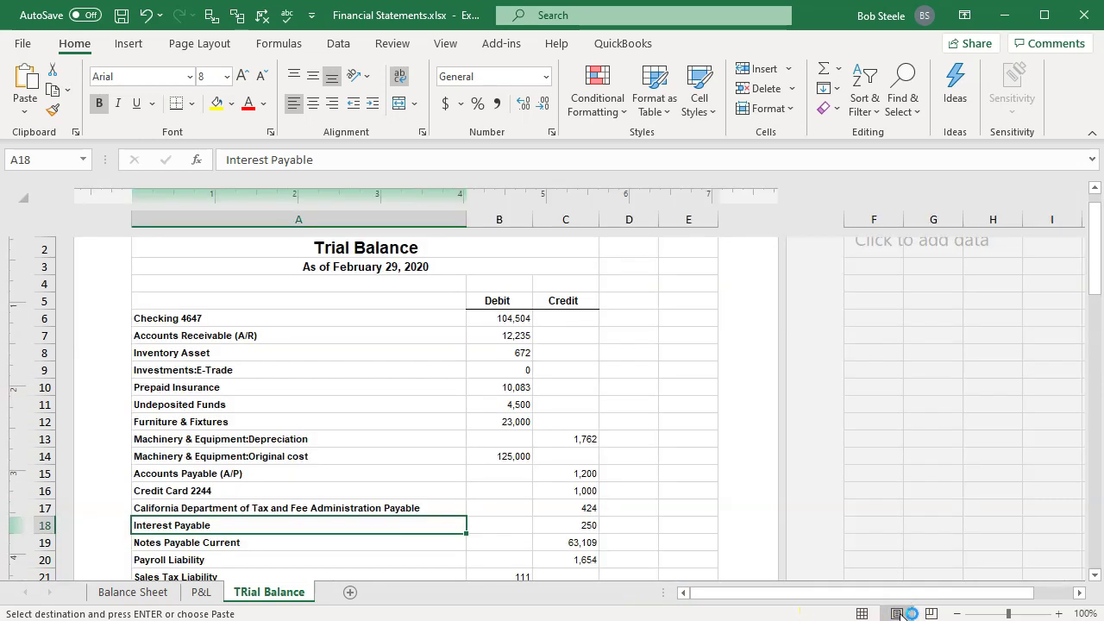
left_click(863, 614)
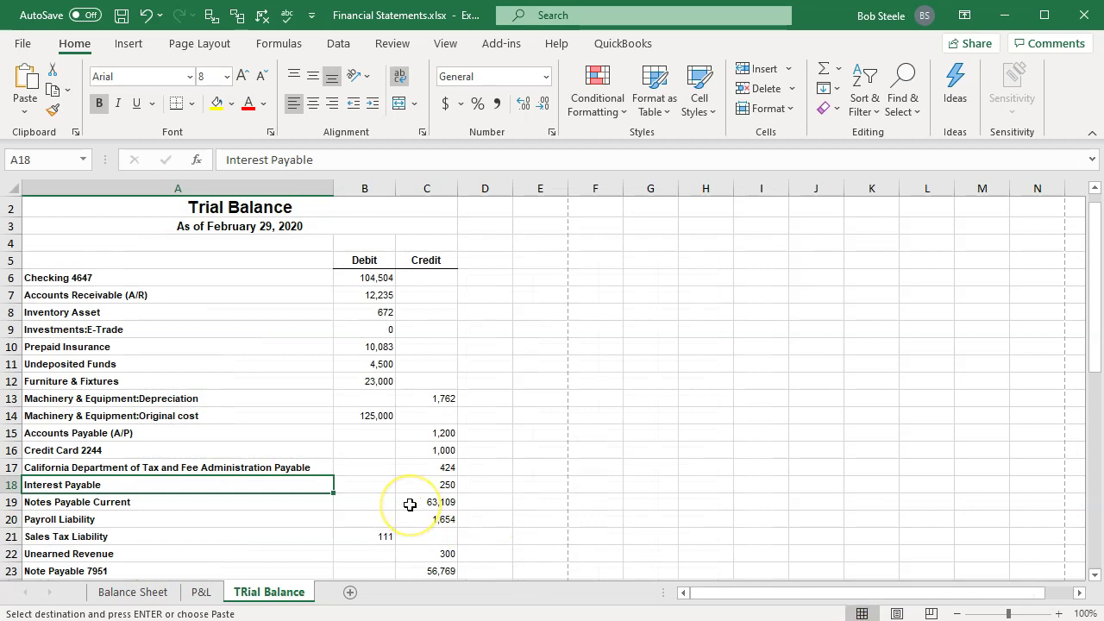
left_click(177, 469)
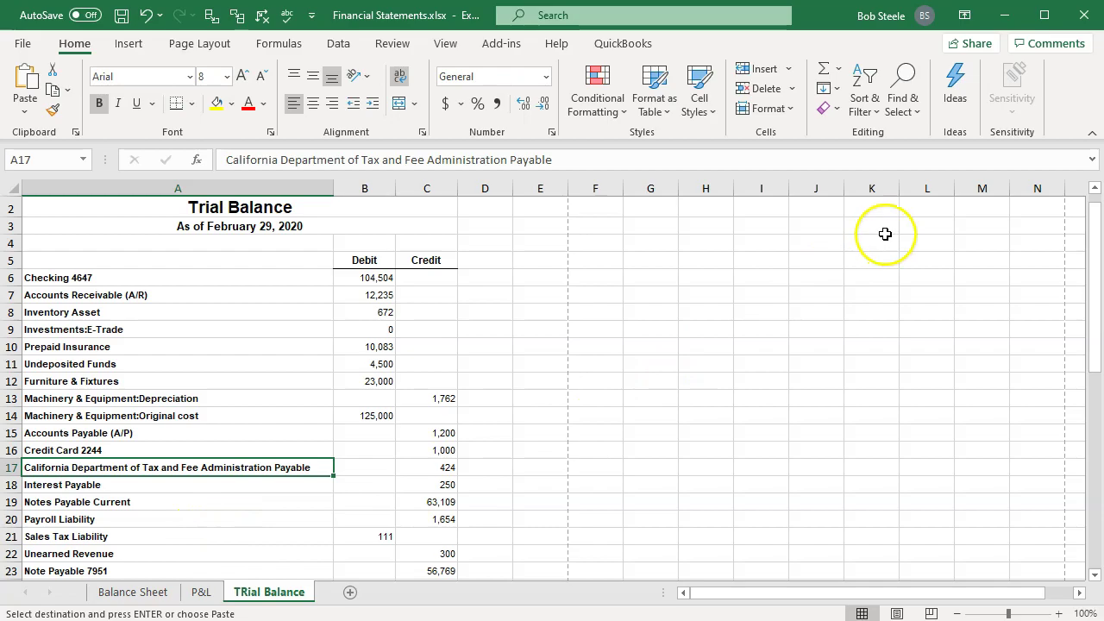
- Return to QuickBooks Online, duplicate the Trial Balance browser tab, and collapse the navigation pane in the duplicate
left_click(1013, 15)
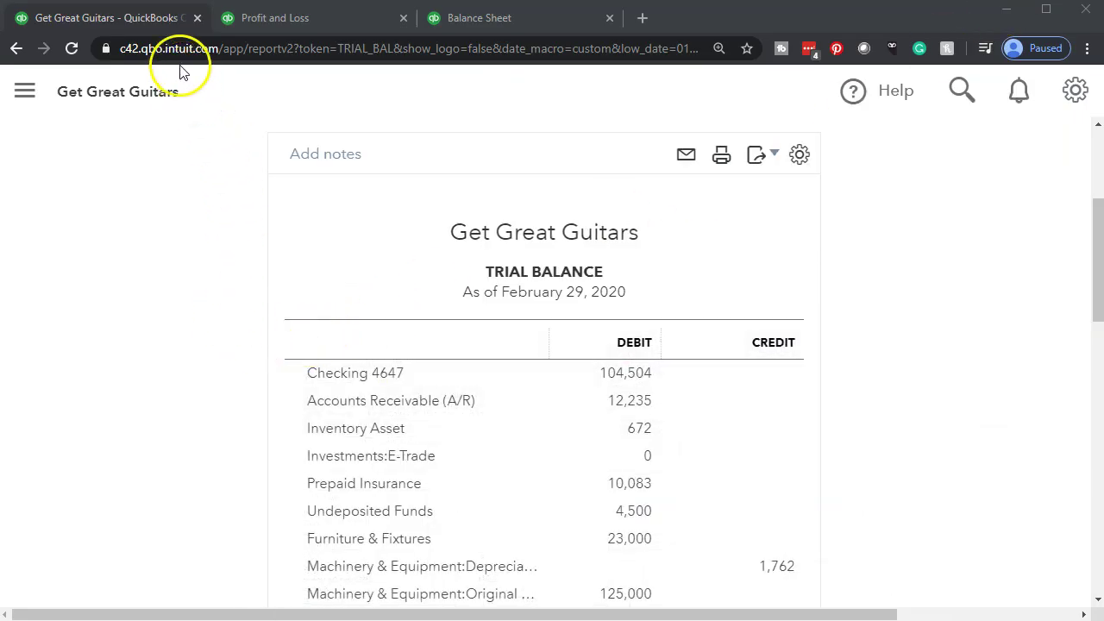
right_click(138, 23)
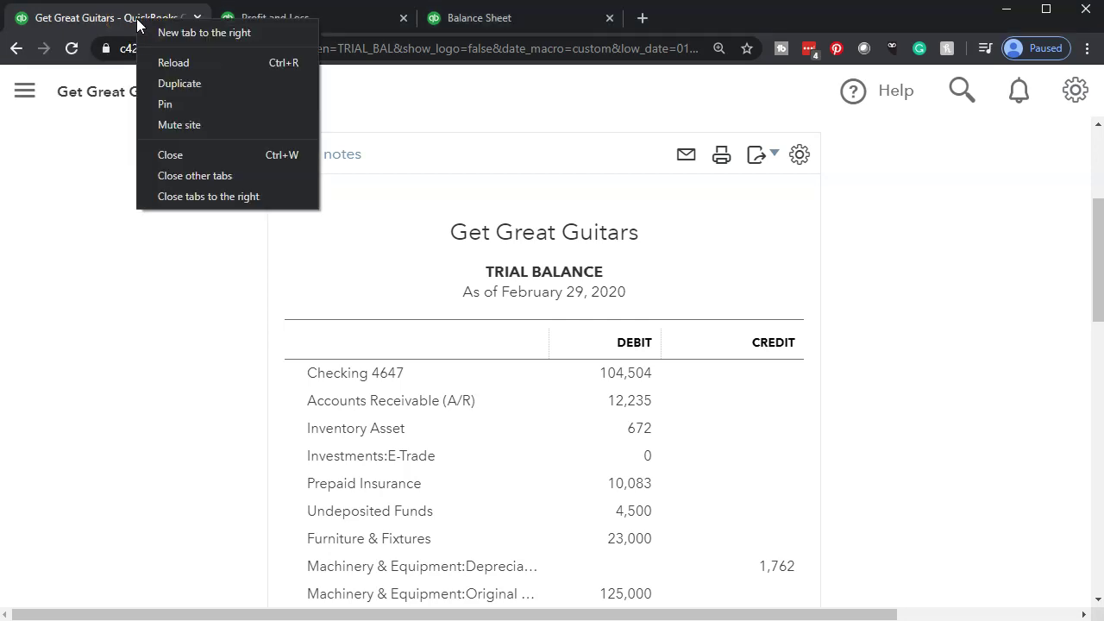
left_click(155, 82)
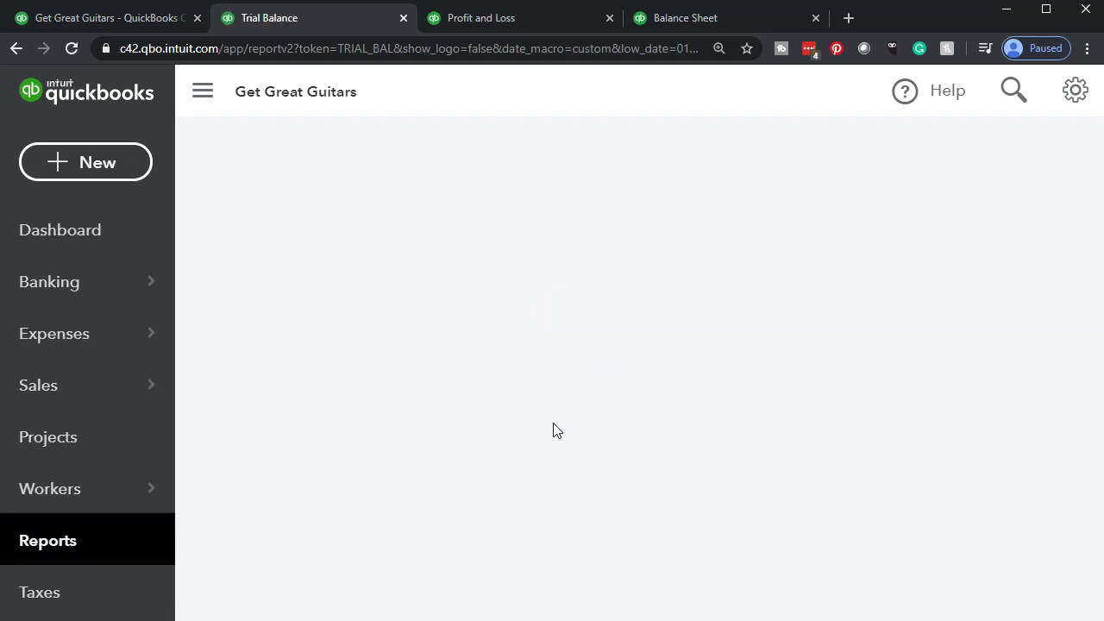
scroll(553, 423, "down", 3)
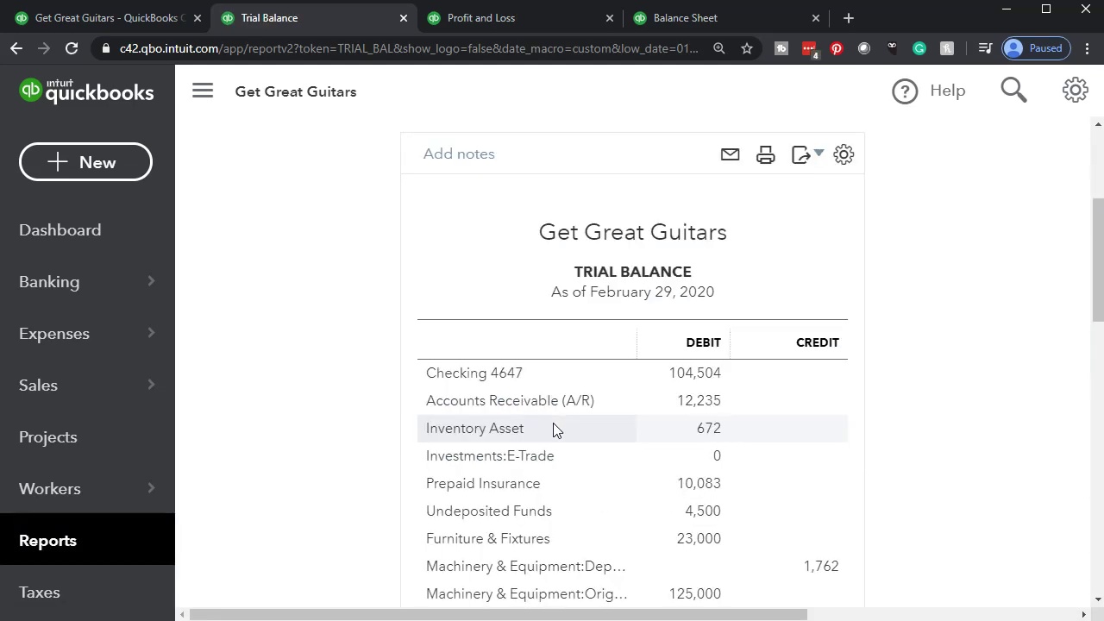
scroll(553, 423, "up", 2)
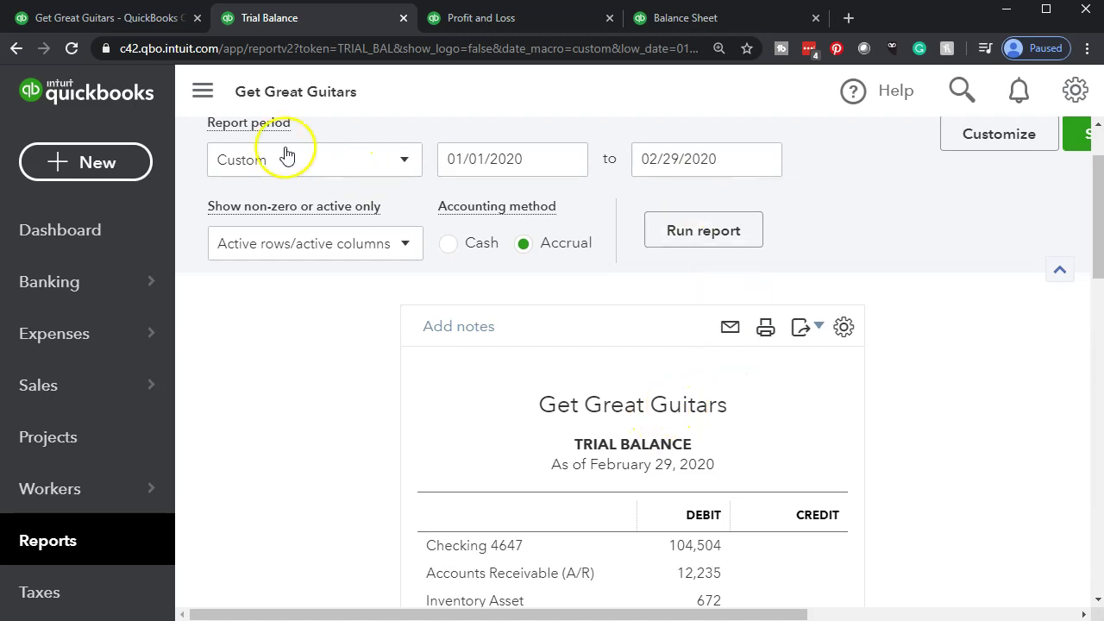
left_click(202, 91)
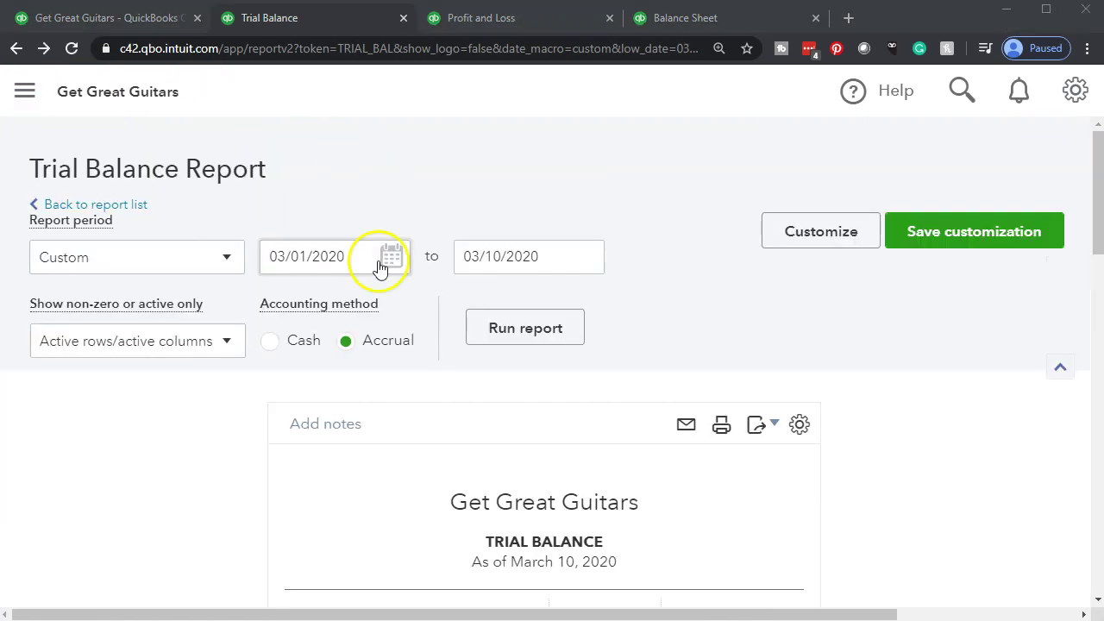
- Set the Trial Balance report period to 01/01/2020 through 03/10/2020 and run the report
left_click_drag(349, 256, 48, 254)
type("01012020")
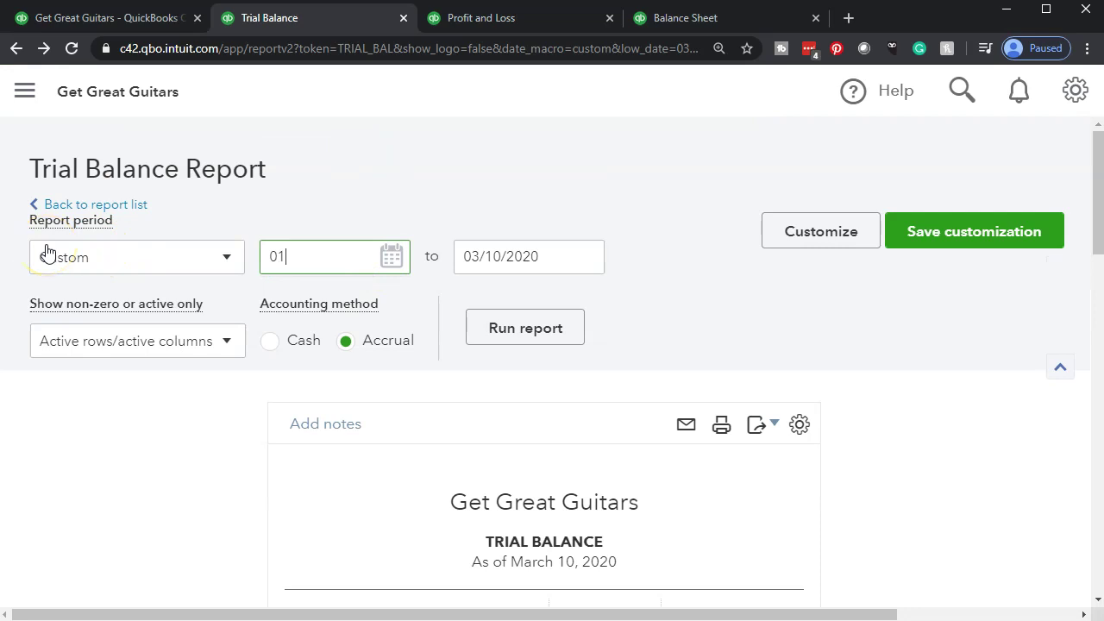
key("Tab")
type("03102020")
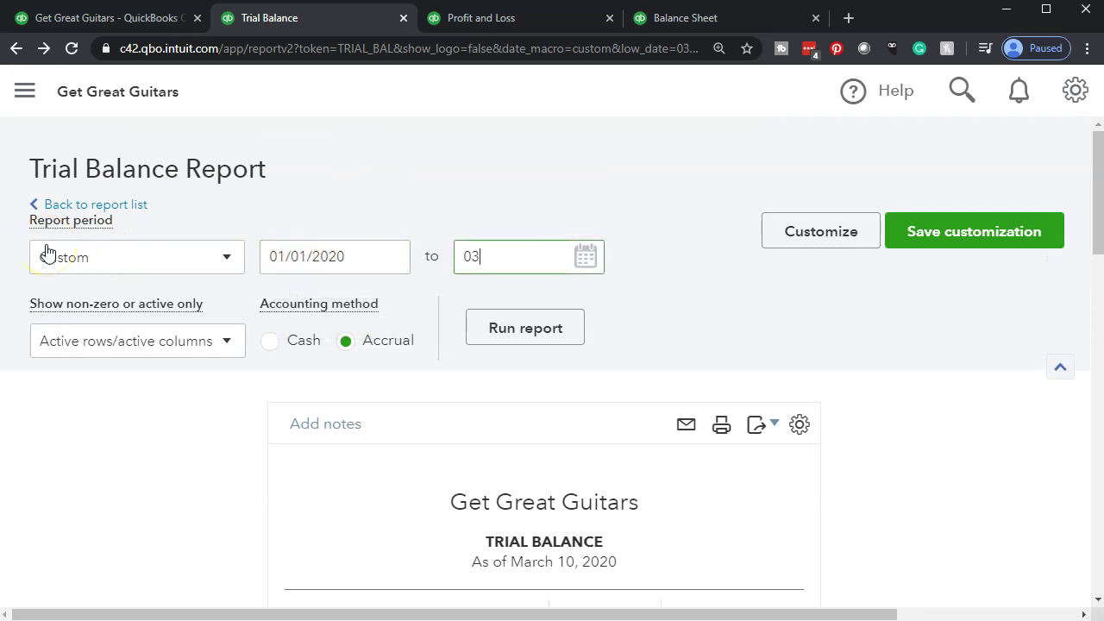
key("Tab")
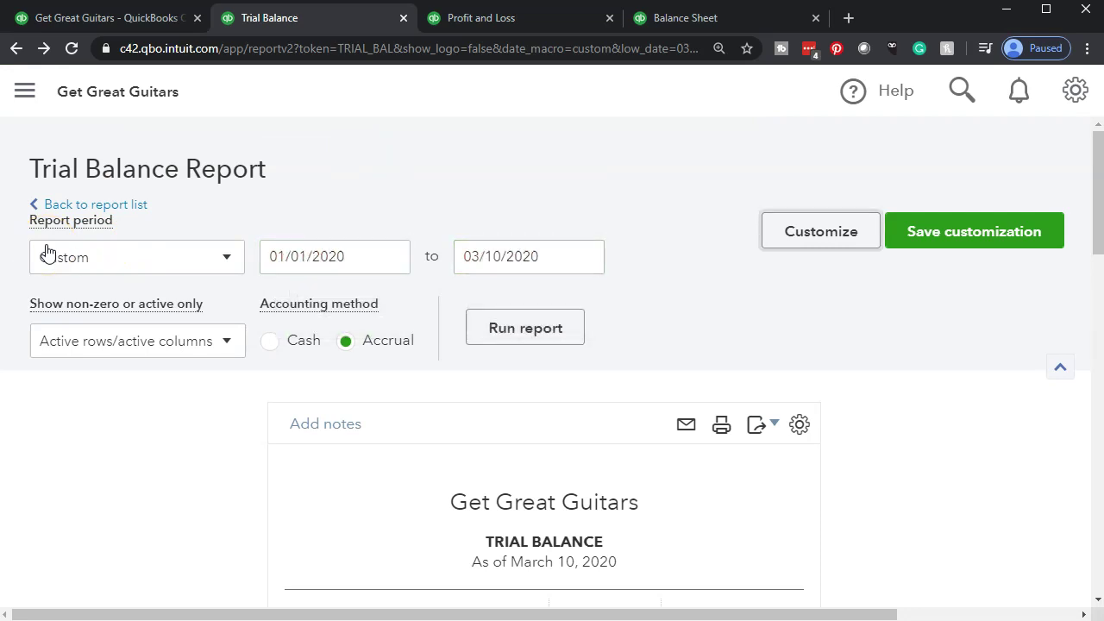
left_click(528, 327)
- Review the account balances and debit and credit totals in the March 10, 2020 Trial Balance
scroll(505, 328, "down", 3)
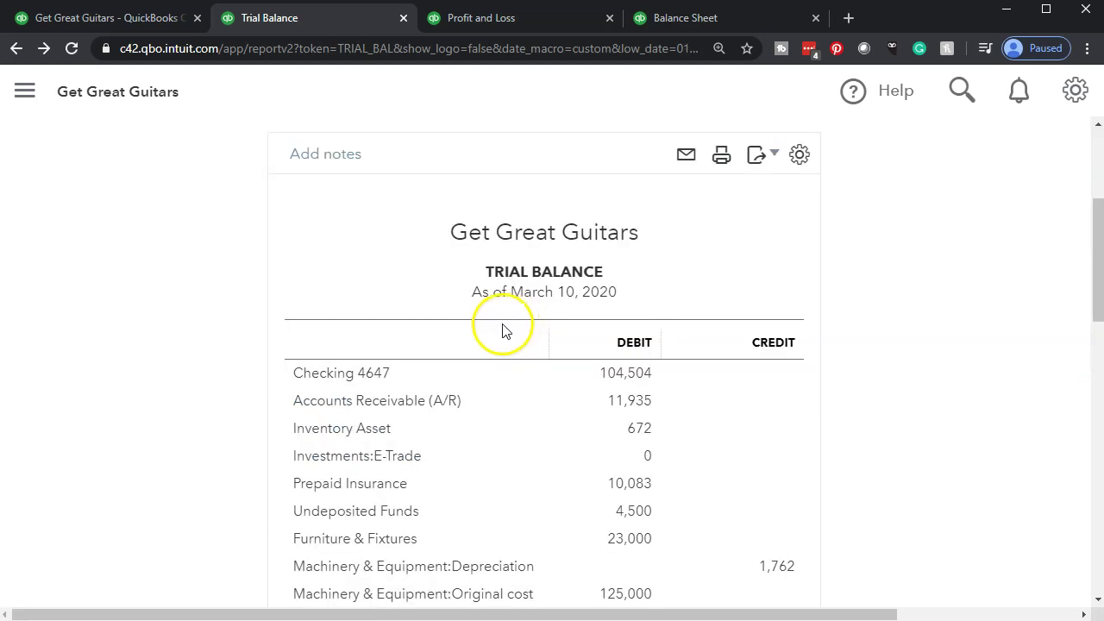
scroll(207, 446, "down", 1)
scroll(208, 450, "down", 5)
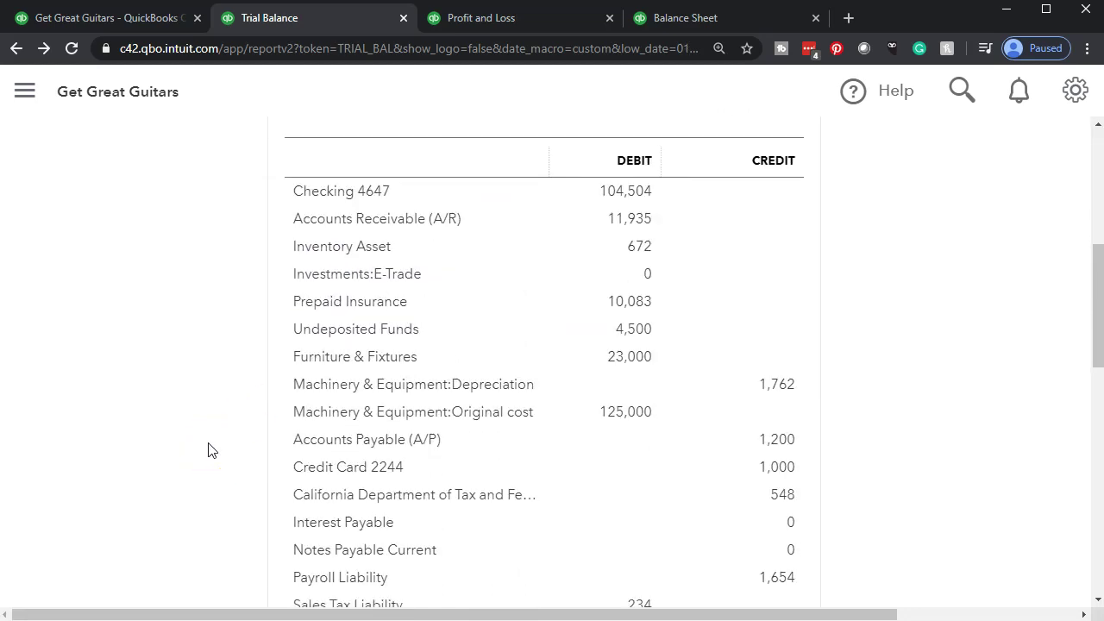
scroll(208, 449, "down", 5)
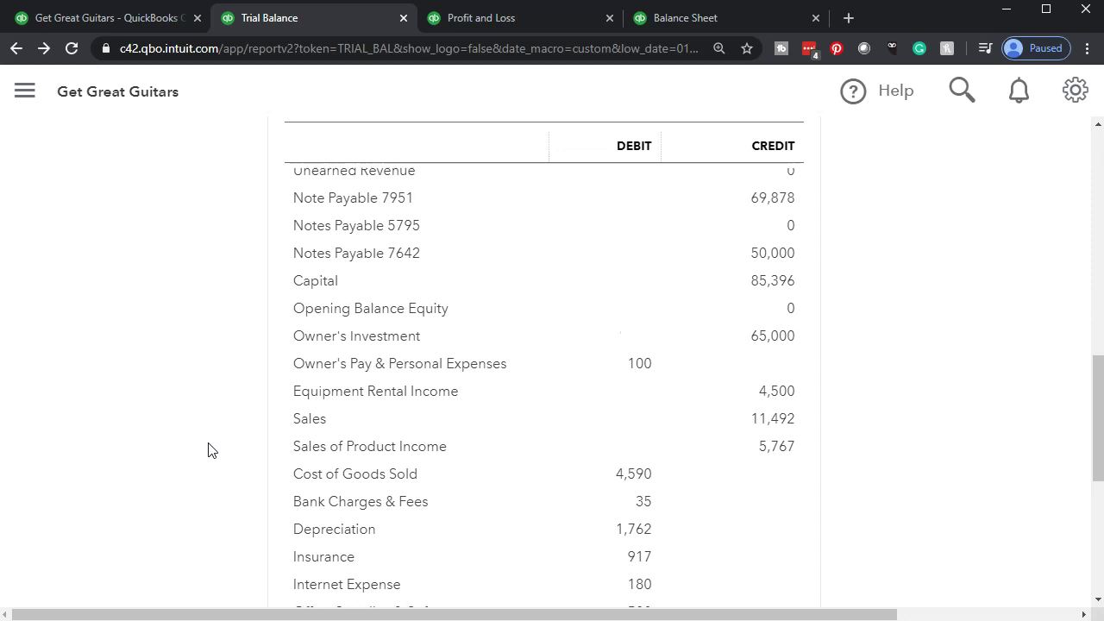
scroll(208, 450, "down", 1)
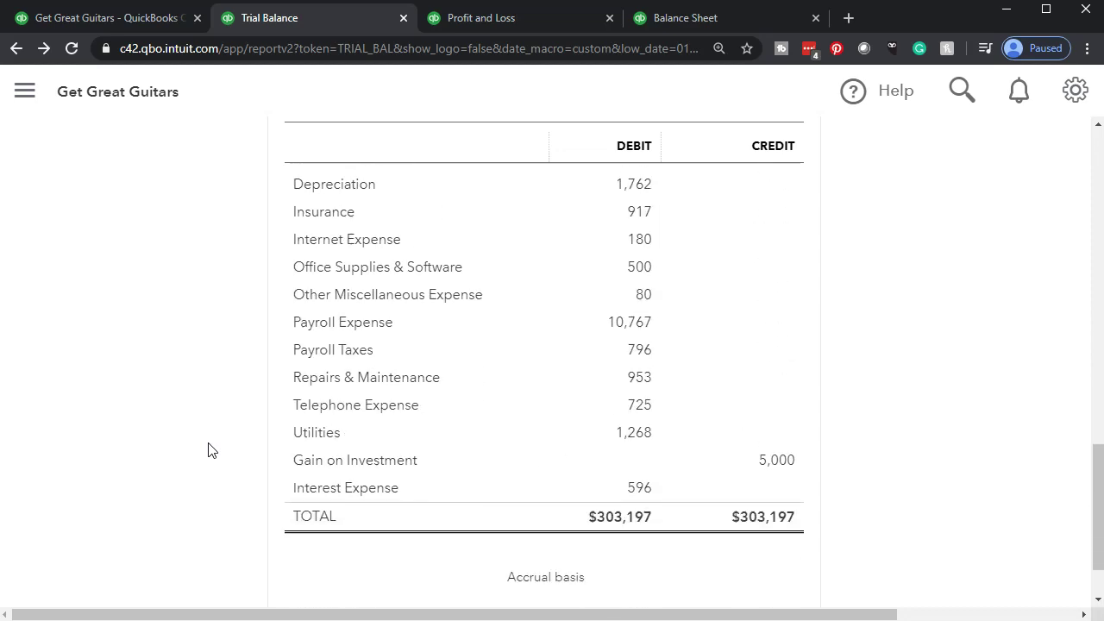
scroll(208, 449, "up", 6)
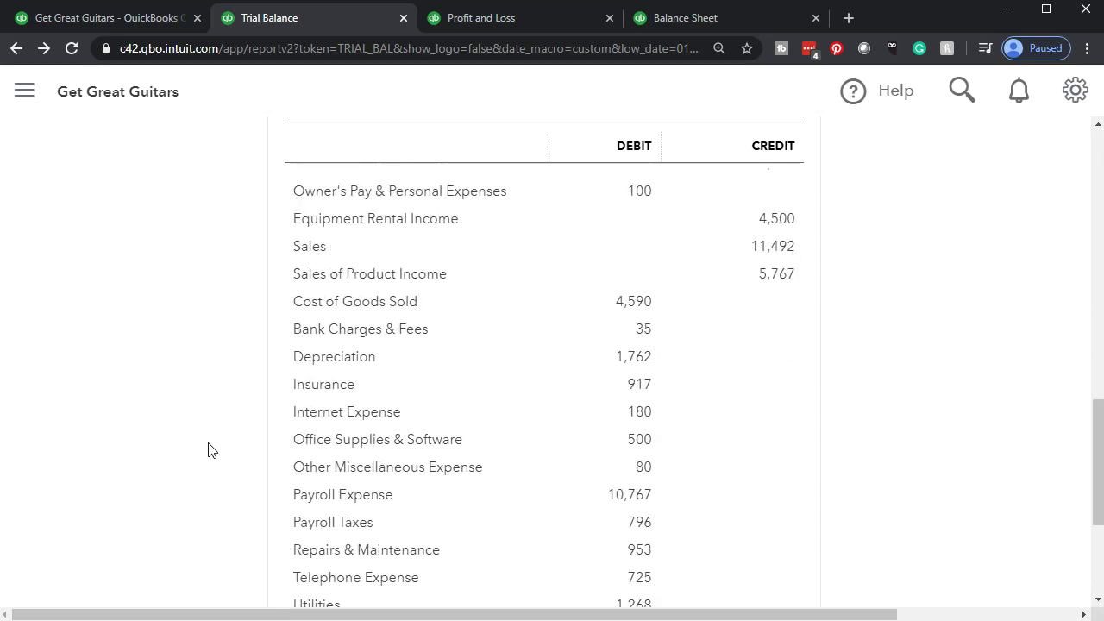
scroll(208, 450, "up", 5)
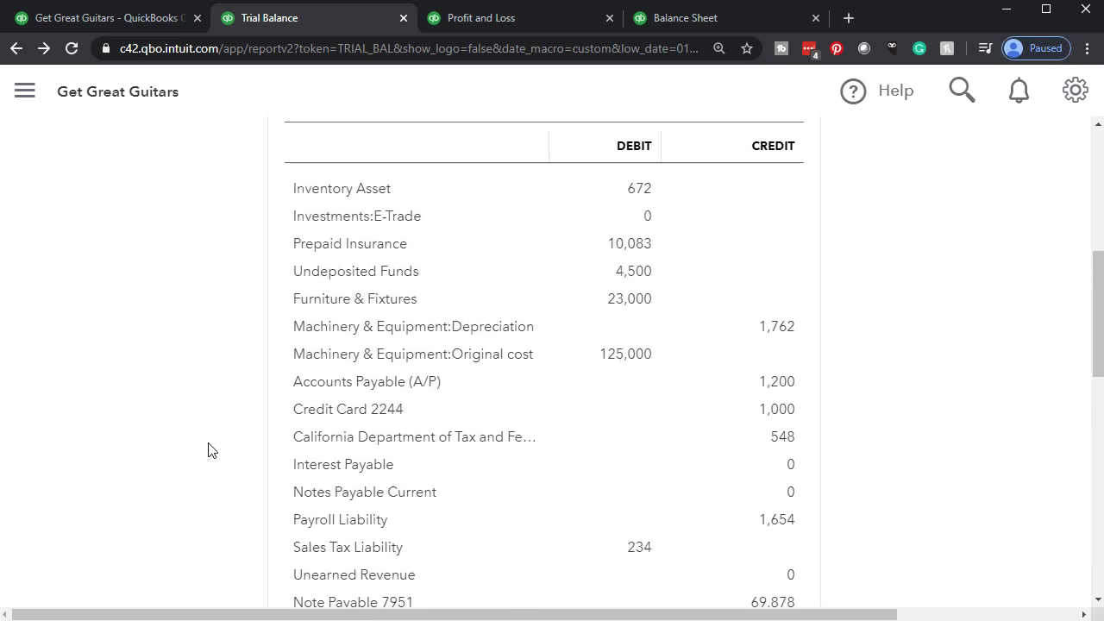
- Return to the browser tab with the February 29, 2020 Trial Balance, open the Reports list there and reduce the page zoom
left_click(121, 18)
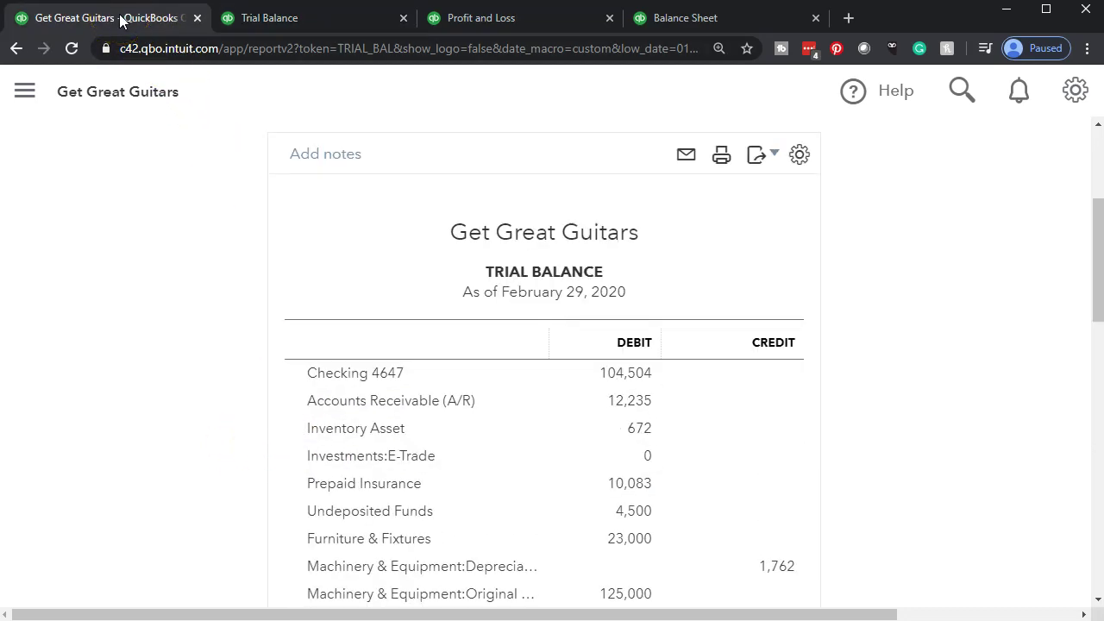
left_click(24, 92)
key("ctrl+minus")
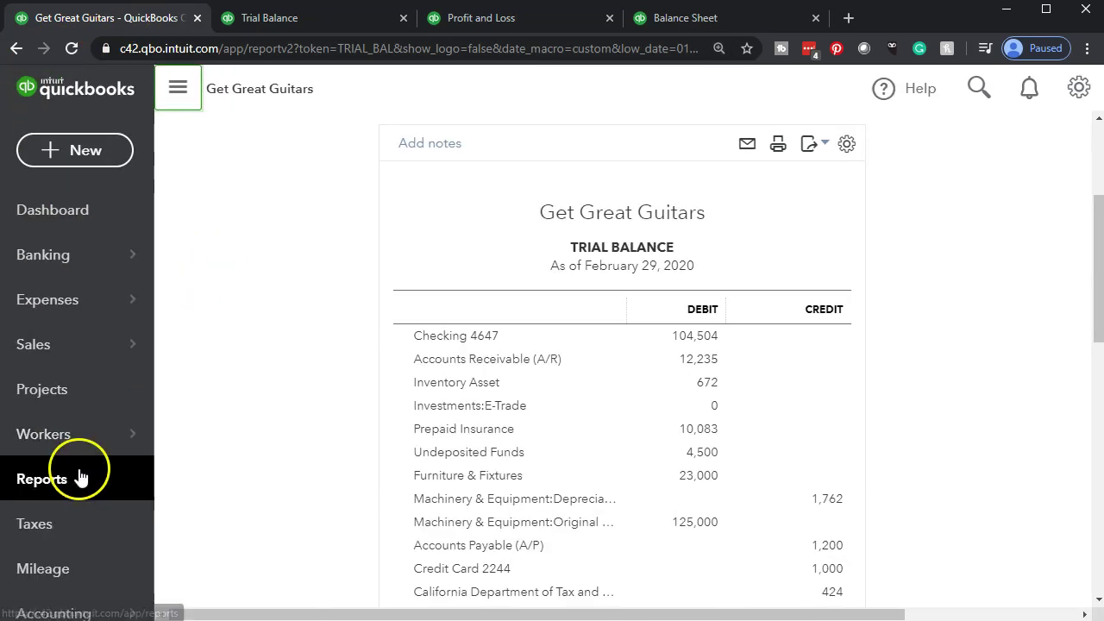
left_click(81, 476)
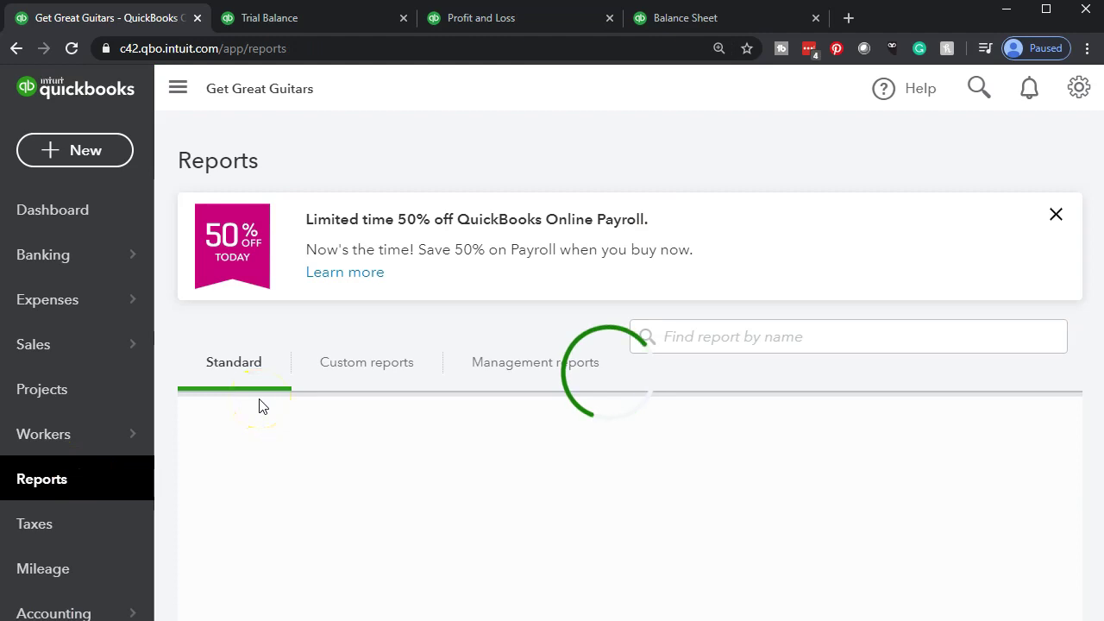
key("ctrl+minus")
key("ctrl+minus")
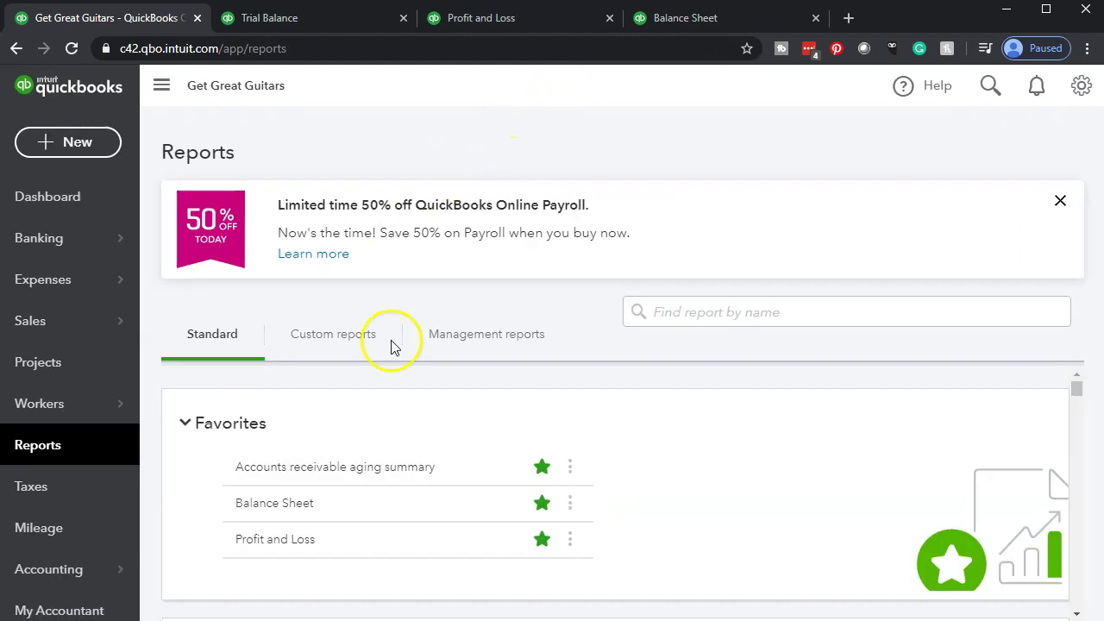
- Collapse the navigation pane and open the Journal report from the For my accountant section
scroll(216, 479, "down", 1)
scroll(217, 478, "down", 7)
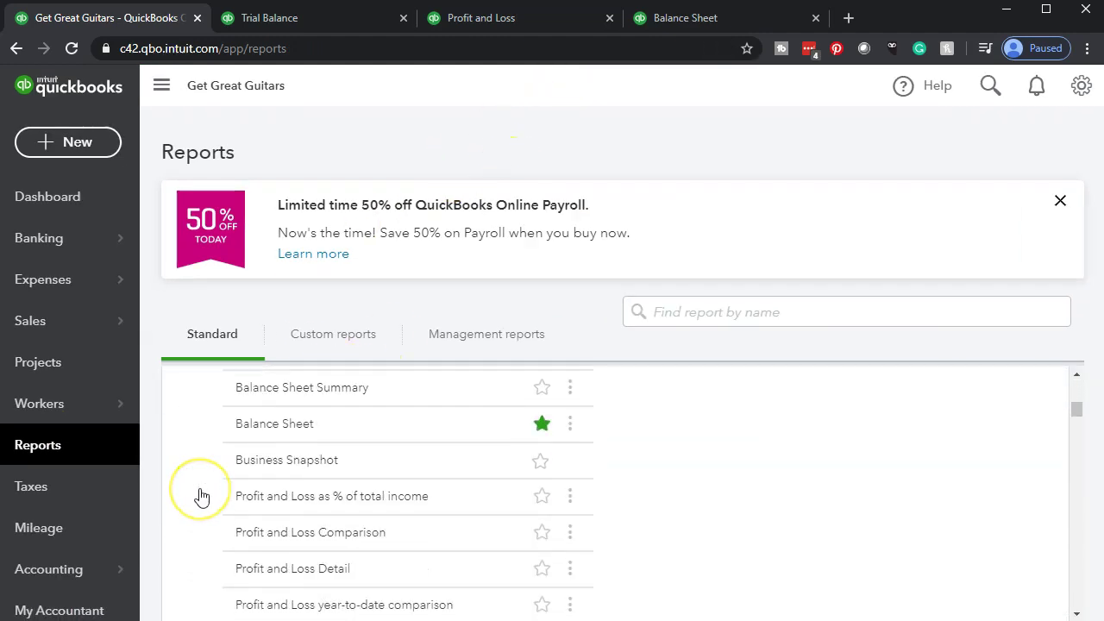
scroll(201, 498, "down", 8)
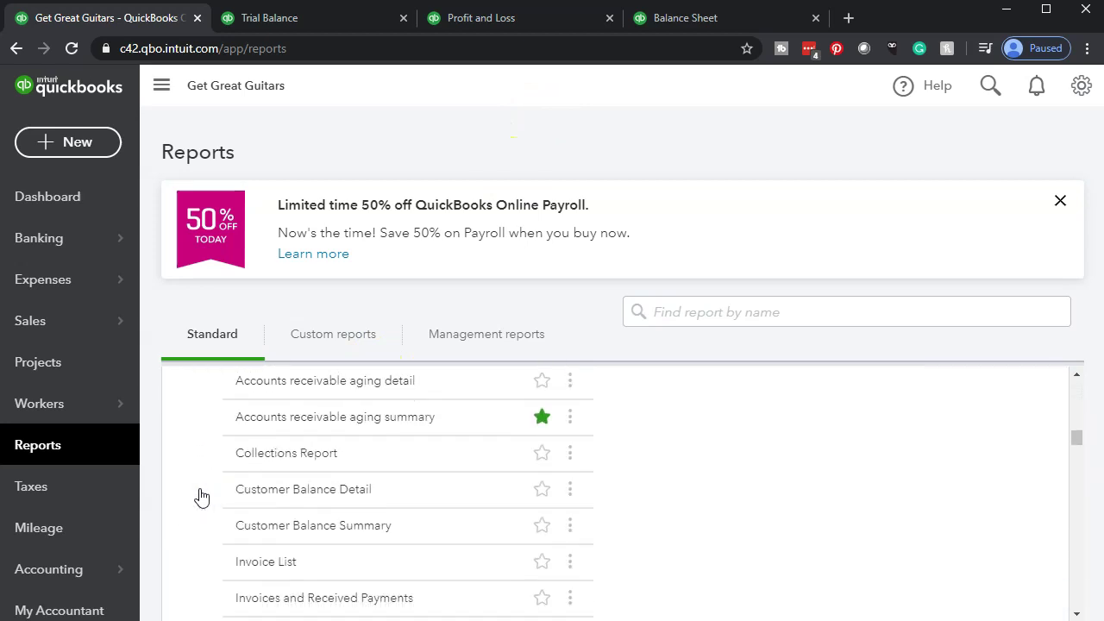
scroll(201, 498, "down", 2)
scroll(201, 498, "down", 10)
scroll(201, 498, "down", 10)
scroll(201, 498, "down", 10)
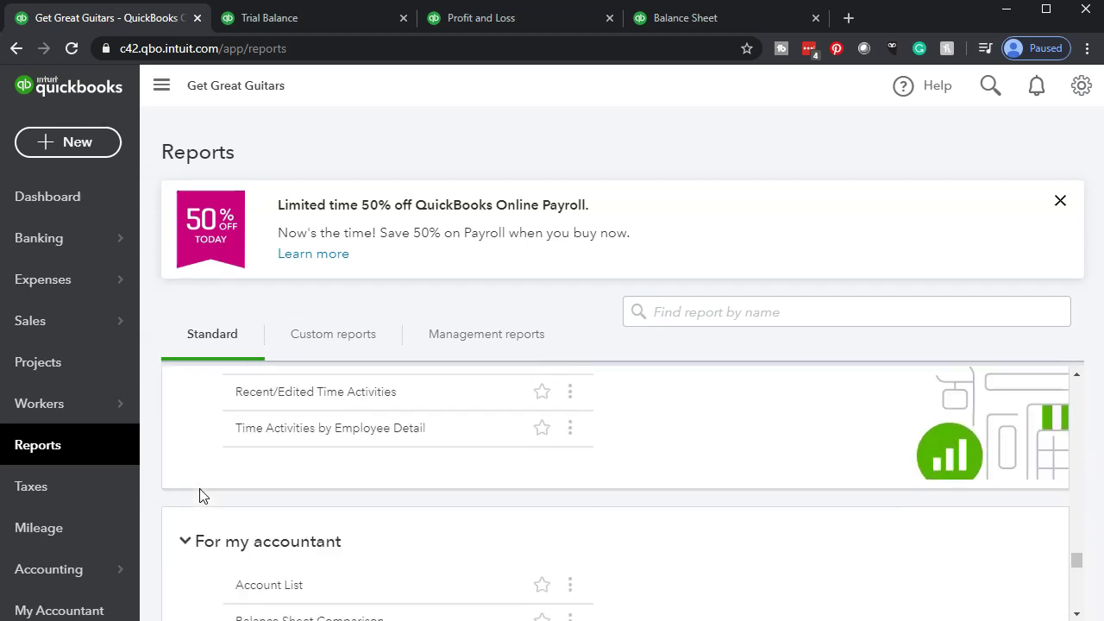
scroll(201, 498, "down", 1)
scroll(198, 498, "down", 1)
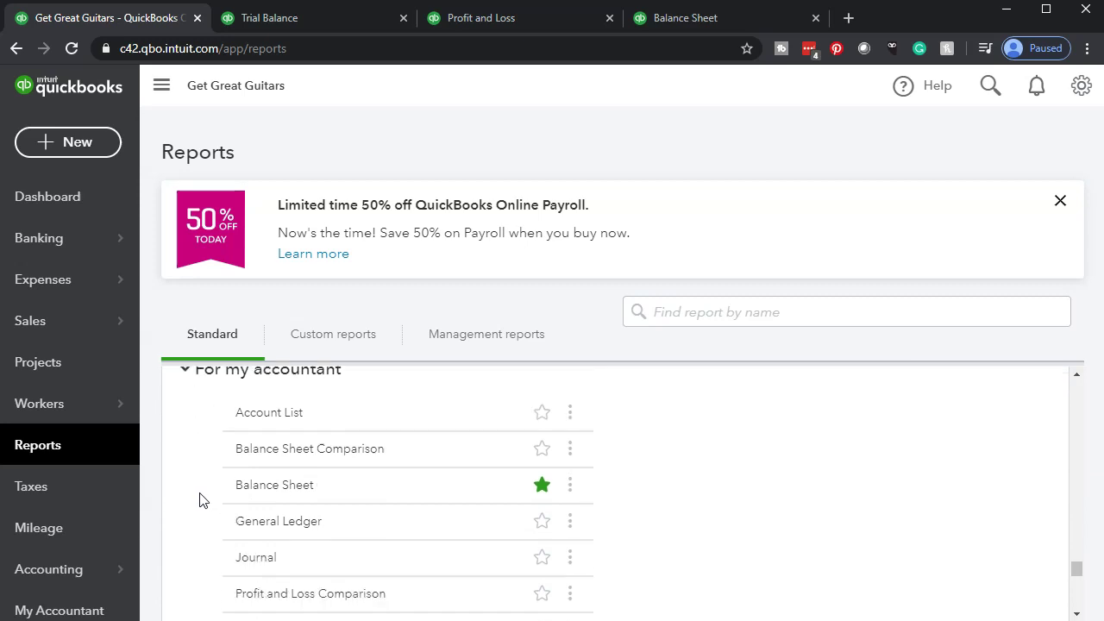
left_click(162, 86)
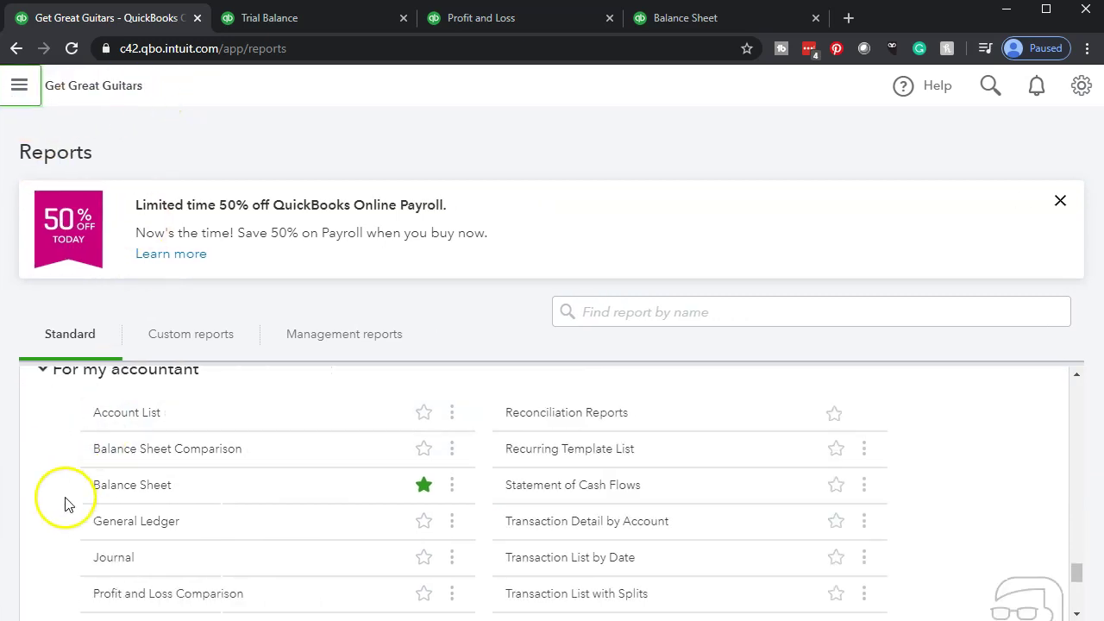
left_click(120, 565)
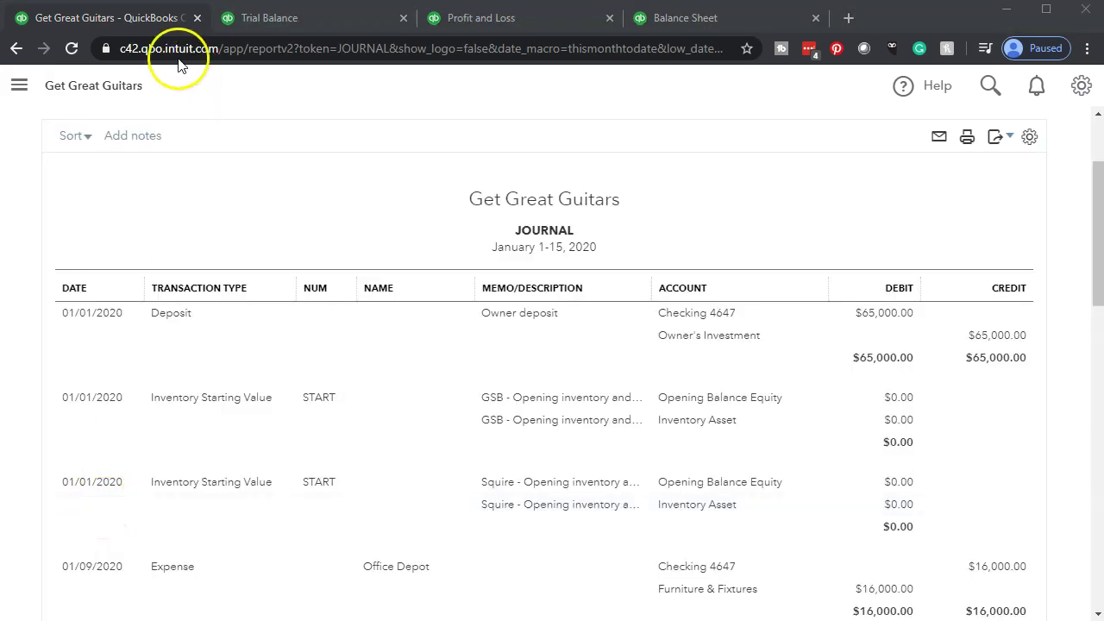
- Duplicate the Journal report's browser tab and collapse the navigation pane in the duplicate
right_click(132, 23)
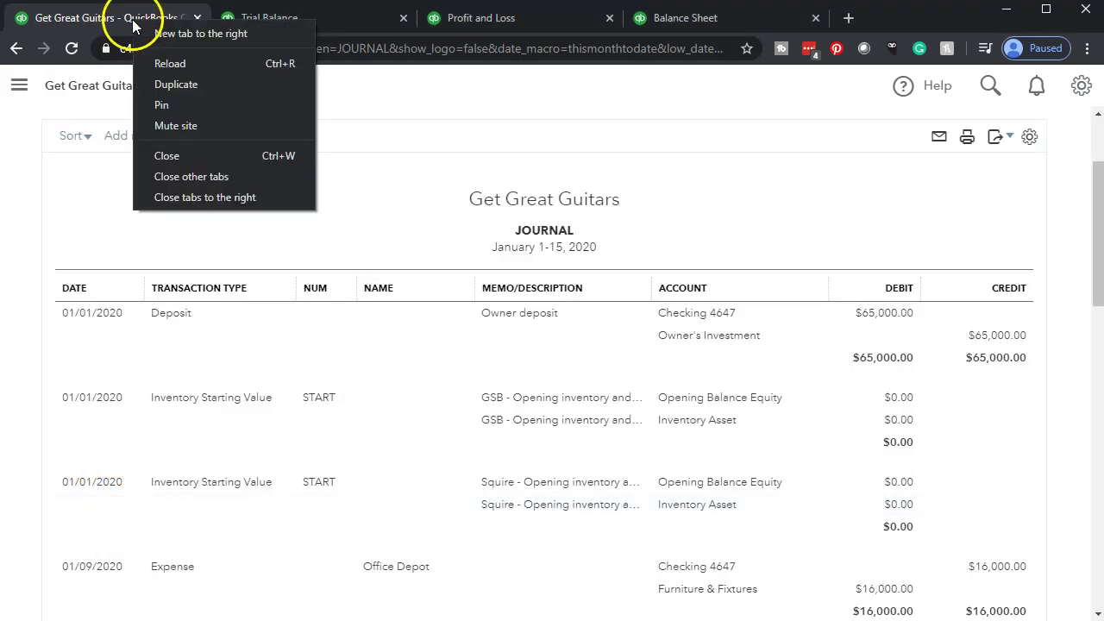
left_click(158, 84)
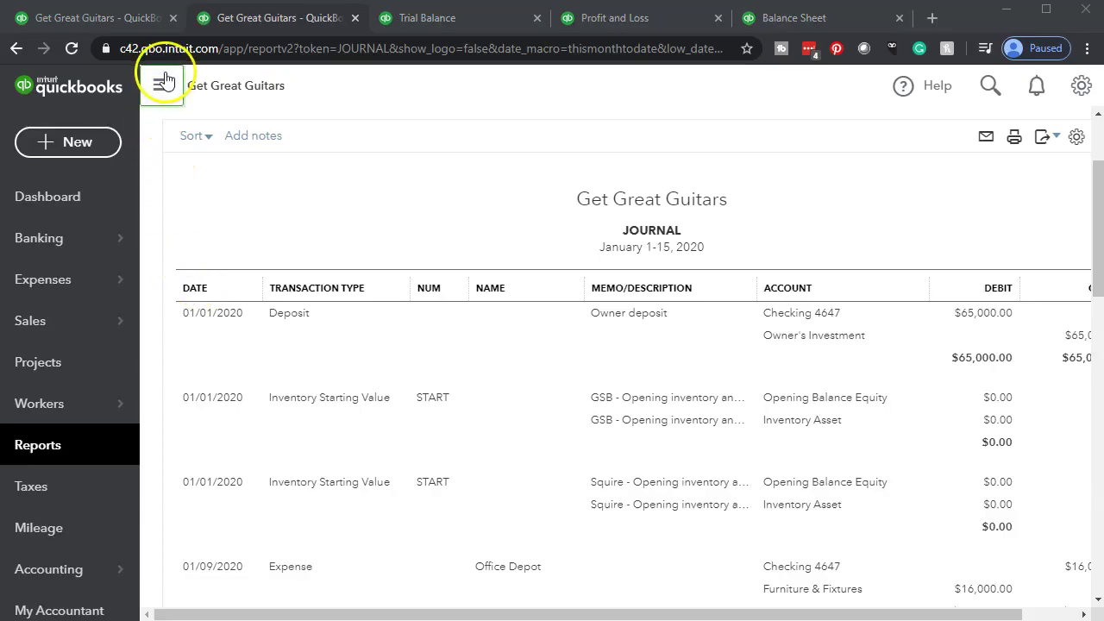
left_click(160, 83)
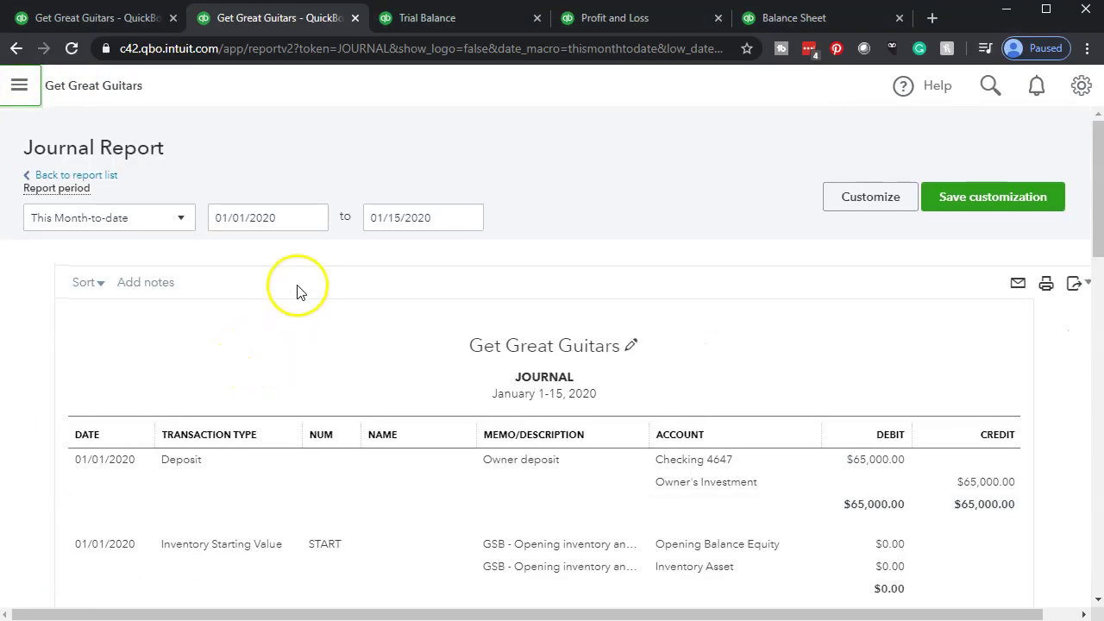
- Set the Journal report's start date to 02/29/2020
left_click(290, 217)
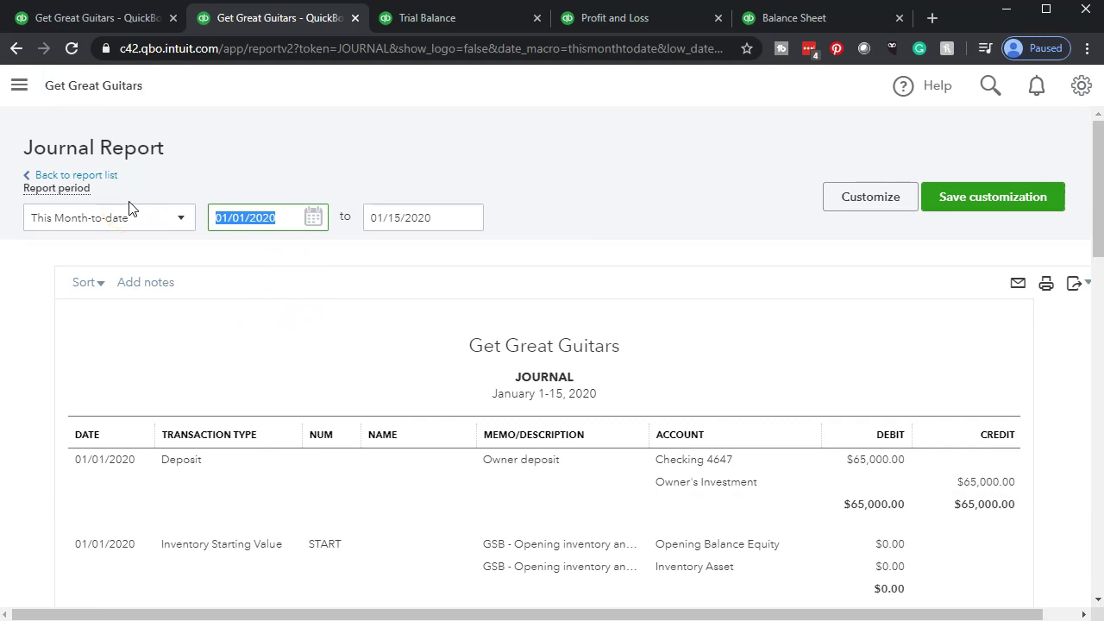
type("022920")
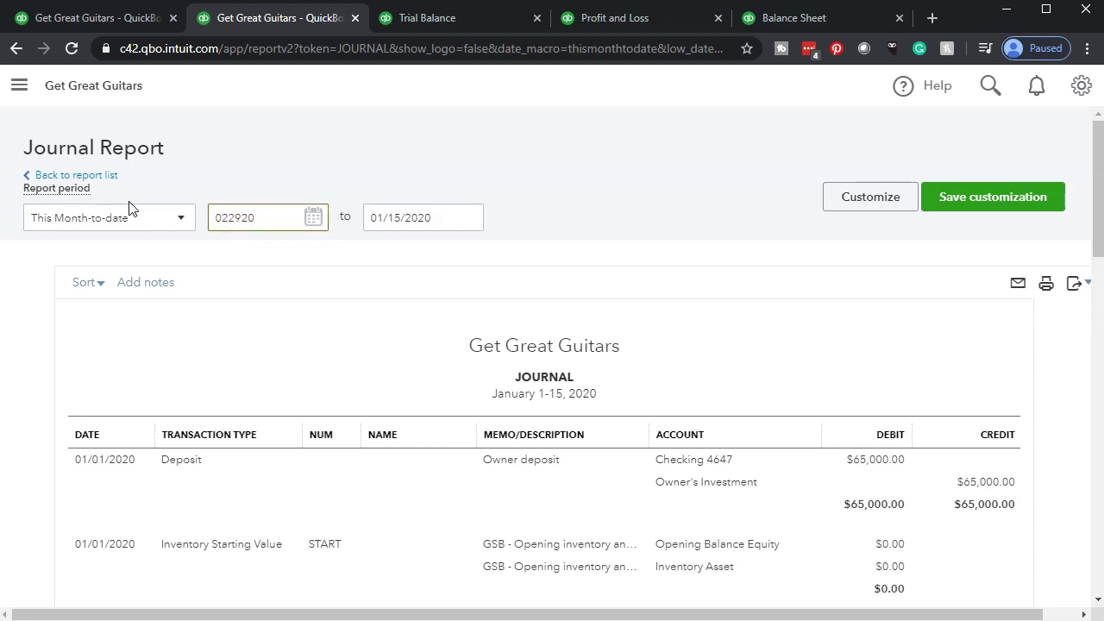
key("Tab")
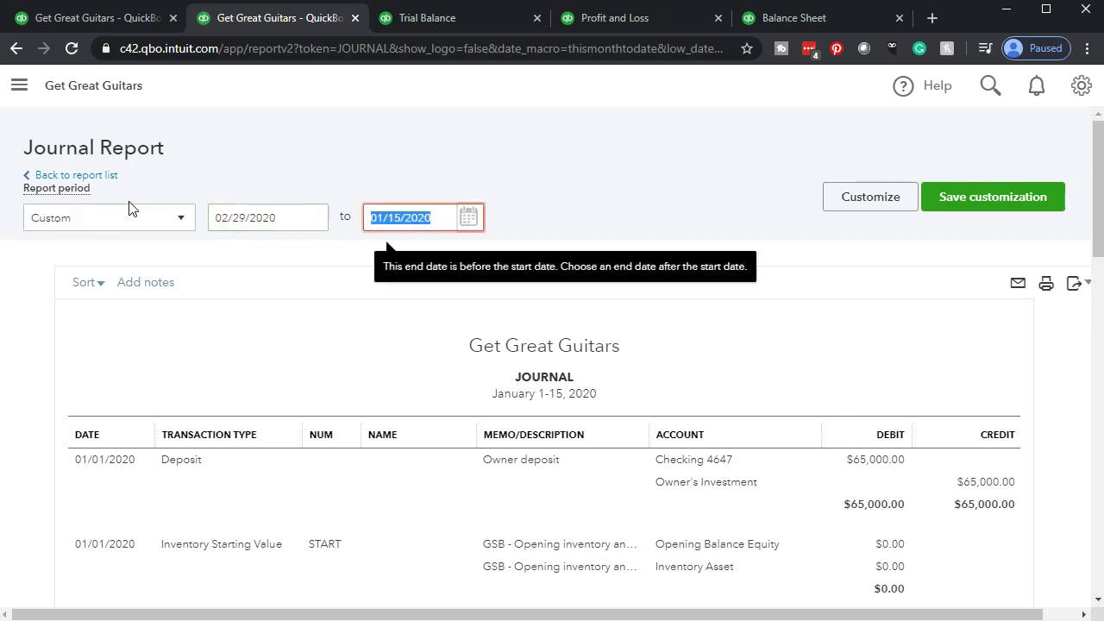
left_click(35, 352)
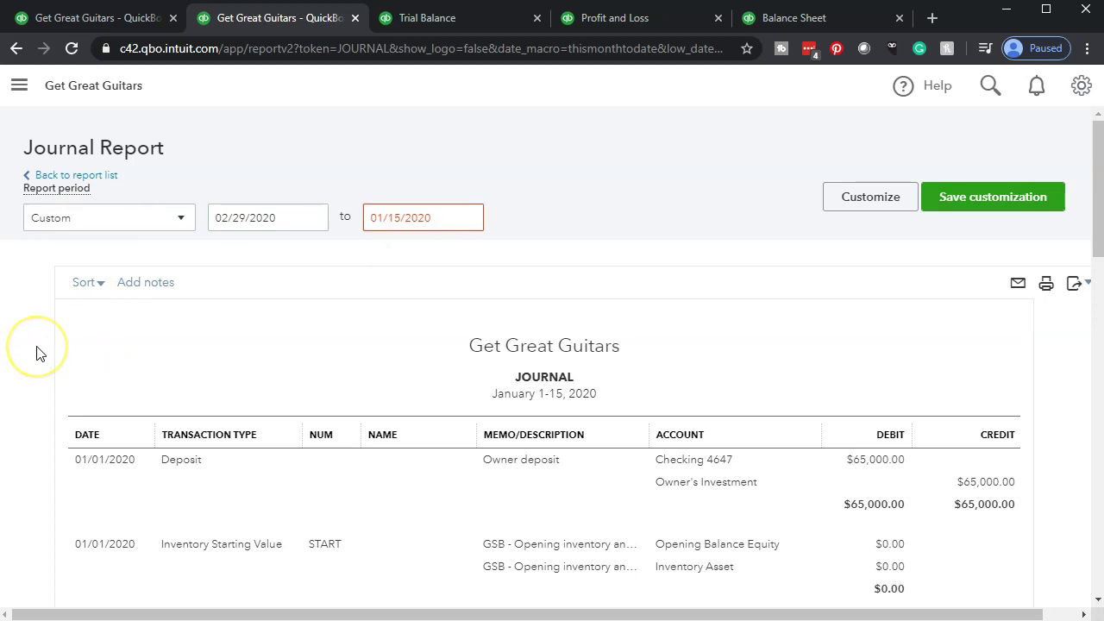
- Examine the Journal report's entries for January 1-15, 2020, including their transaction types, accounts, debits and credits
scroll(36, 354, "down", 1)
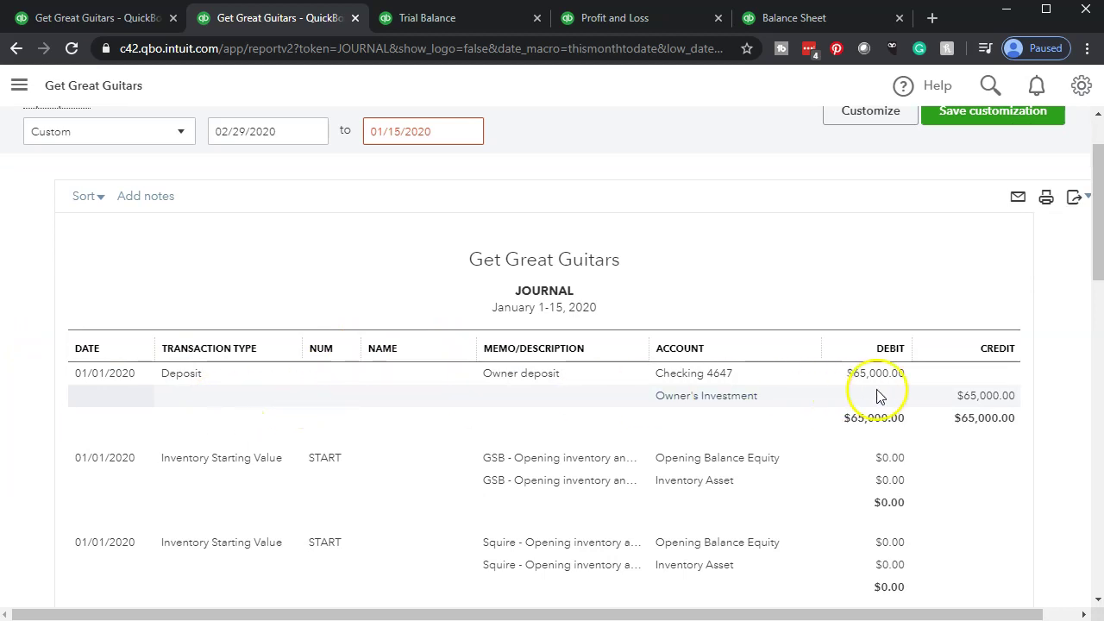
scroll(893, 393, "down", 3)
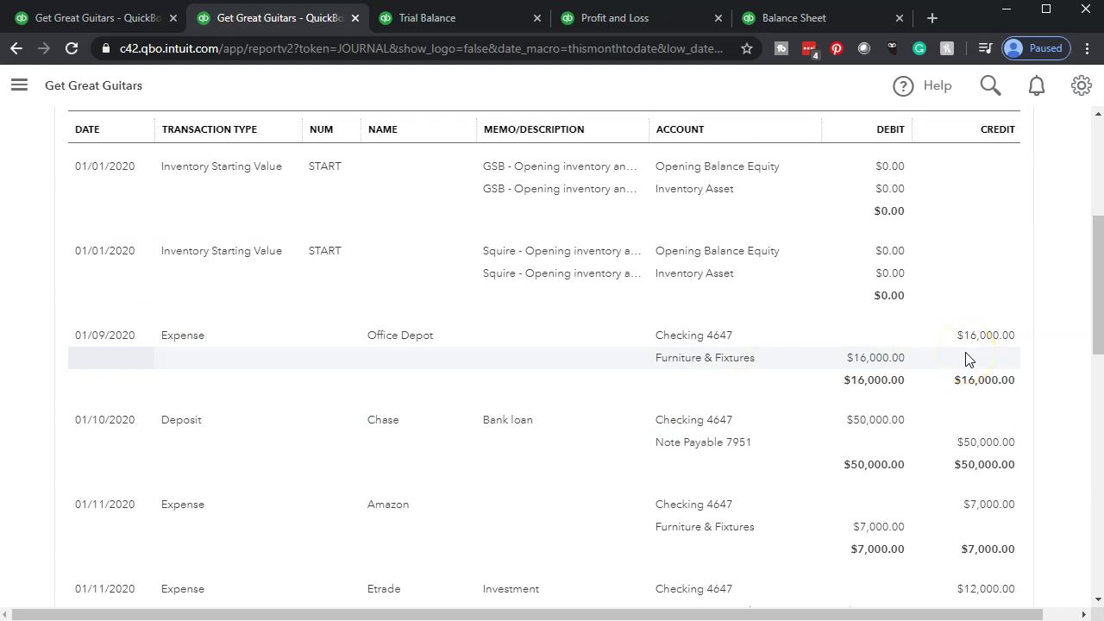
scroll(967, 361, "down", 1)
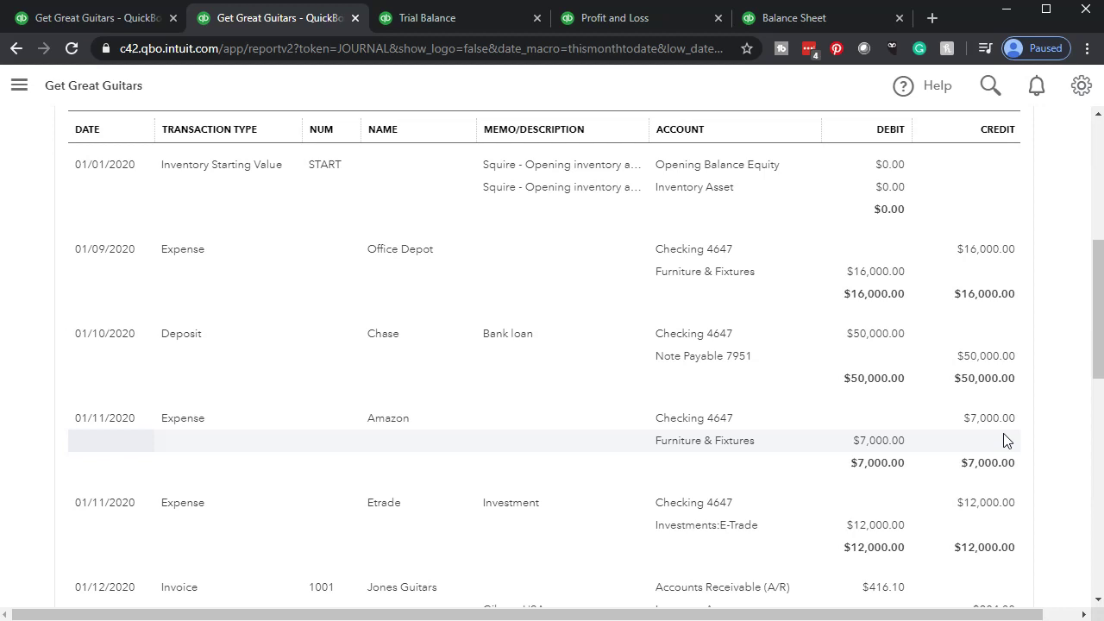
scroll(1005, 441, "down", 1)
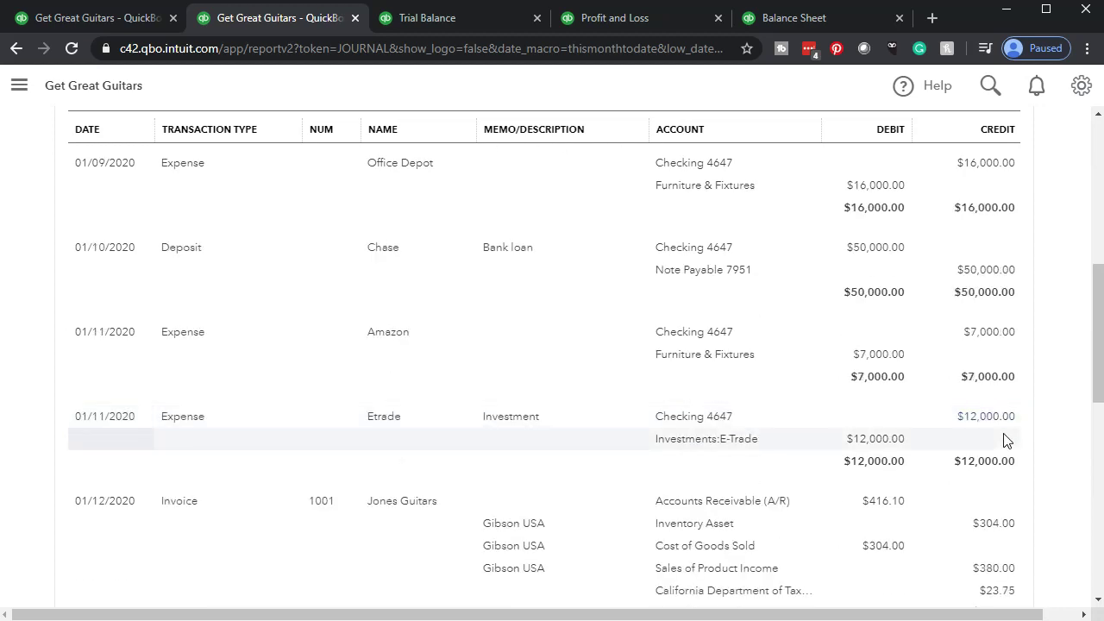
scroll(1005, 440, "down", 1)
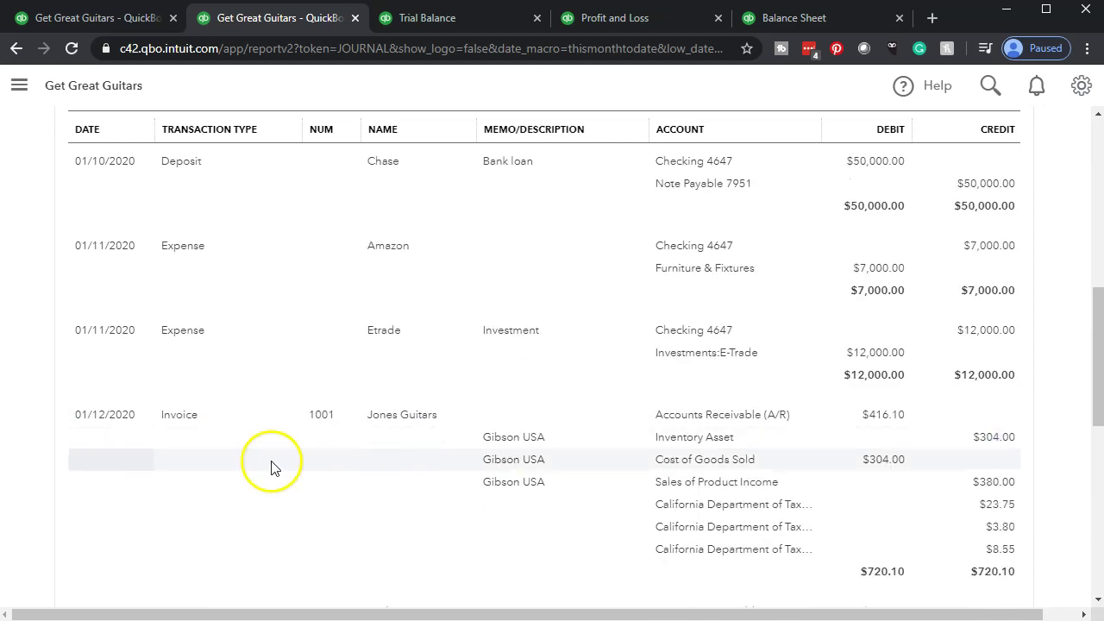
scroll(201, 453, "down", 1)
scroll(200, 453, "down", 5)
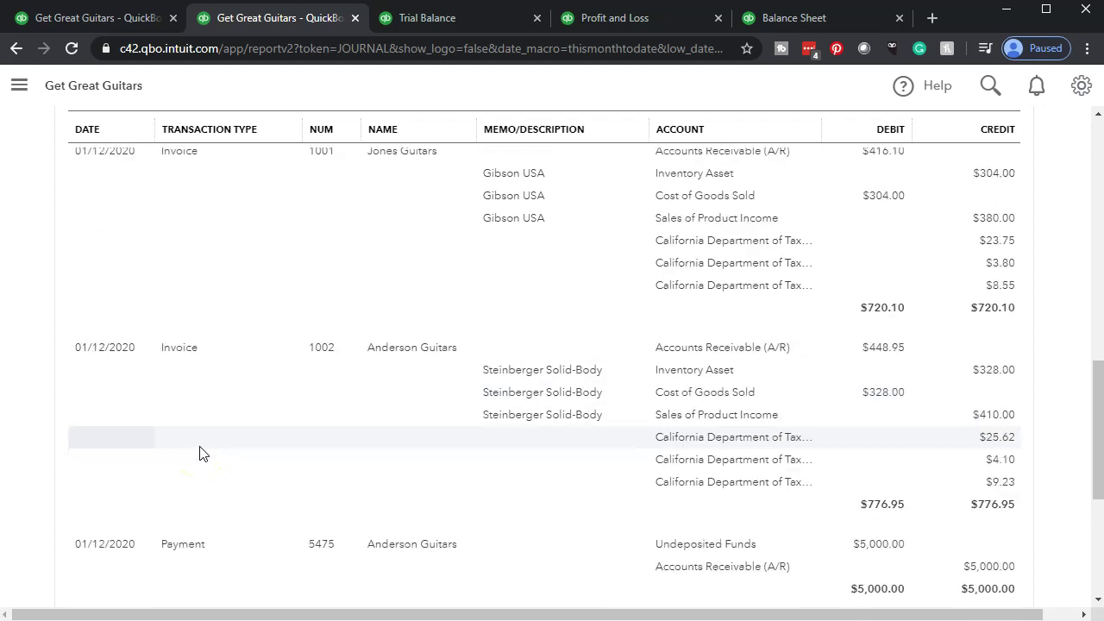
scroll(201, 453, "down", 1)
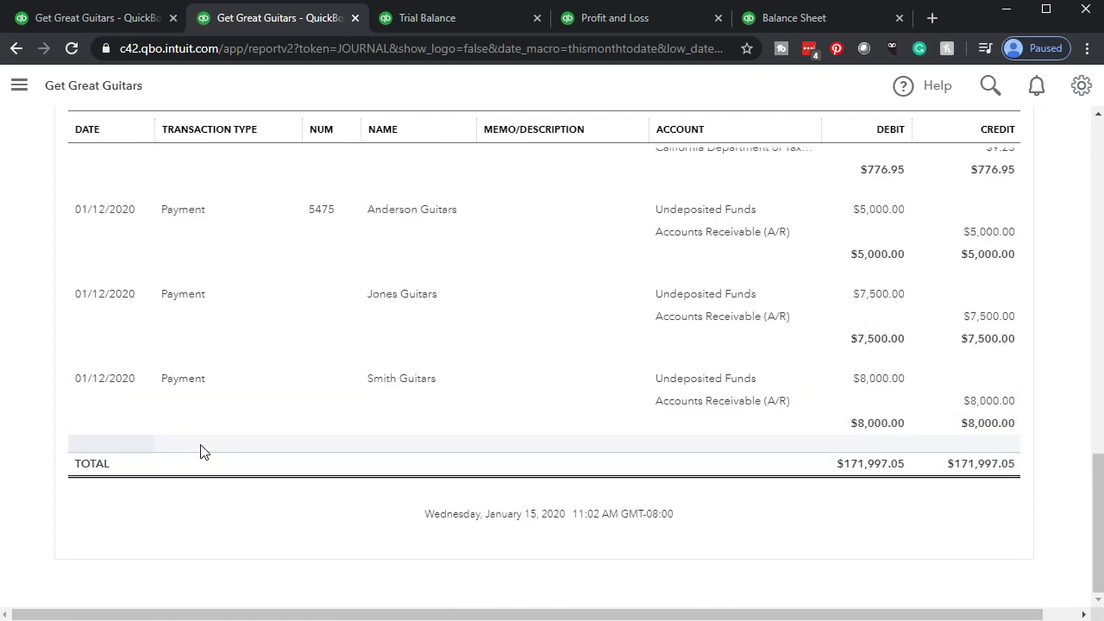
scroll(200, 453, "up", 20)
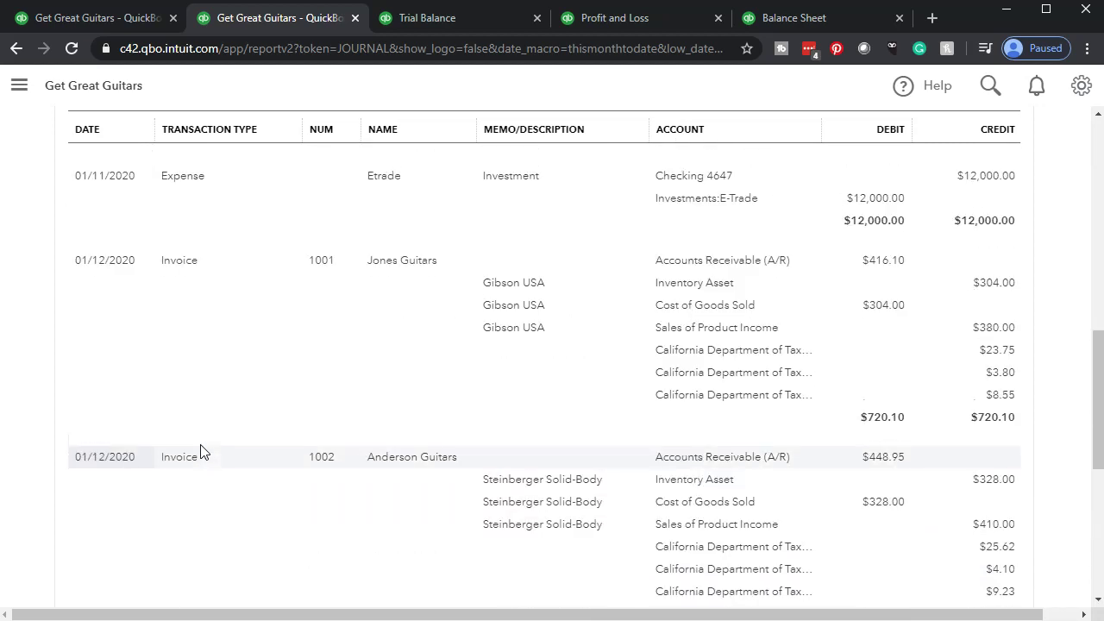
scroll(200, 450, "up", 5)
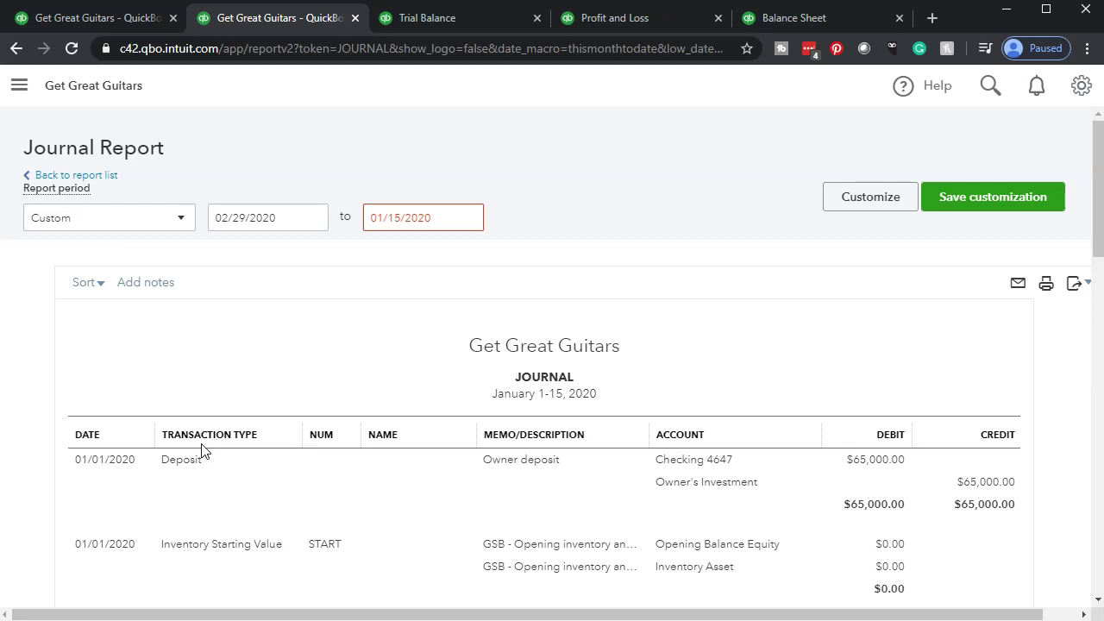
- Set the Journal report's end date to 02/29/2020 and refresh the report for that single day
left_click(288, 218)
key("Tab")
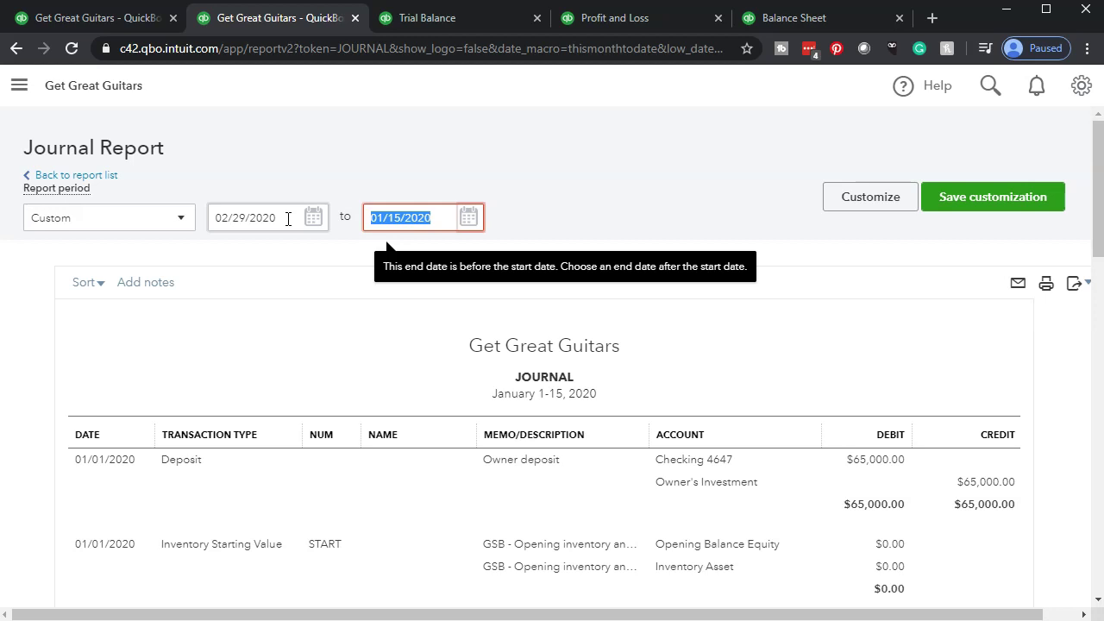
type("02/29/2020")
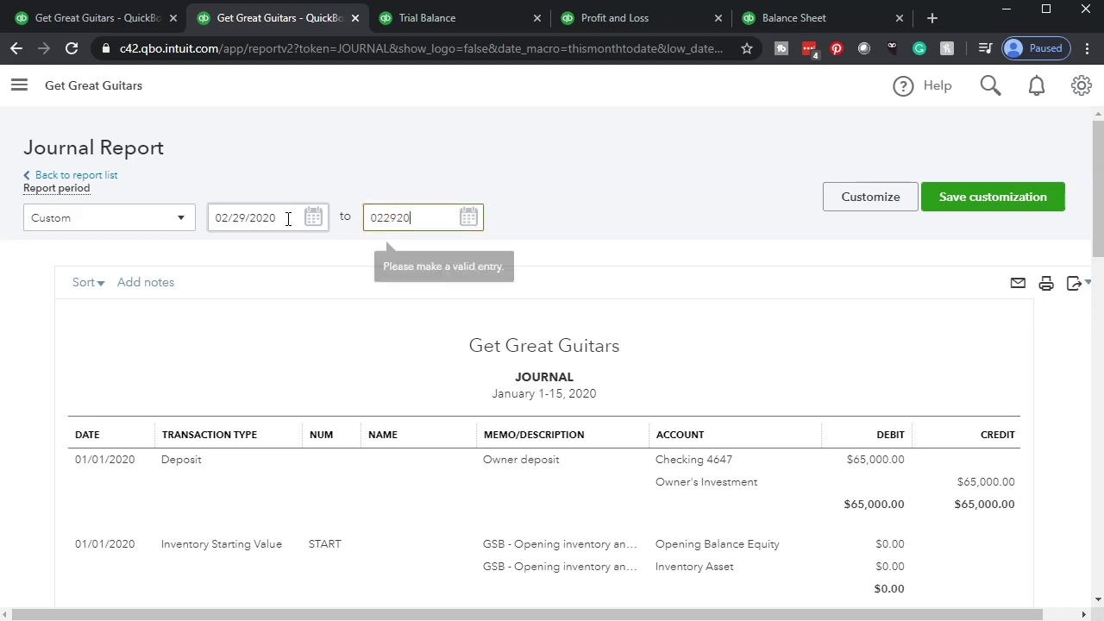
key("Tab")
- Examine the February 29, 2020 journal transactions, looking for journal entries whose memo marks them as Adj Entry
scroll(267, 223, "down", 2)
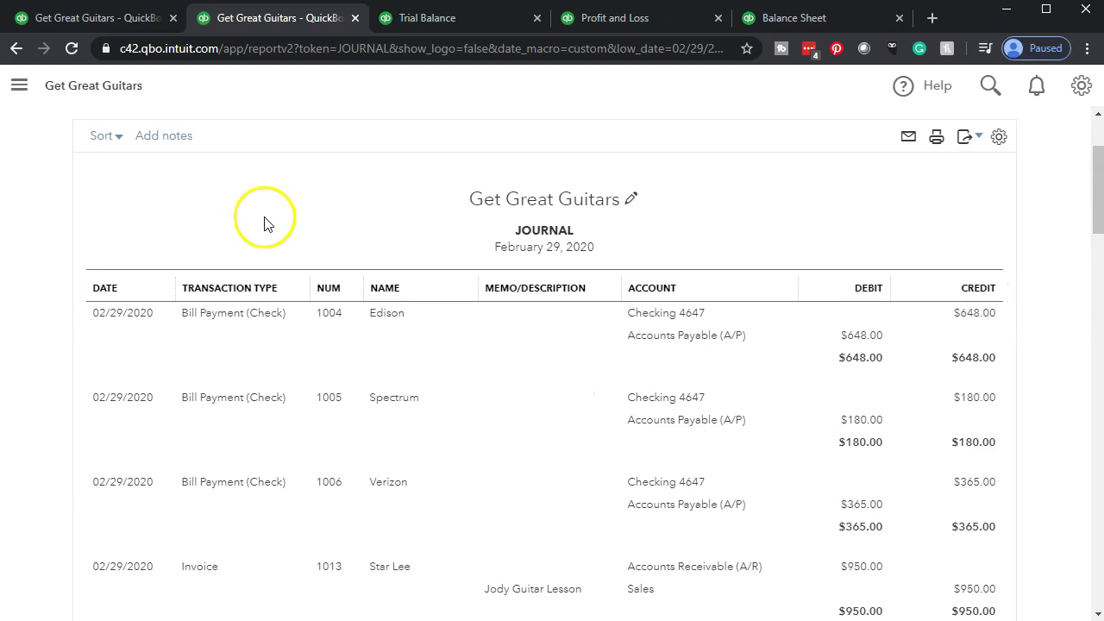
scroll(250, 240, "up", 2)
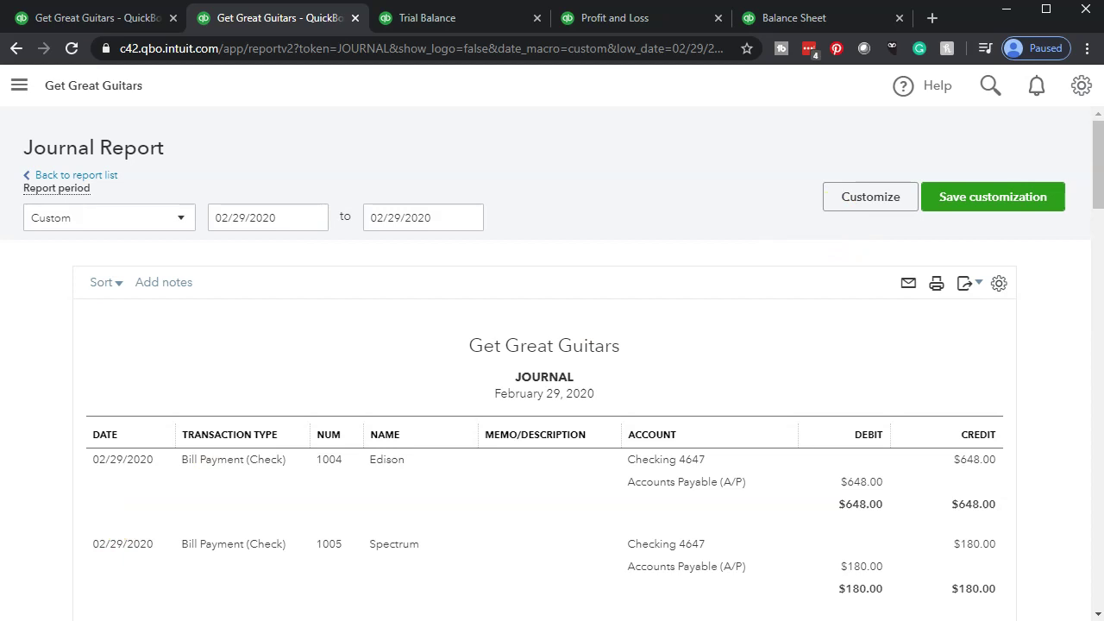
scroll(74, 502, "down", 1)
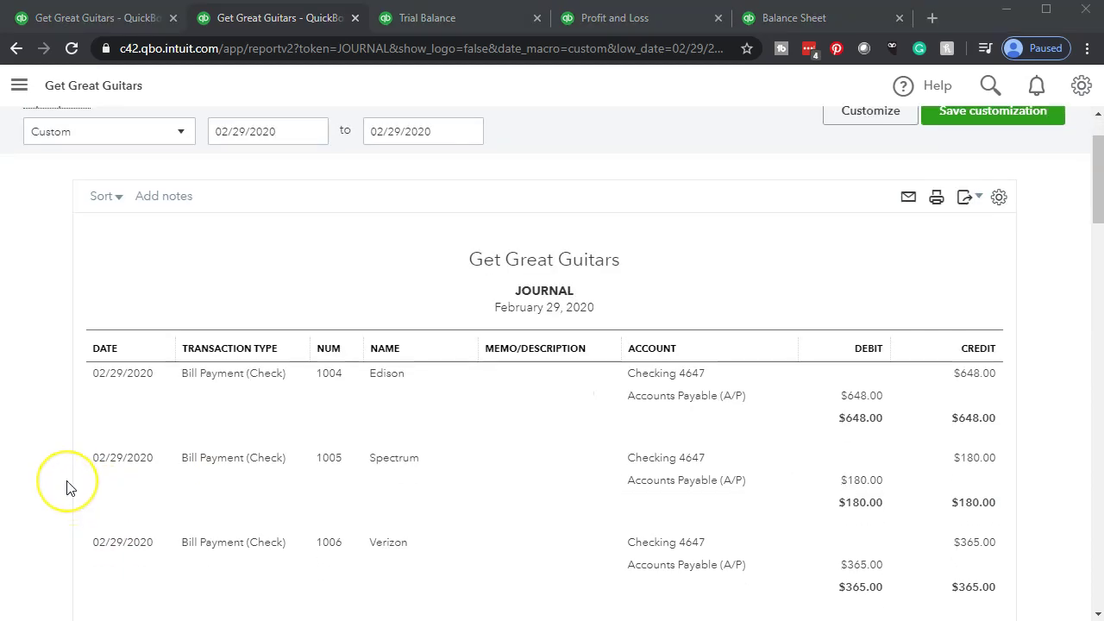
scroll(68, 487, "down", 1)
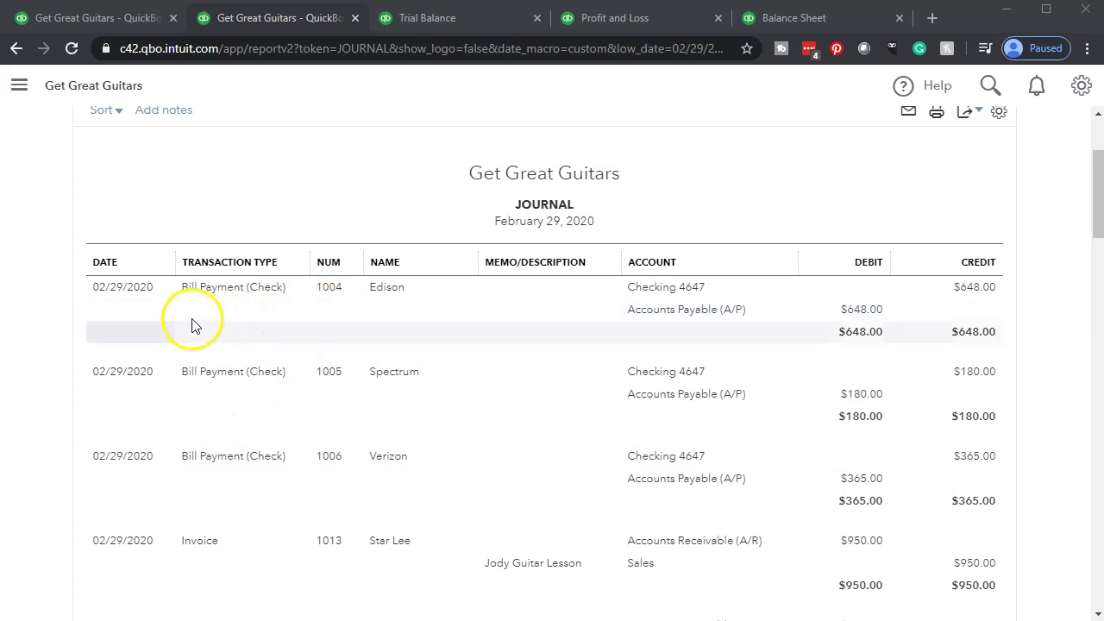
scroll(205, 368, "down", 4)
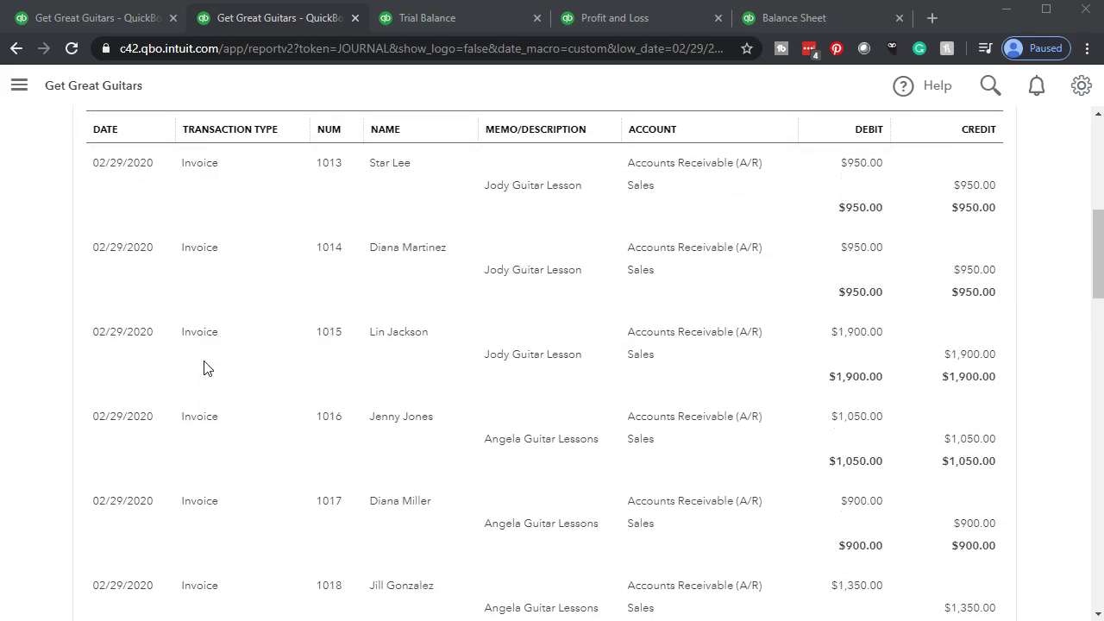
scroll(204, 369, "down", 5)
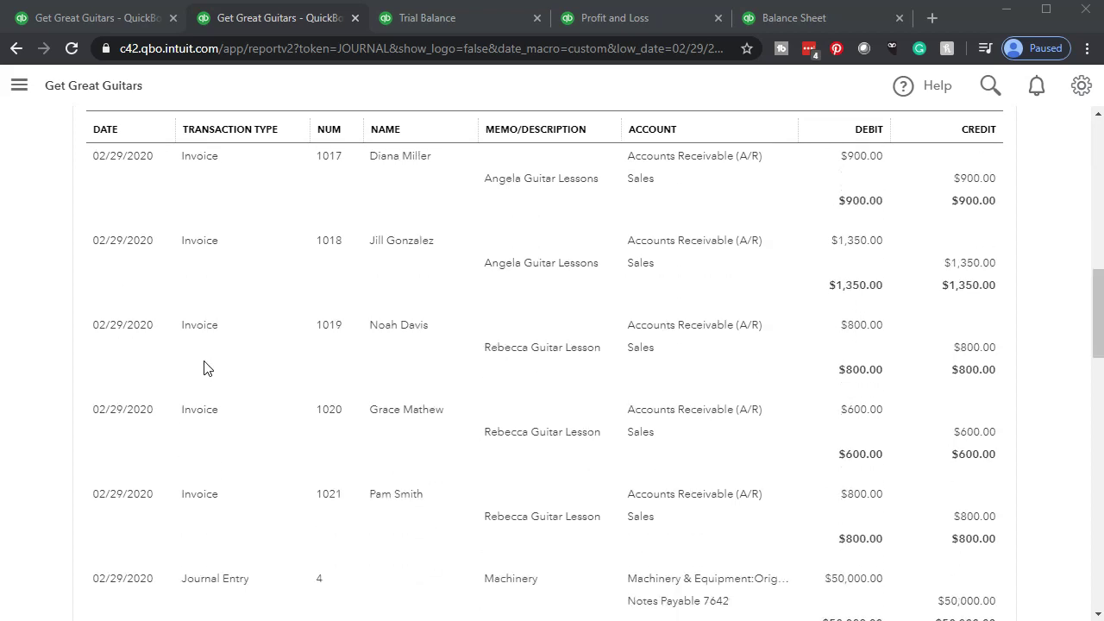
left_click(200, 421)
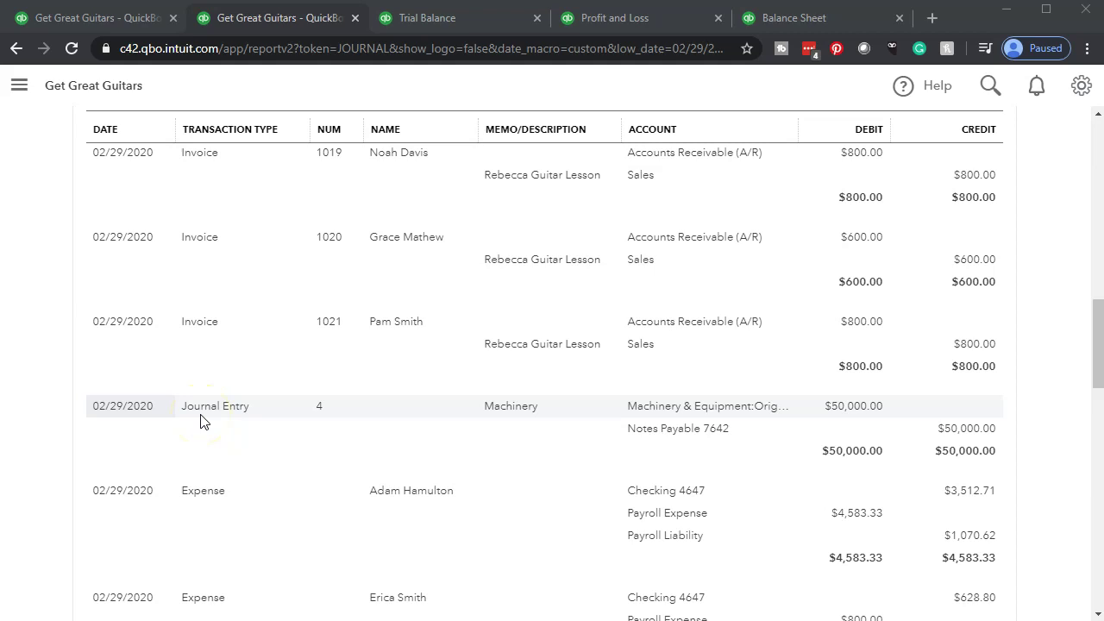
scroll(200, 421, "down", 3)
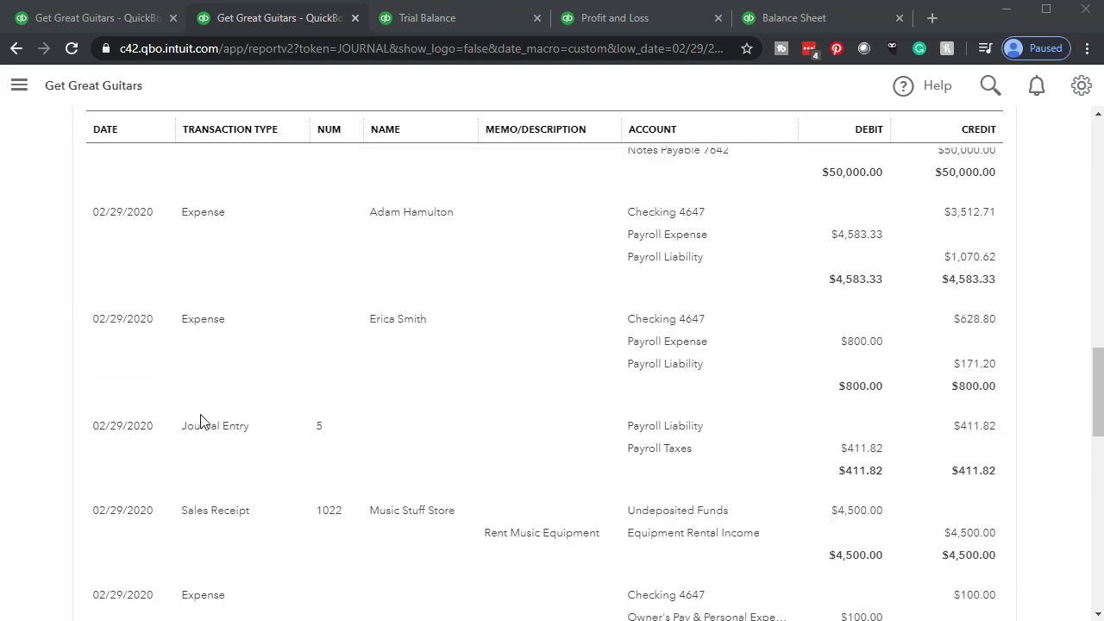
scroll(202, 388, "down", 1)
left_click(204, 367)
scroll(202, 369, "down", 3)
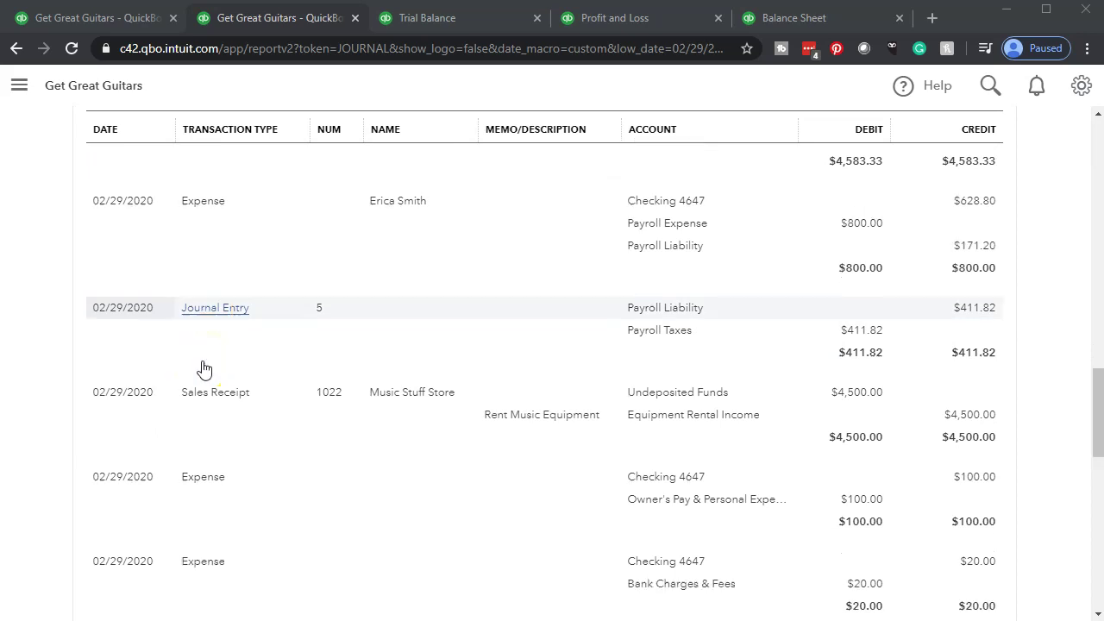
scroll(203, 368, "down", 1)
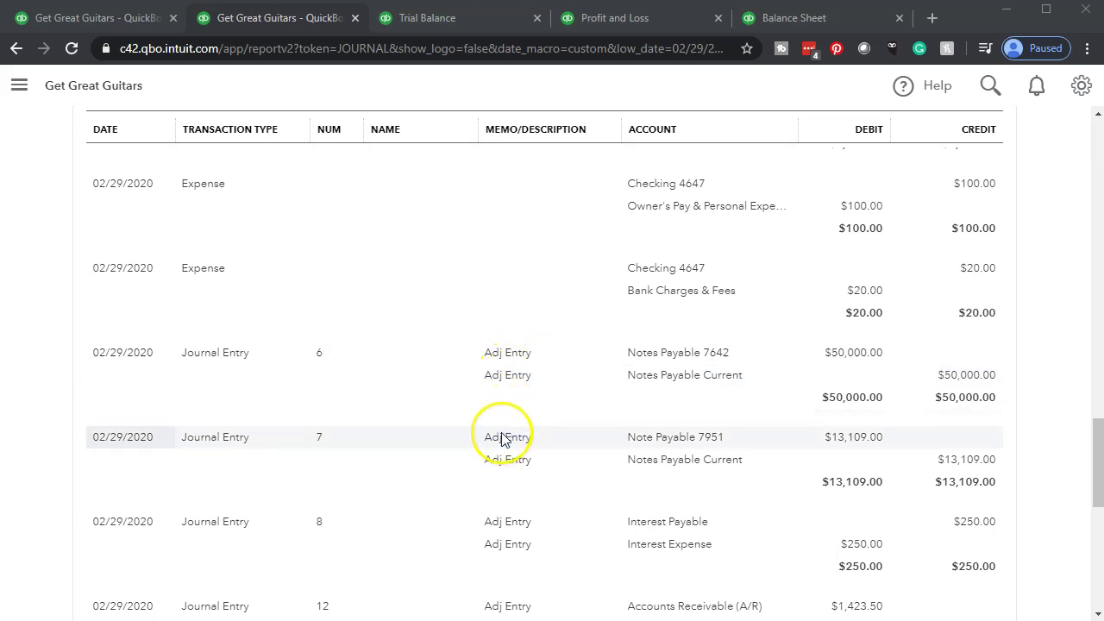
scroll(506, 405, "down", 1)
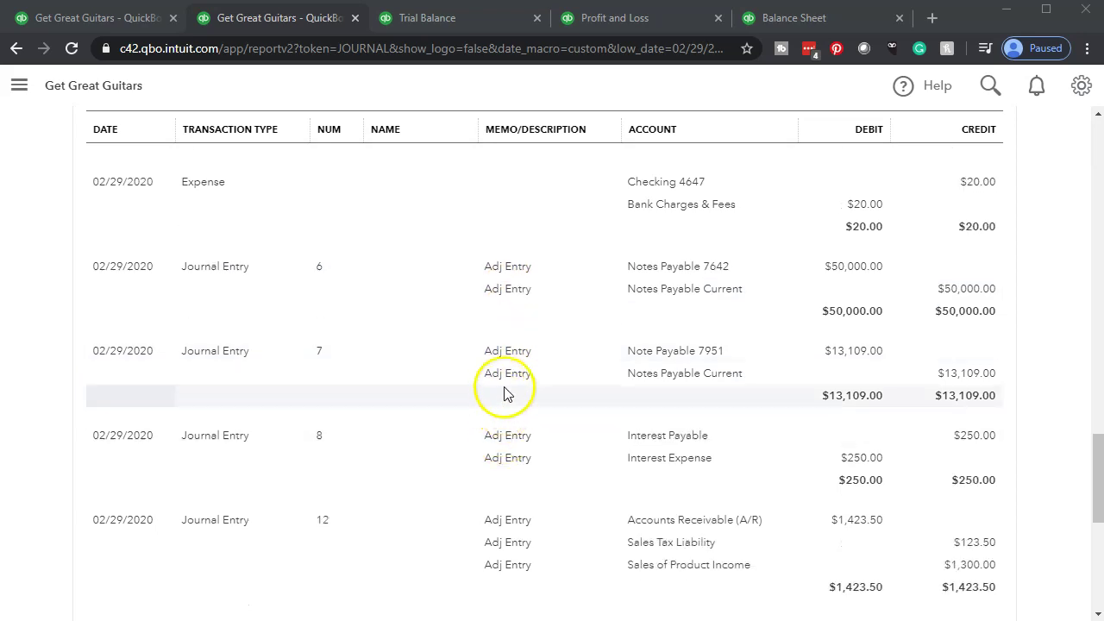
scroll(507, 445, "down", 1)
left_click(513, 433)
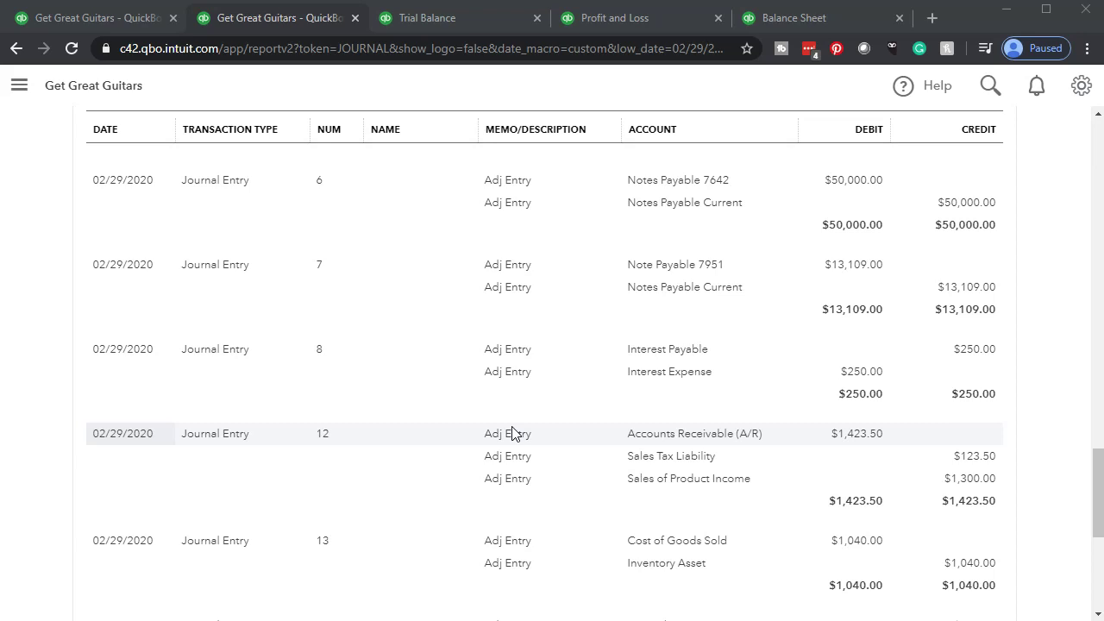
scroll(383, 436, "up", 2)
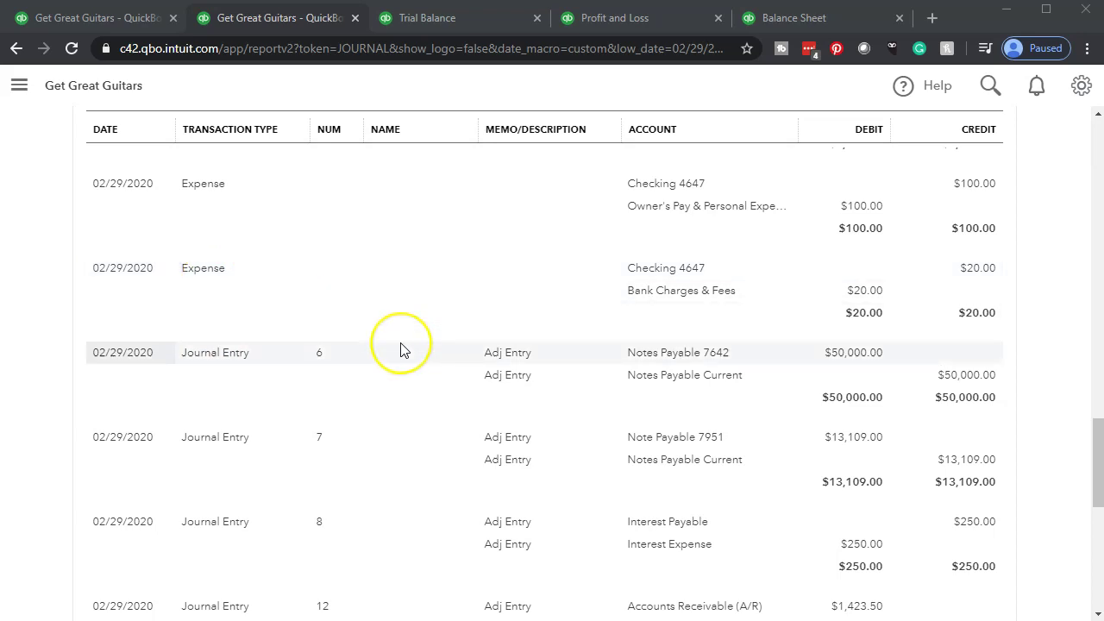
scroll(403, 347, "up", 10)
scroll(402, 348, "up", 5)
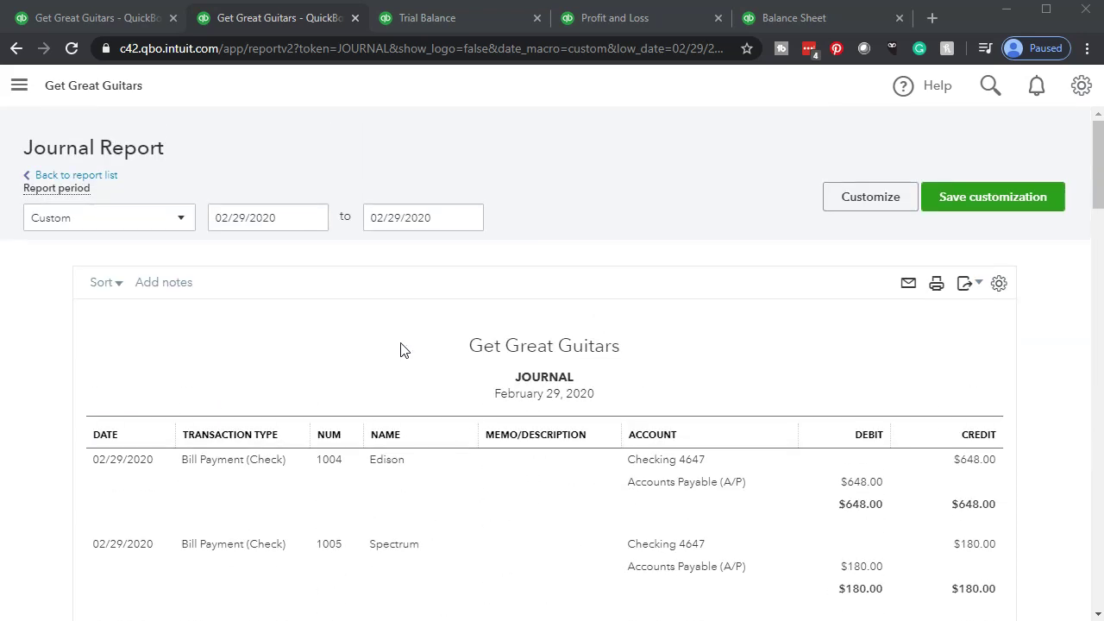
- Customize the Journal report with a Transaction Type filter set to Journal Entry, and run the report
left_click(824, 204)
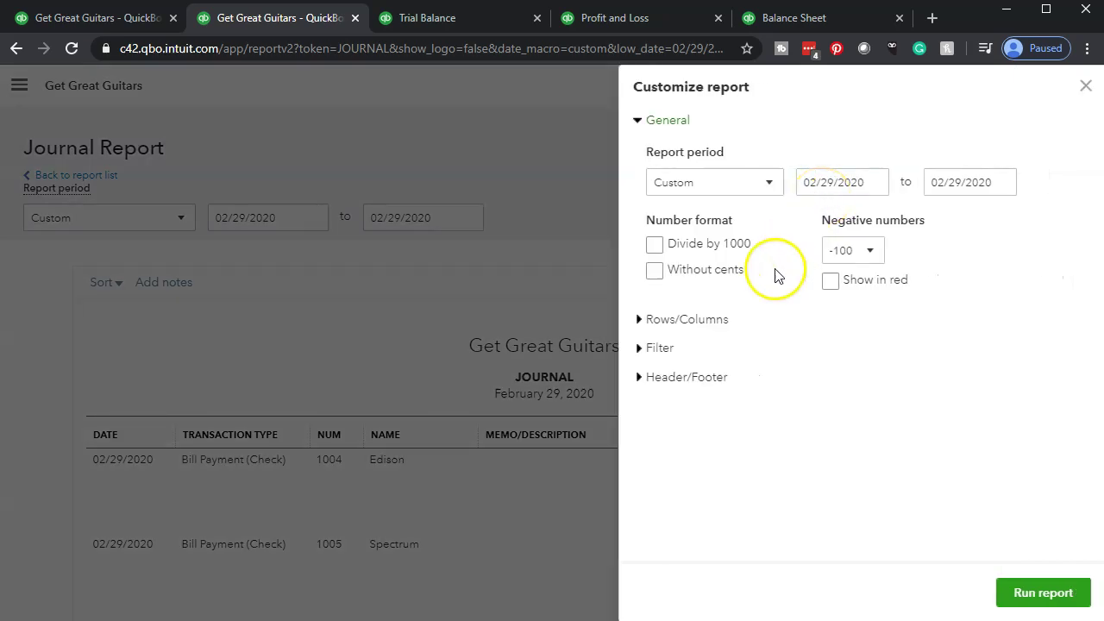
left_click(649, 354)
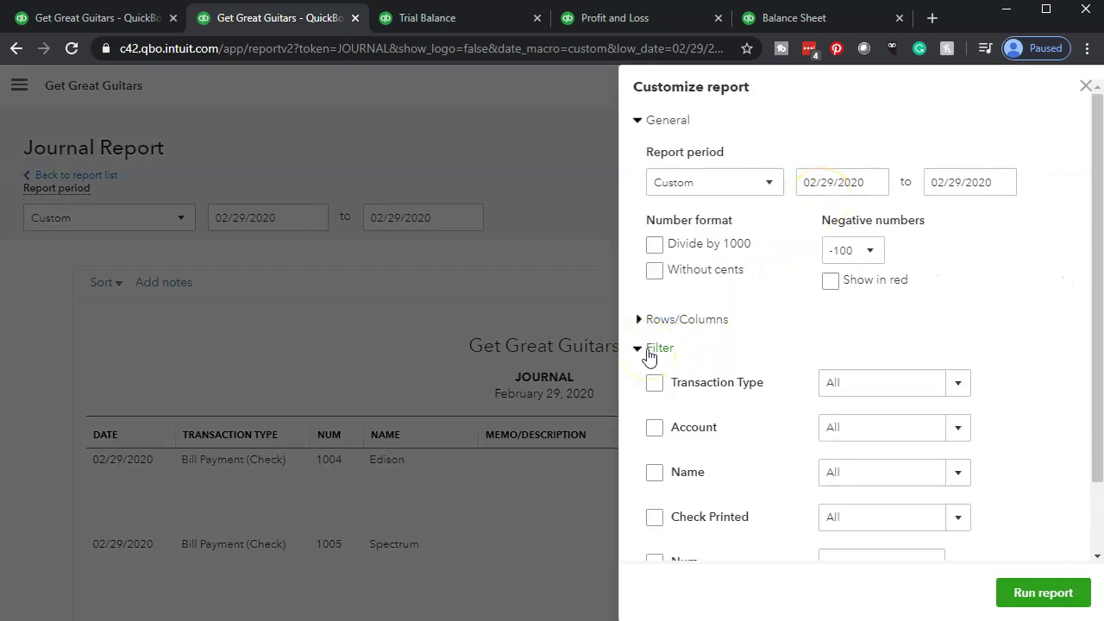
scroll(650, 356, "down", 1)
left_click(654, 302)
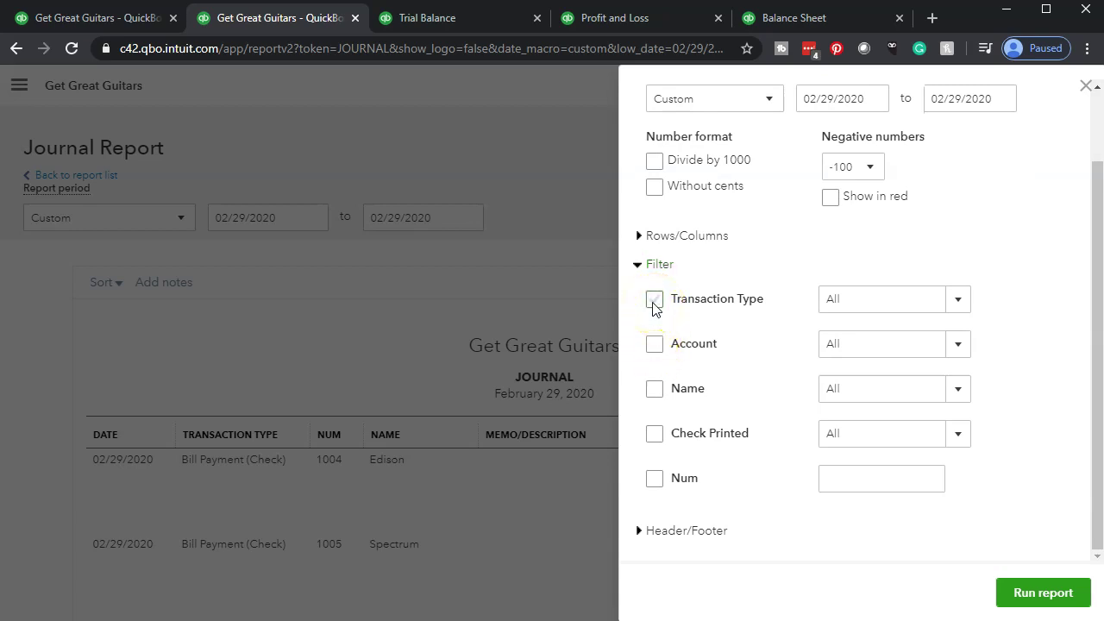
left_click(956, 305)
scroll(970, 445, "down", 1)
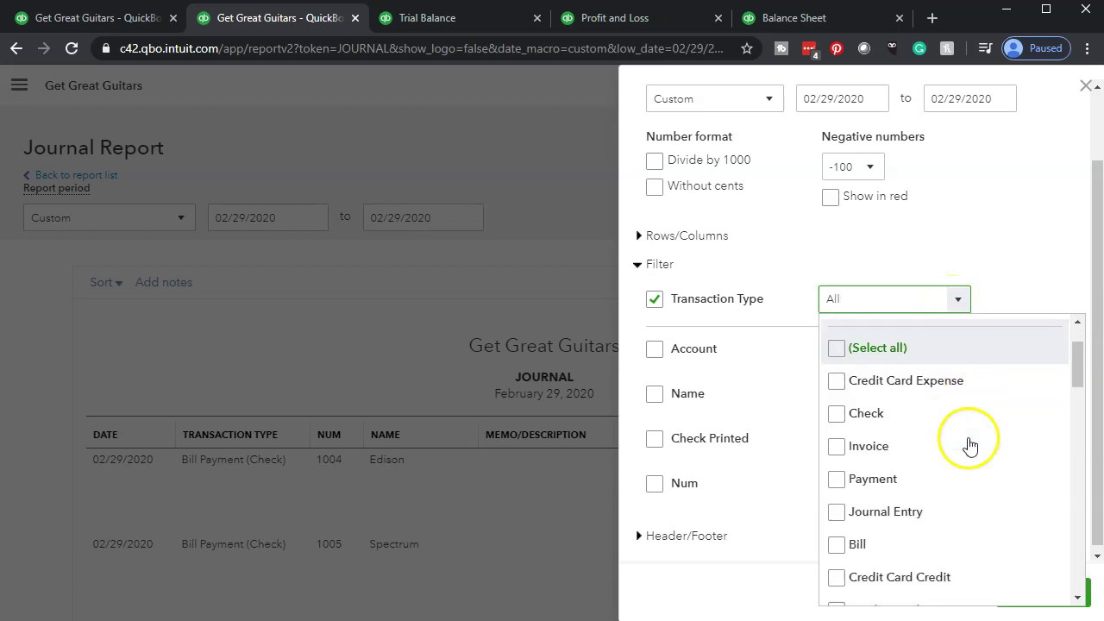
left_click(837, 513)
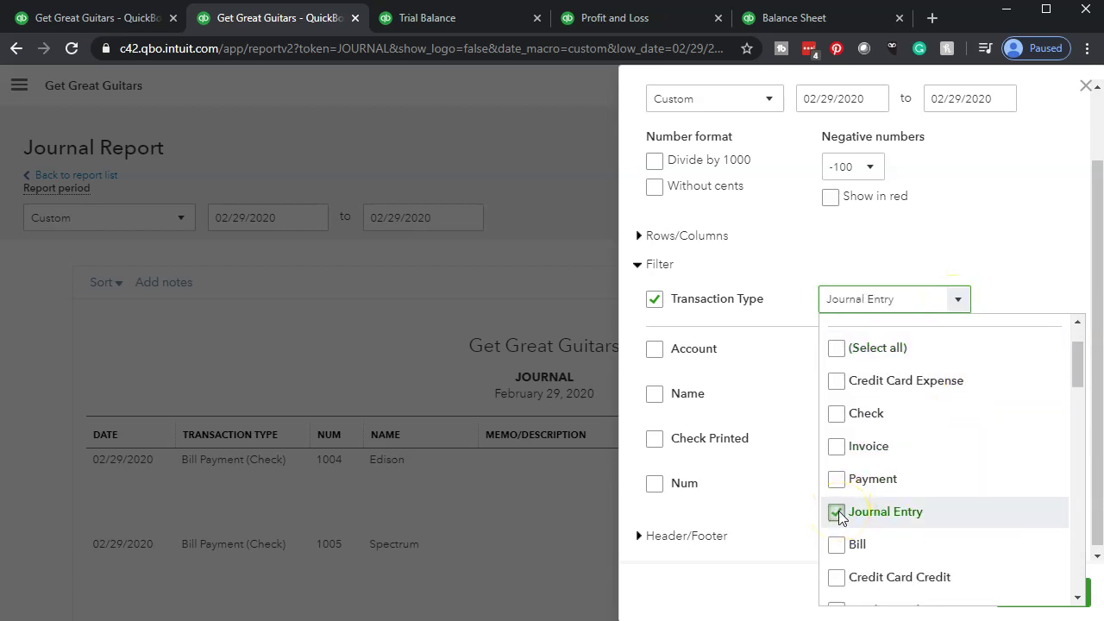
left_click(1013, 236)
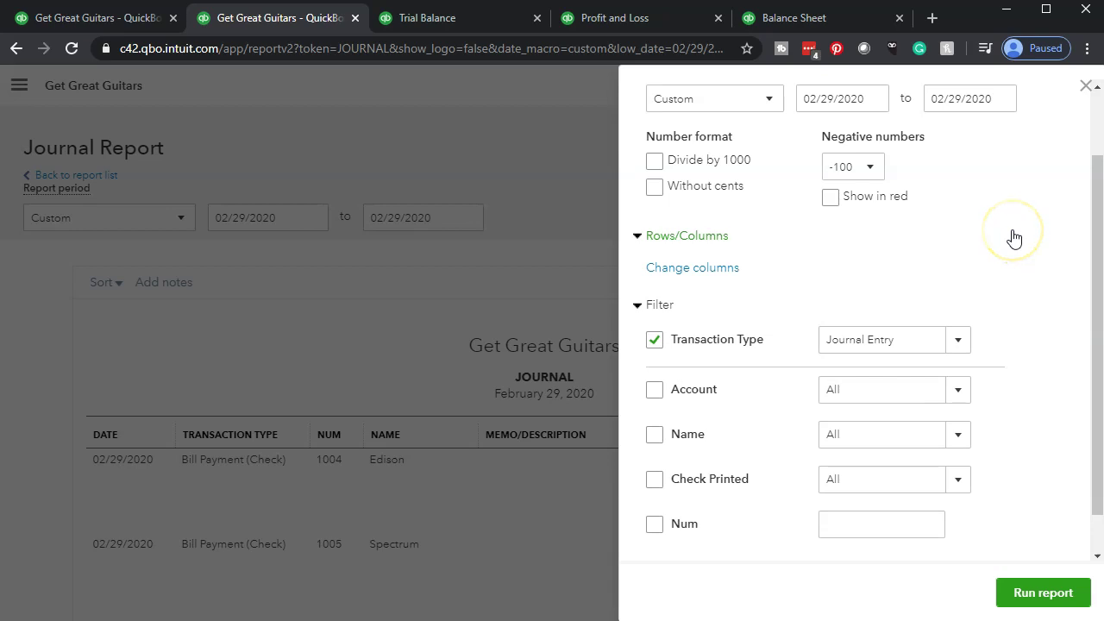
left_click(1044, 592)
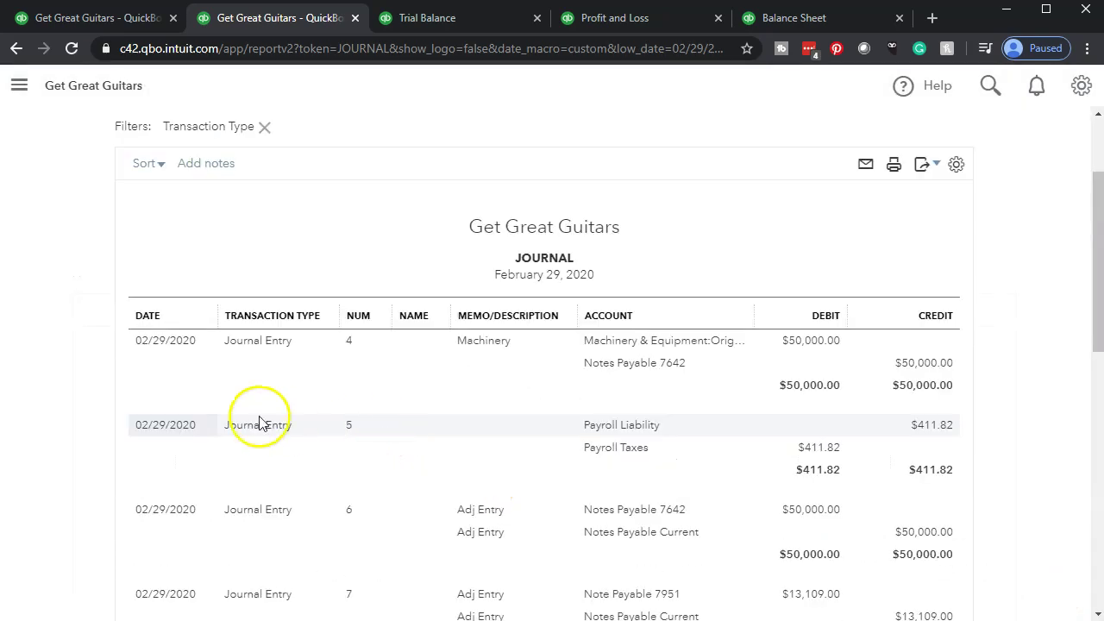
- Examine the filtered journal entries for February 29, 2020, checking the accounts, debits and credits of each adjusting entry
scroll(253, 354, "down", 5)
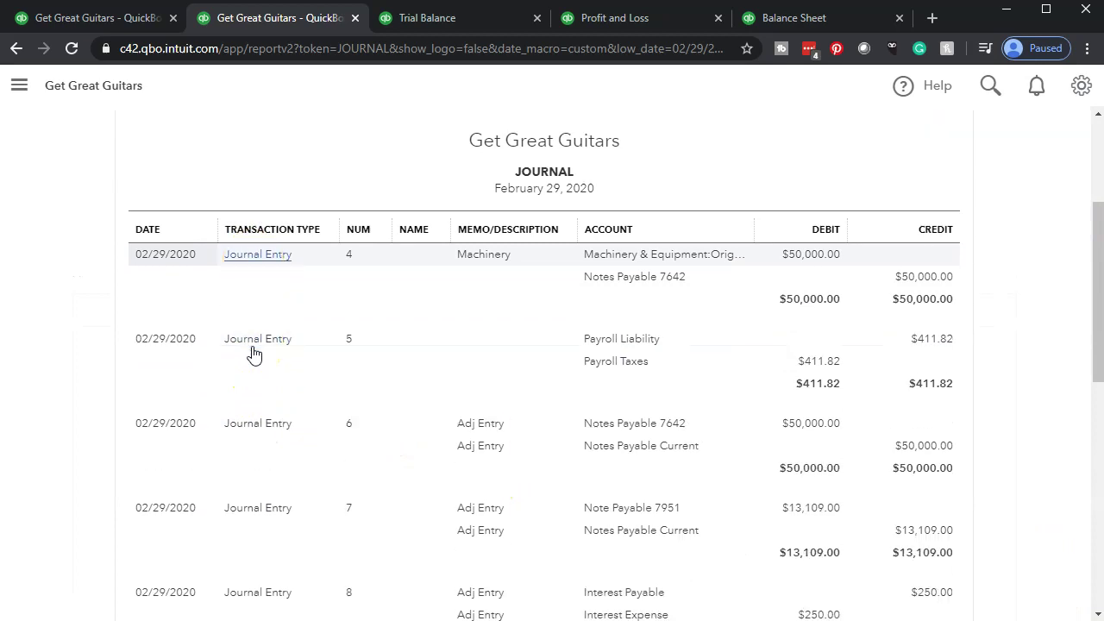
scroll(253, 354, "down", 3)
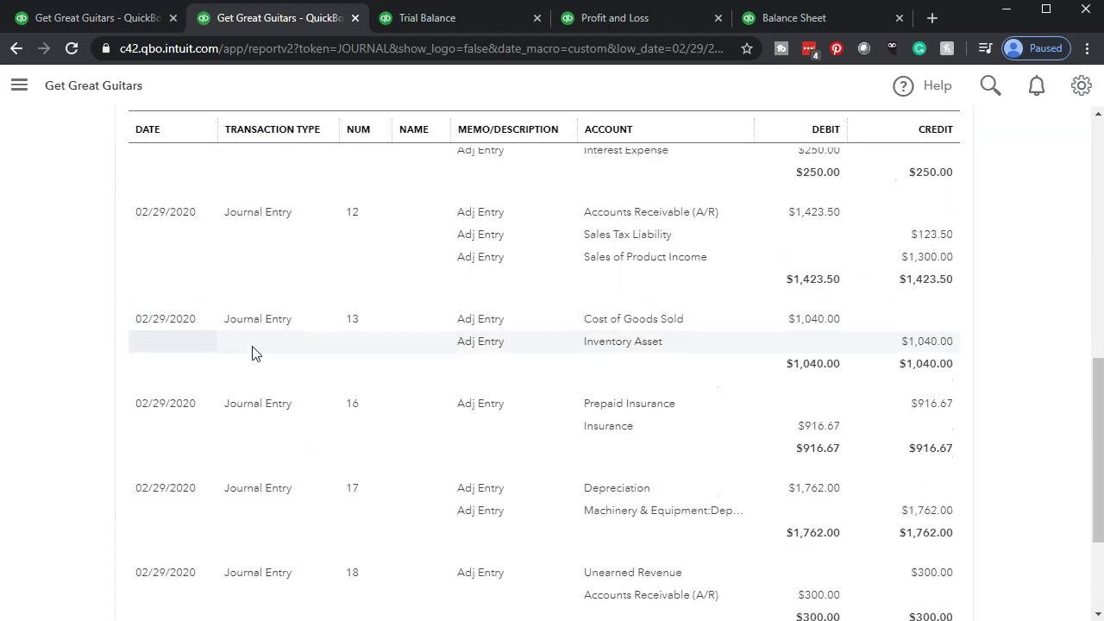
scroll(253, 354, "up", 9)
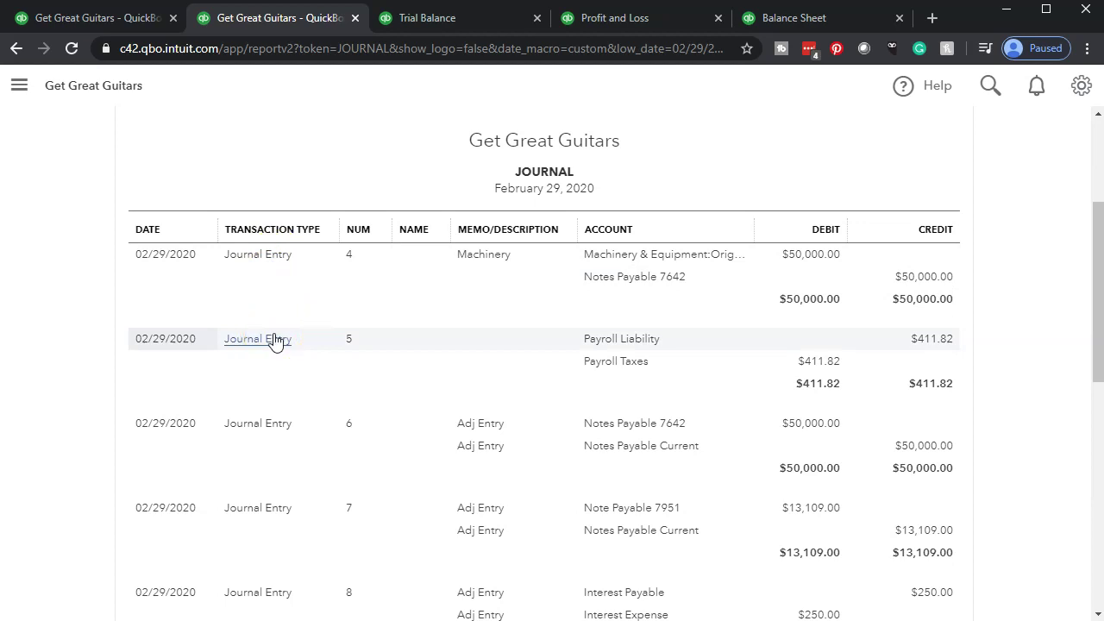
scroll(62, 614, "up", 3)
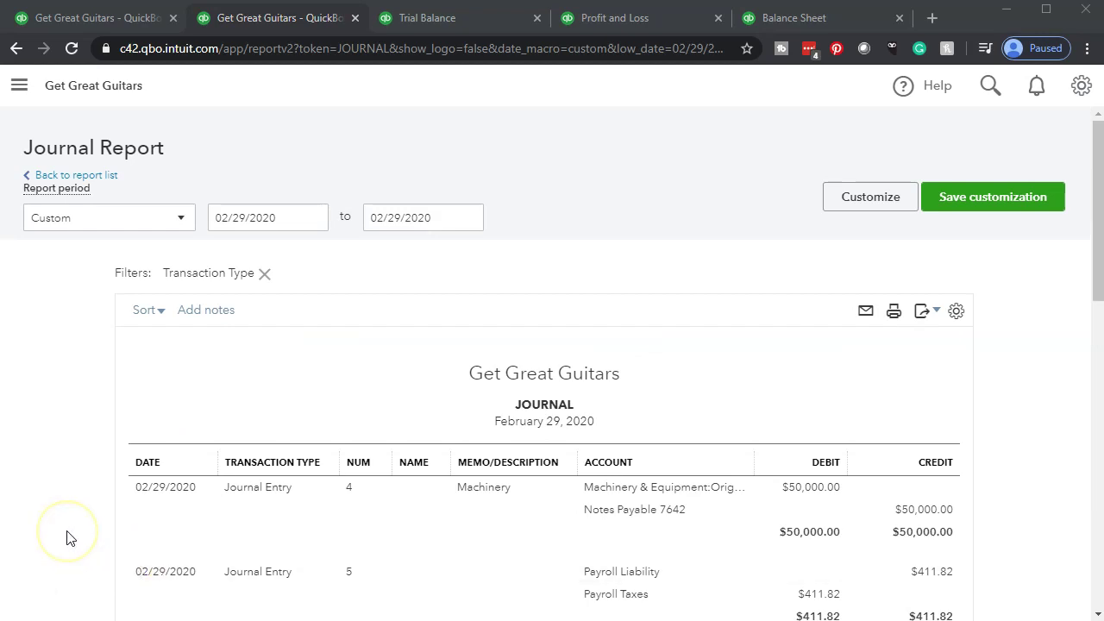
scroll(71, 539, "down", 1)
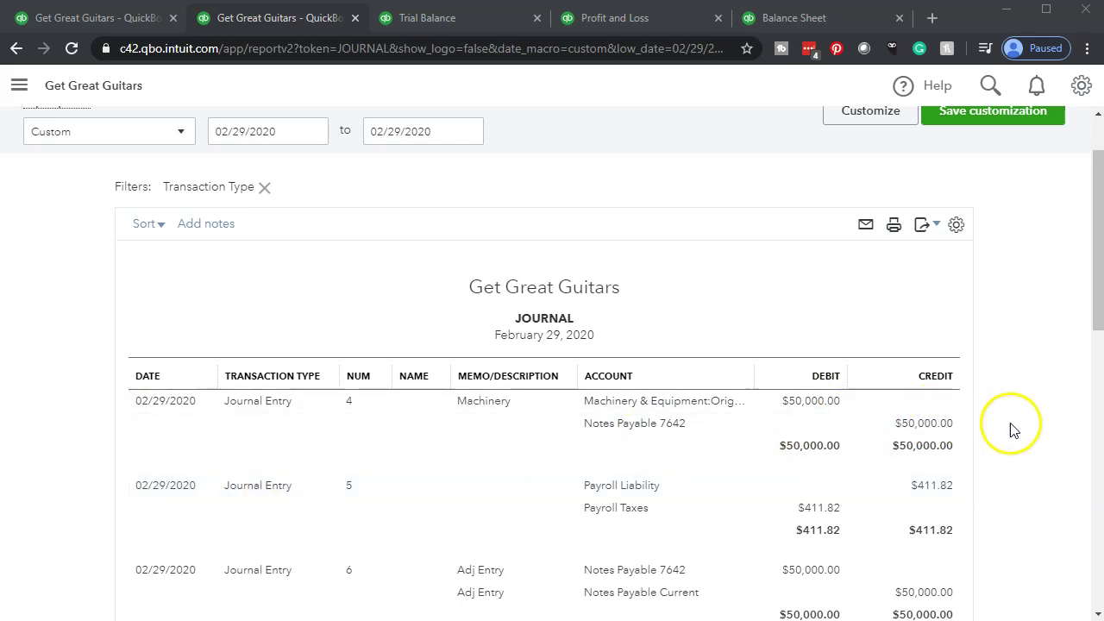
scroll(1038, 441, "up", 1)
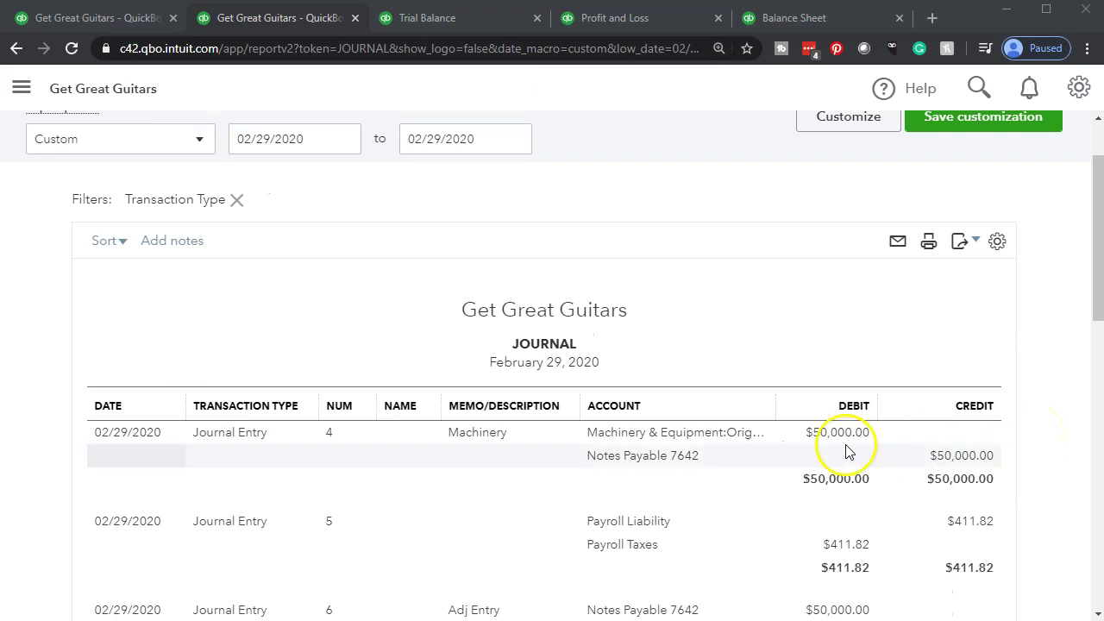
scroll(572, 429, "down", 4)
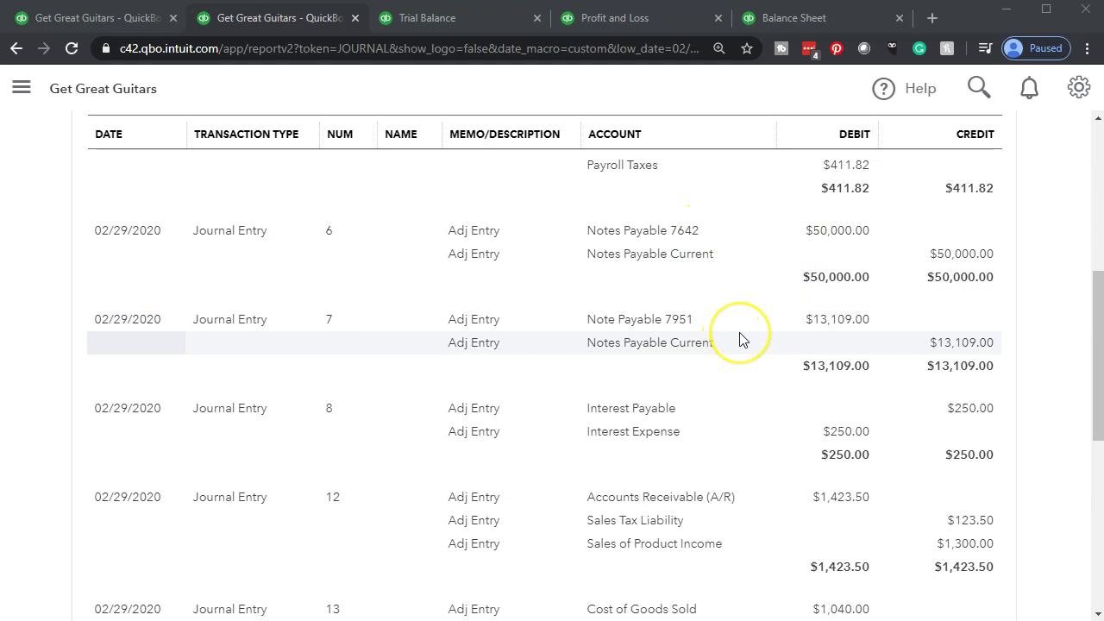
scroll(737, 338, "down", 1)
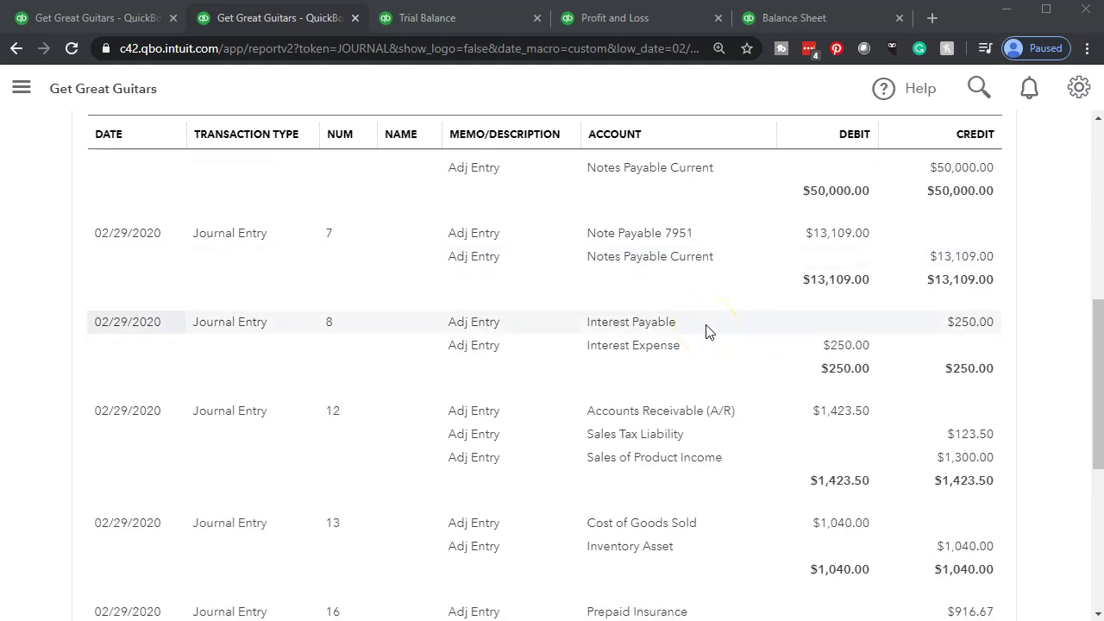
scroll(706, 332, "down", 1)
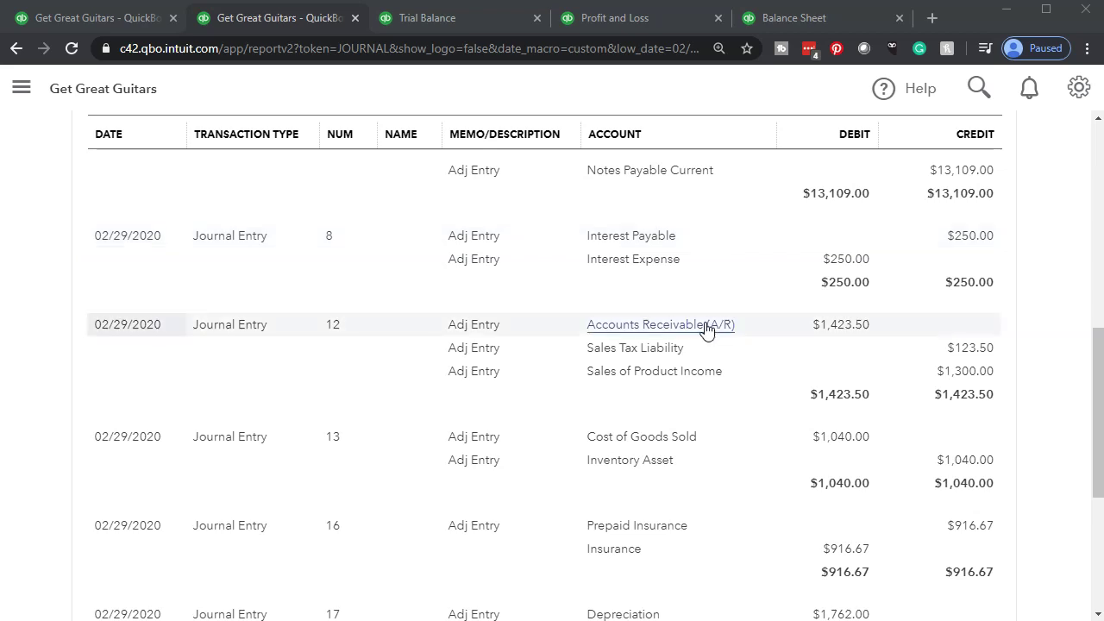
scroll(705, 328, "down", 2)
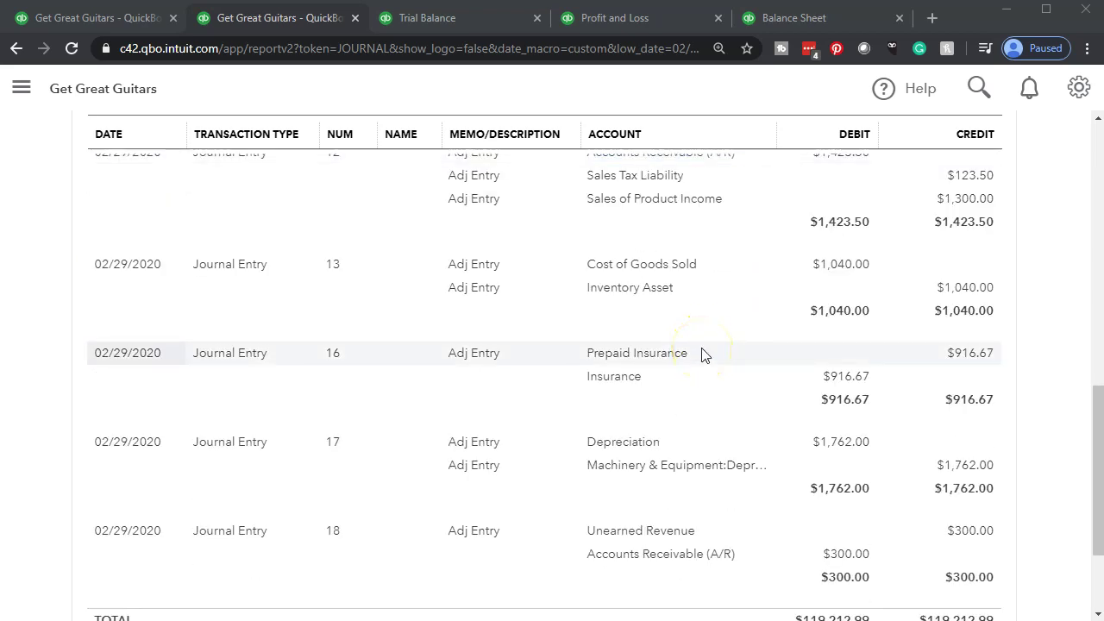
scroll(703, 375, "down", 1)
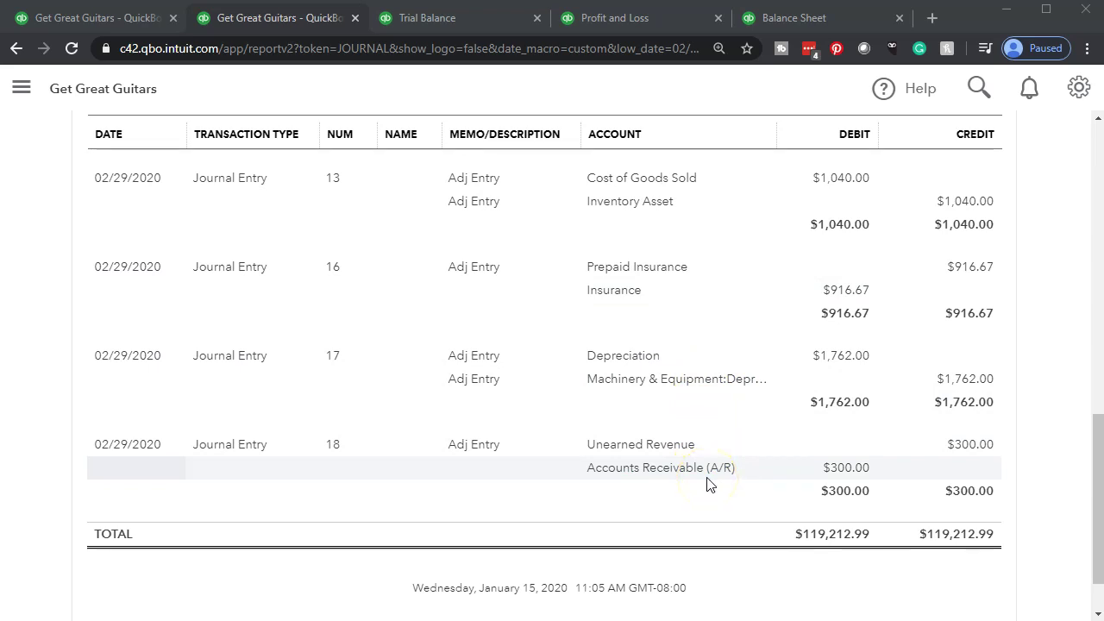
scroll(707, 484, "up", 10)
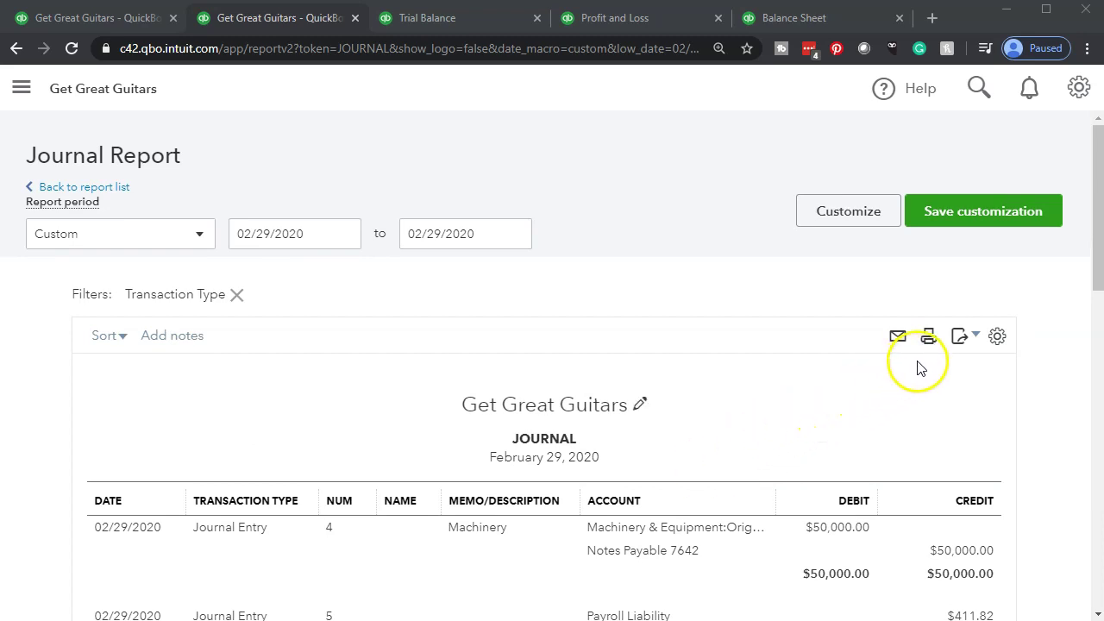
- Export the February 29, 2020 Journal report to Excel and open the downloaded workbook
left_click(970, 338)
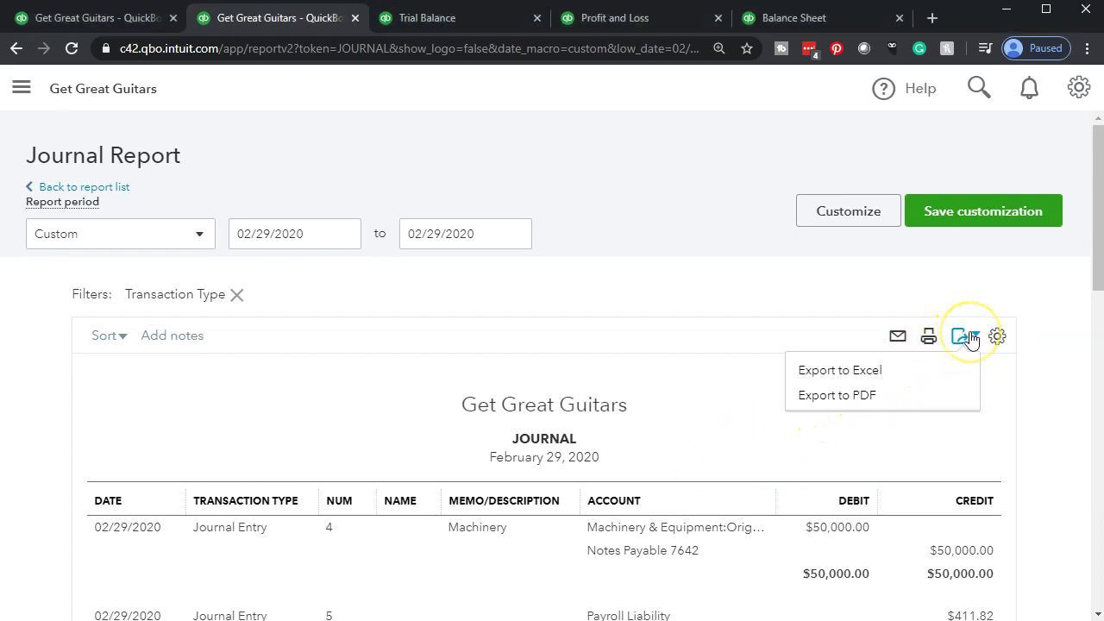
left_click(900, 371)
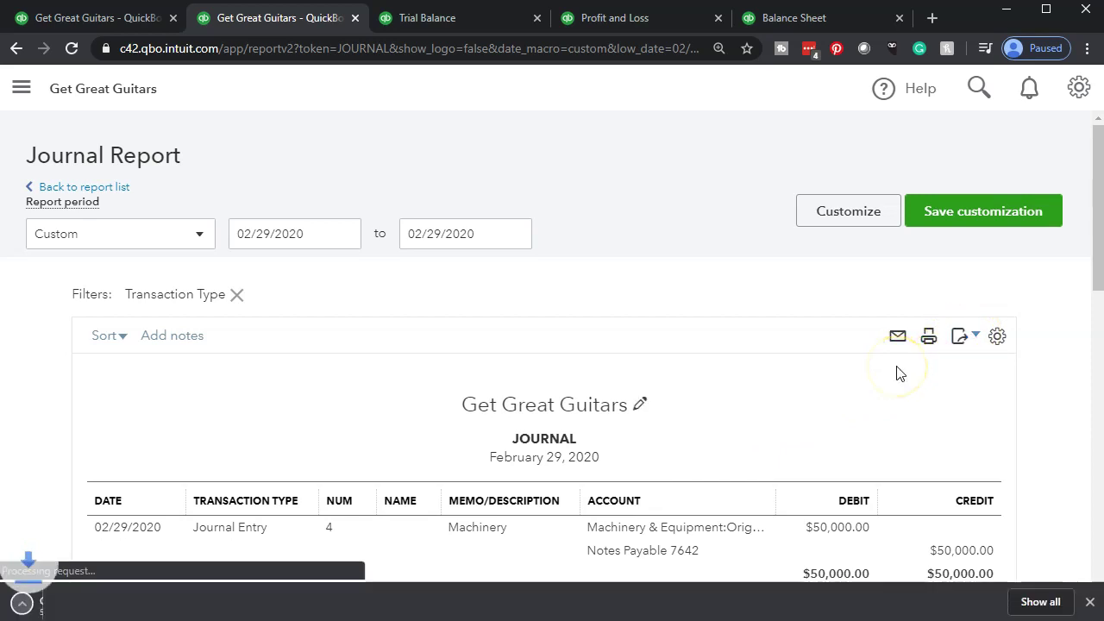
left_click(121, 601)
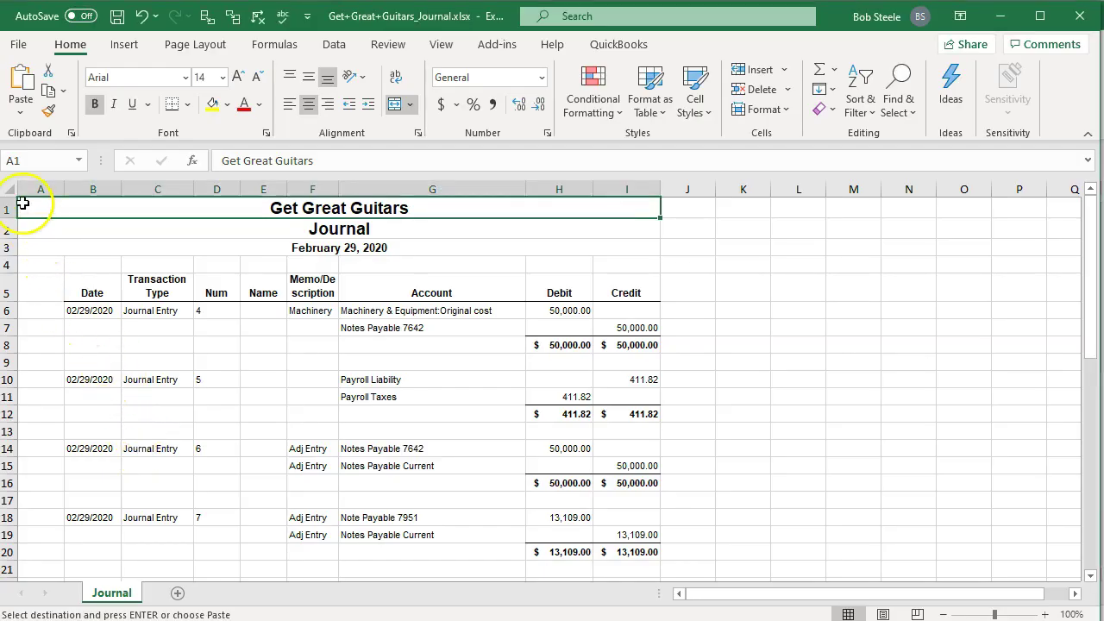
- Copy the entire Journal worksheet from the exported workbook and get its window out of the way
left_click(9, 187)
right_click(217, 377)
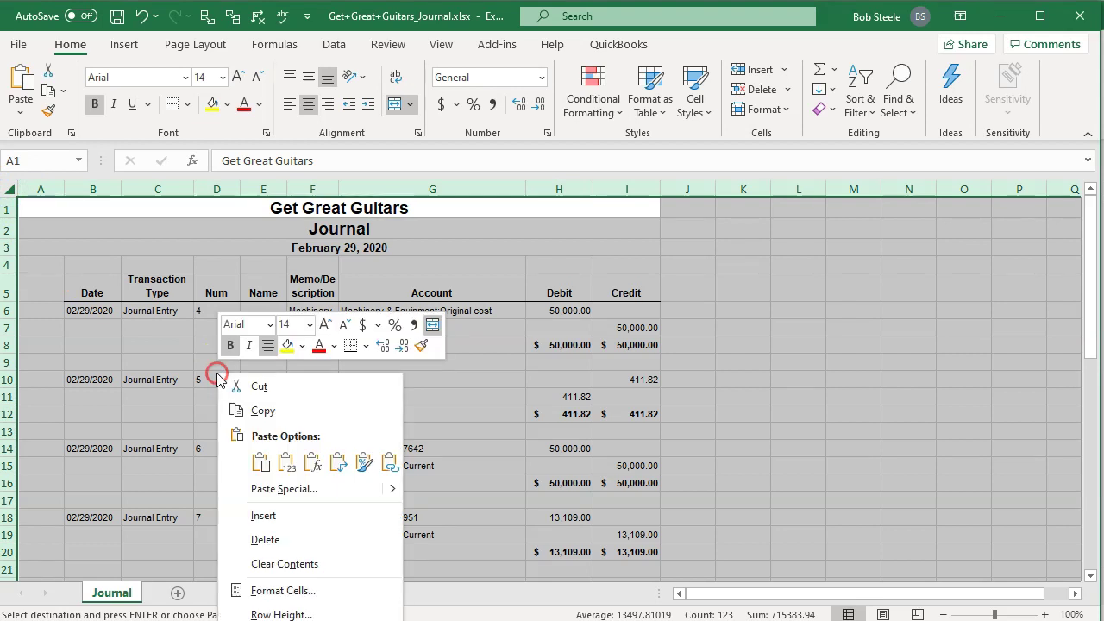
left_click(263, 410)
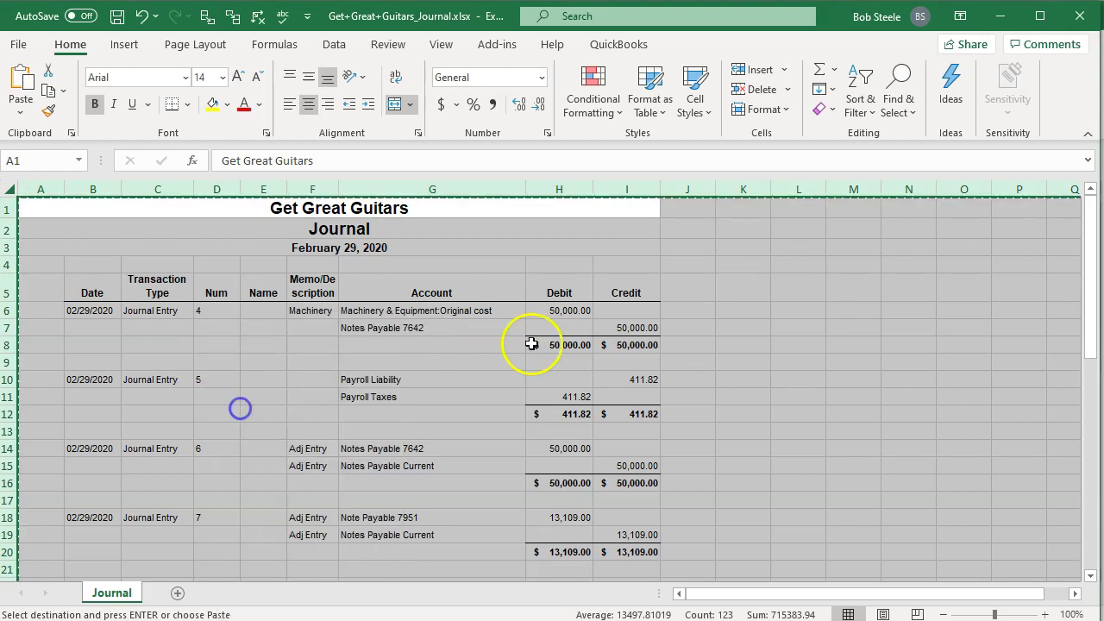
left_click(1003, 26)
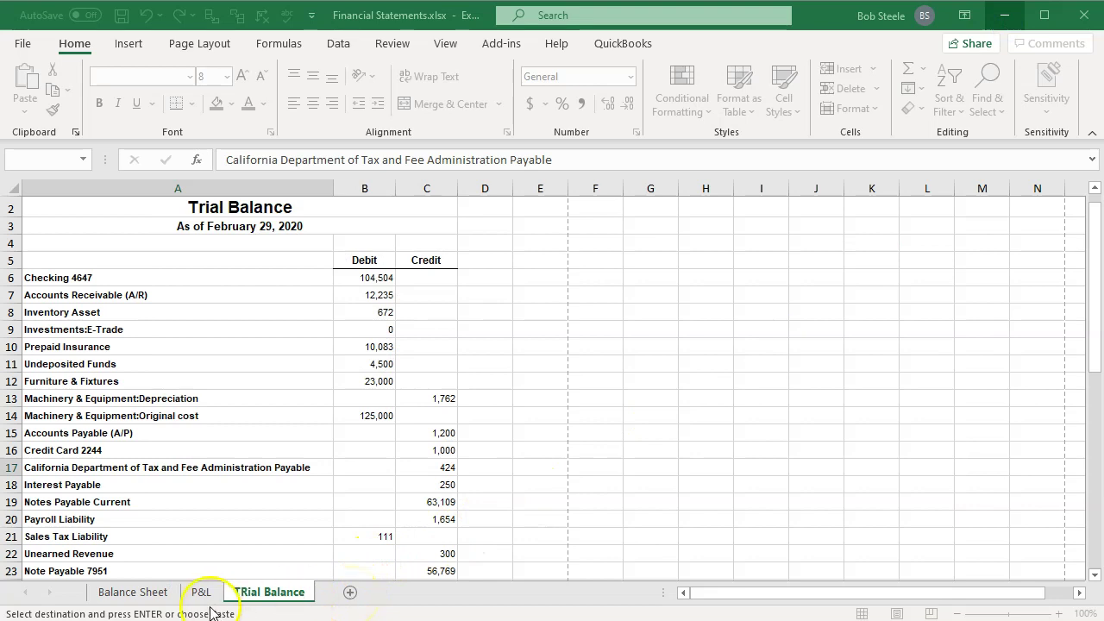
- Add a new worksheet after TRial Balance in the Financial Statements workbook and name it Journal Adj Entries
left_click(350, 592)
left_click(351, 592)
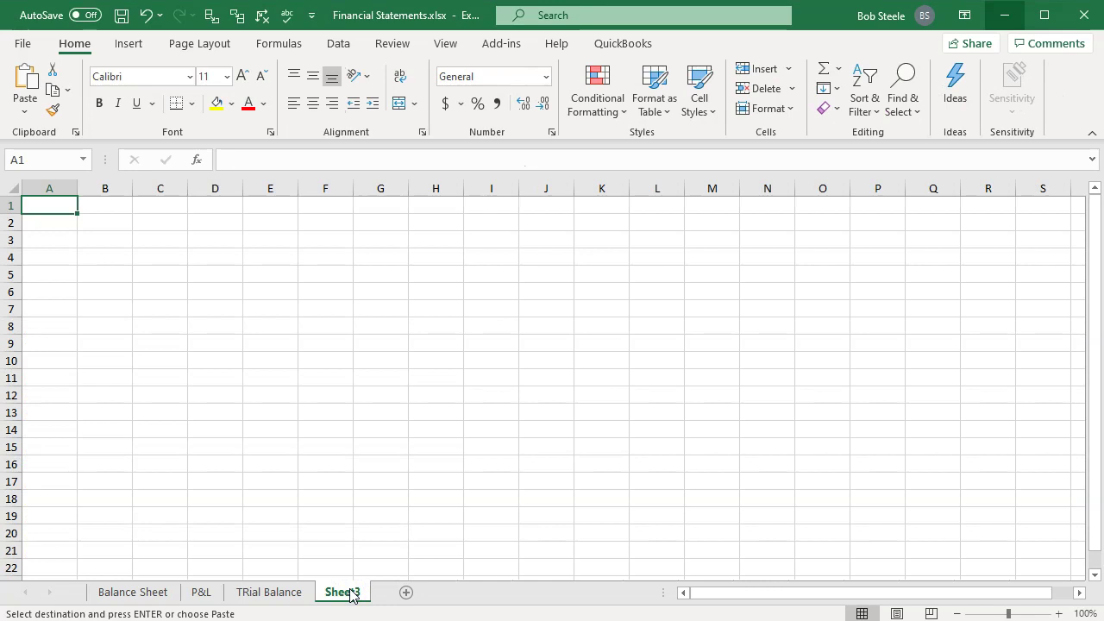
double_click(351, 592)
type("Journal Adj Ent")
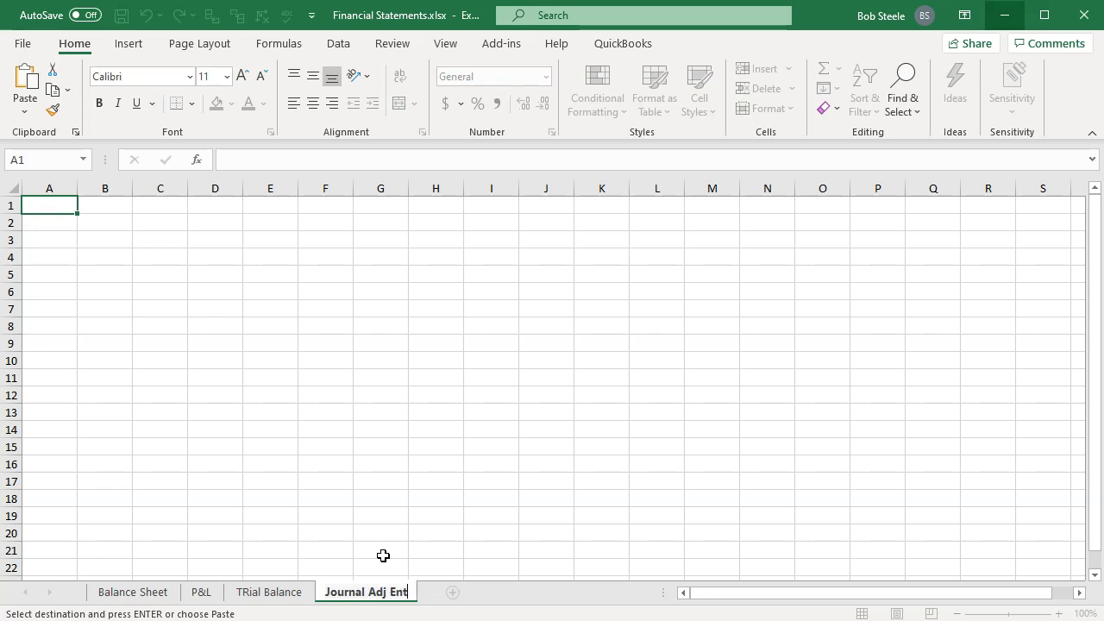
type("ries")
left_click(382, 553)
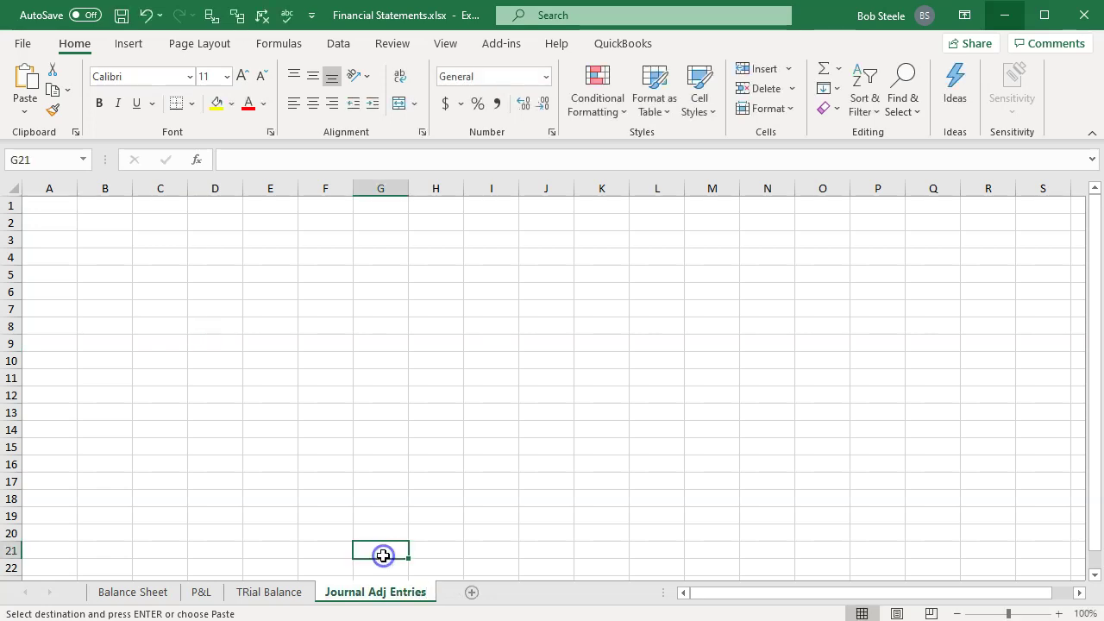
- Paste the copied journal into the Journal Adj Entries sheet starting at cell A1
left_click(45, 203)
right_click(45, 204)
left_click(91, 290)
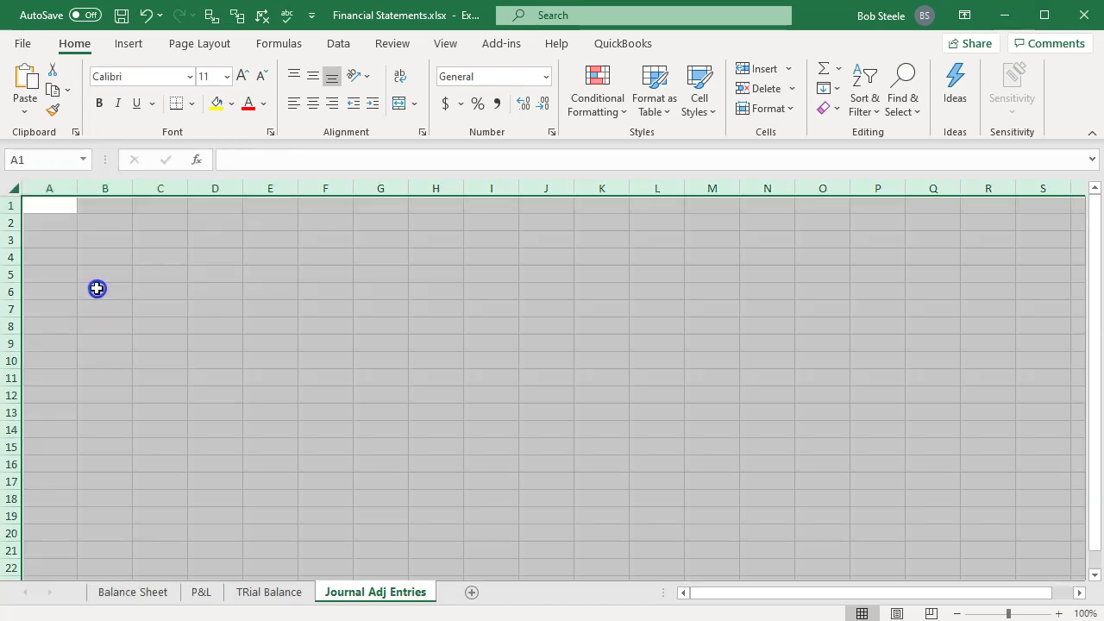
left_click(166, 344)
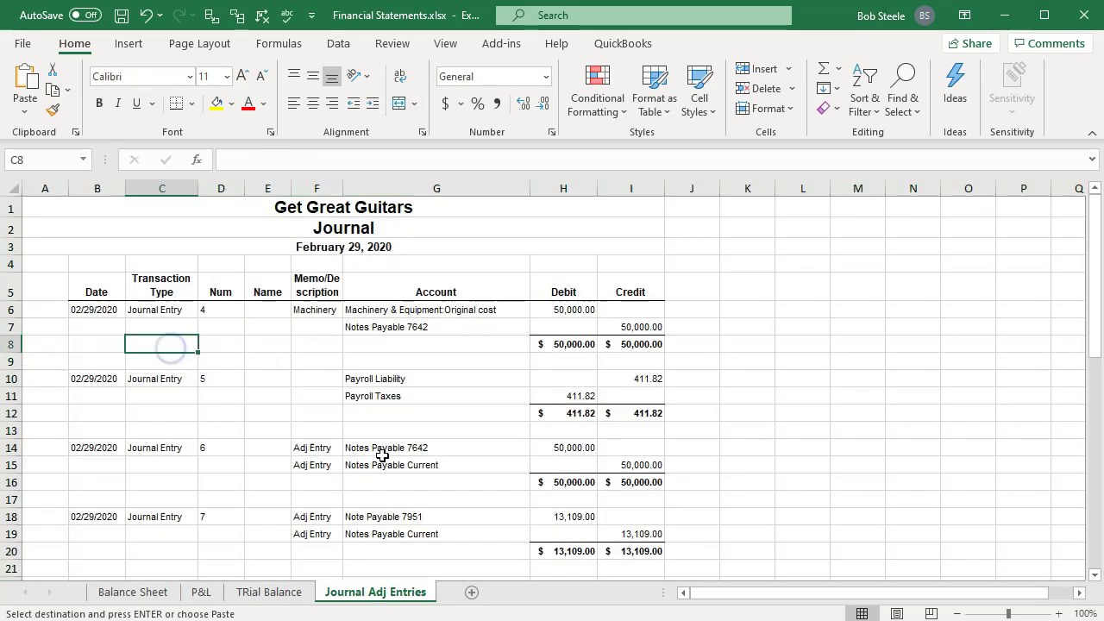
- Check how the Journal Adj Entries sheet splits across printed pages and set its page orientation to landscape
left_click(898, 614)
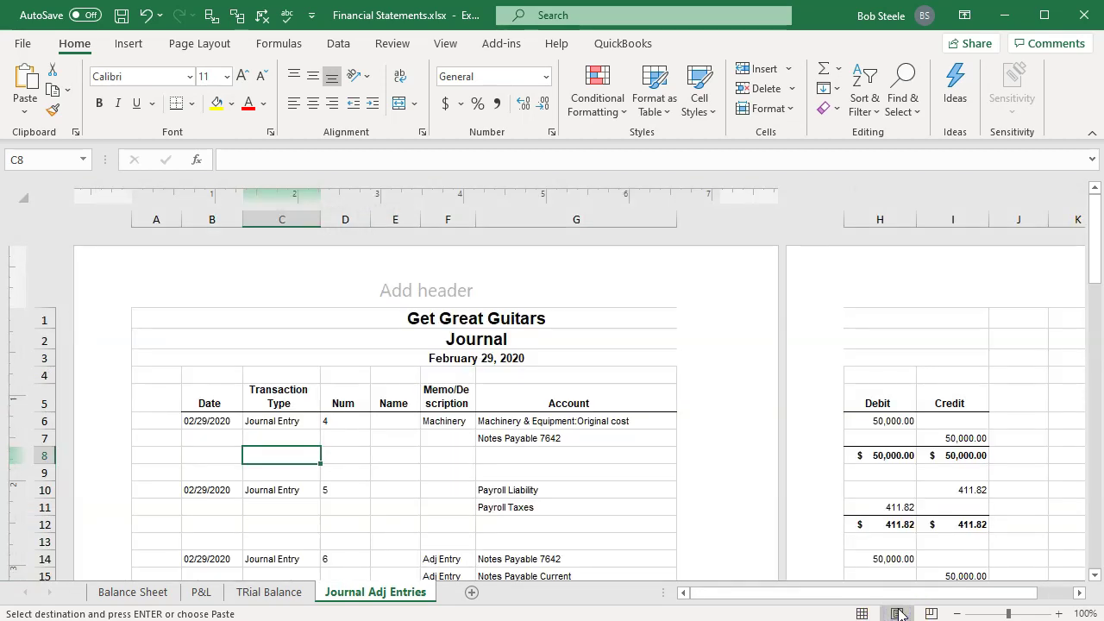
left_click(863, 613)
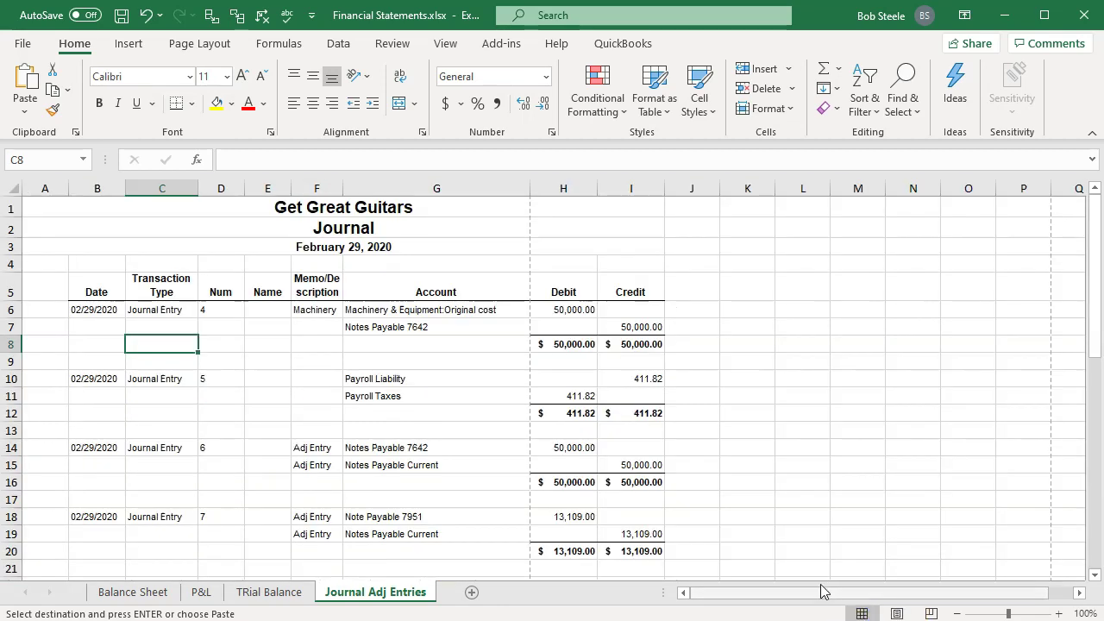
left_click(206, 48)
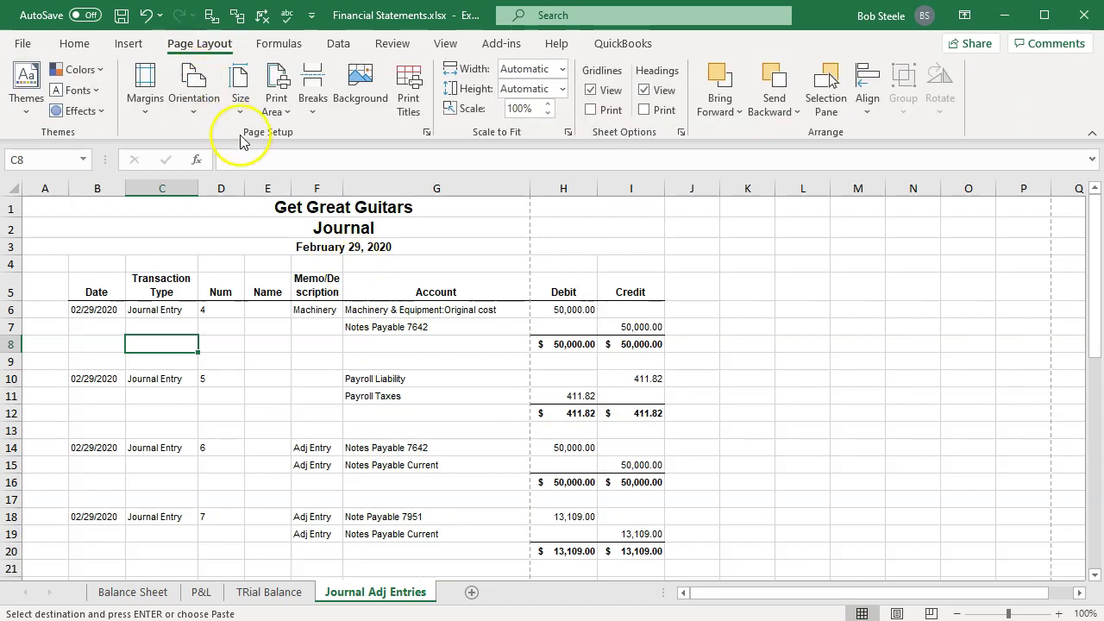
left_click(195, 97)
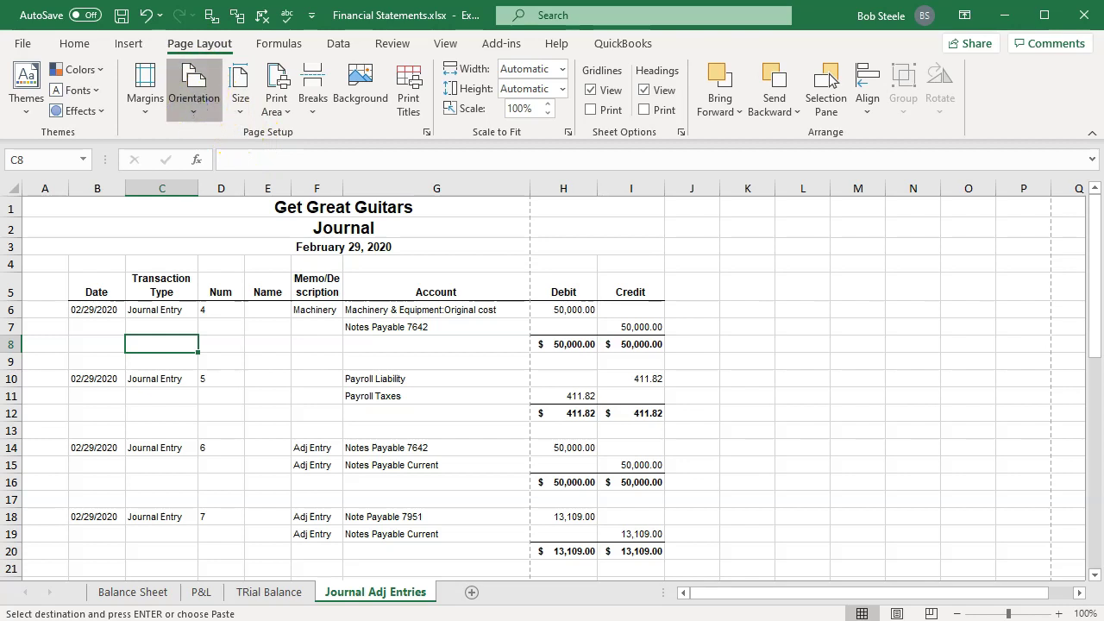
left_click(213, 191)
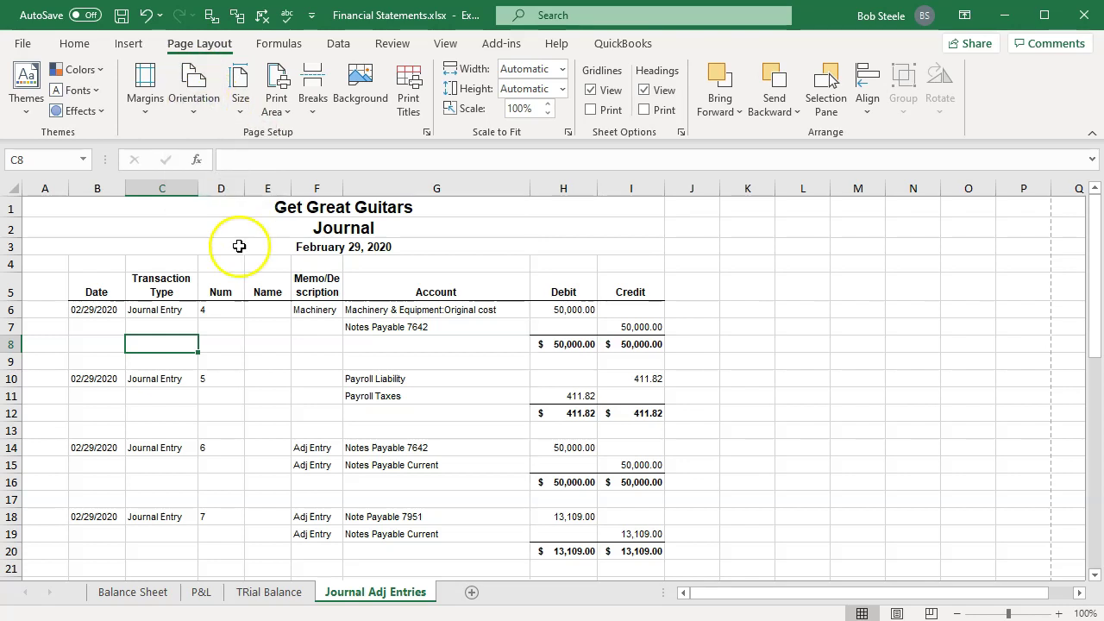
- Delete rows 6 to 13, the journal entries numbered 4 and 5 that are not marked Adj Entry
left_click(315, 449)
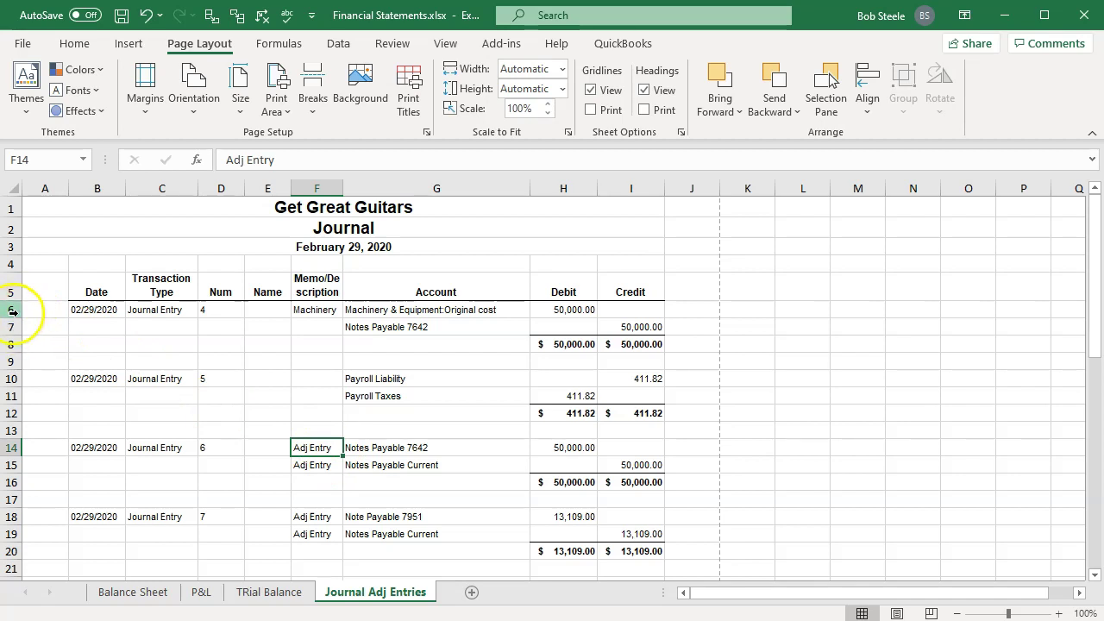
left_click_drag(12, 310, 12, 434)
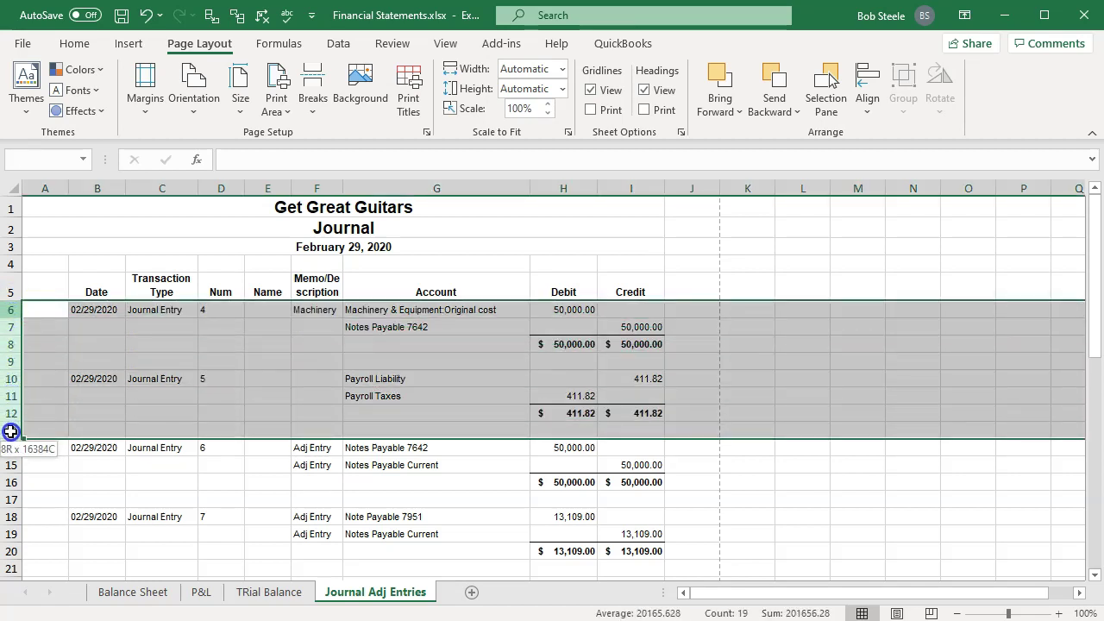
right_click(160, 396)
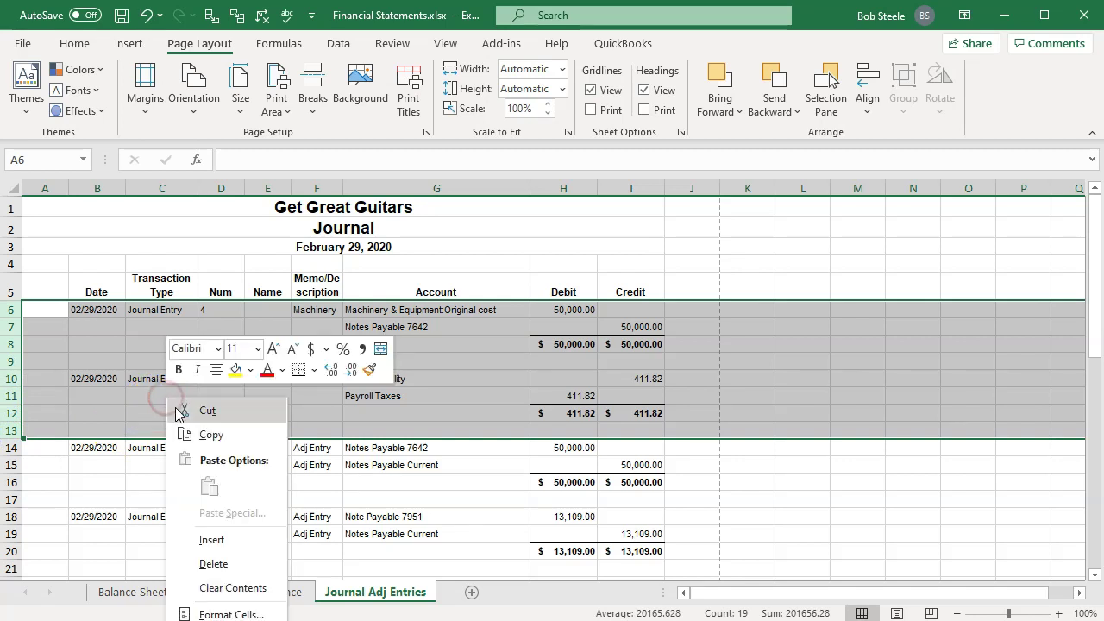
left_click(227, 563)
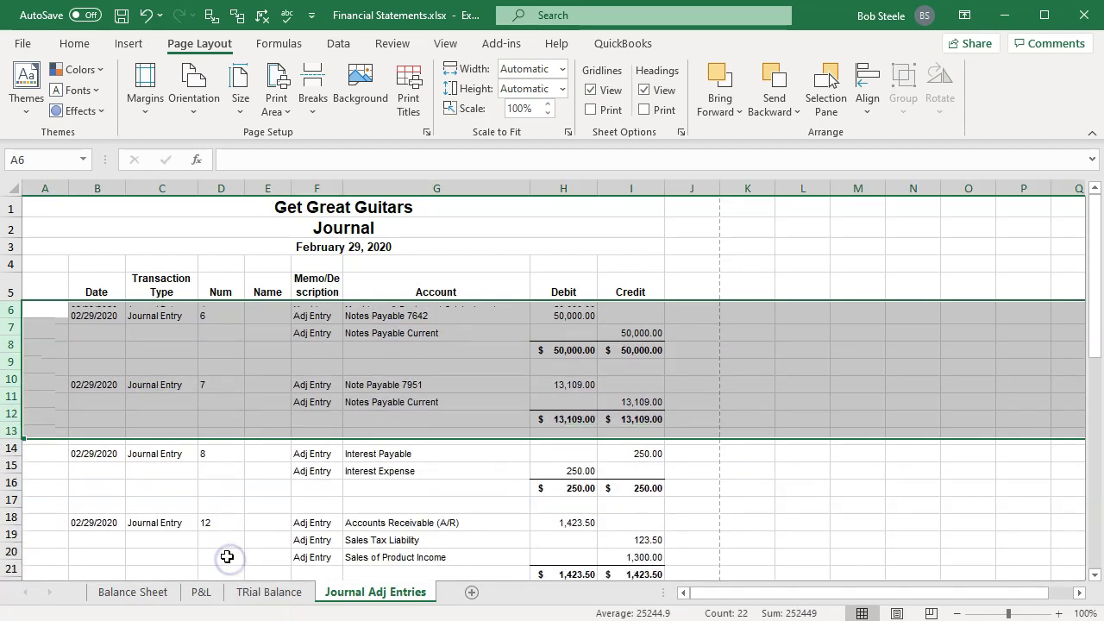
left_click(201, 421)
- Review the remaining adjusting entries, save the Financial Statements workbook, and return to the Journal report in QuickBooks Online
scroll(224, 425, "down", 6)
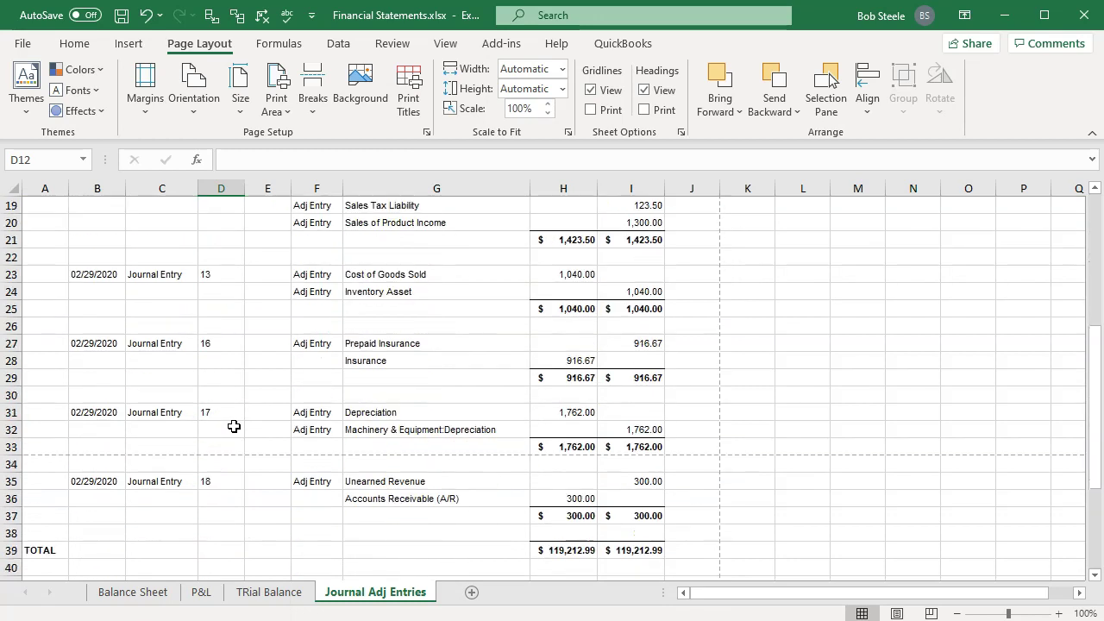
scroll(233, 426, "up", 4)
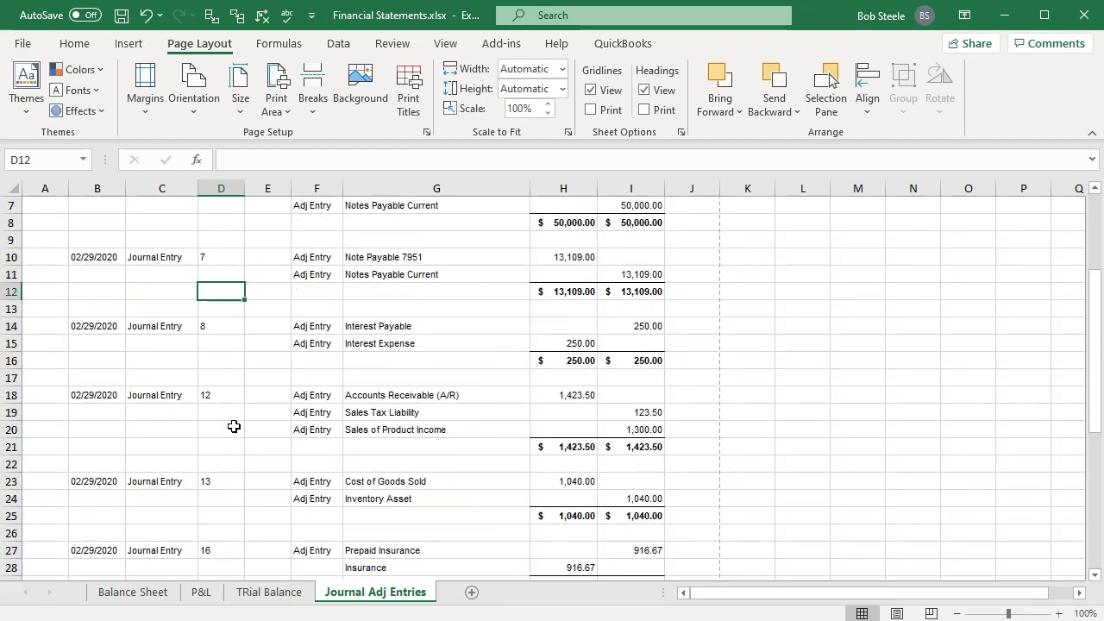
scroll(233, 426, "up", 2)
left_click(121, 14)
left_click(1001, 17)
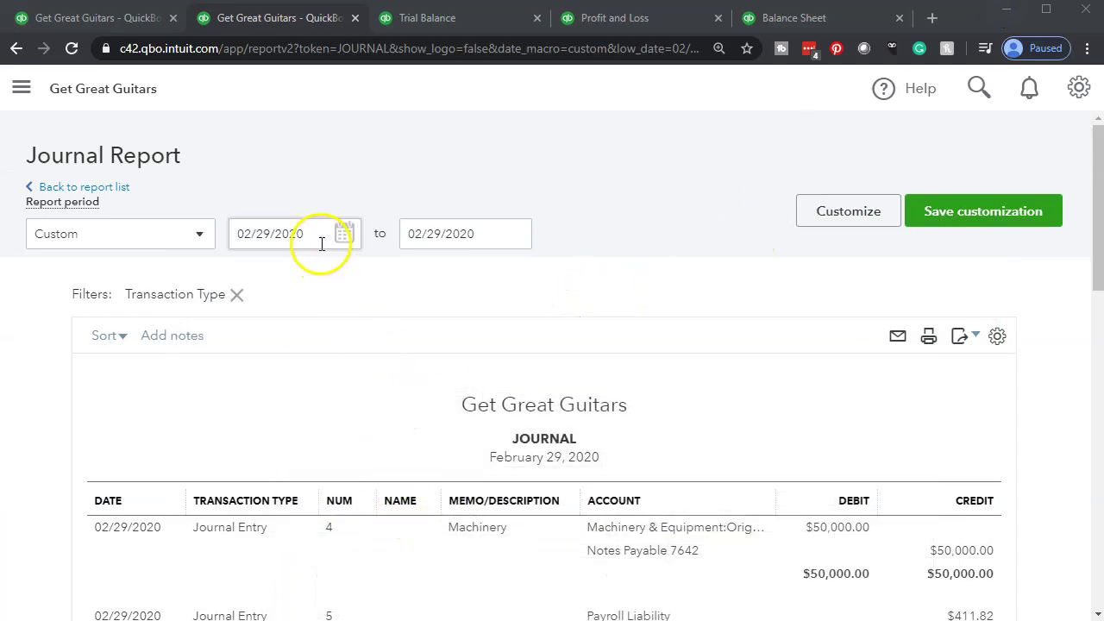
- Set both the start and end dates of the Journal report to 03/01/2020 and refresh it
left_click(314, 233)
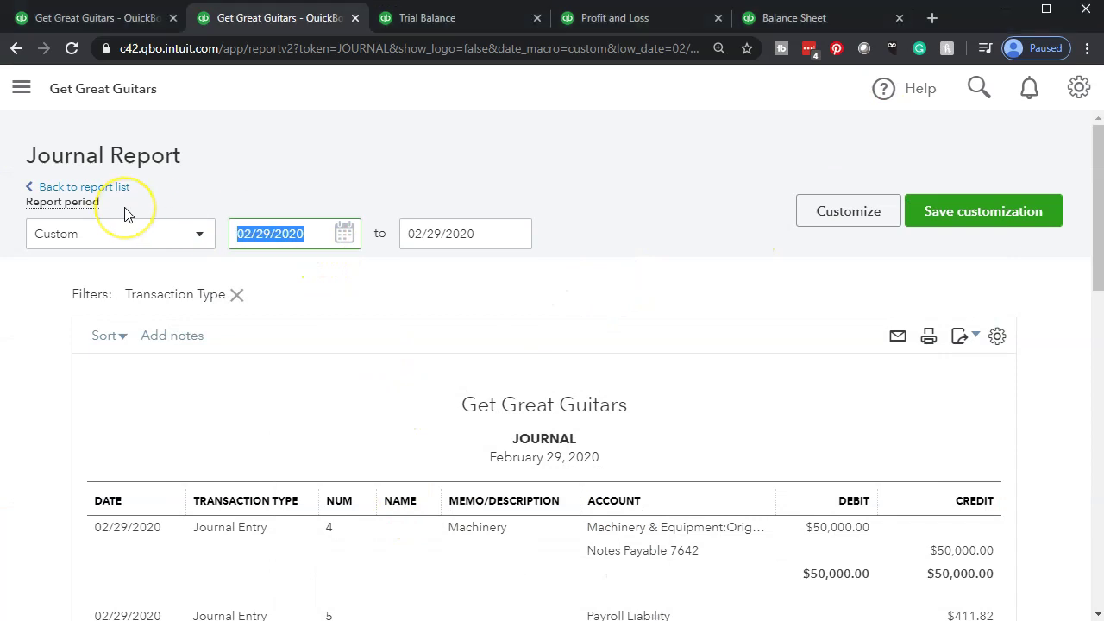
key("plus")
key("Tab")
key("plus")
- Examine the March 1, 2020 reversing entries, checking each entry's memo, accounts, debits and credits
scroll(124, 214, "down", 2)
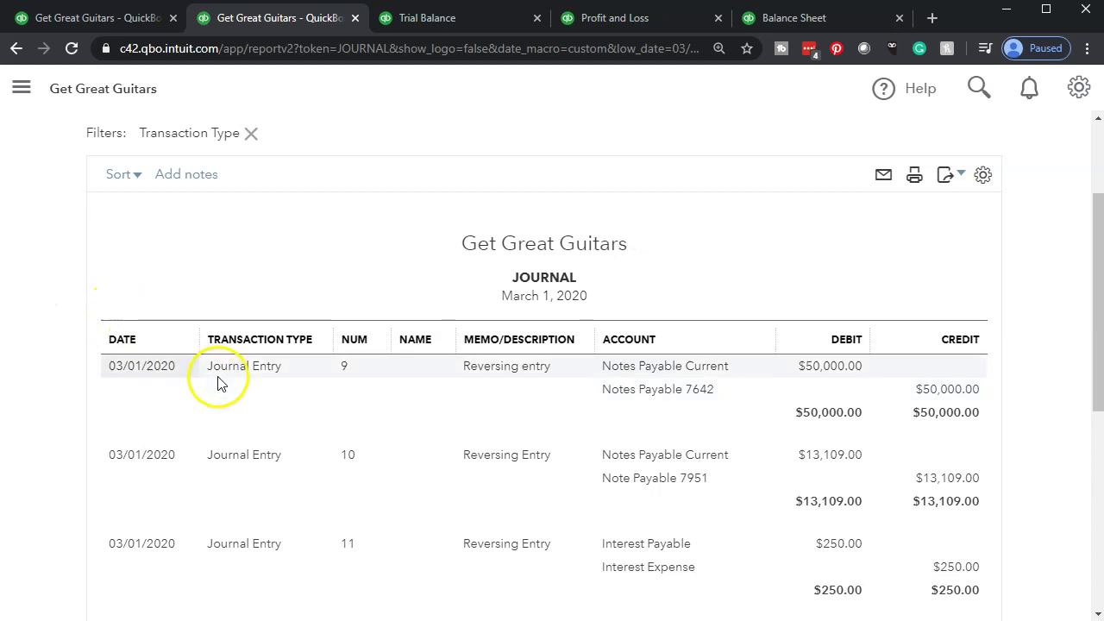
scroll(219, 384, "down", 3)
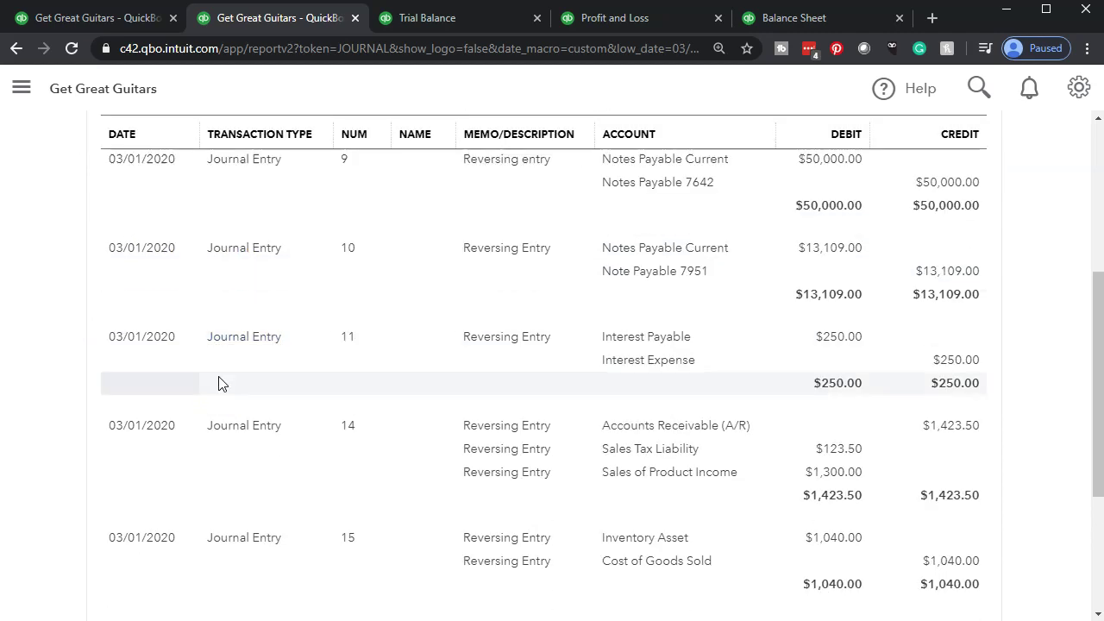
scroll(220, 384, "down", 1)
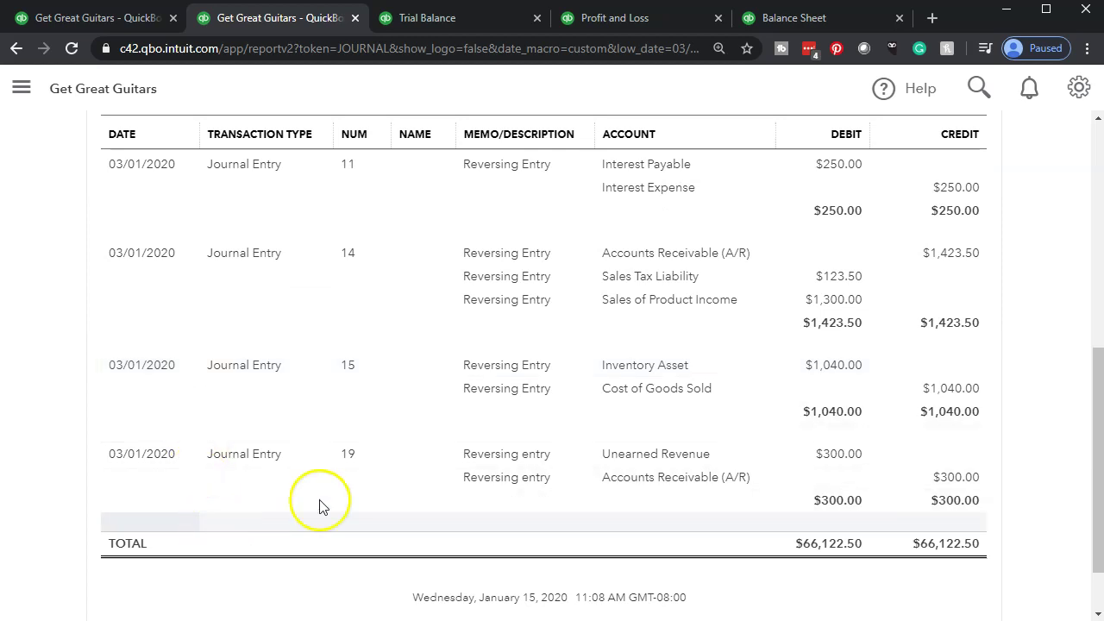
scroll(498, 483, "up", 2)
scroll(498, 484, "up", 1)
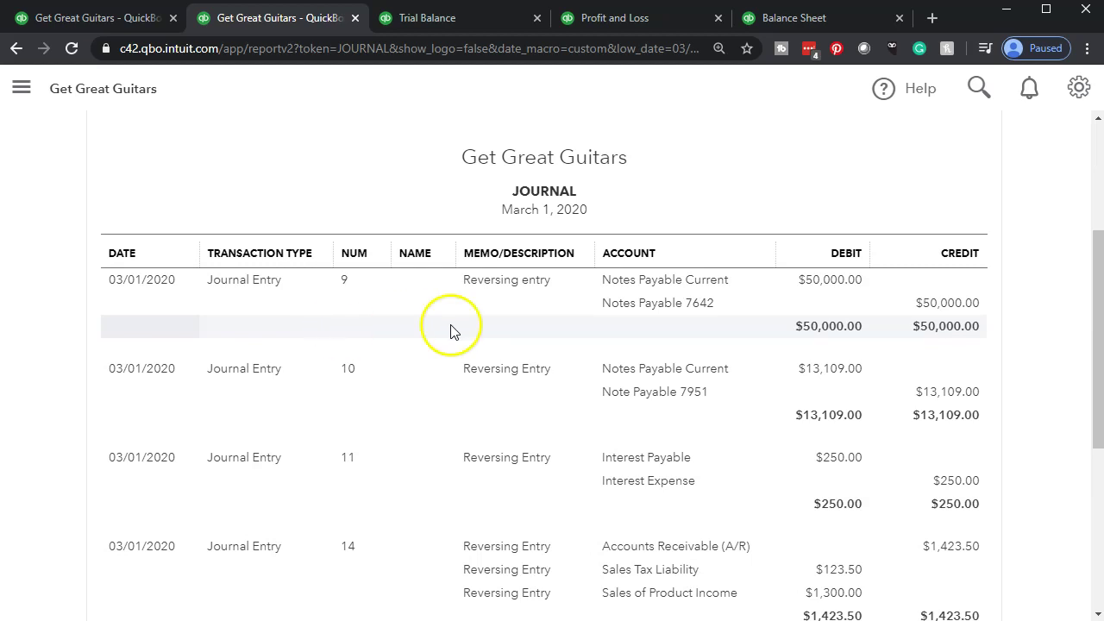
scroll(981, 375, "down", 2)
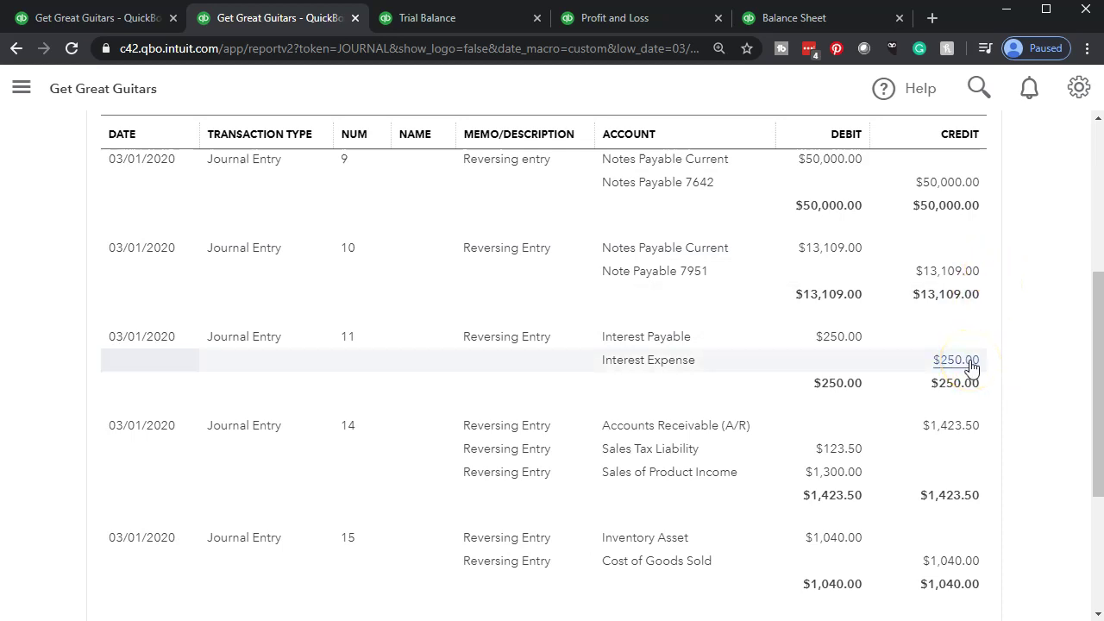
scroll(972, 366, "down", 1)
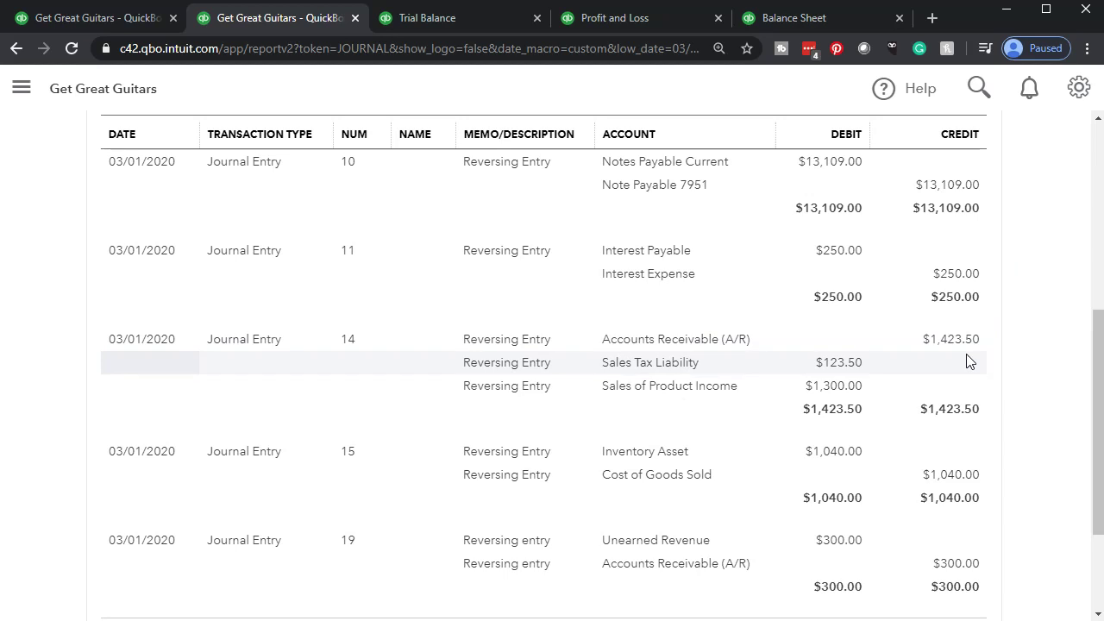
scroll(970, 361, "down", 1)
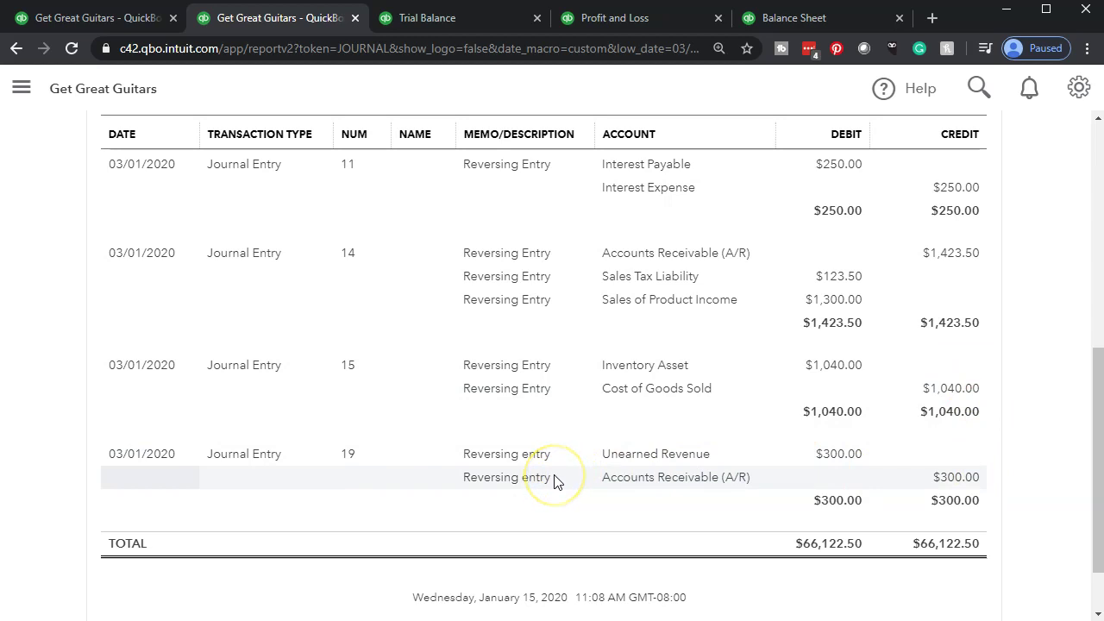
- Export the March 1, 2020 Journal report to Excel and open the downloaded file
scroll(554, 482, "up", 6)
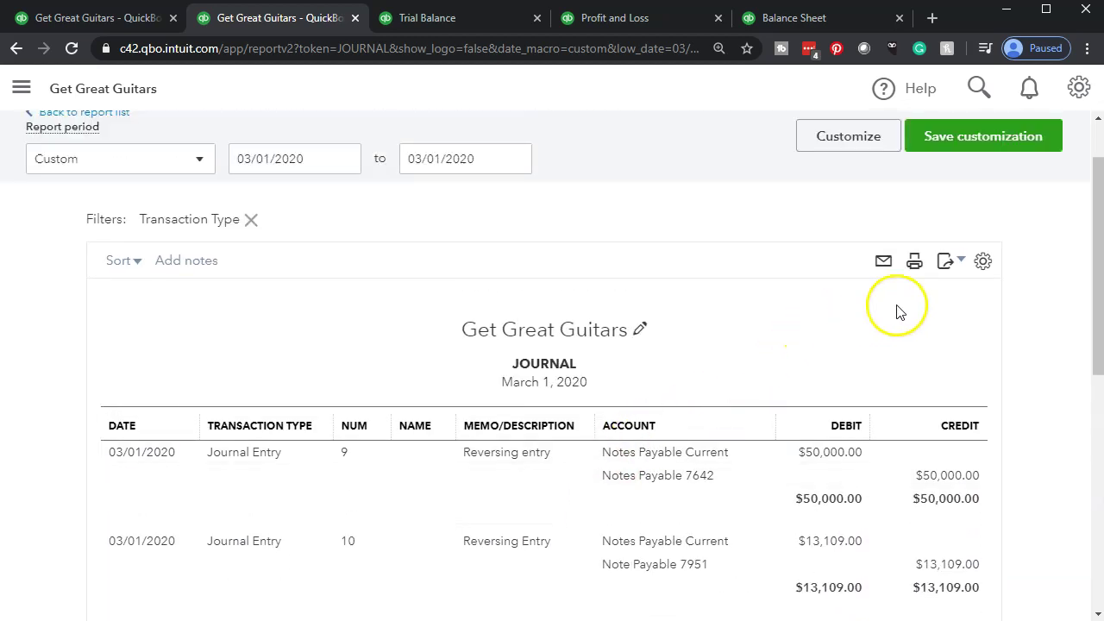
left_click(953, 260)
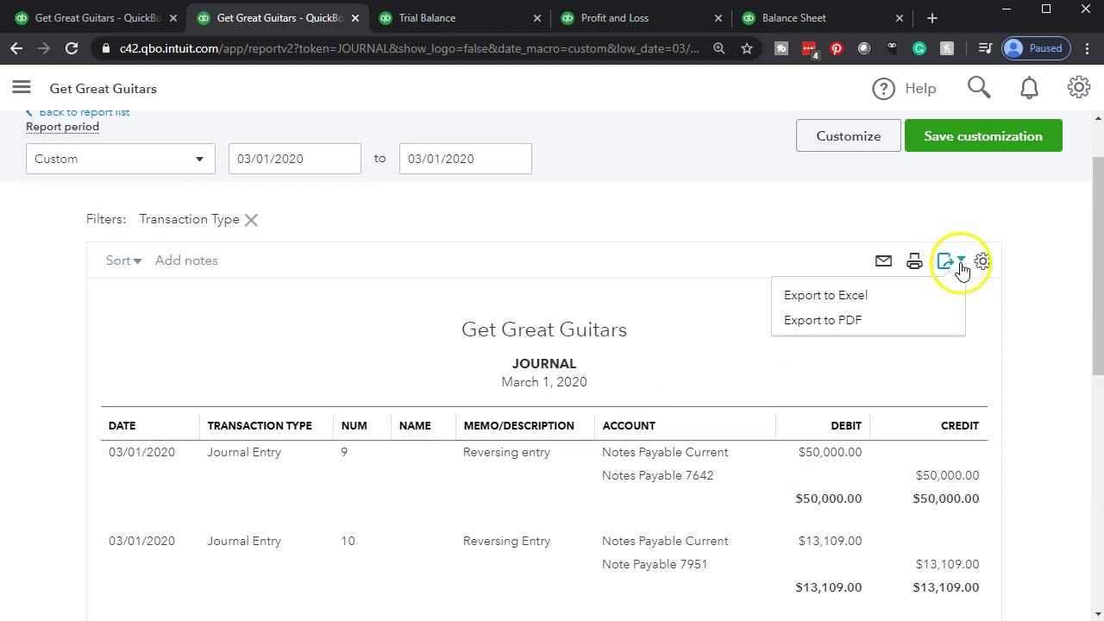
left_click(885, 309)
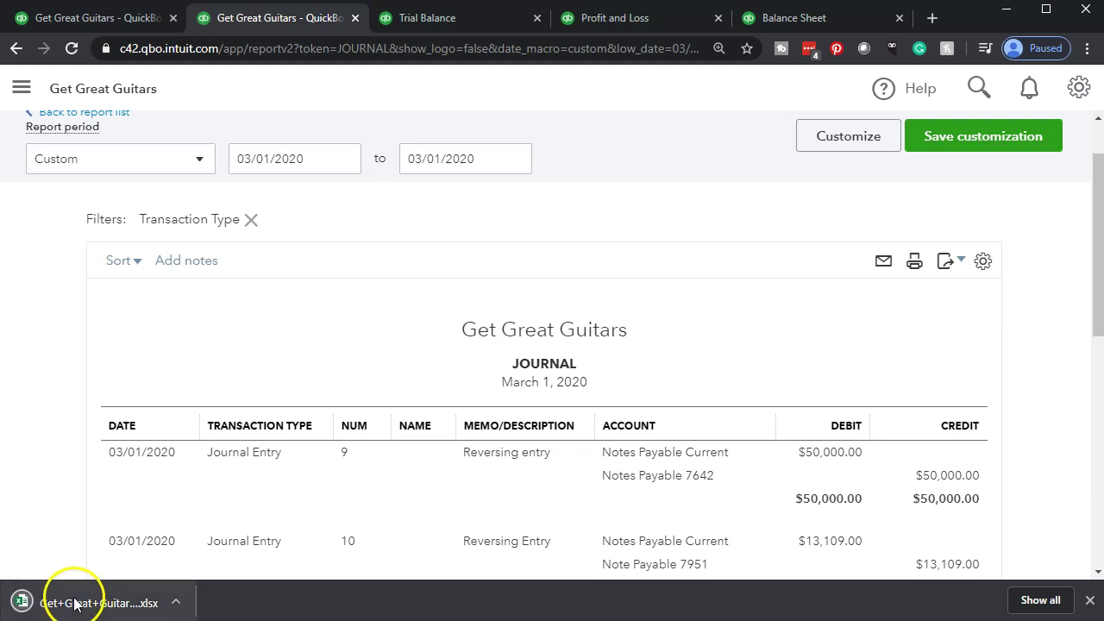
left_click(73, 601)
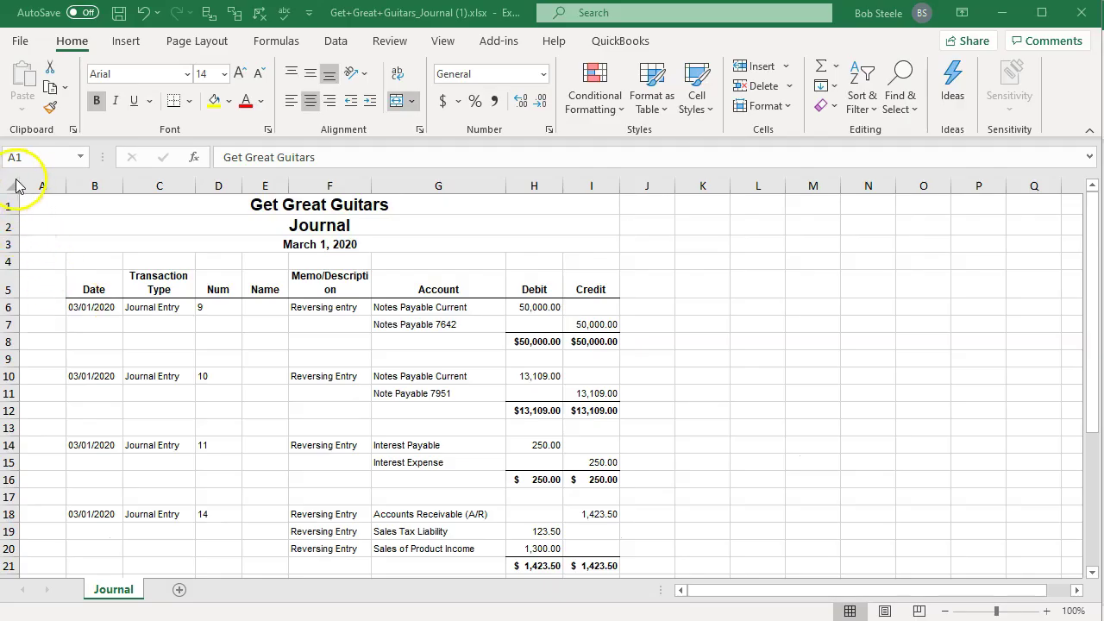
- Copy the entire March 1, 2020 Journal sheet and return to the Financial Statements workbook
left_click(15, 185)
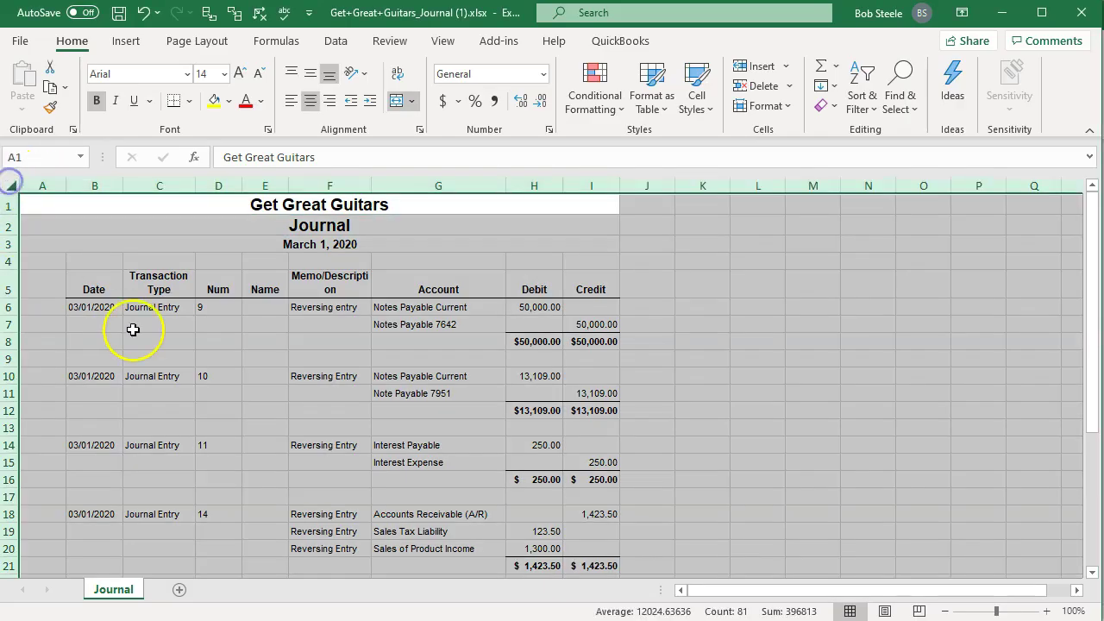
right_click(161, 343)
left_click(179, 374)
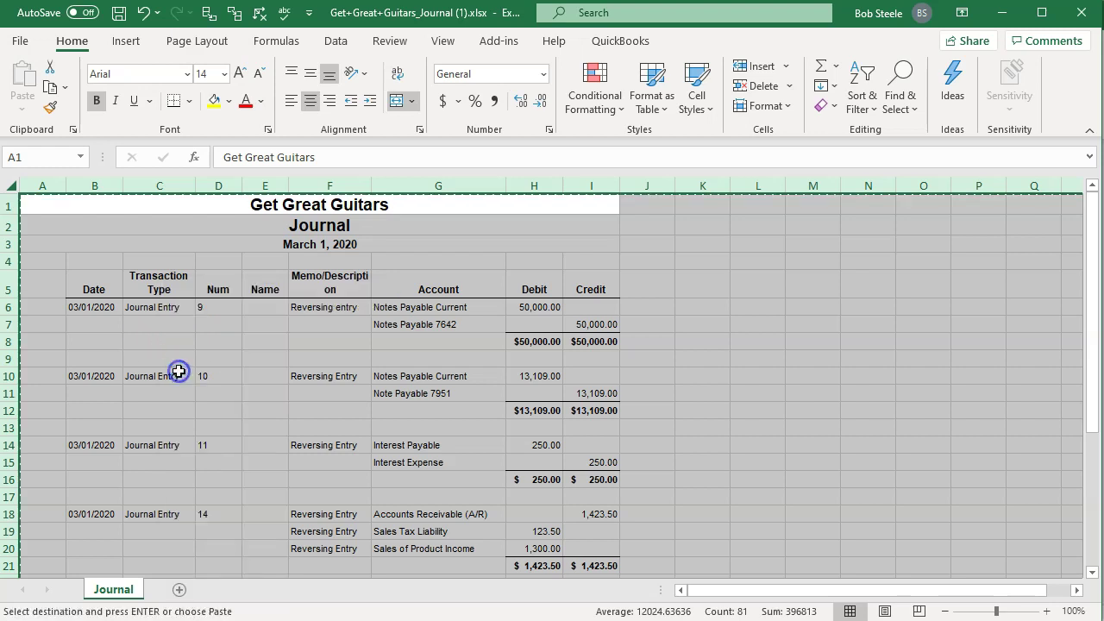
left_click(1001, 14)
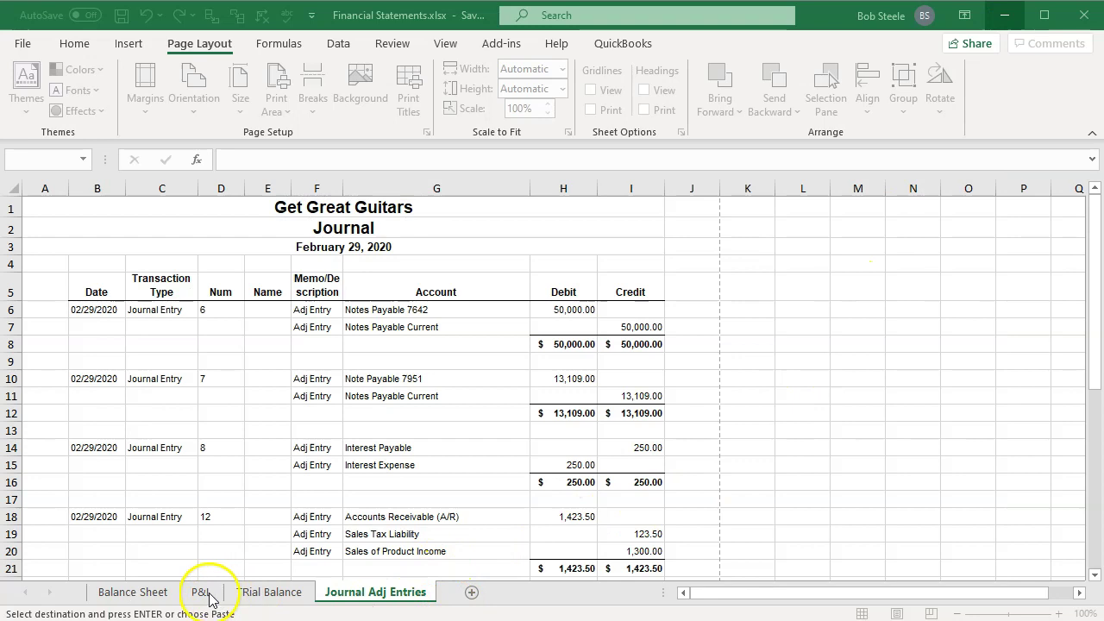
- Add a new sheet after Journal Adj Entries and name it Journal Reversing Entries
left_click(466, 593)
double_click(472, 592)
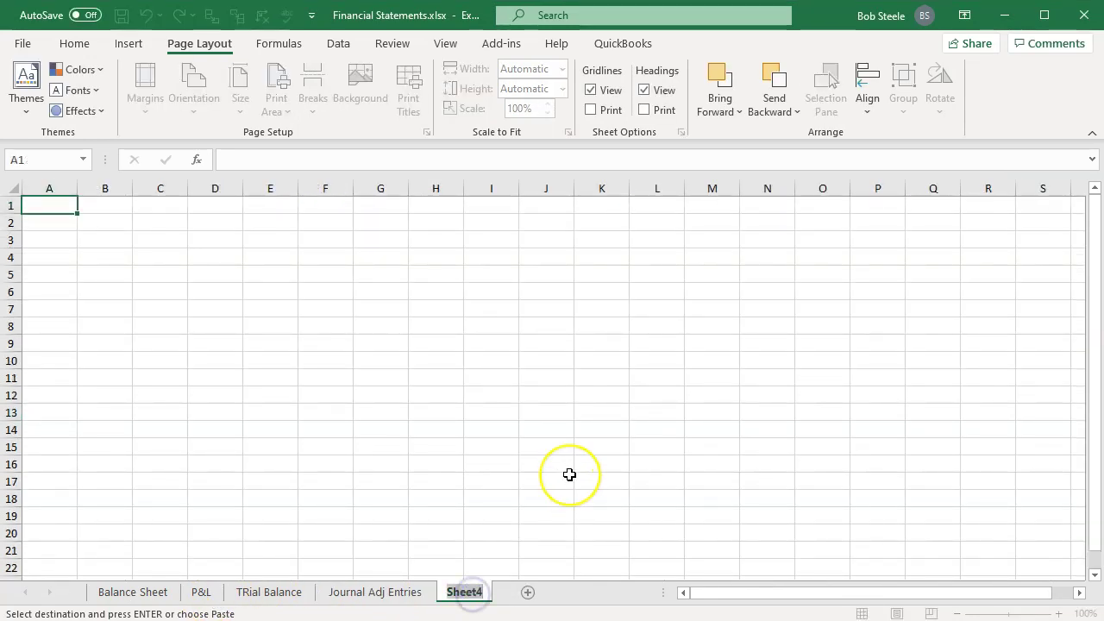
type("Journal")
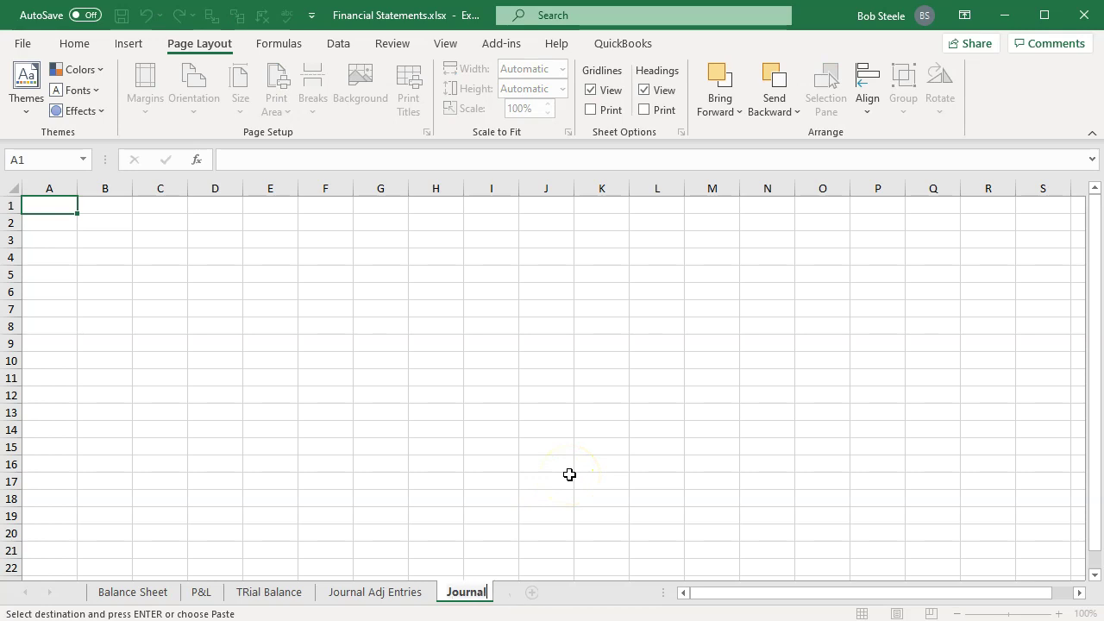
type(" Reversing ")
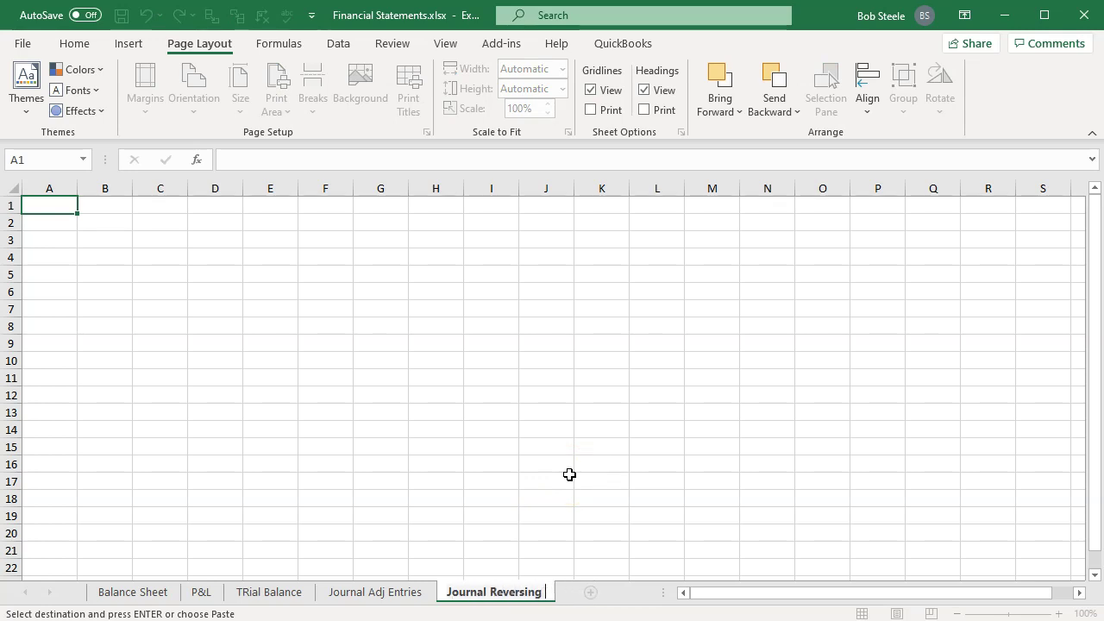
type("Entries")
left_click(569, 475)
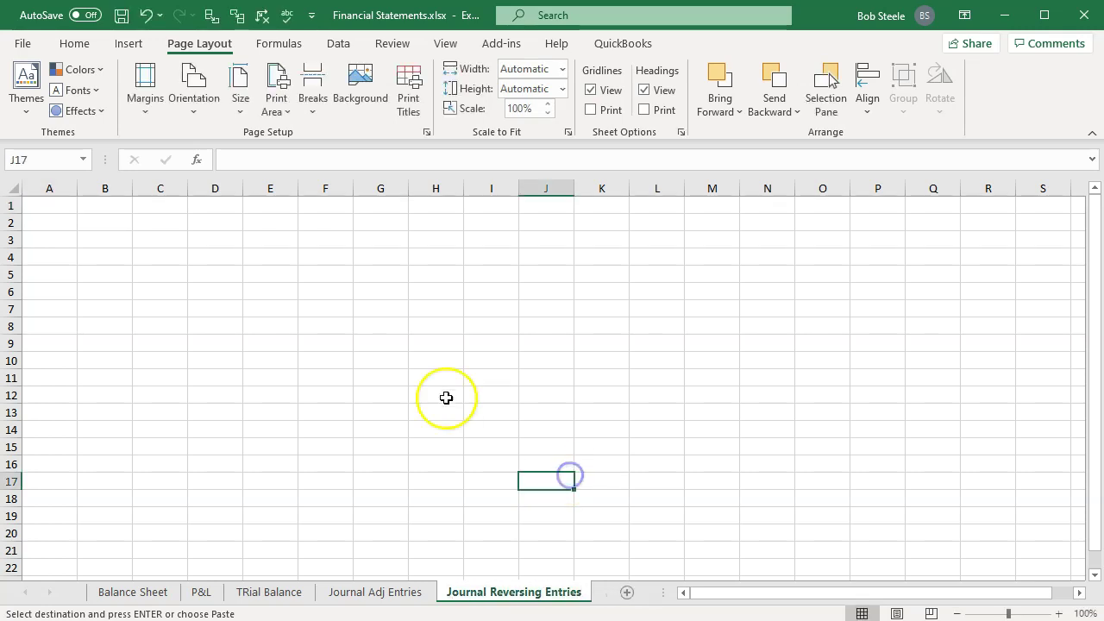
- Paste the copied March 1, 2020 journal into the Journal Reversing Entries sheet starting at cell A1
left_click(64, 207)
right_click(63, 207)
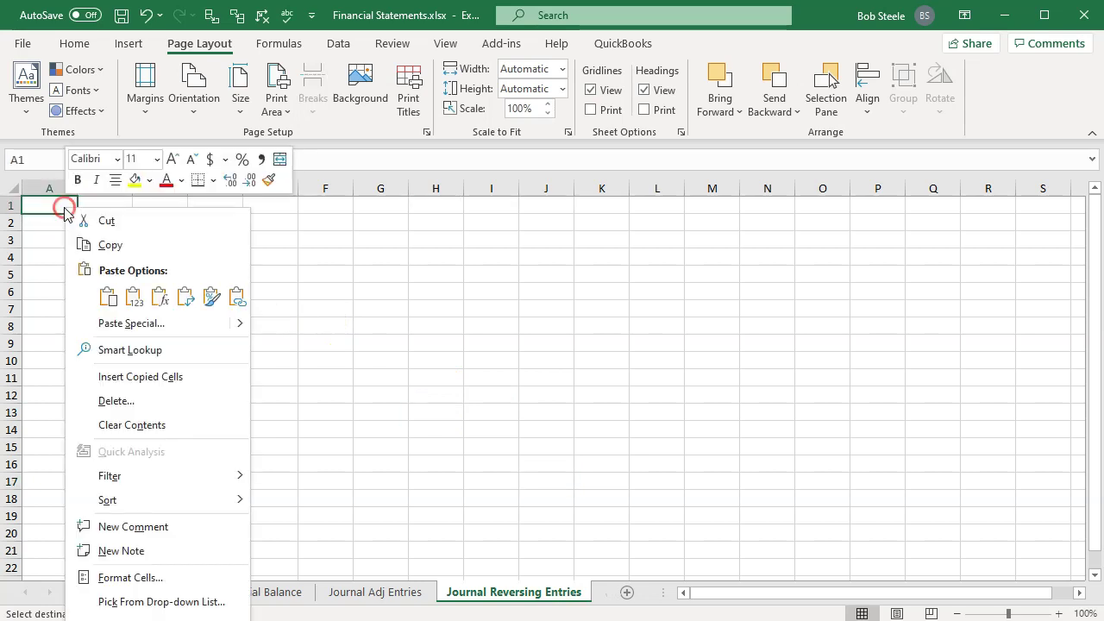
left_click(97, 294)
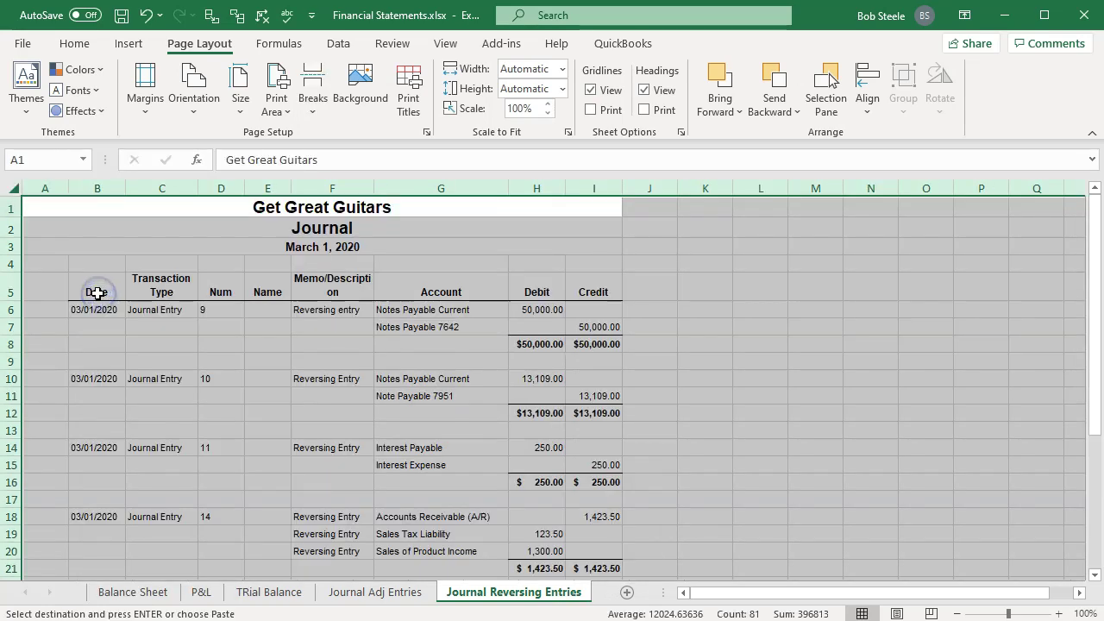
left_click(134, 307)
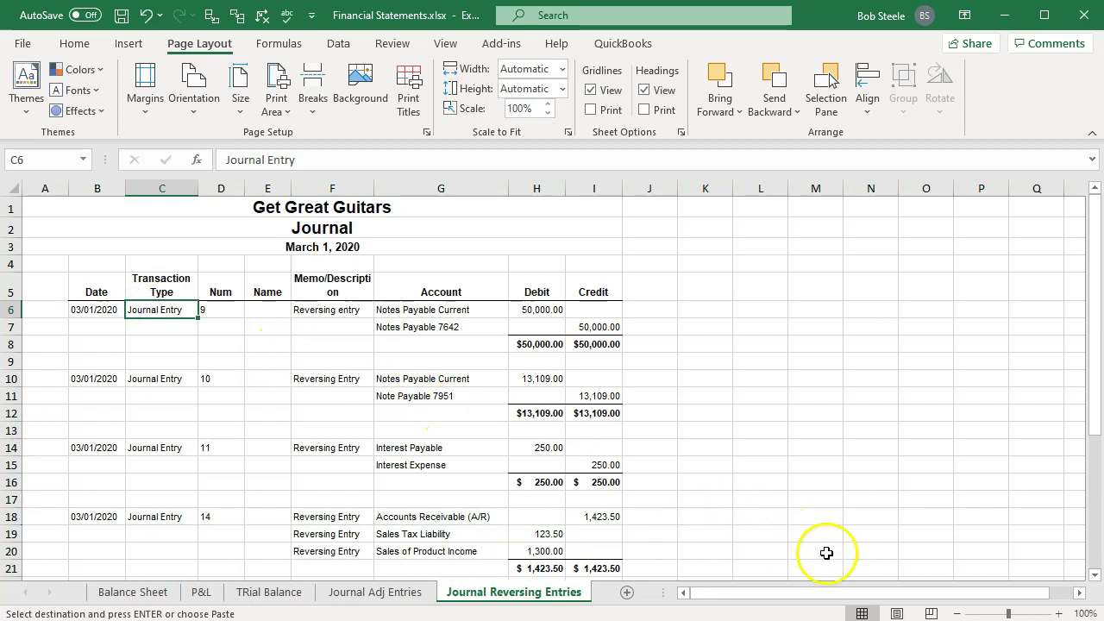
- Check the page breaks of the Journal Reversing Entries sheet and set its orientation to Landscape
left_click(897, 614)
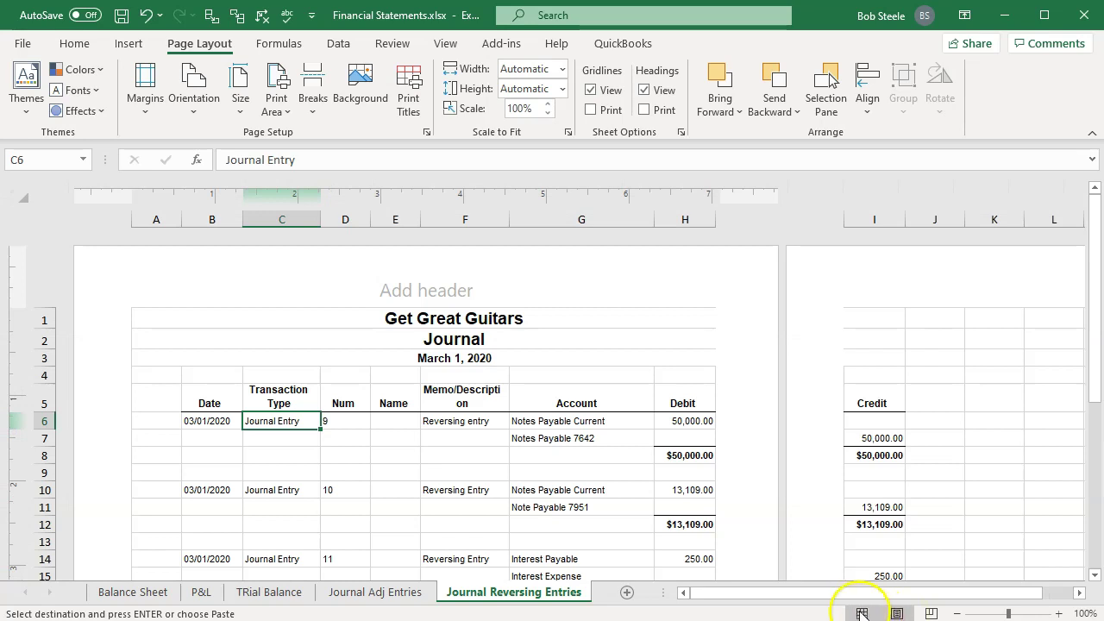
left_click(862, 613)
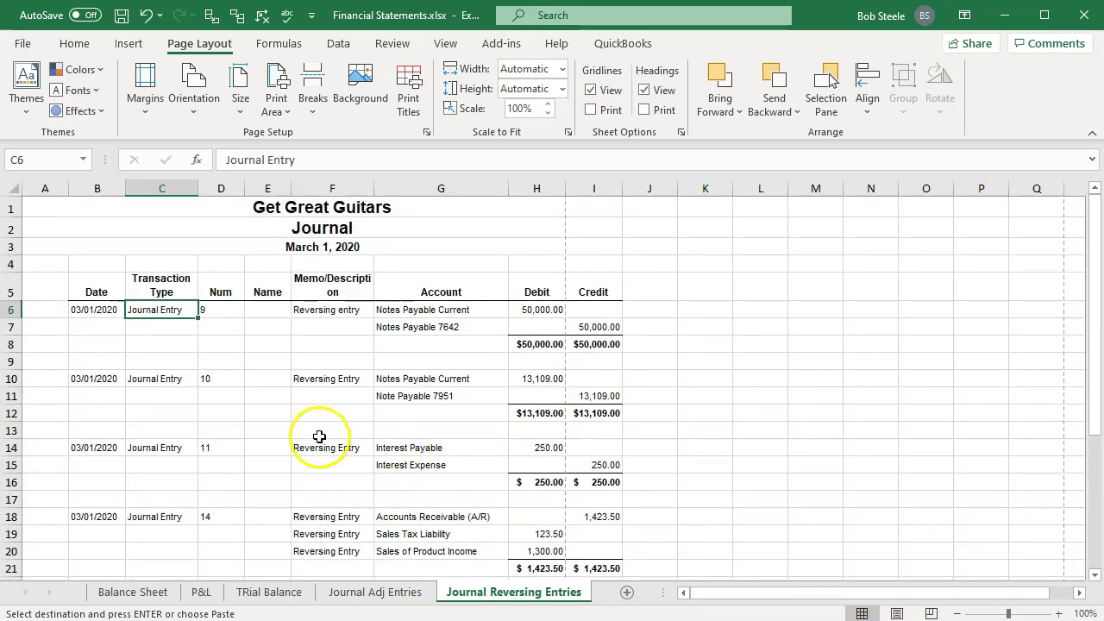
scroll(319, 434, "down", 5)
scroll(319, 434, "up", 5)
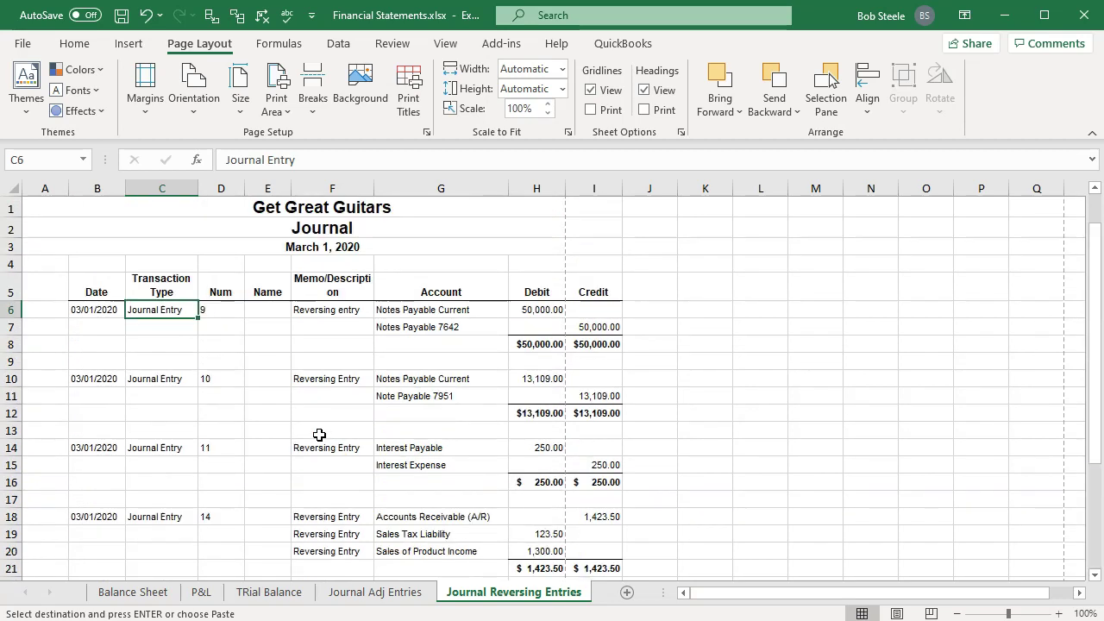
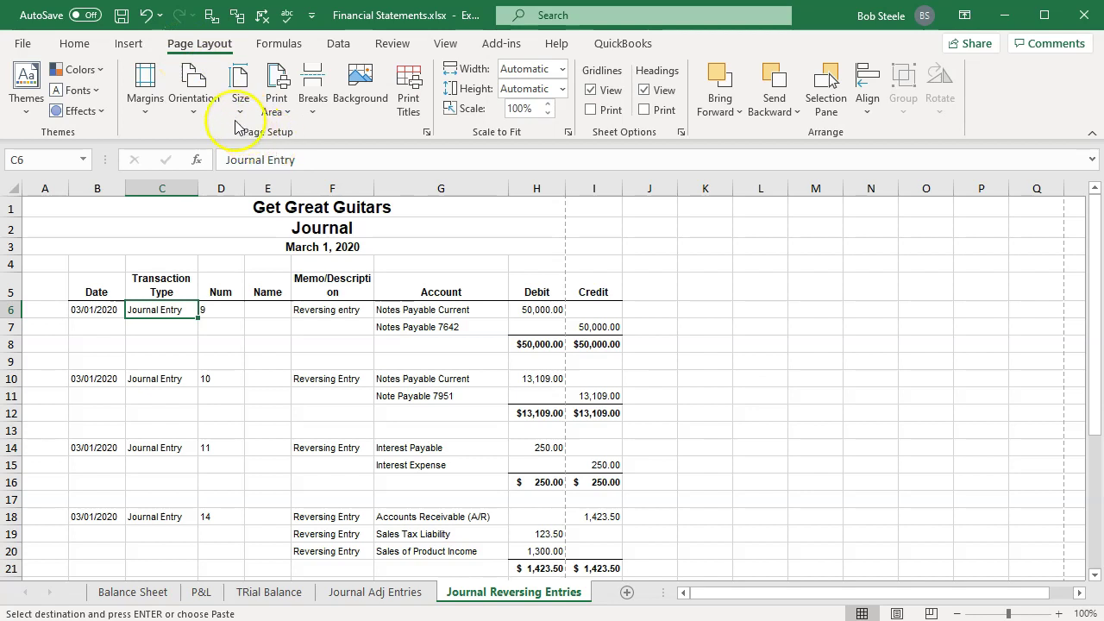
left_click(207, 105)
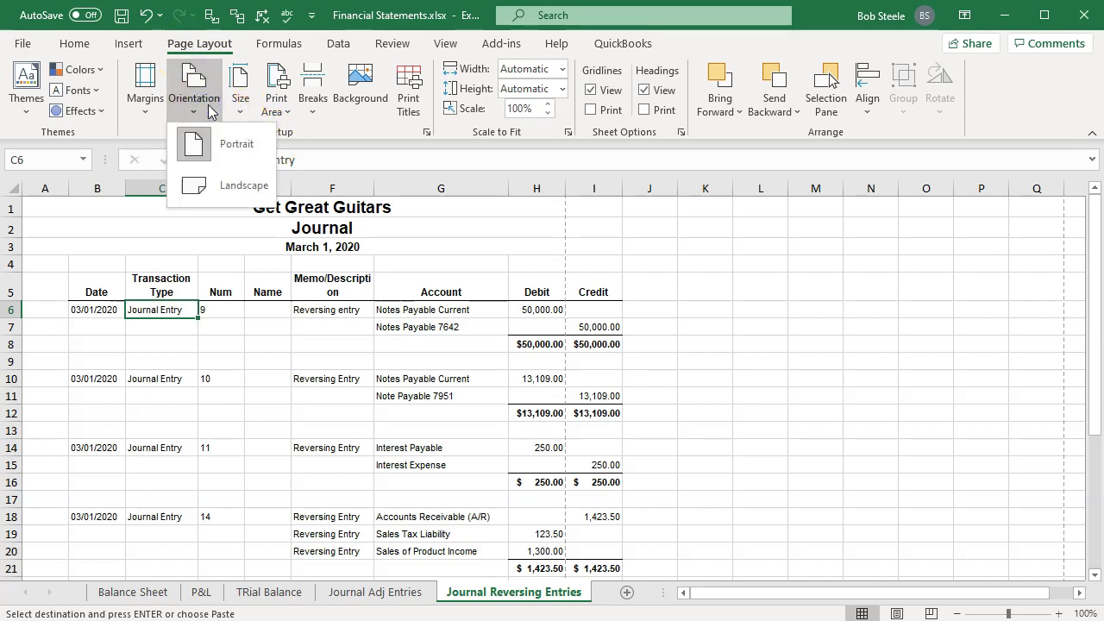
left_click(228, 183)
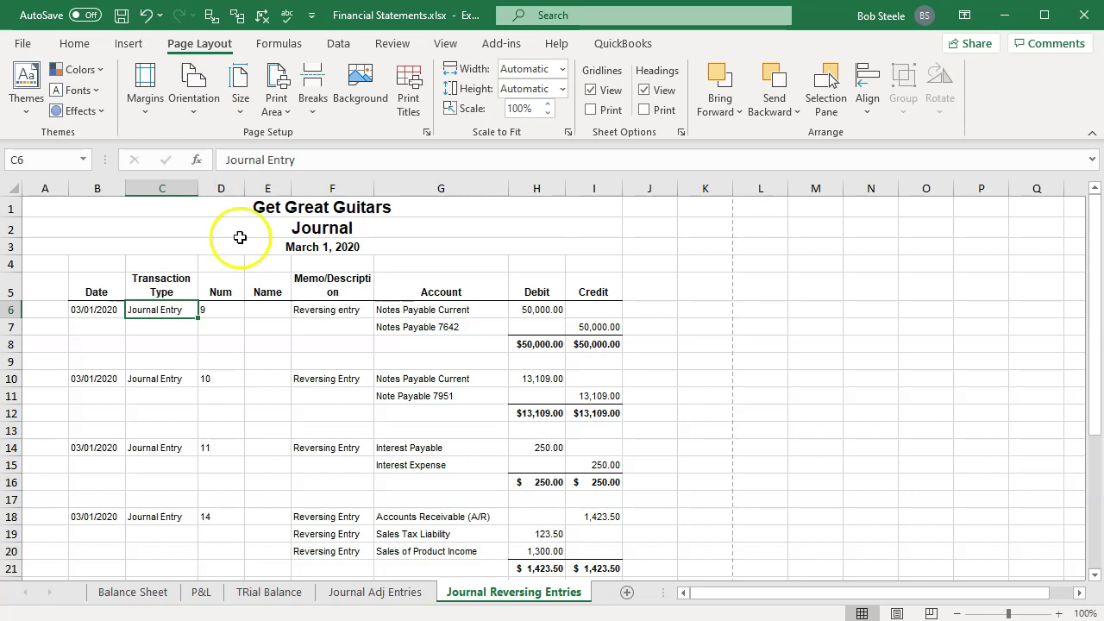
left_click(249, 339)
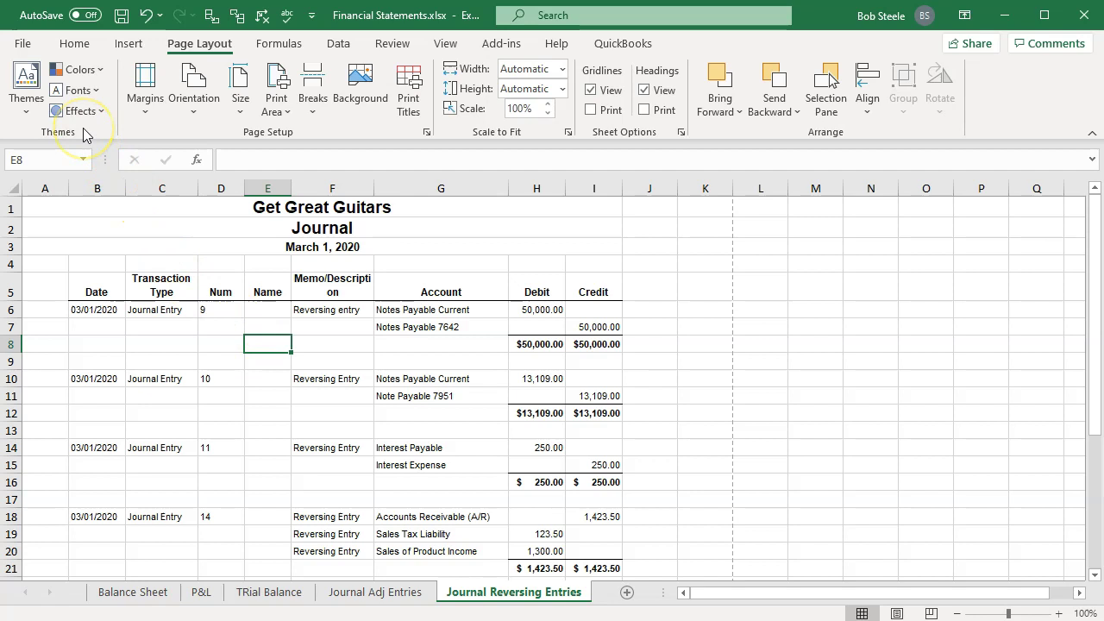
- Open the print settings with CutePDF Writer as printer and choose to print the entire workbook
left_click(24, 45)
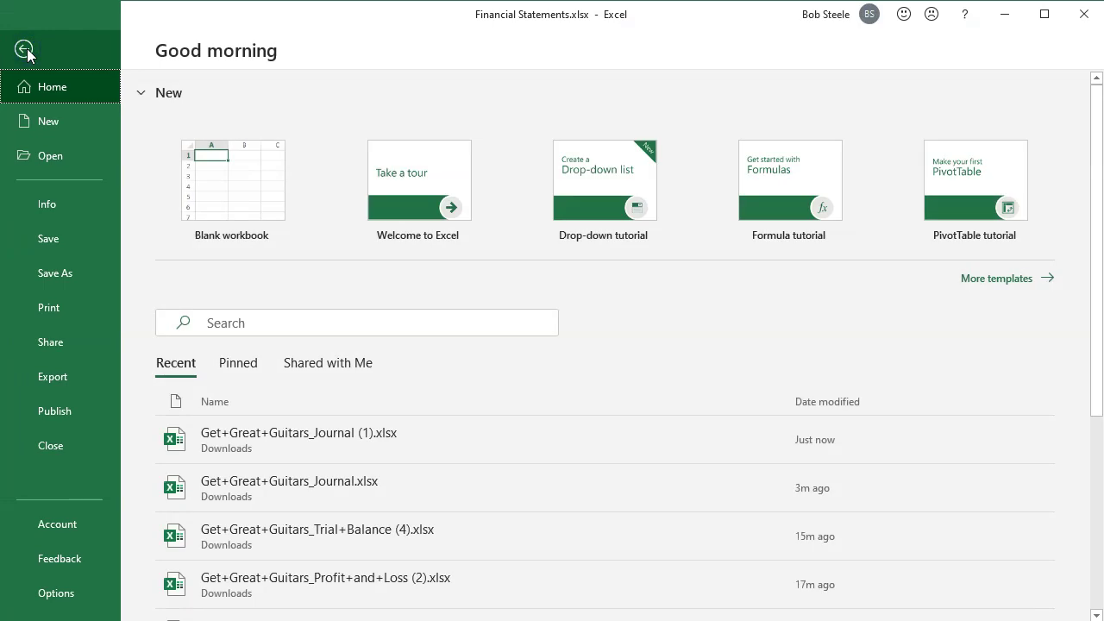
left_click(66, 309)
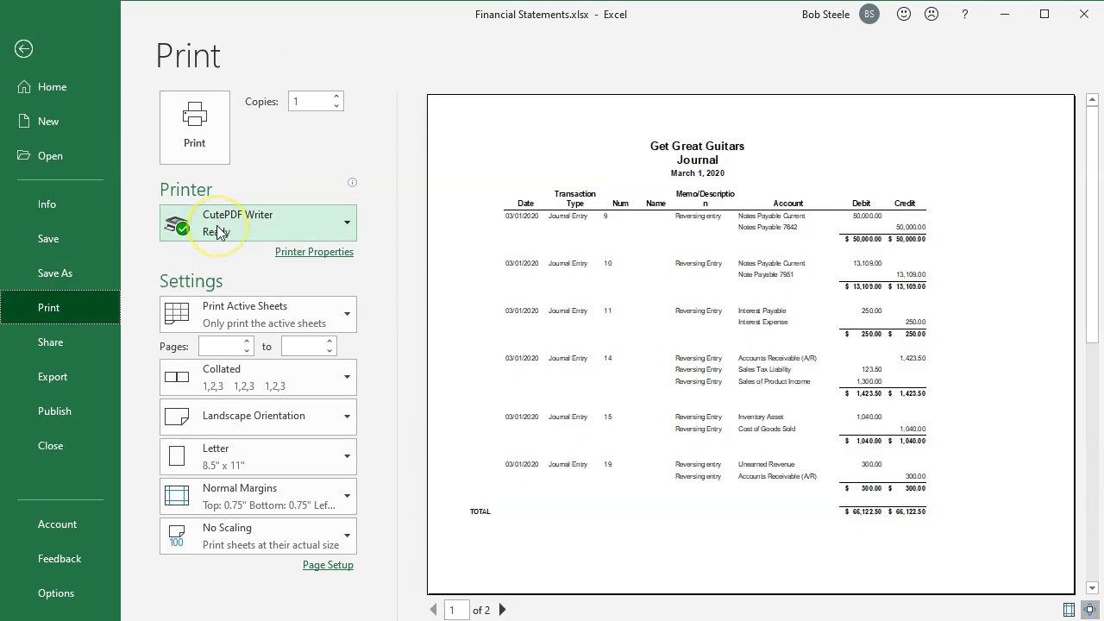
left_click(339, 317)
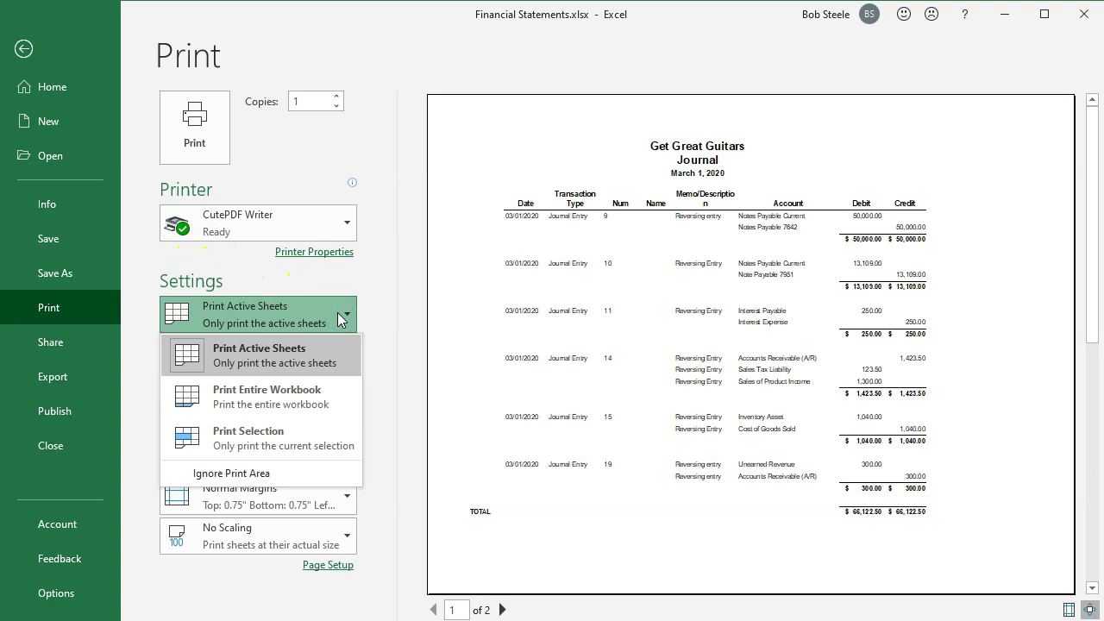
left_click(318, 409)
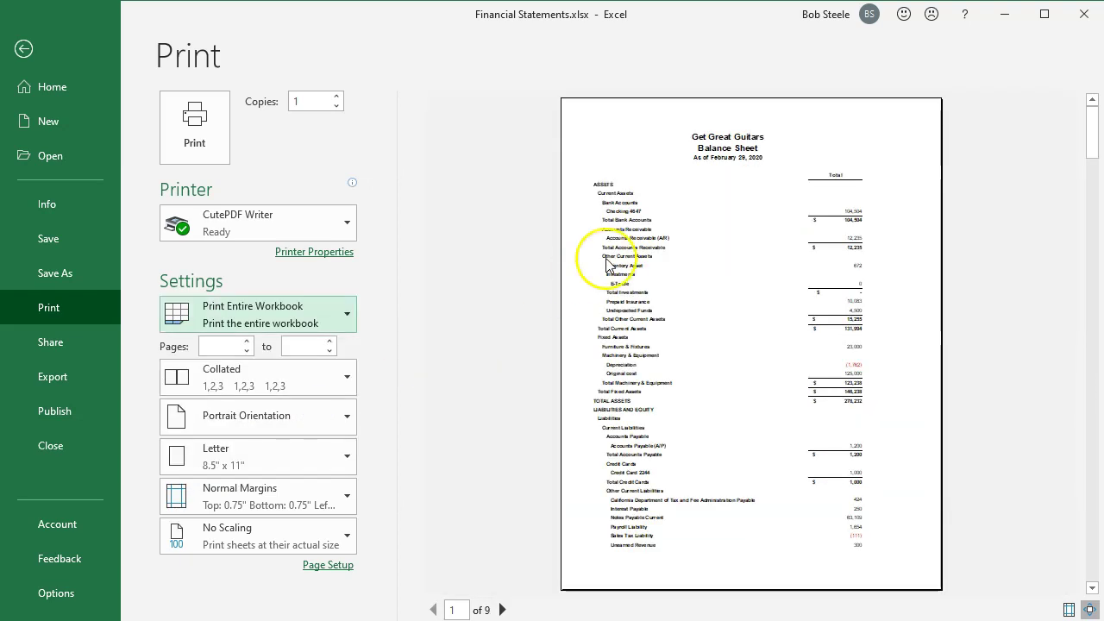
- Look through the print preview pages, checking the financial statements and both journal sheets
scroll(607, 263, "down", 3)
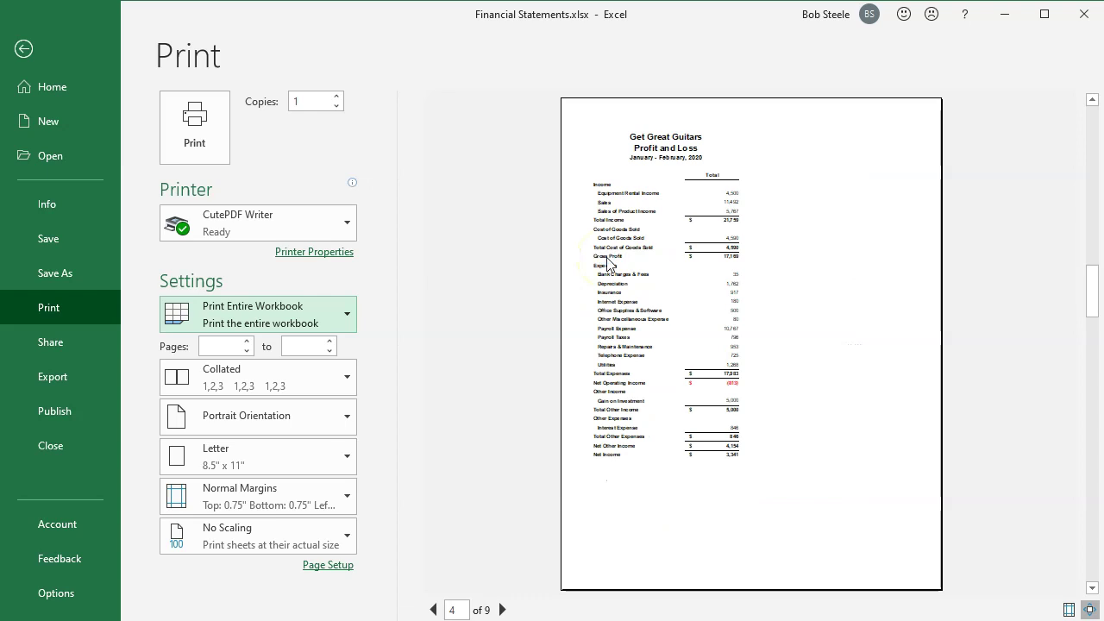
scroll(606, 258, "down", 2)
scroll(606, 257, "down", 1)
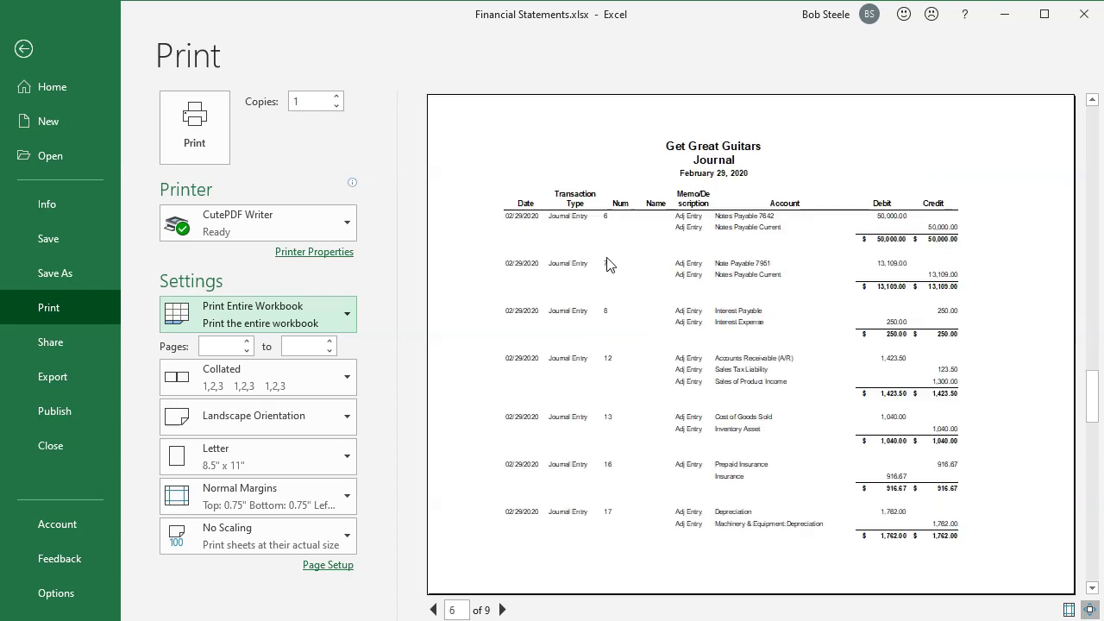
scroll(606, 257, "down", 1)
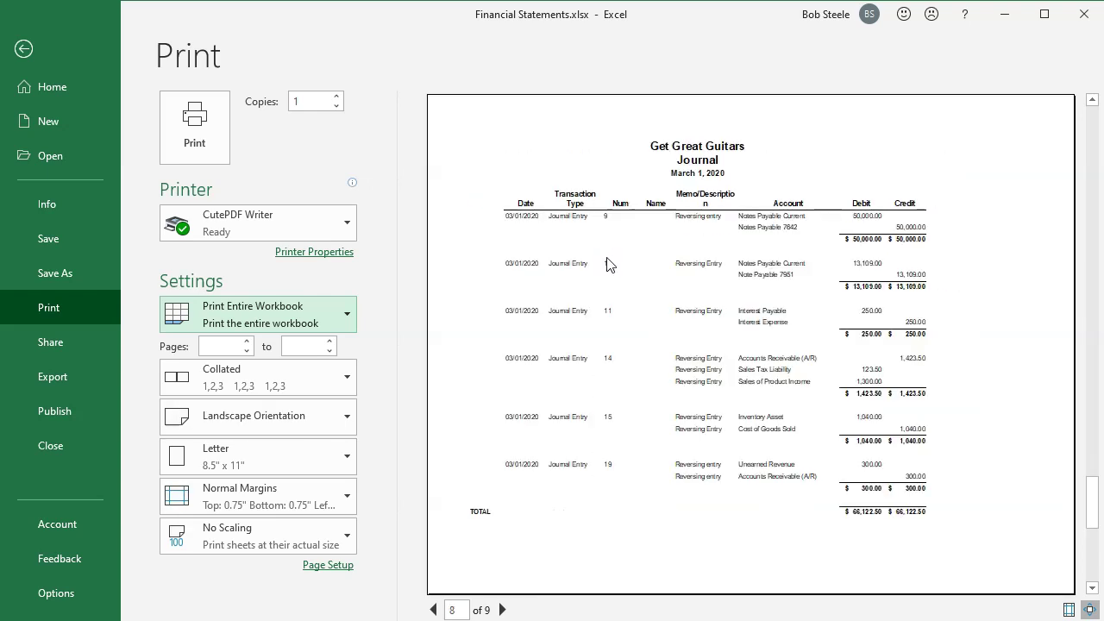
scroll(607, 259, "down", 1)
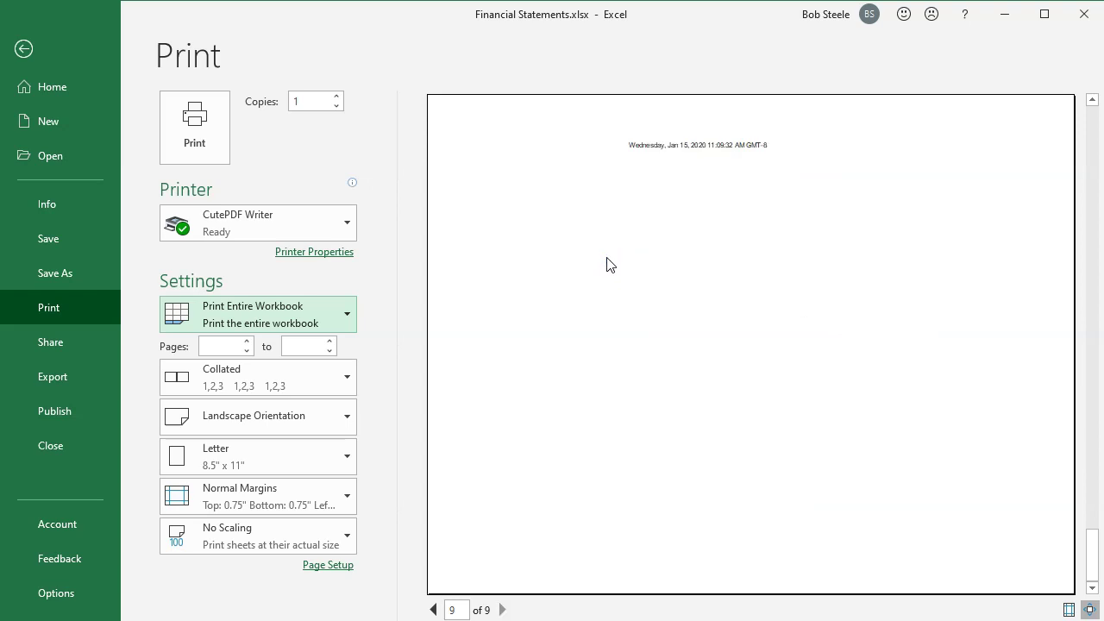
scroll(606, 259, "up", 1)
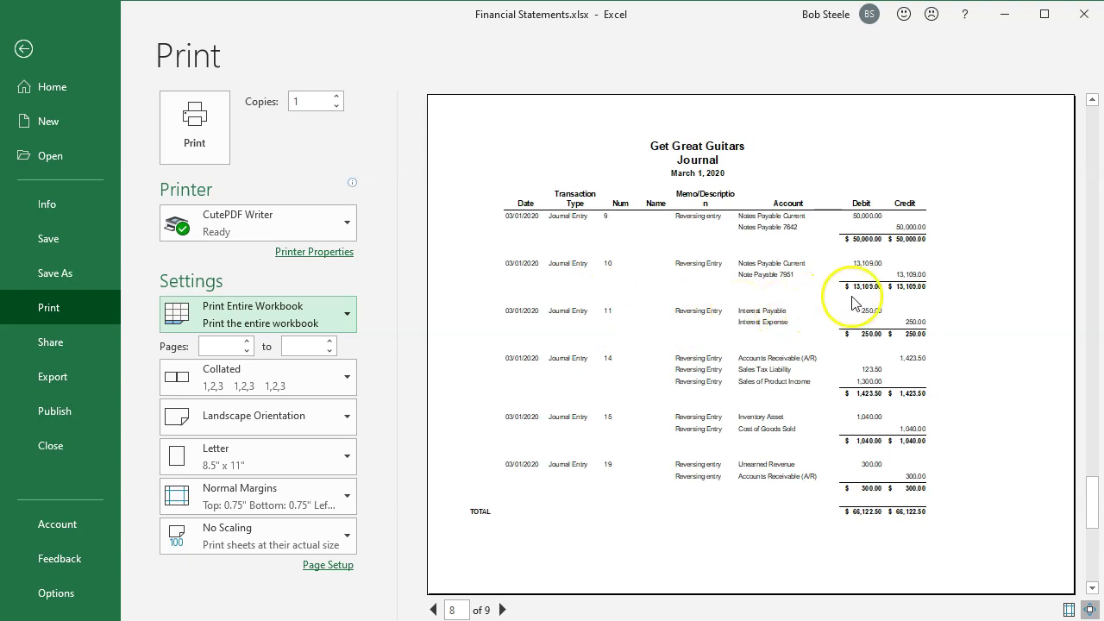
scroll(852, 302, "up", 1)
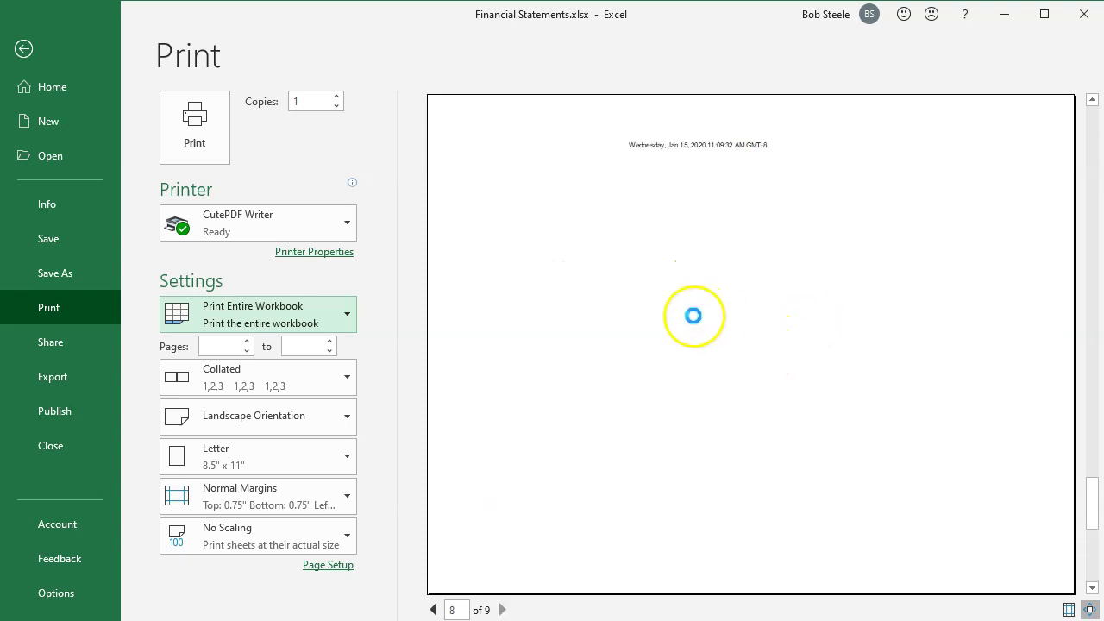
scroll(695, 316, "up", 1)
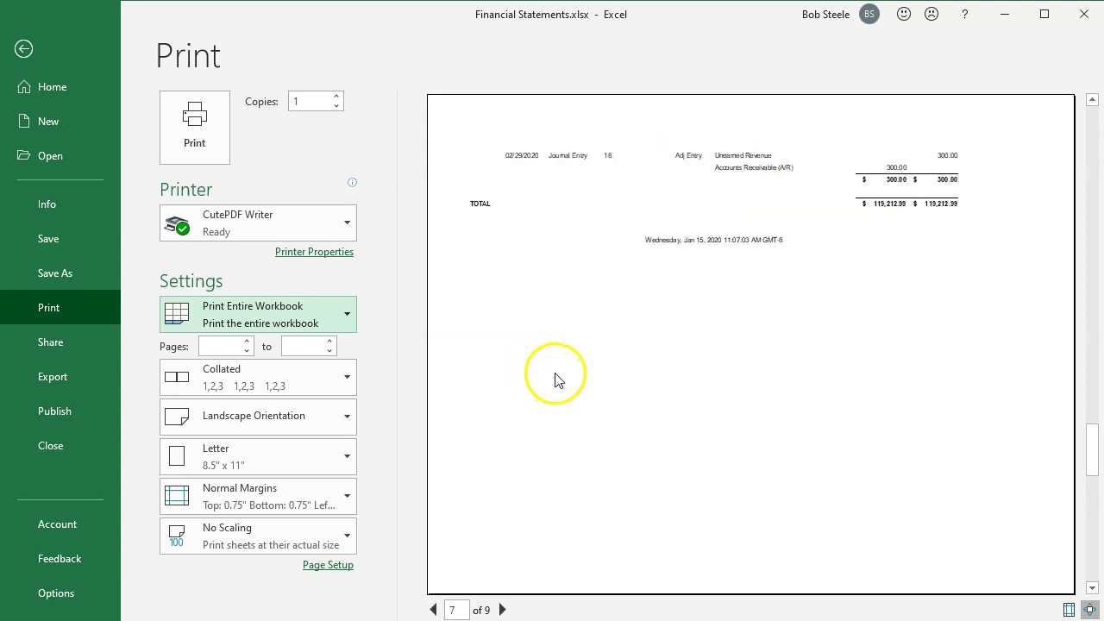
- Print the entire workbook to PDF, saving it as Financial Statements.pdf in the 10 Adjusting Entries folder
left_click(210, 161)
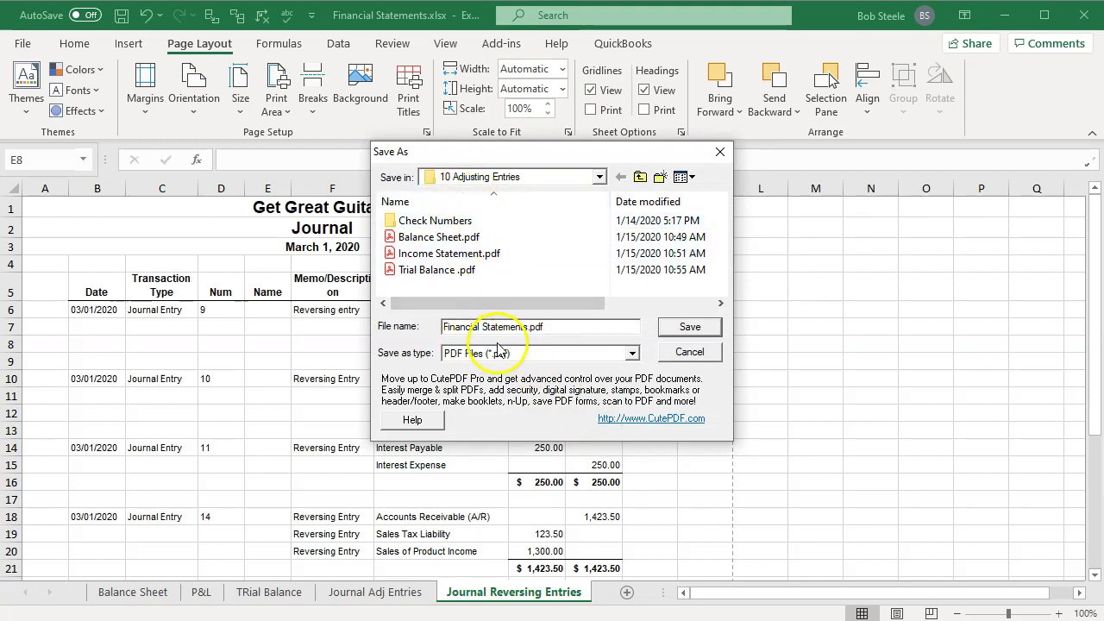
left_click(676, 330)
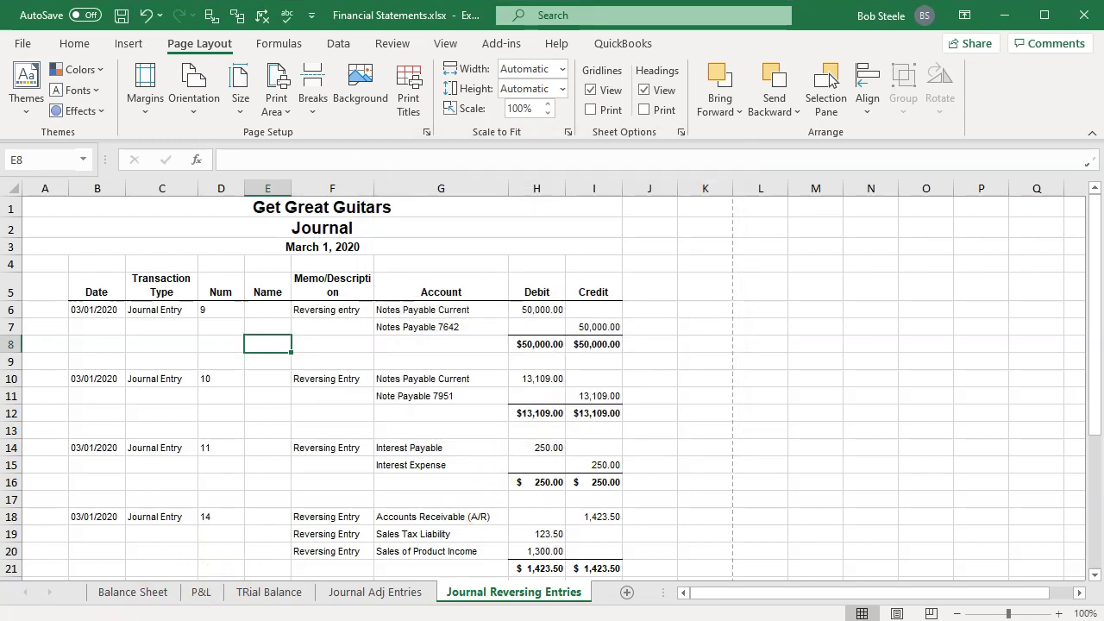
- Open the 10 Adjusting Entries folder in File Explorer and check the saved PDF and Excel financial statement files
left_click(207, 620)
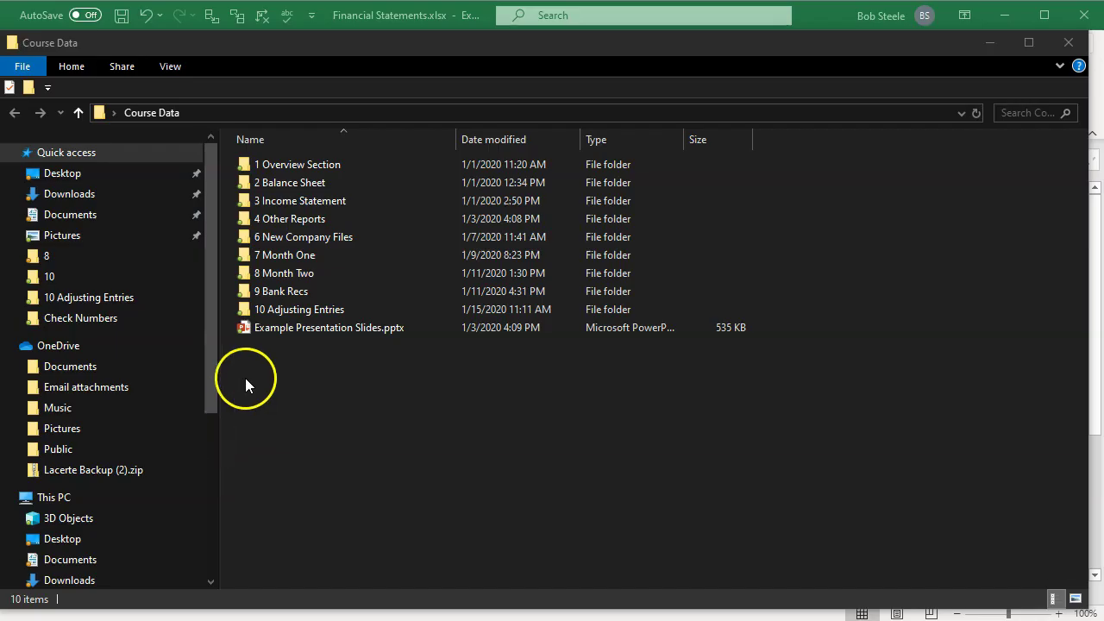
double_click(282, 311)
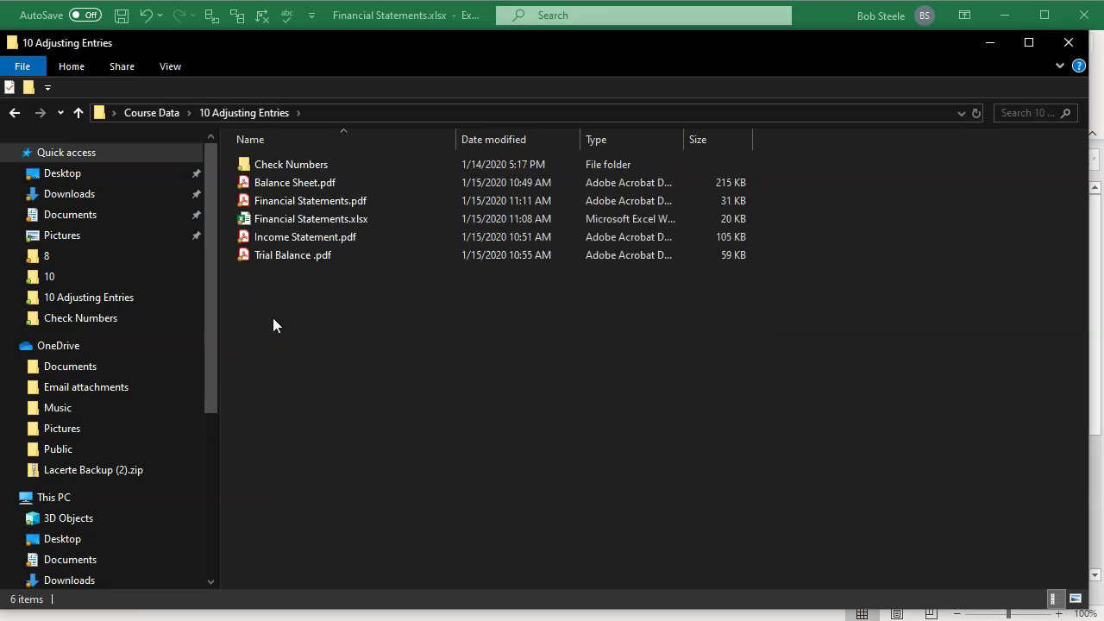
left_click(281, 183)
left_click(290, 200)
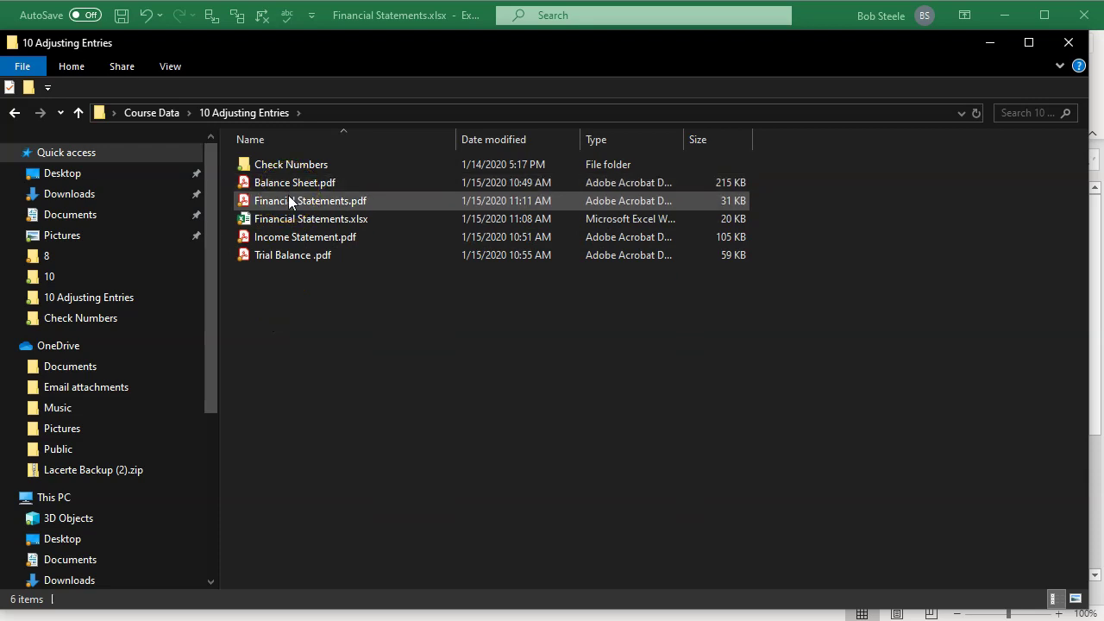
left_click(291, 236)
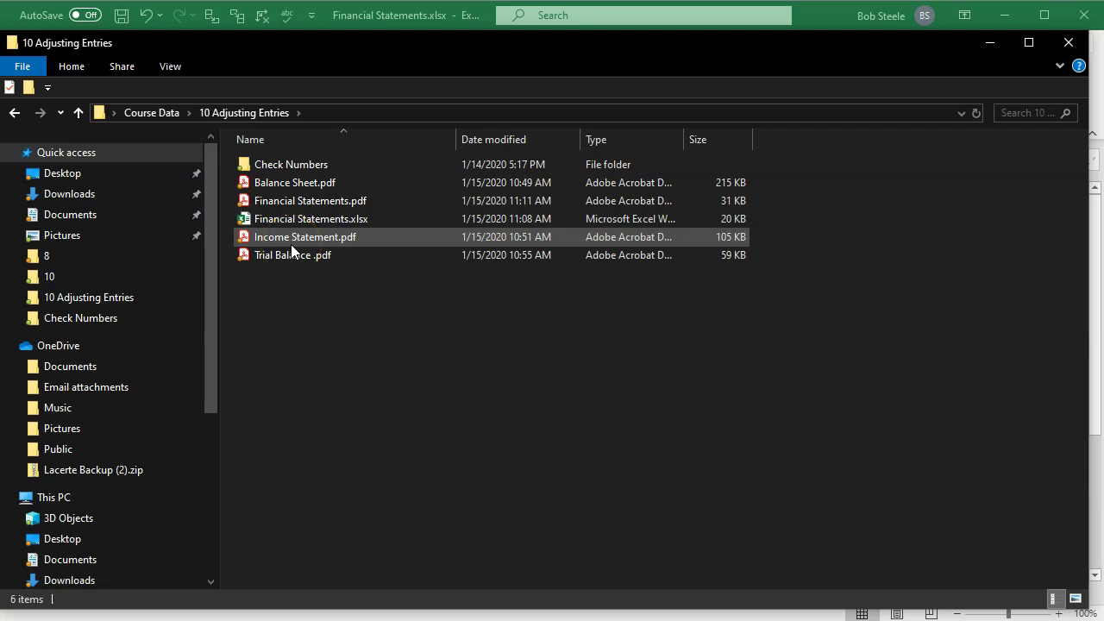
left_click(288, 255)
left_click(286, 183)
left_click(282, 201)
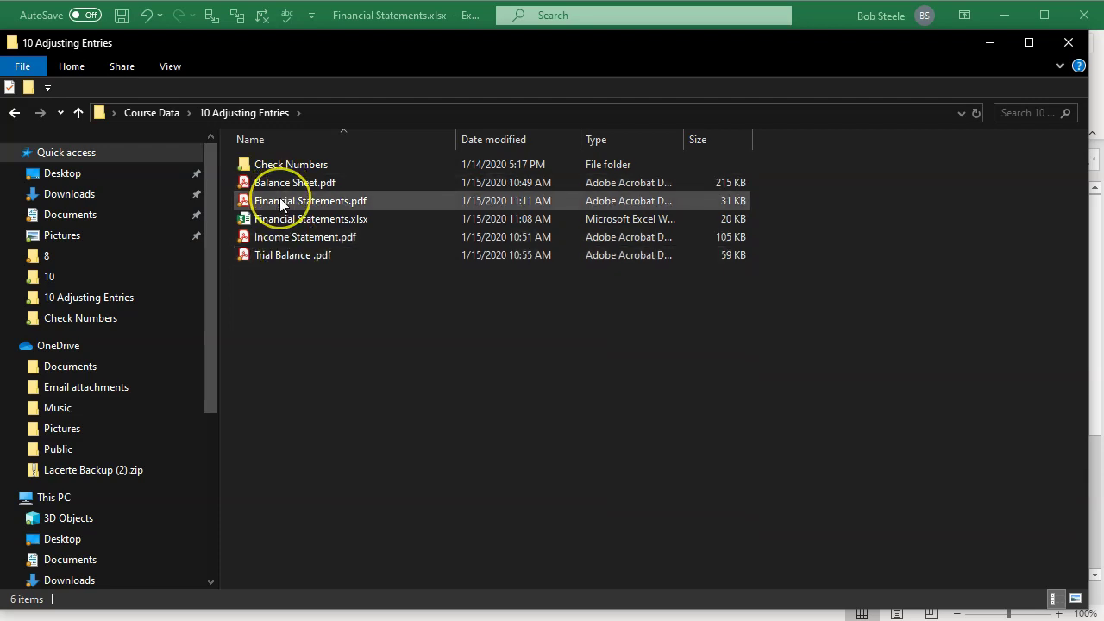
- Create a new folder named Financial Statements inside the 10 Adjusting Entries folder
left_click(263, 311)
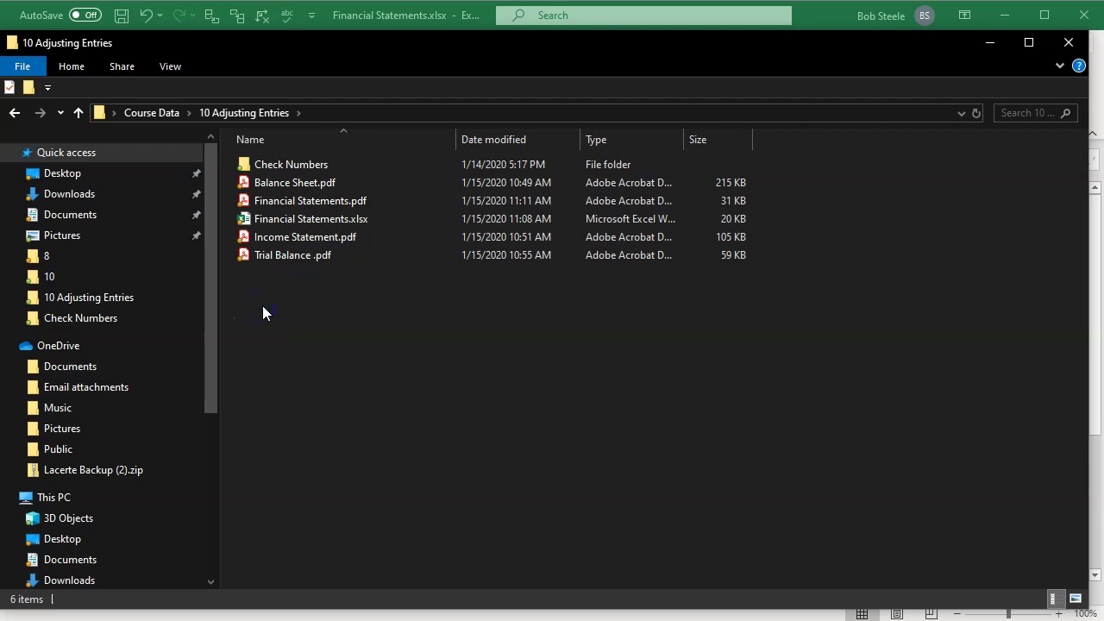
right_click(263, 306)
mouse_move(377, 521)
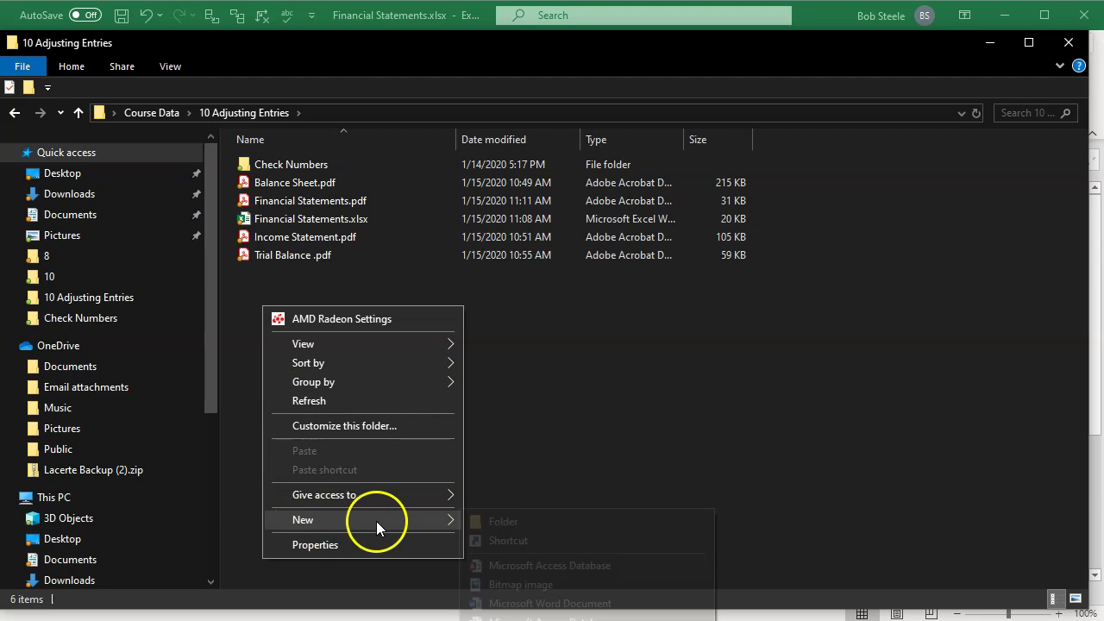
left_click(489, 522)
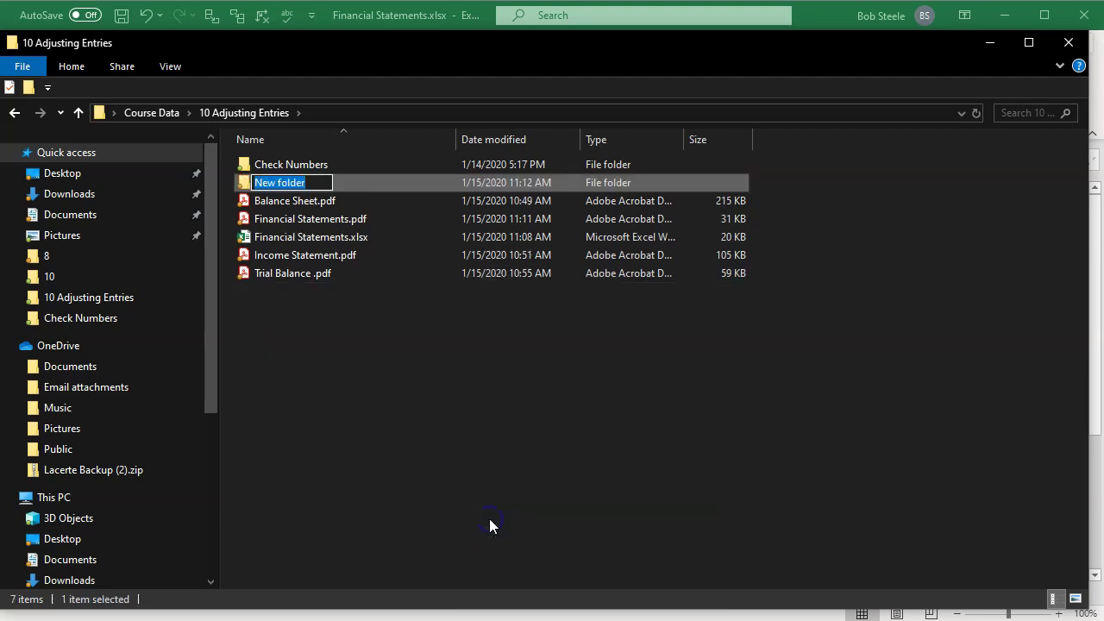
type("Financial Stat")
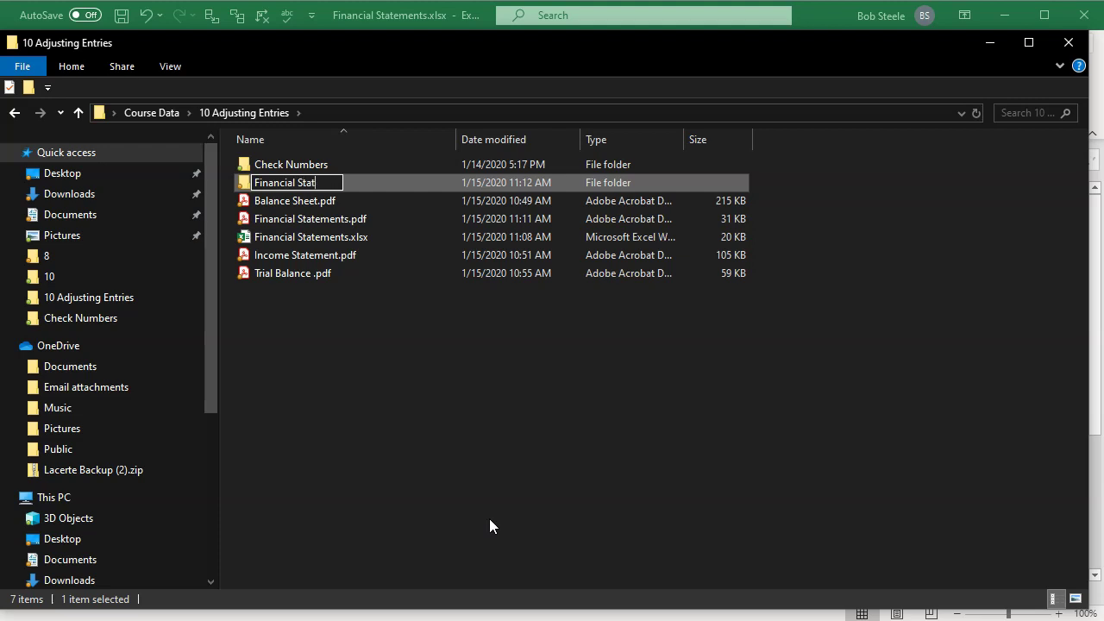
type("ements")
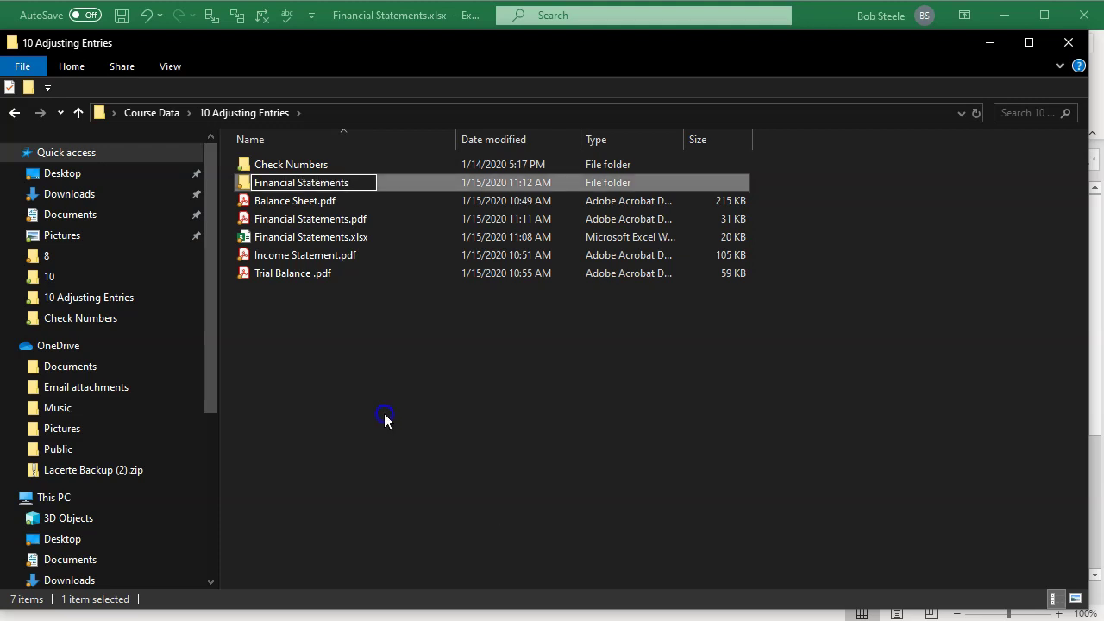
left_click(358, 362)
- Move Balance Sheet.pdf, Income Statement.pdf and Trial Balance .pdf into the Financial Statements folder
mouse_move(268, 201)
left_mouse_down()
mouse_move(267, 210)
mouse_move(264, 185)
left_mouse_up()
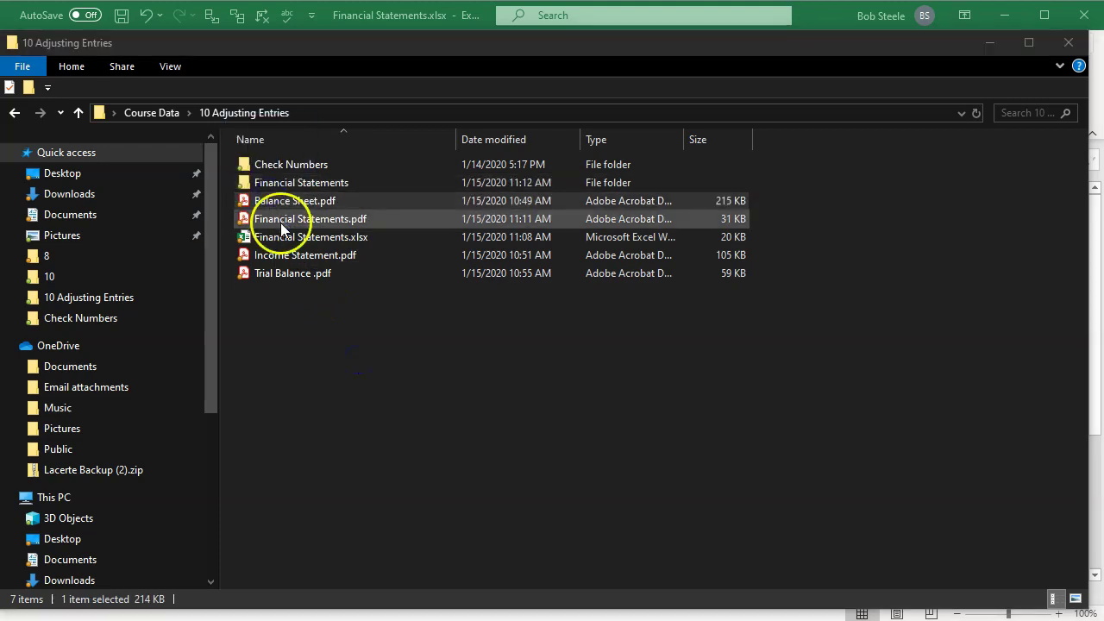
left_click(278, 237)
left_click_drag(278, 241, 271, 186)
left_click_drag(273, 253, 271, 187)
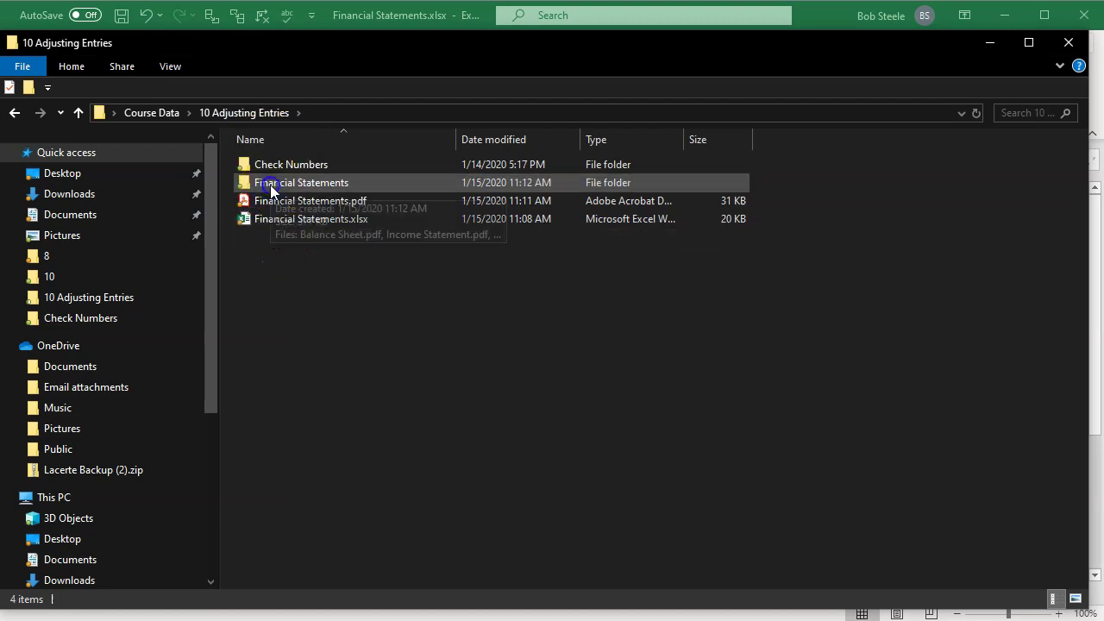
- Compress the Financial Statements folder into a zip file in the same location
left_click(272, 190)
right_click(271, 183)
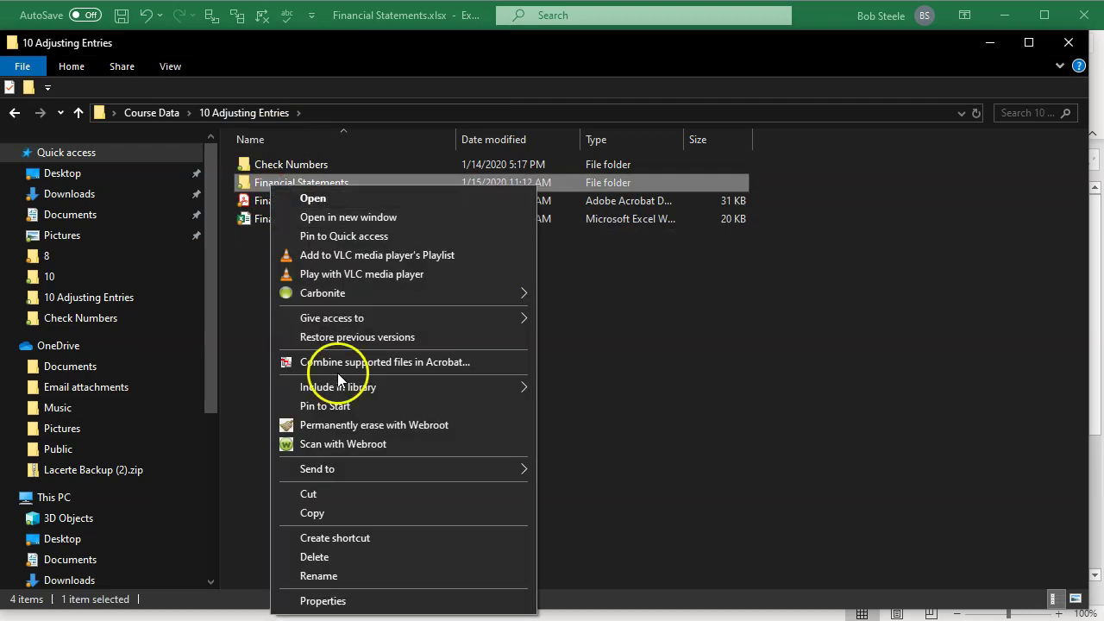
mouse_move(358, 476)
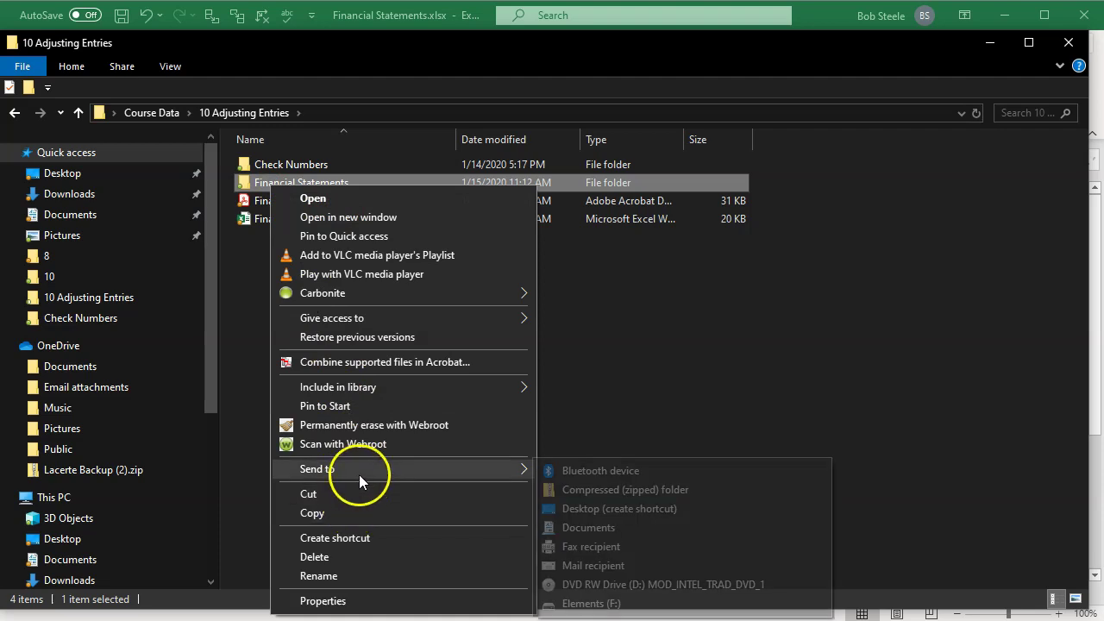
left_click(562, 492)
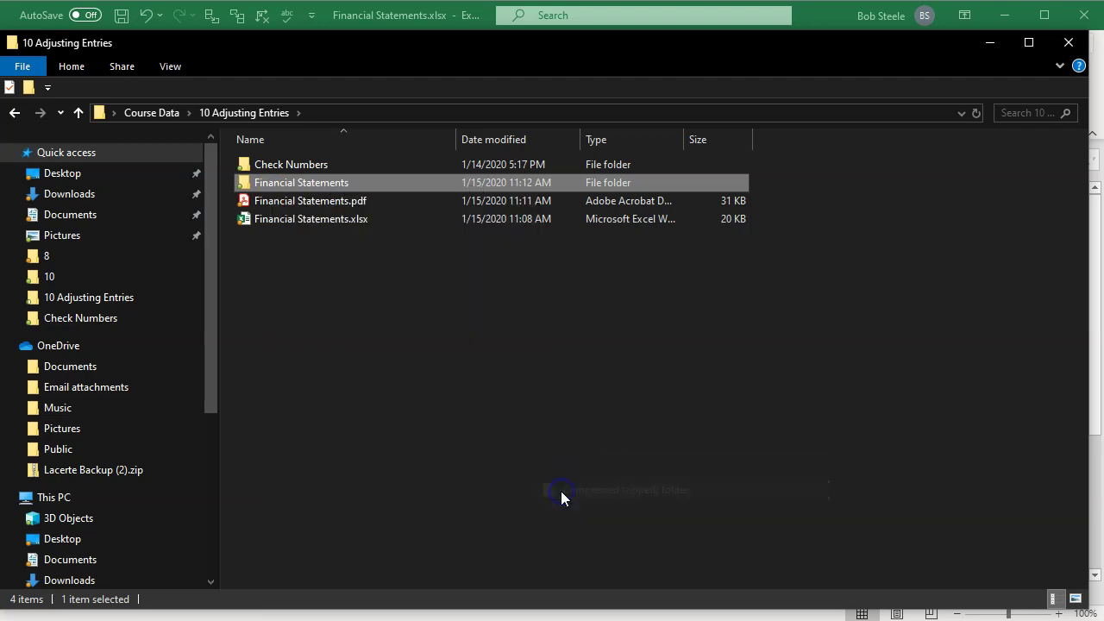
left_click(283, 294)
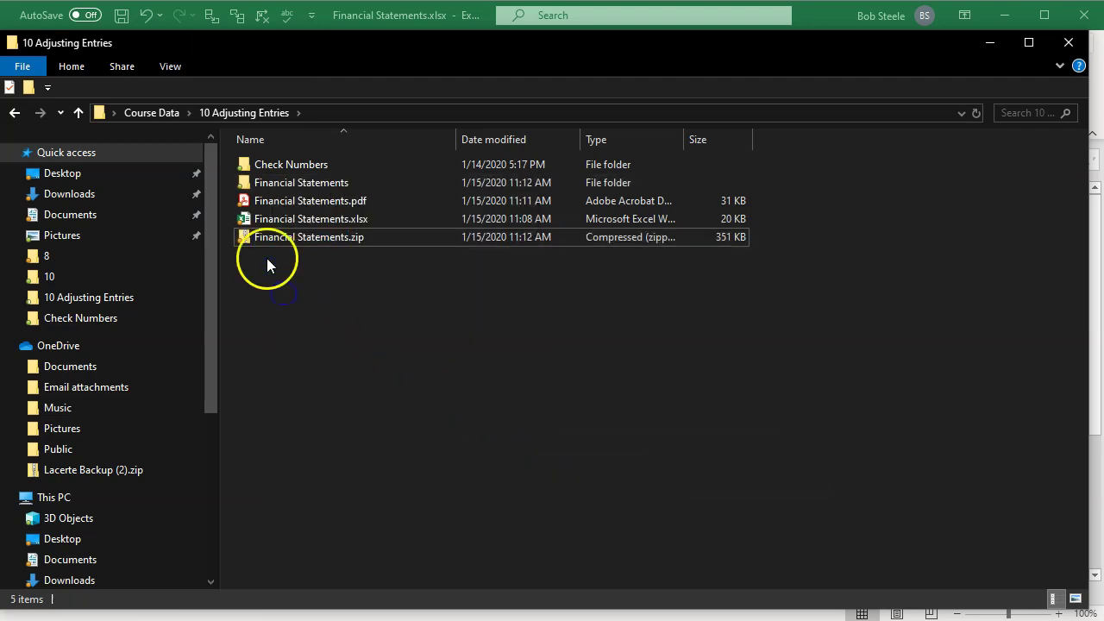
- Open Financial Statements.pdf in Adobe Acrobat Reader and collapse the tools pane for a wider page view
left_click(296, 206)
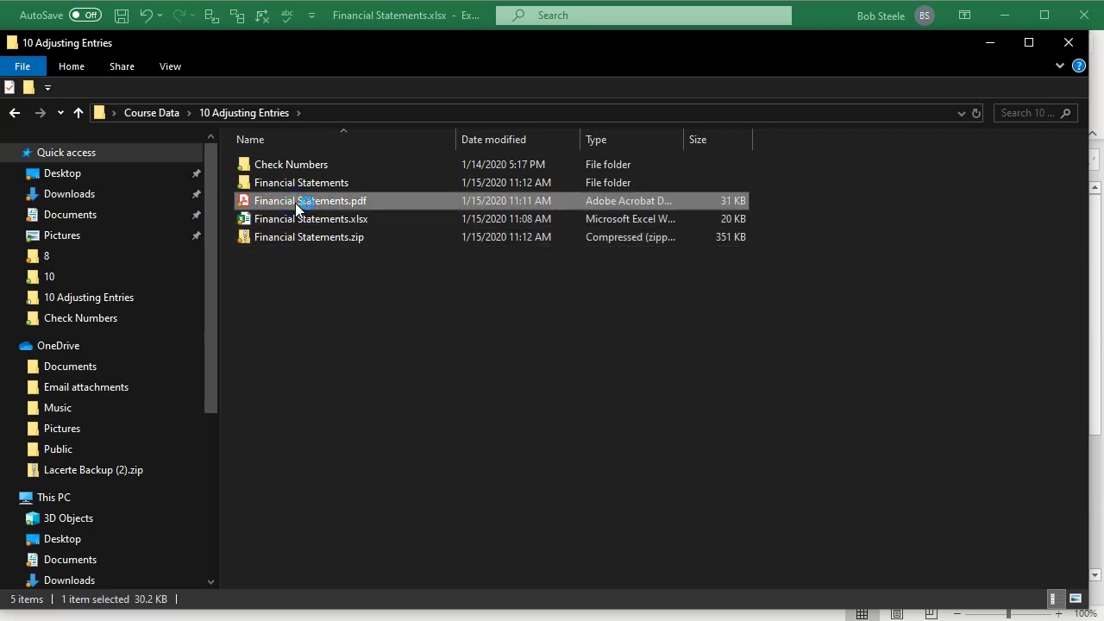
double_click(295, 202)
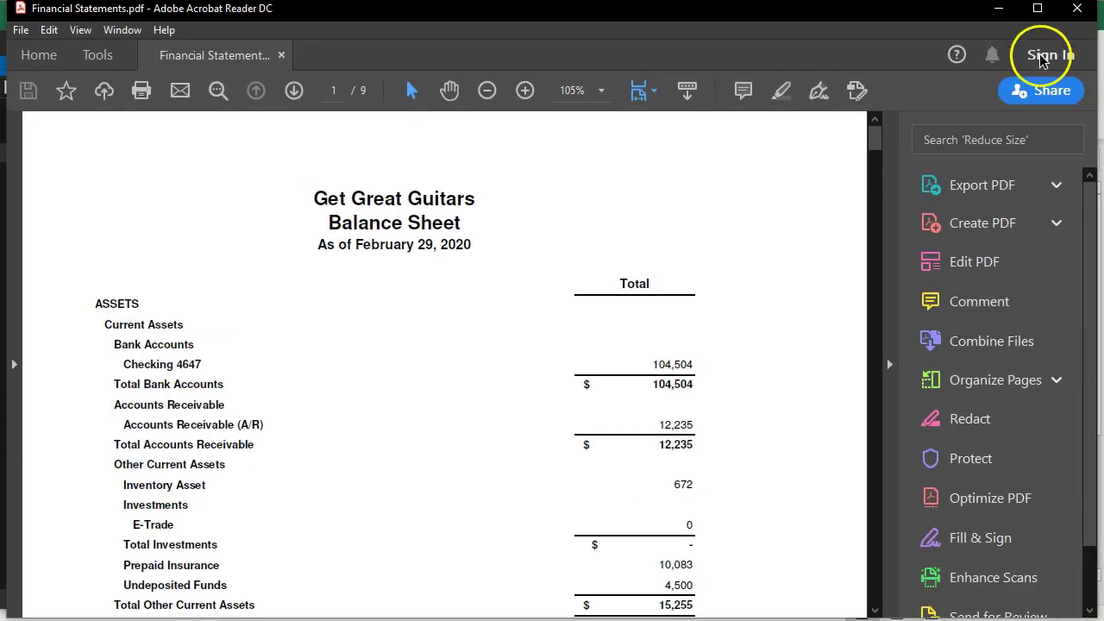
left_click(887, 366)
- Look through all pages of the PDF, examining the Balance Sheet, Profit and Loss, Trial Balance, and the adjusting and reversing entry journals
scroll(357, 385, "down", 5)
scroll(357, 388, "down", 10)
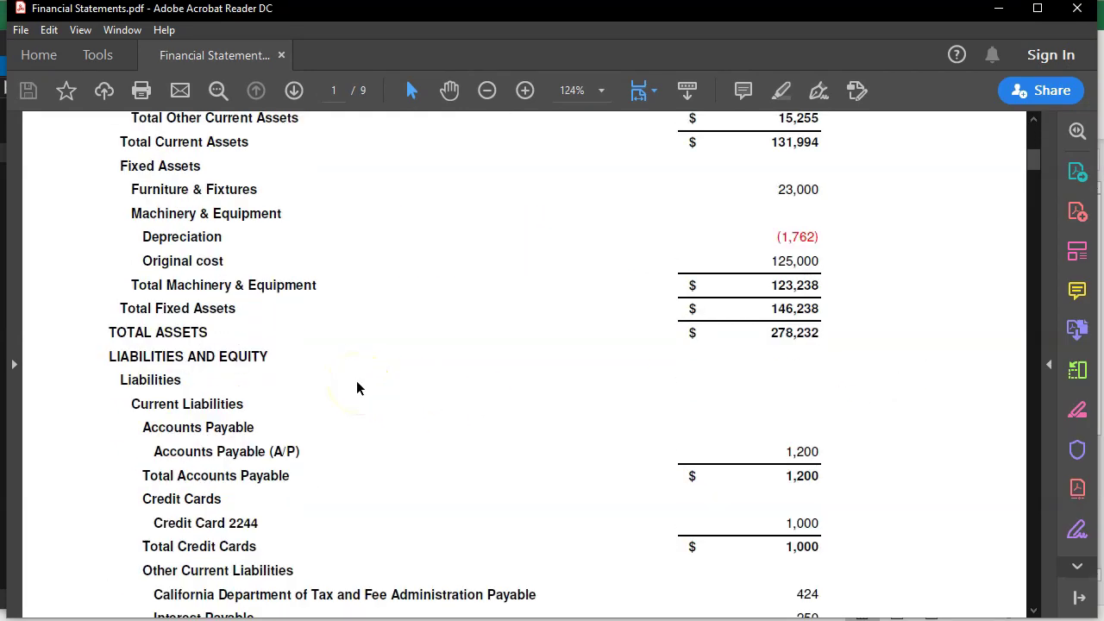
scroll(357, 388, "down", 6)
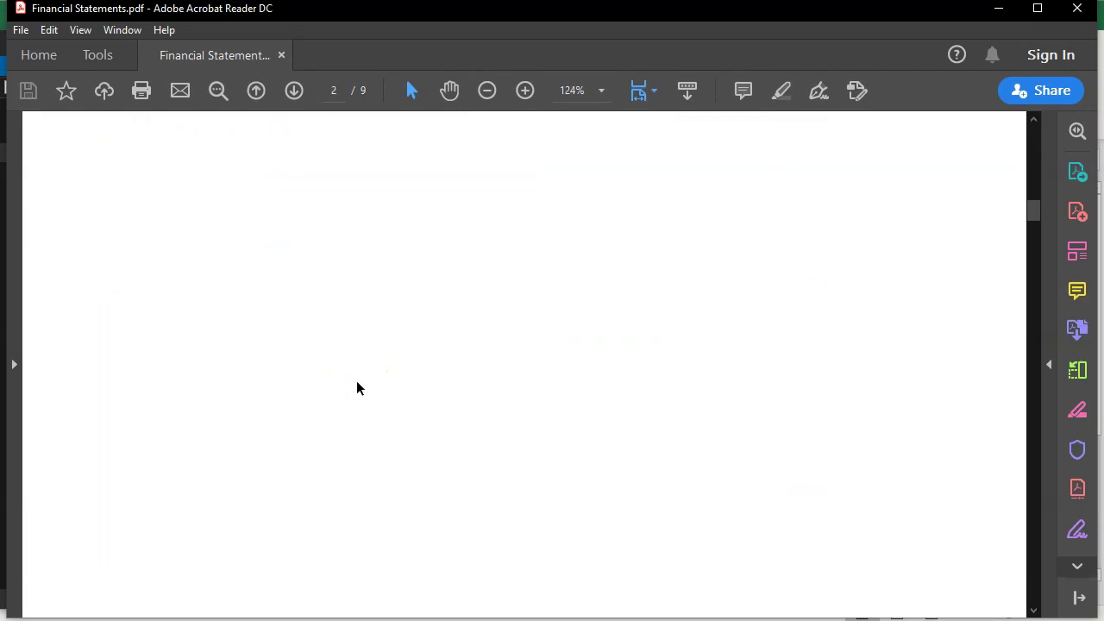
scroll(357, 383, "down", 12)
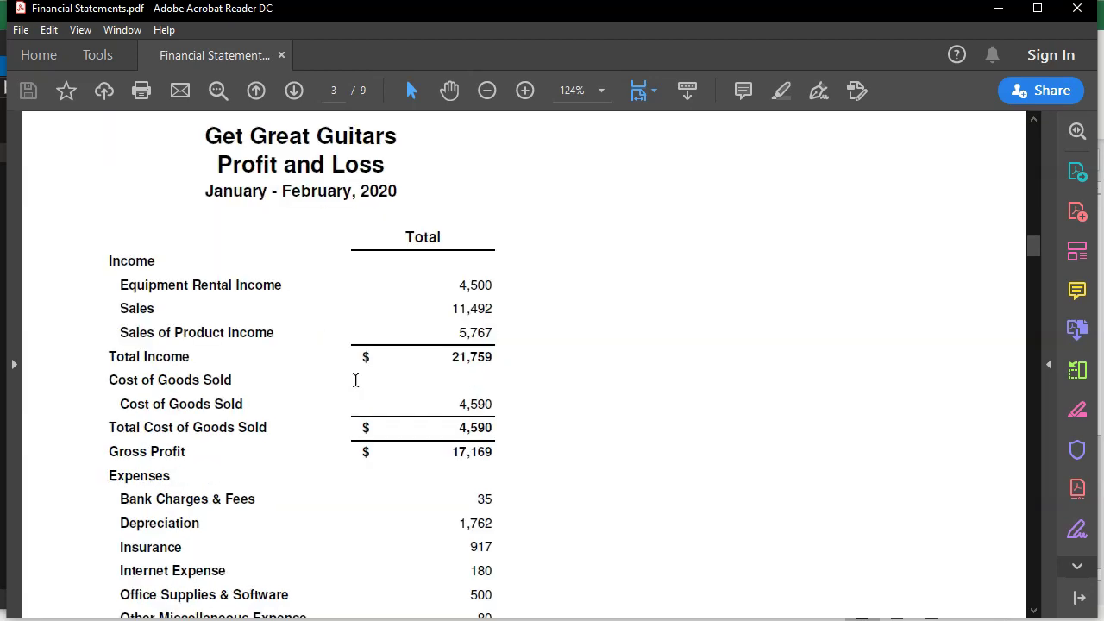
scroll(356, 380, "down", 12)
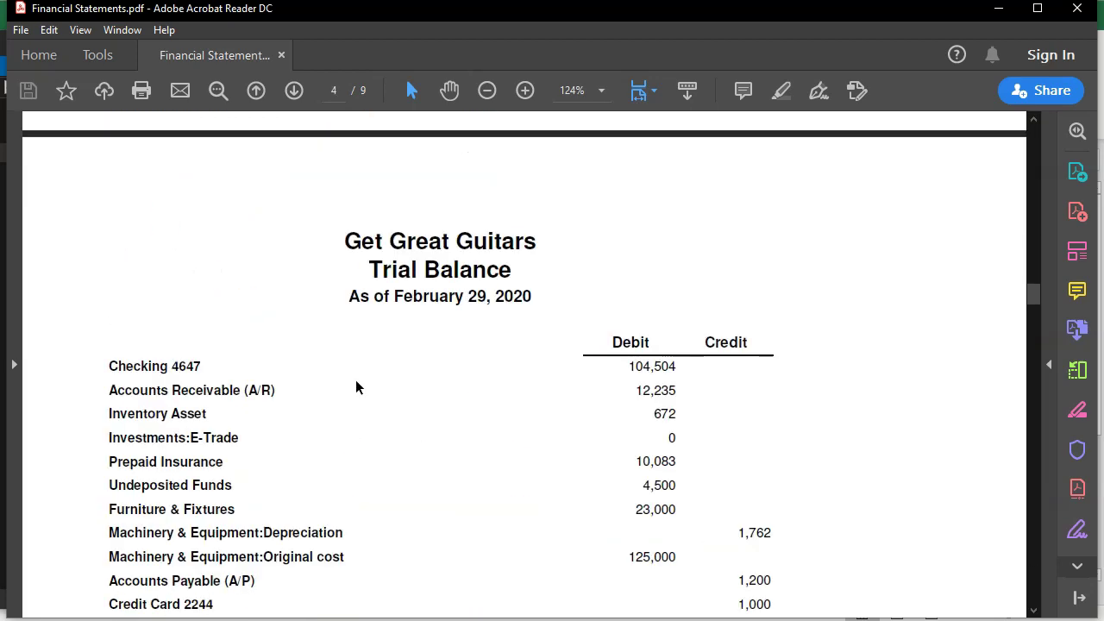
scroll(355, 381, "down", 12)
scroll(356, 387, "down", 5)
scroll(355, 387, "down", 10)
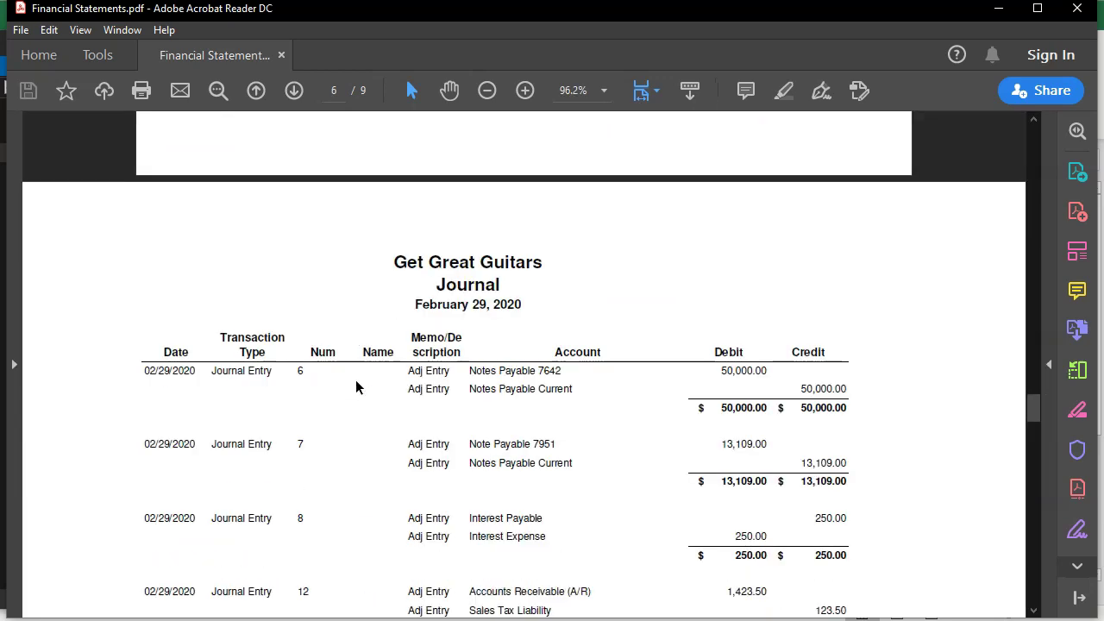
scroll(356, 378, "down", 15)
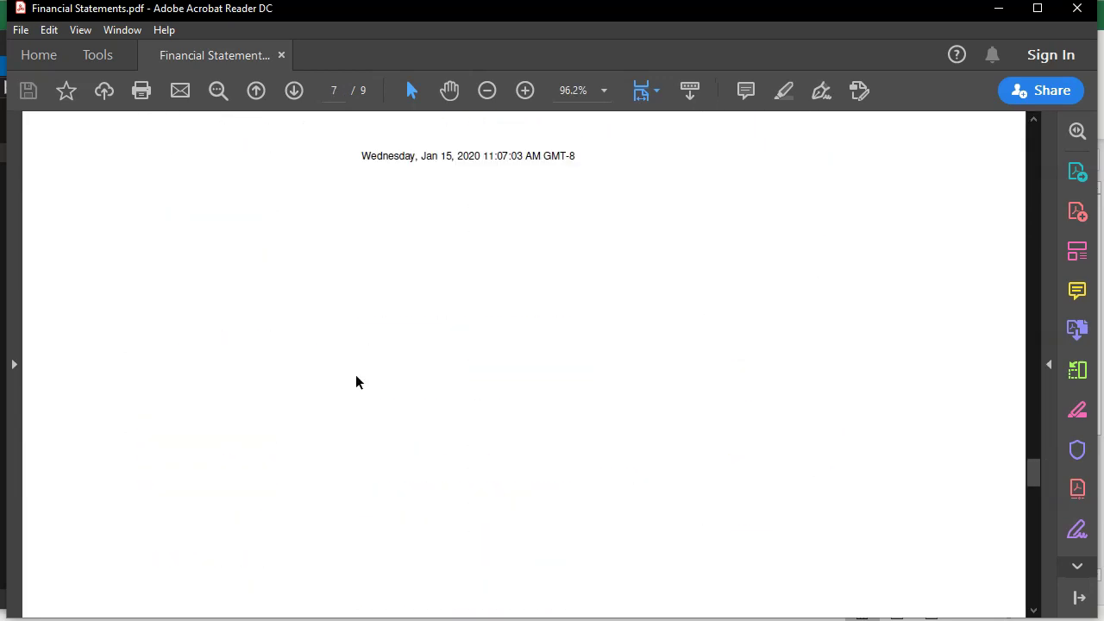
scroll(356, 382, "down", 10)
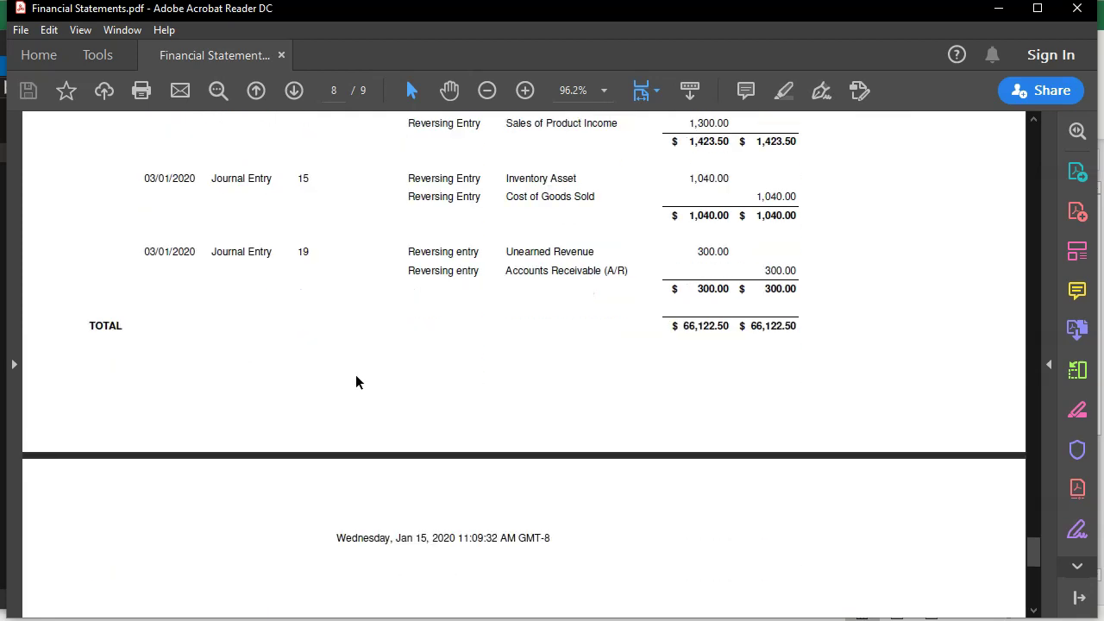
scroll(355, 382, "down", 3)
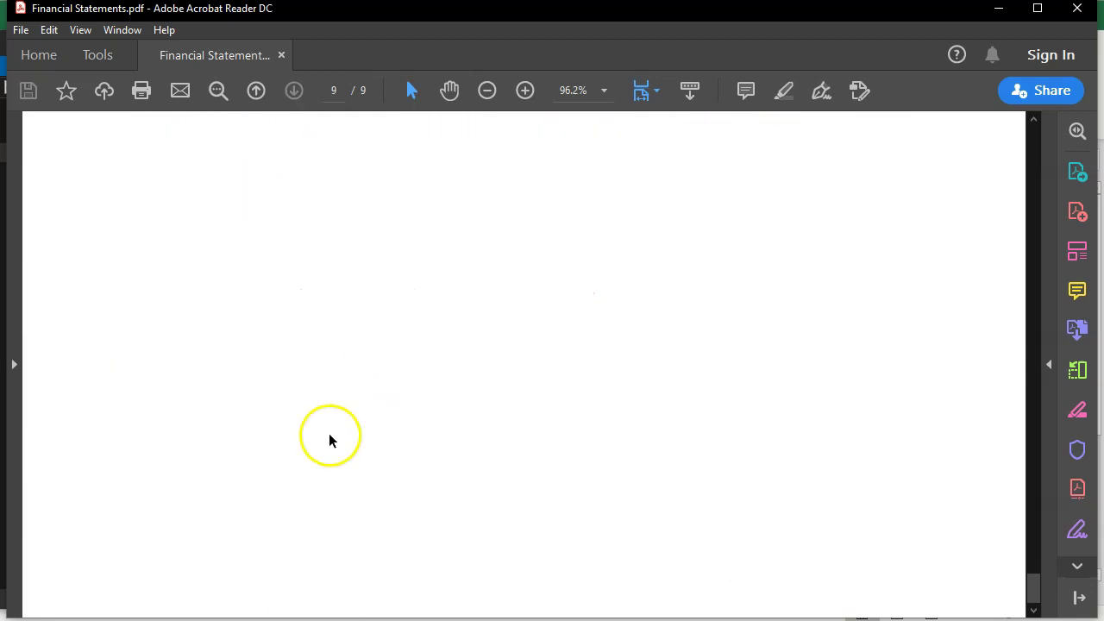